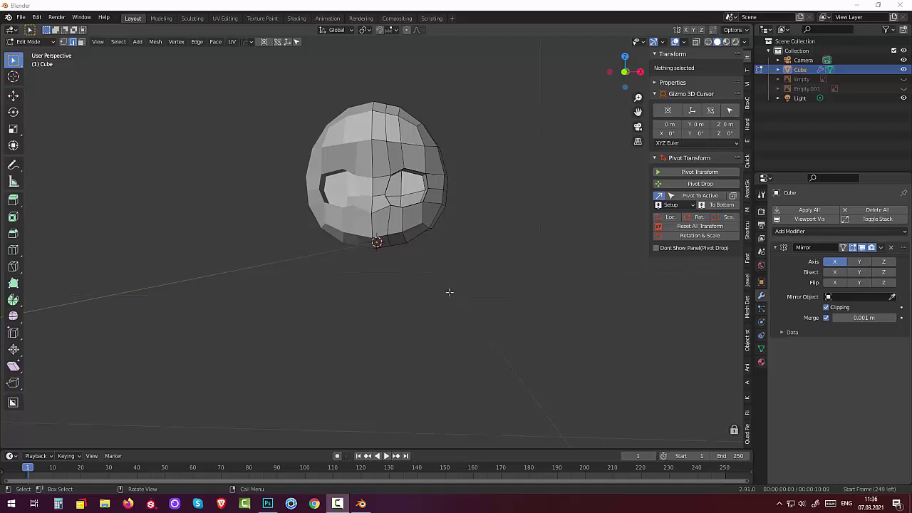
# - With vertex select and X-ray on, box-select every vertex on the head's right half
pyautogui.moveTo(577, 194); pyautogui.dragTo(525, 207, button='middle')
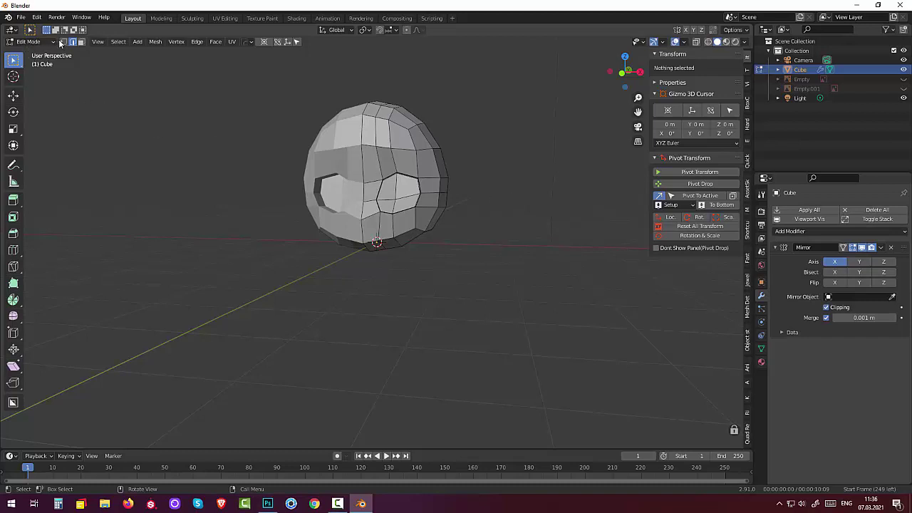
pyautogui.click(63, 42)
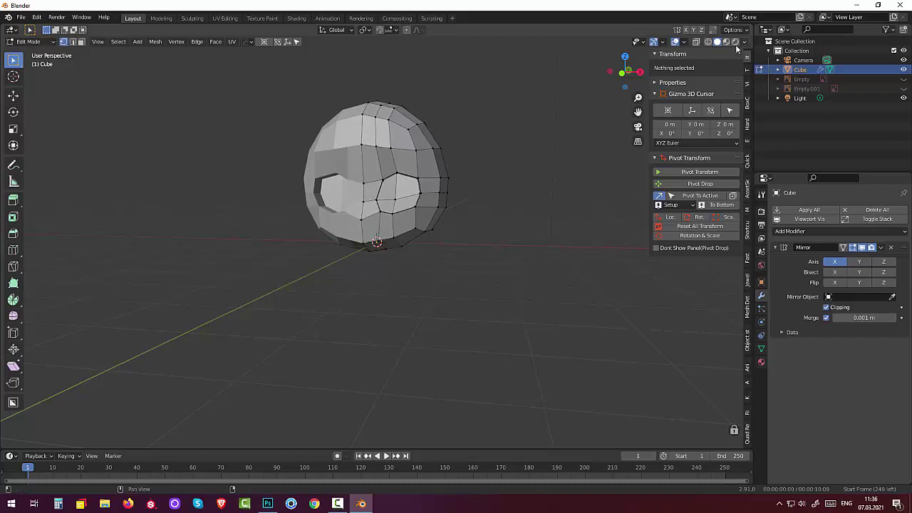
pyautogui.click(696, 42)
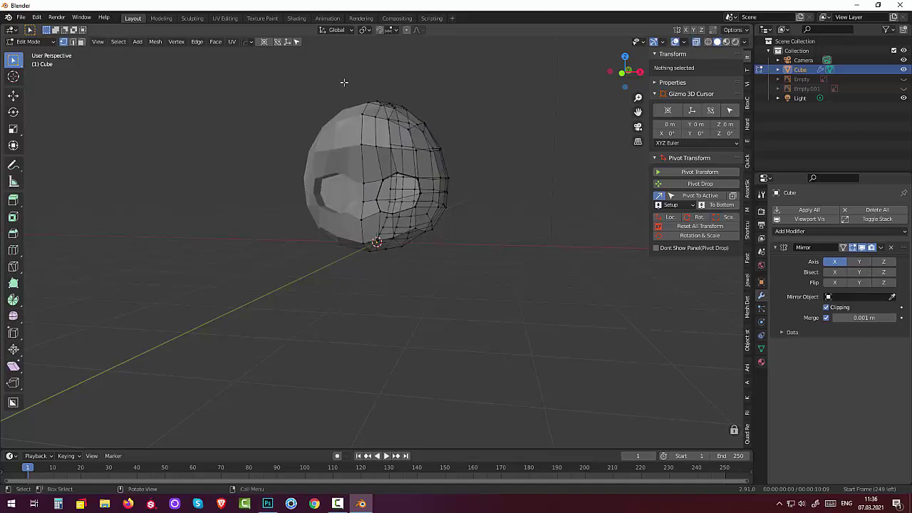
pyautogui.moveTo(342, 77); pyautogui.dragTo(581, 298)
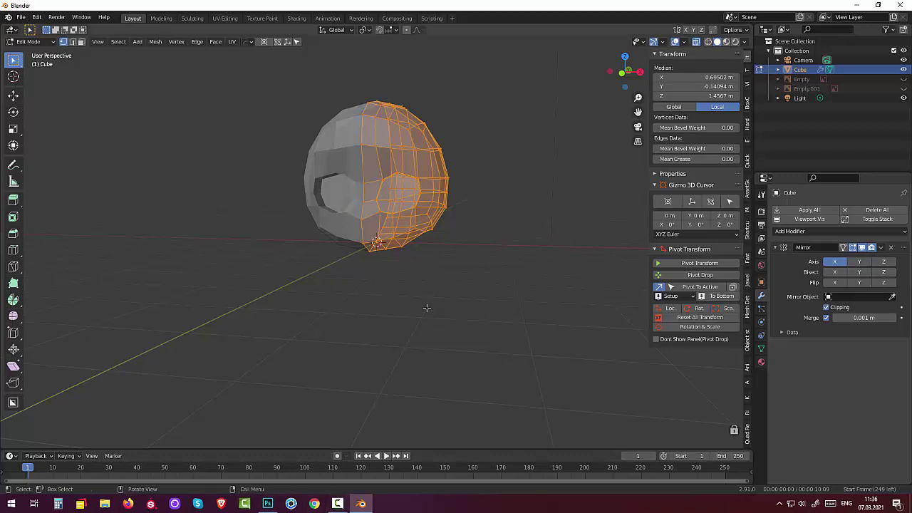
# - Merge the selection by distance, removing 16 duplicates, then deselect and turn X-ray off
pyautogui.press('m')
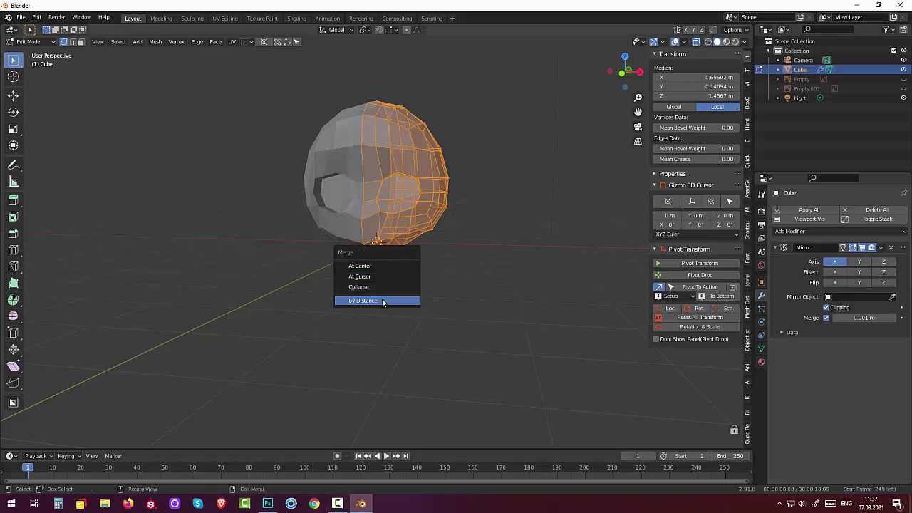
pyautogui.click(382, 301)
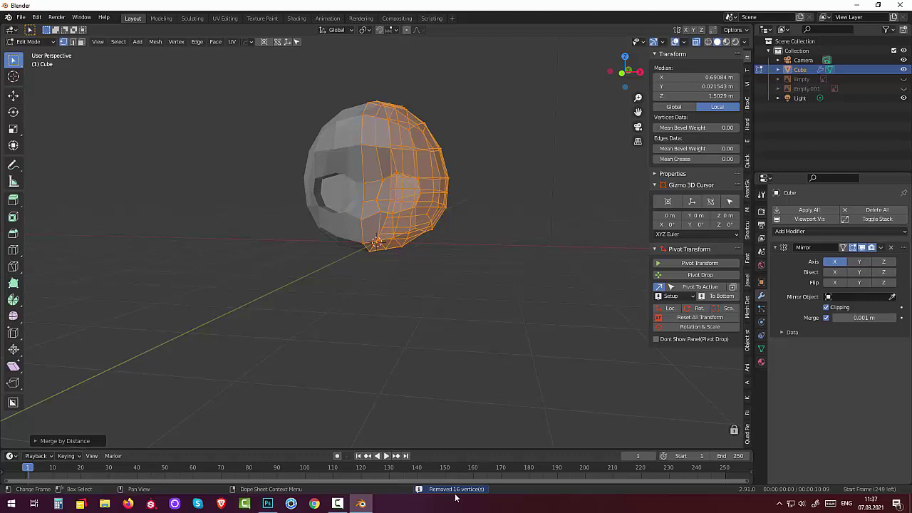
pyautogui.click(451, 364)
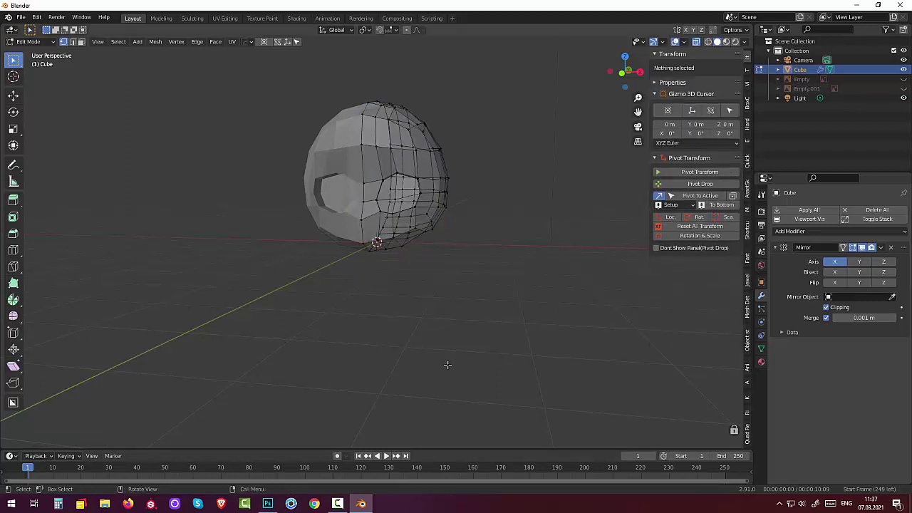
pyautogui.click(32, 42)
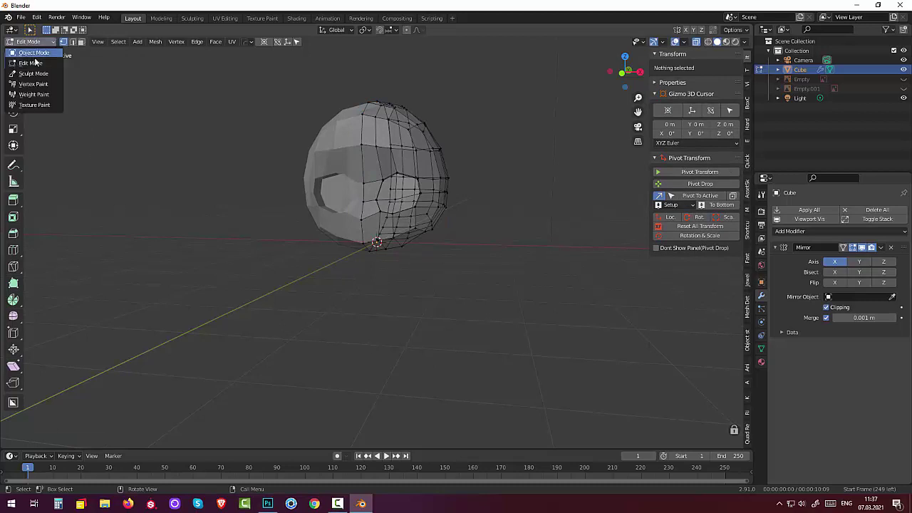
pyautogui.click(37, 64)
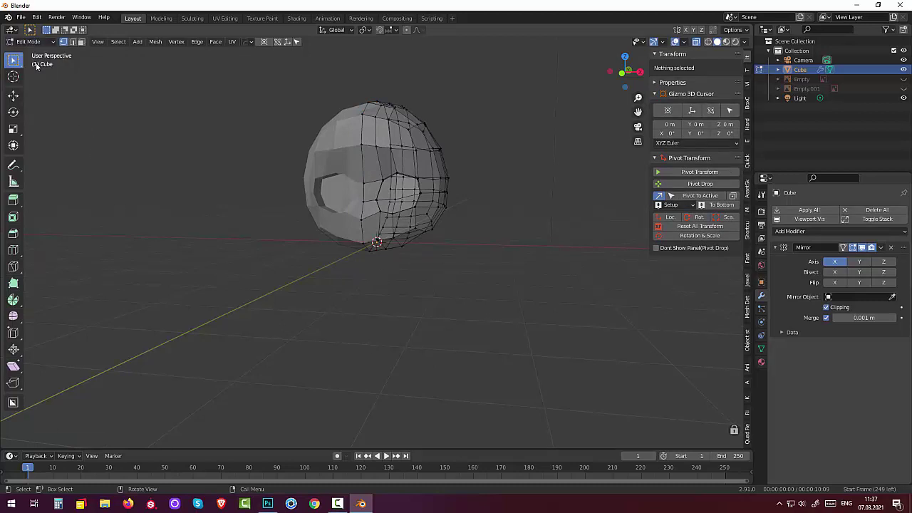
pyautogui.click(696, 42)
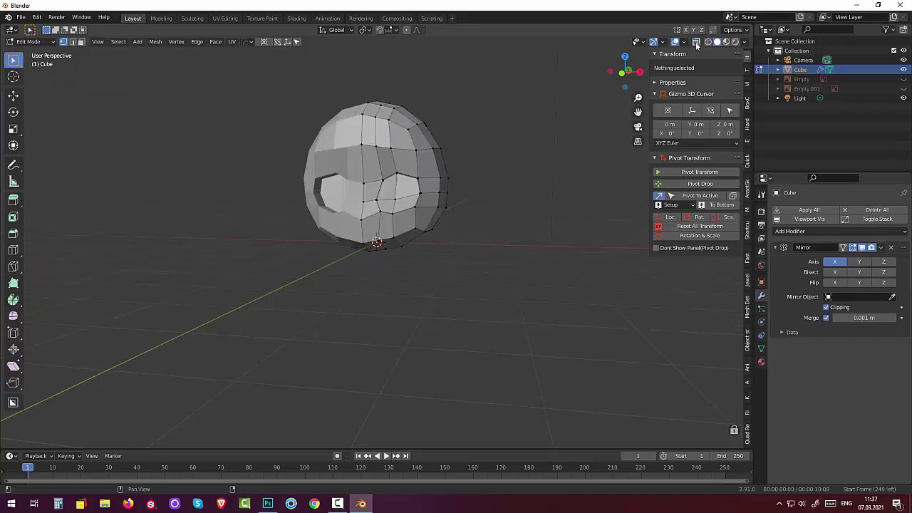
pyautogui.scroll(2, 539, 127)
pyautogui.scroll(2, 473, 169)
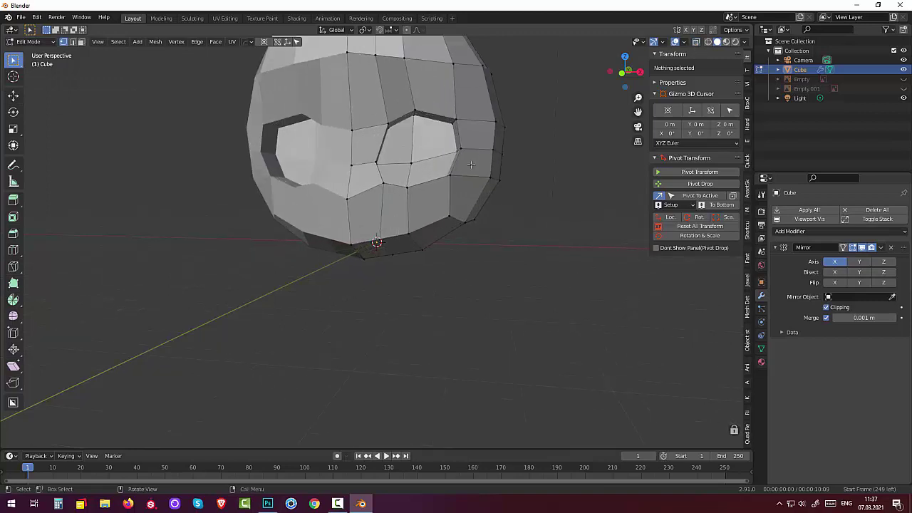
pyautogui.scroll(3, 473, 169)
pyautogui.click(499, 125)
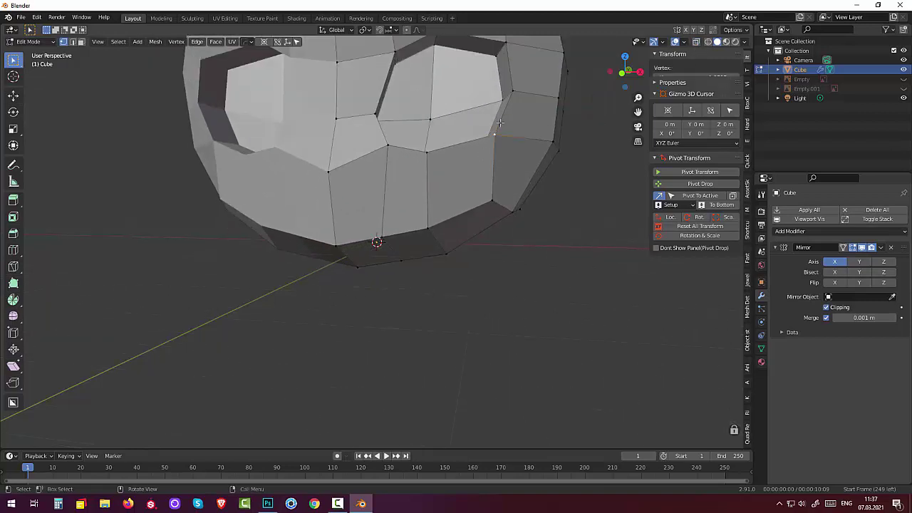
pyautogui.click(72, 42)
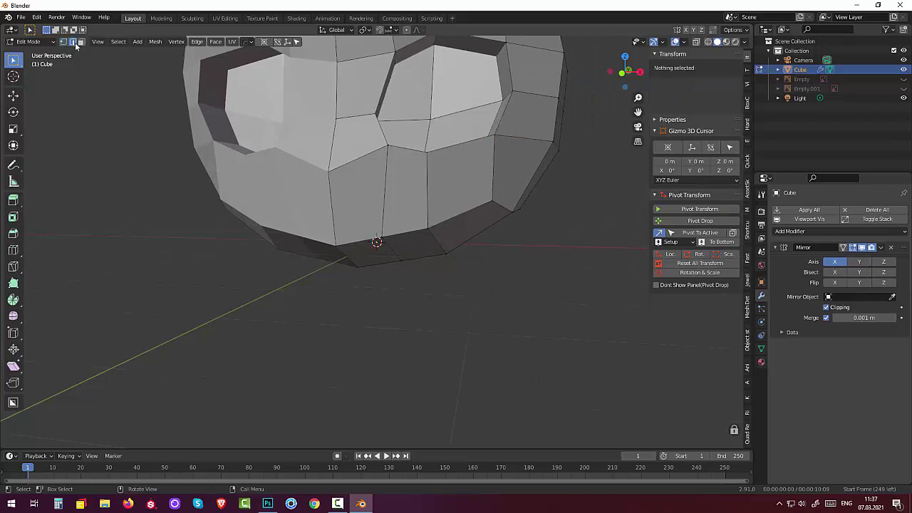
pyautogui.click(452, 145)
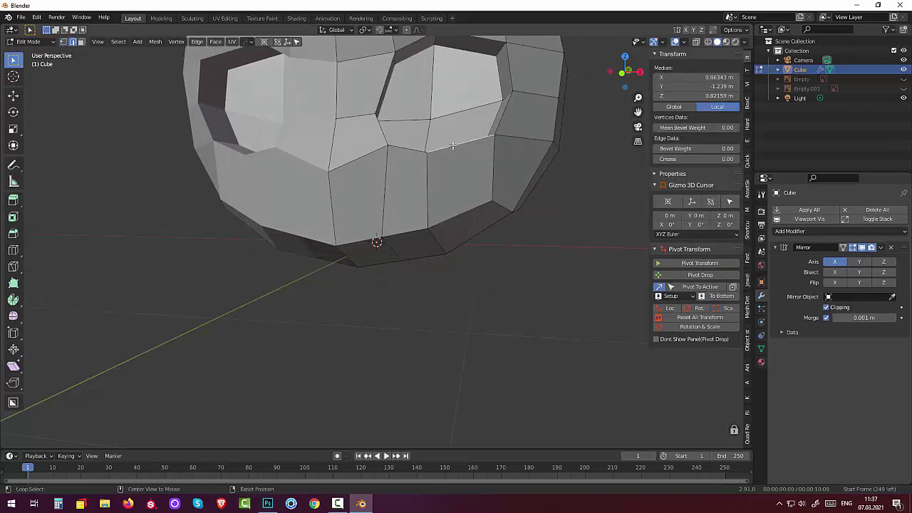
pyautogui.keyDown('alt'); pyautogui.click(453, 145); pyautogui.keyUp('alt')
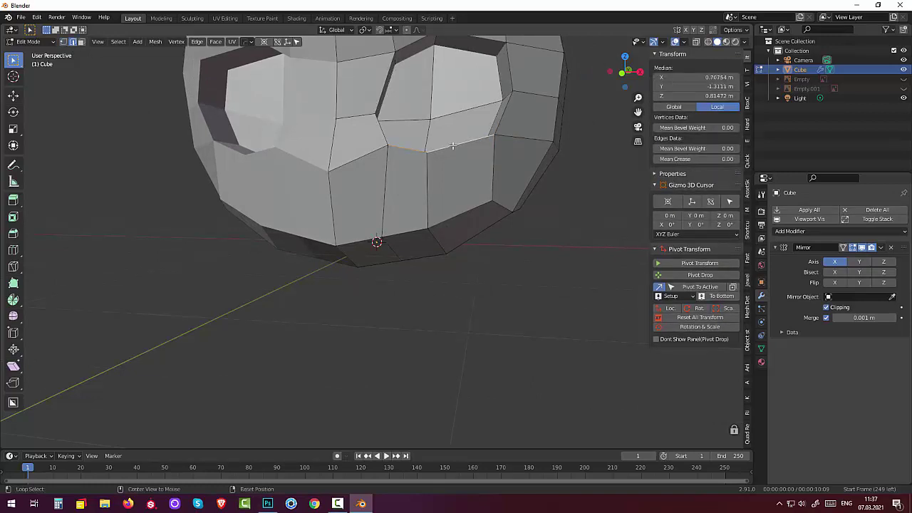
pyautogui.keyDown('alt'); pyautogui.keyDown('shift'); pyautogui.click(379, 110); pyautogui.keyUp('shift'); pyautogui.keyUp('alt')
pyautogui.keyDown('alt'); pyautogui.keyDown('shift'); pyautogui.click(407, 44); pyautogui.keyUp('shift'); pyautogui.keyUp('alt')
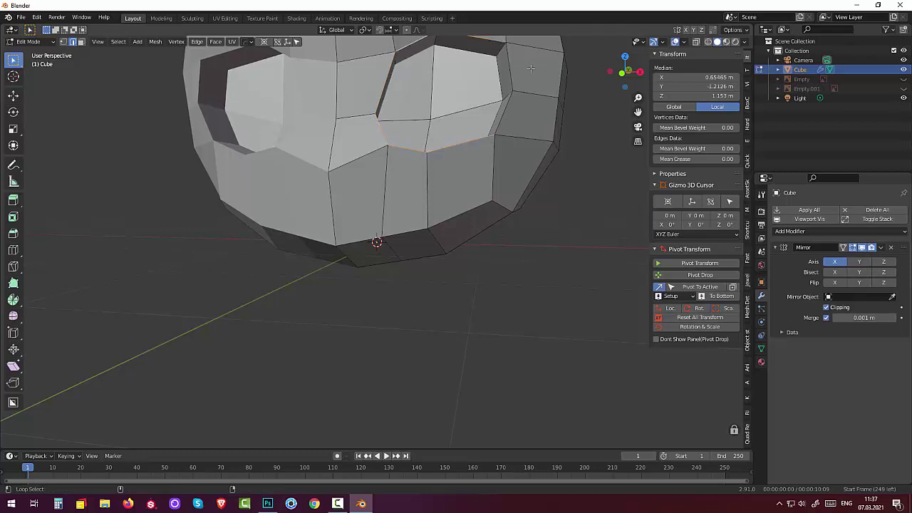
pyautogui.keyDown('alt'); pyautogui.keyDown('shift'); pyautogui.click(508, 69); pyautogui.keyUp('shift'); pyautogui.keyUp('alt')
pyautogui.moveTo(508, 70); pyautogui.dragTo(491, 182, button='middle')
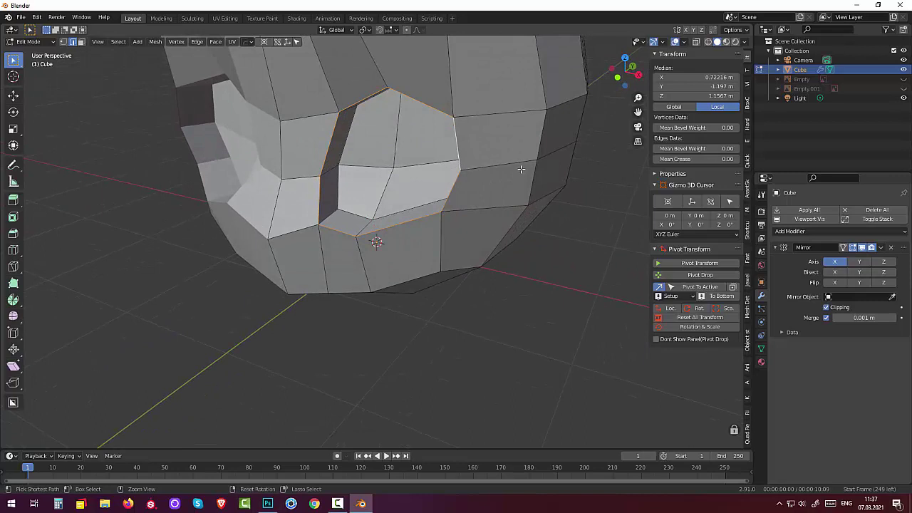
pyautogui.hotkey('ctrl', 'b')
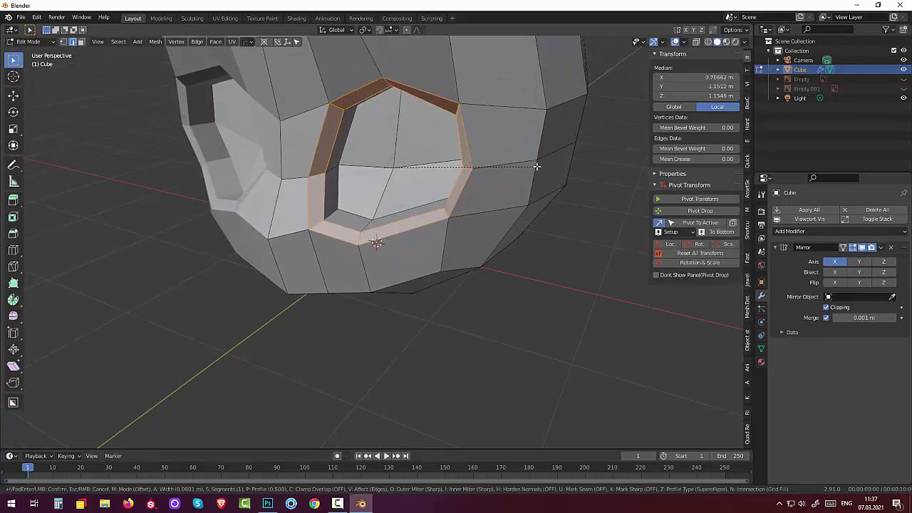
pyautogui.scroll(1, 537, 166)
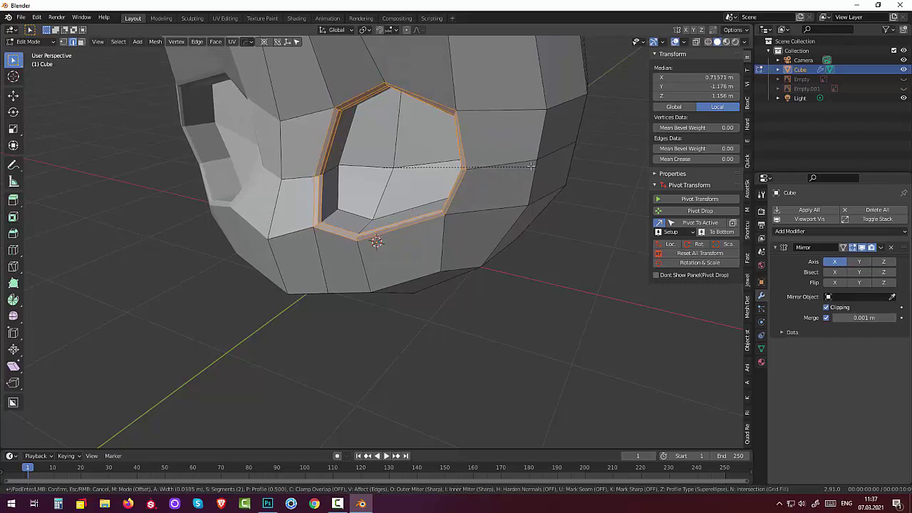
pyautogui.click(534, 165)
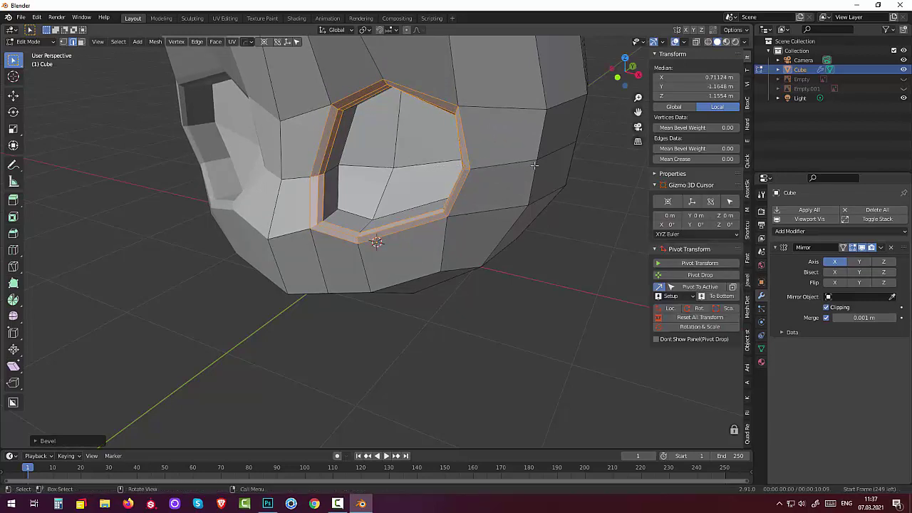
pyautogui.press('ctrl')
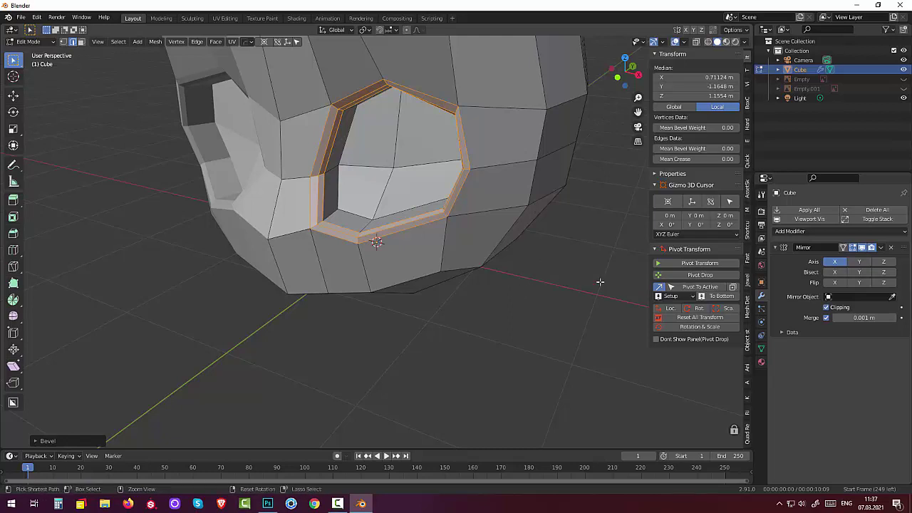
pyautogui.click(846, 505)
pyautogui.click(816, 401)
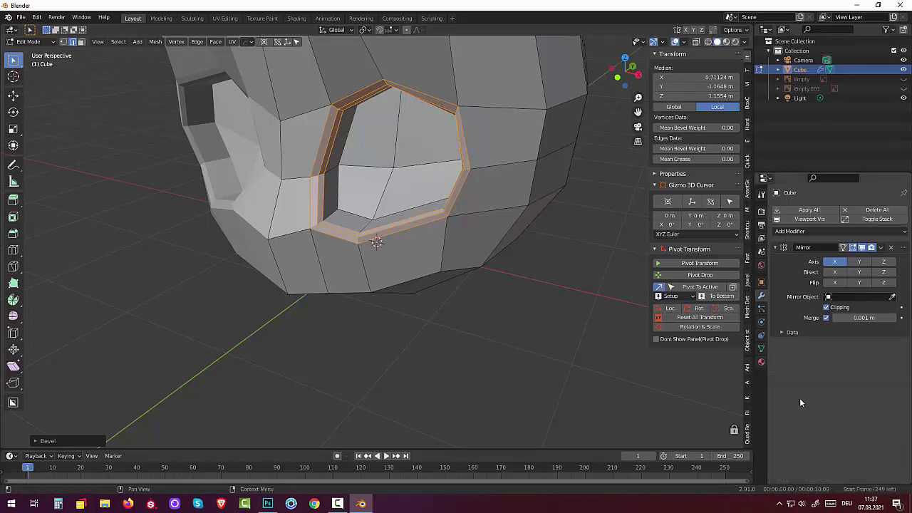
pyautogui.hotkey('ctrl', 'z')
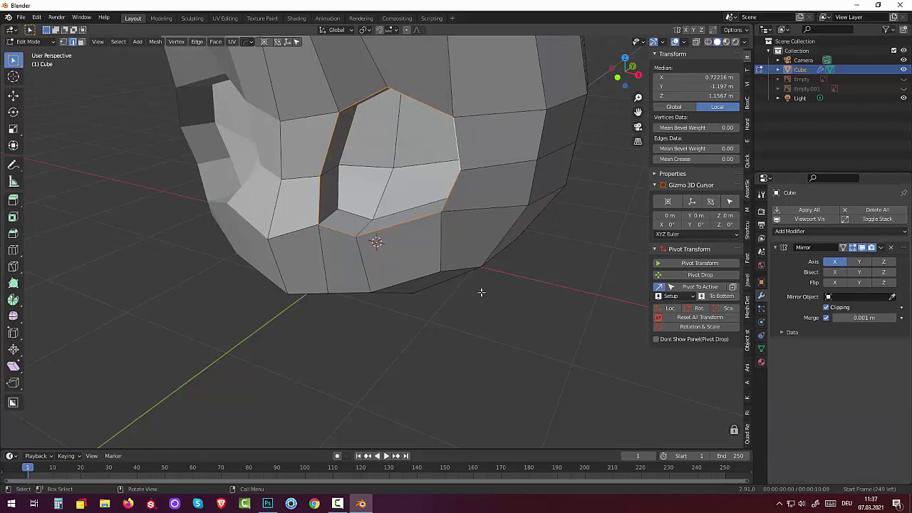
# - Select the full edge loop around the eye hole and bevel it with 1 segment
pyautogui.click(492, 272)
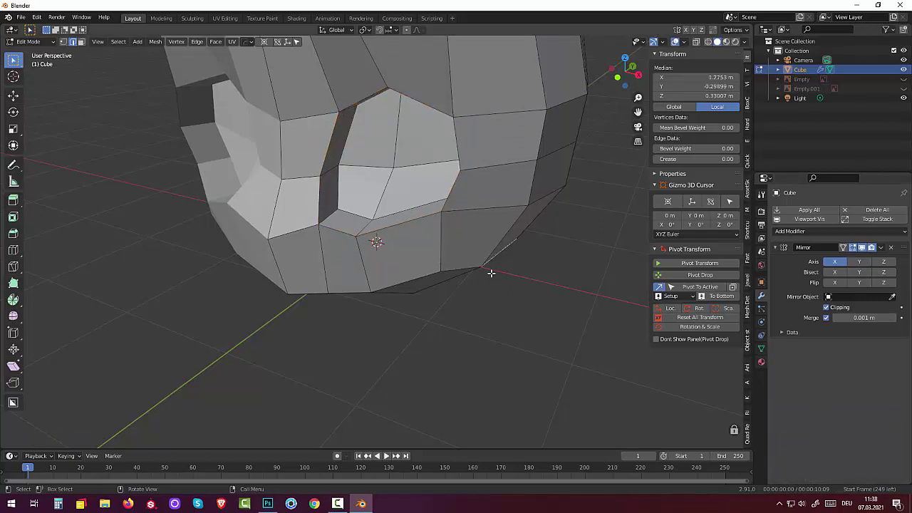
pyautogui.click(447, 202)
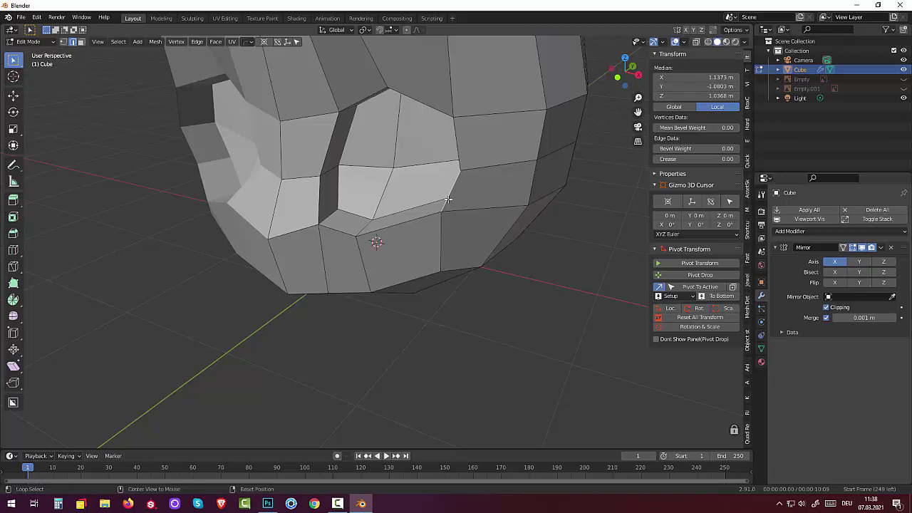
pyautogui.keyDown('alt'); pyautogui.click(447, 202); pyautogui.keyUp('alt')
pyautogui.keyDown('alt'); pyautogui.keyDown('shift'); pyautogui.click(430, 106); pyautogui.keyUp('shift'); pyautogui.keyUp('alt')
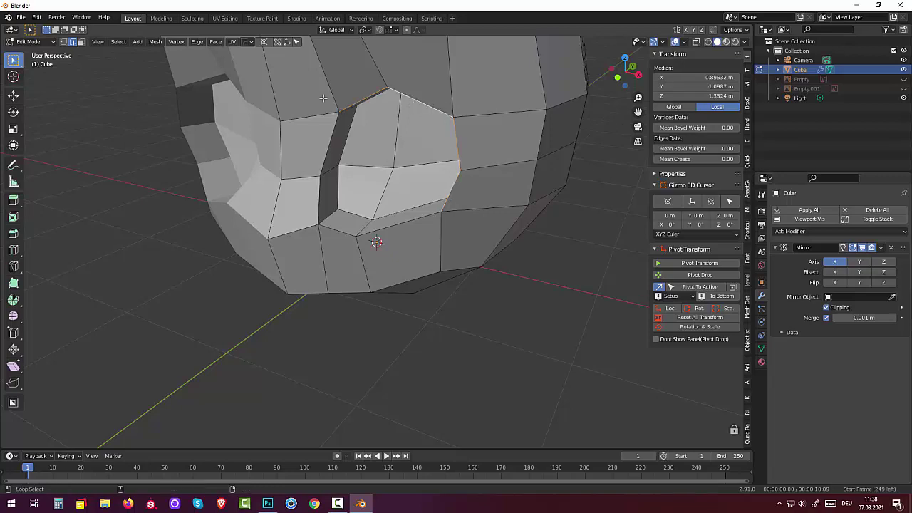
pyautogui.keyDown('alt'); pyautogui.keyDown('shift'); pyautogui.click(311, 169); pyautogui.keyUp('shift'); pyautogui.keyUp('alt')
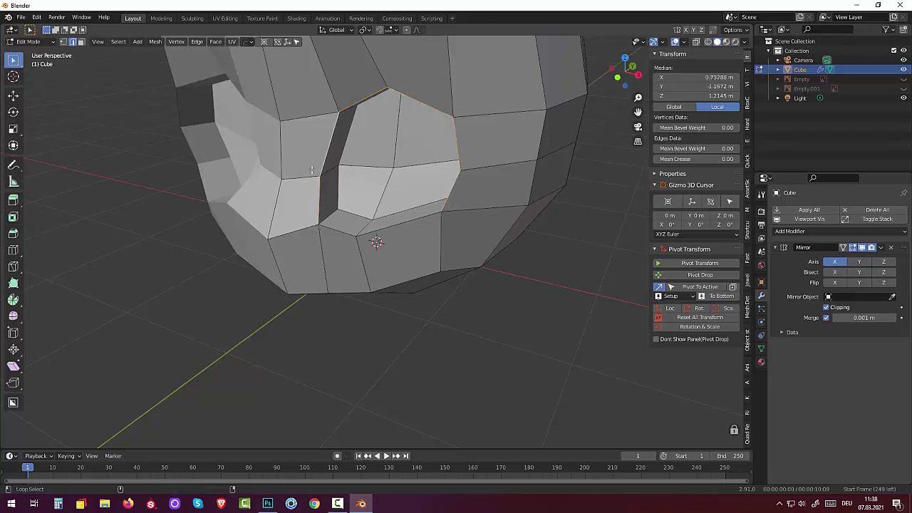
pyautogui.keyDown('alt'); pyautogui.keyDown('shift'); pyautogui.click(334, 226); pyautogui.keyUp('shift'); pyautogui.keyUp('alt')
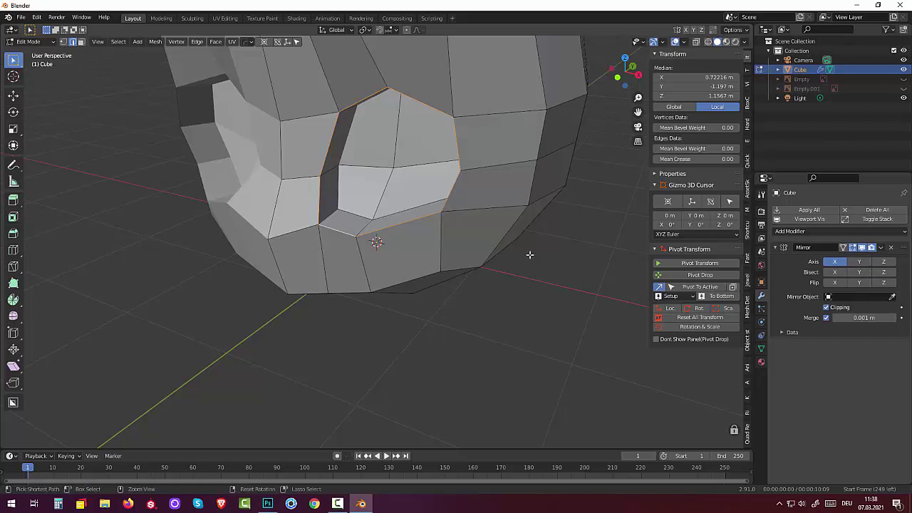
pyautogui.hotkey('ctrl', 'b')
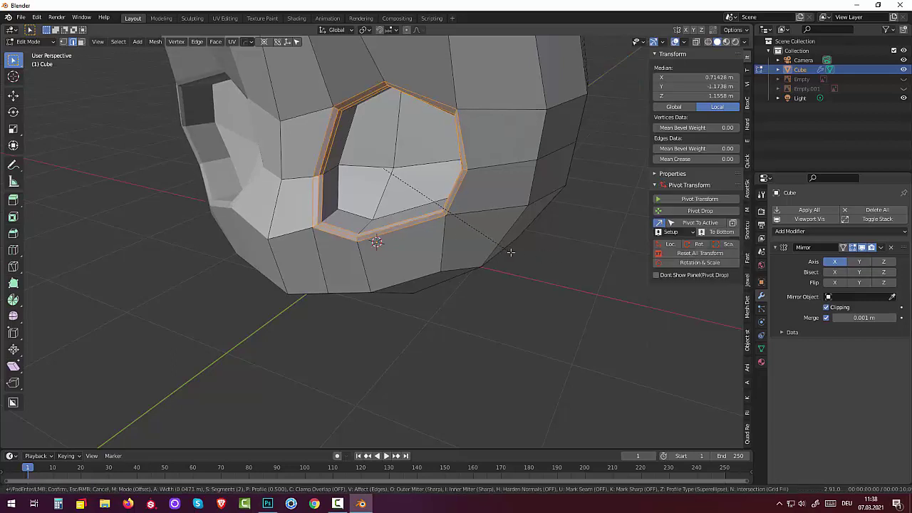
pyautogui.scroll(-1, 517, 257)
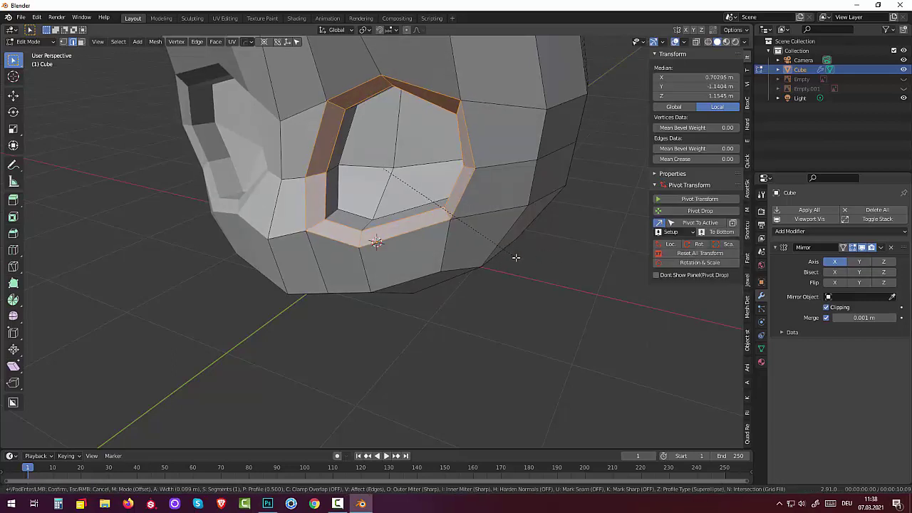
pyautogui.click(516, 256)
pyautogui.moveTo(513, 256)
pyautogui.mouseDown(button='middle')
pyautogui.moveTo(464, 235)
pyautogui.moveTo(499, 271)
pyautogui.moveTo(495, 278)
pyautogui.mouseUp(button='middle')
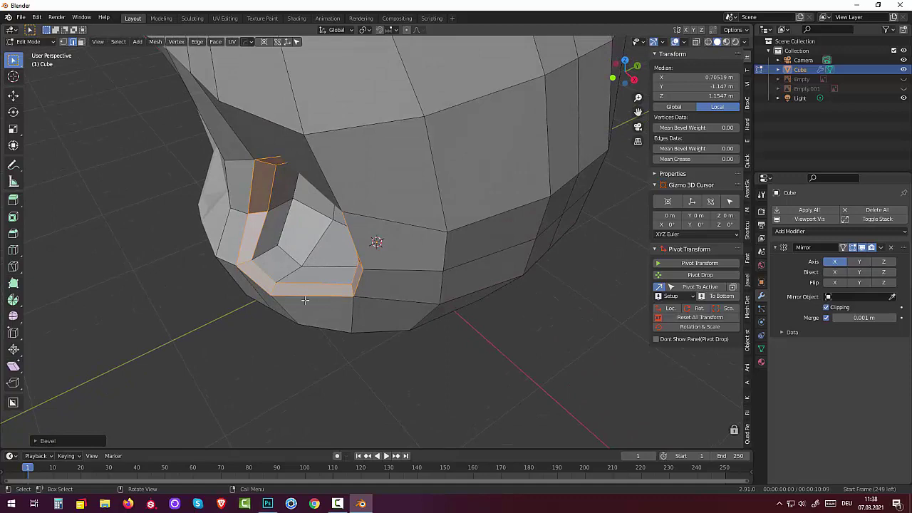
# - Push the selected lower jaw edges along the Y axis
pyautogui.click(273, 290)
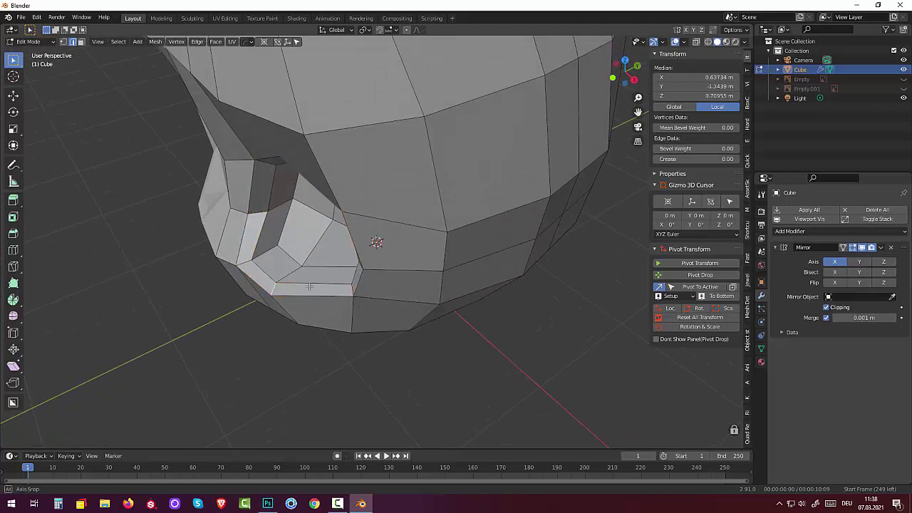
pyautogui.moveTo(273, 290)
pyautogui.mouseDown(button='middle')
pyautogui.moveTo(357, 254)
pyautogui.moveTo(413, 278)
pyautogui.moveTo(294, 264)
pyautogui.mouseUp(button='middle')
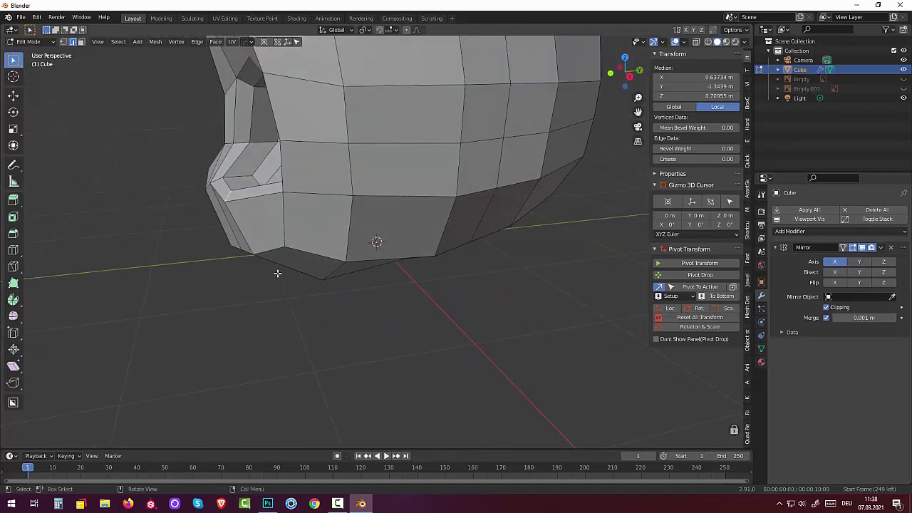
pyautogui.press('g')
pyautogui.press('y')
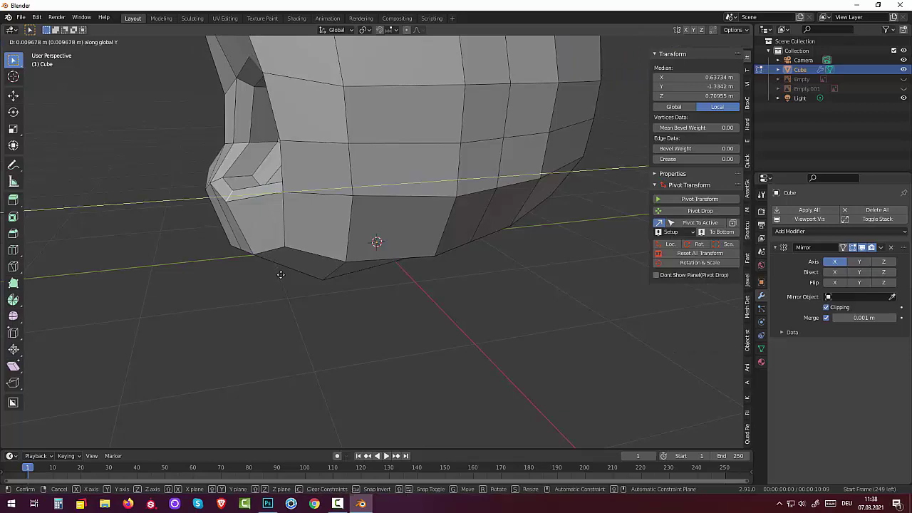
pyautogui.click(300, 269)
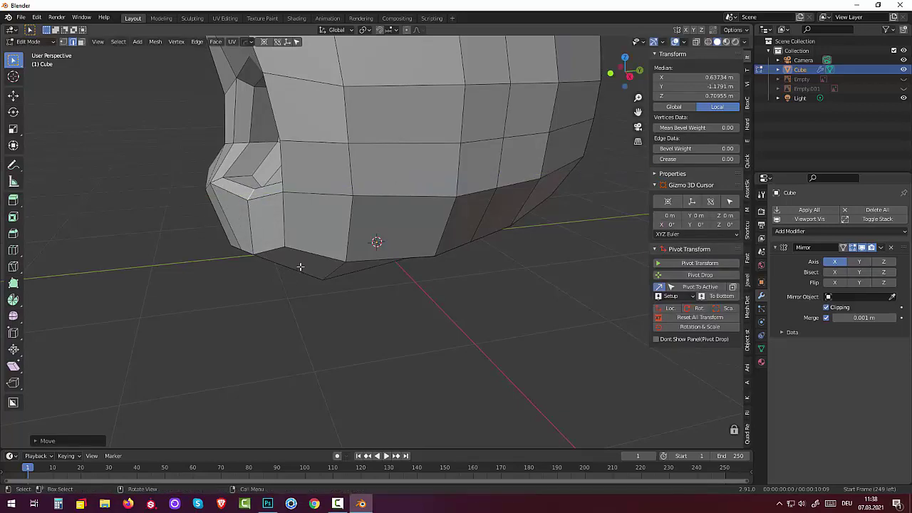
pyautogui.moveTo(301, 265)
pyautogui.mouseDown(button='middle')
pyautogui.moveTo(359, 290)
pyautogui.moveTo(261, 221)
pyautogui.mouseUp(button='middle')
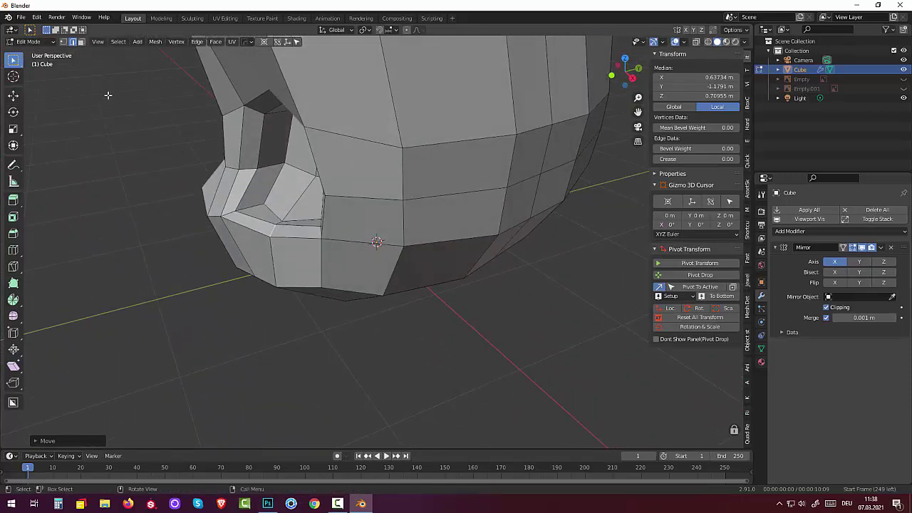
# - In vertex mode, move the vertex beside the nose along the Y axis
pyautogui.click(64, 41)
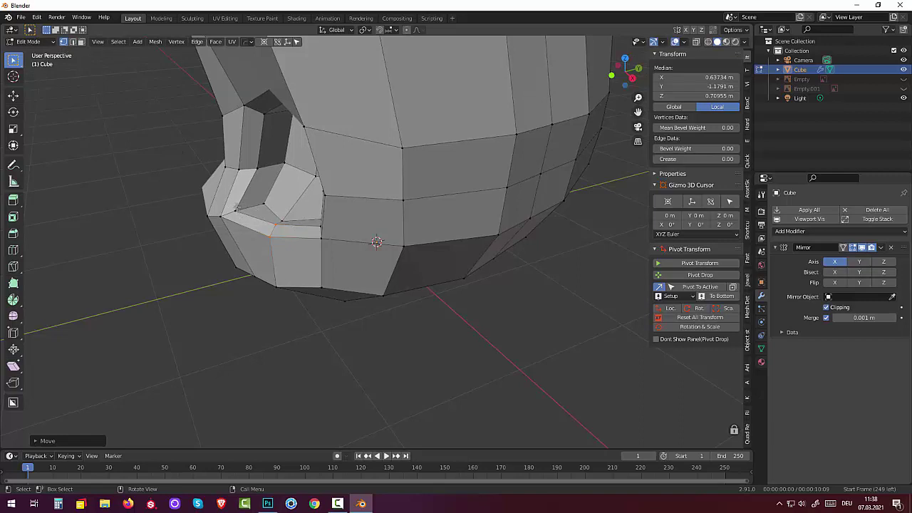
pyautogui.click(249, 226)
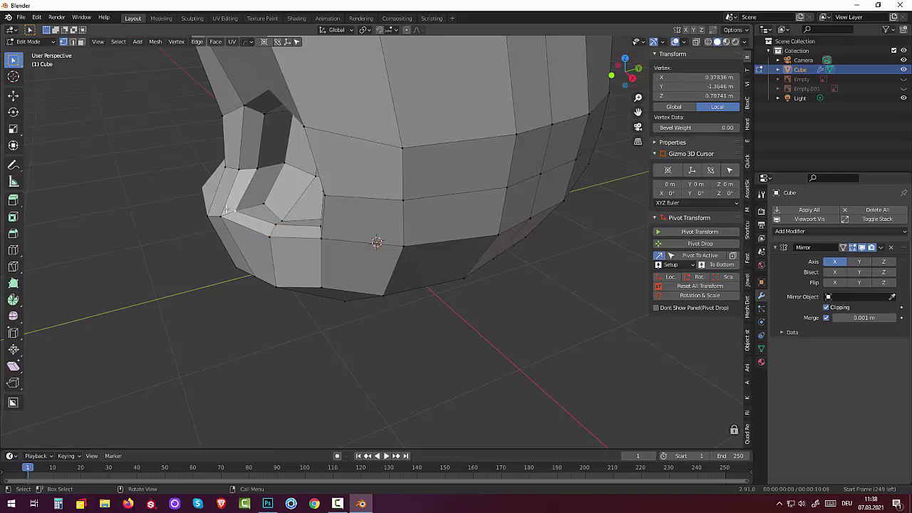
pyautogui.press('g')
pyautogui.press('y')
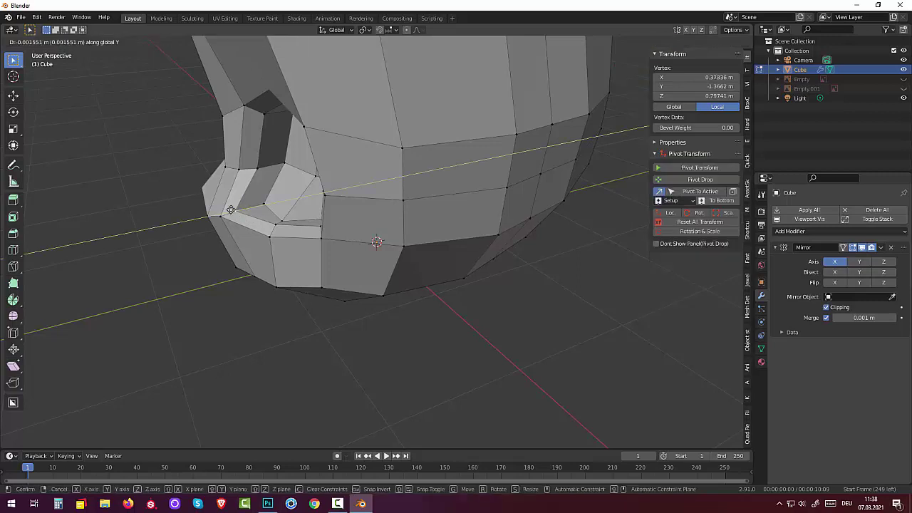
pyautogui.click(242, 209)
pyautogui.moveTo(243, 209)
pyautogui.mouseDown(button='middle')
pyautogui.moveTo(372, 248)
pyautogui.moveTo(373, 193)
pyautogui.moveTo(295, 213)
pyautogui.moveTo(338, 201)
pyautogui.moveTo(472, 217)
pyautogui.mouseUp(button='middle')
# - Zoom out to frame the whole head and unhide the Empty.001 reference image
pyautogui.scroll(-3, 474, 224)
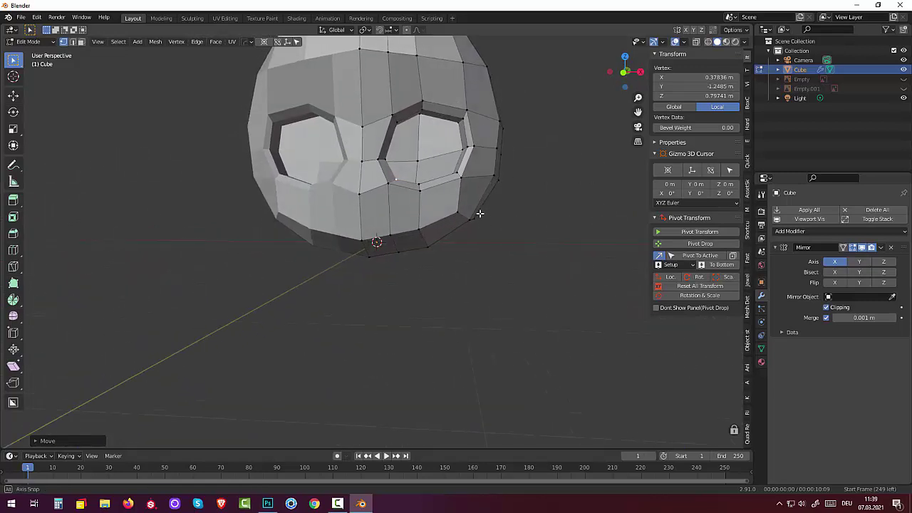
pyautogui.moveTo(473, 218); pyautogui.dragTo(469, 227, button='middle')
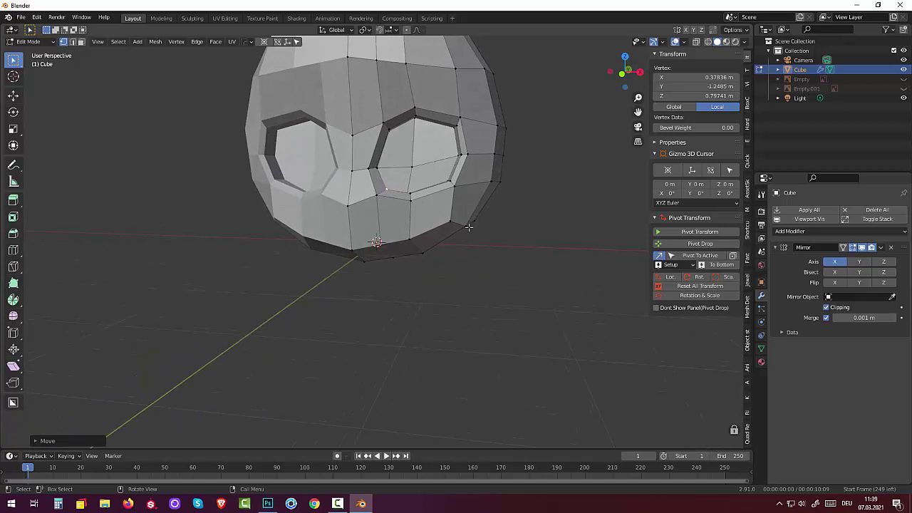
pyautogui.scroll(-3, 437, 200)
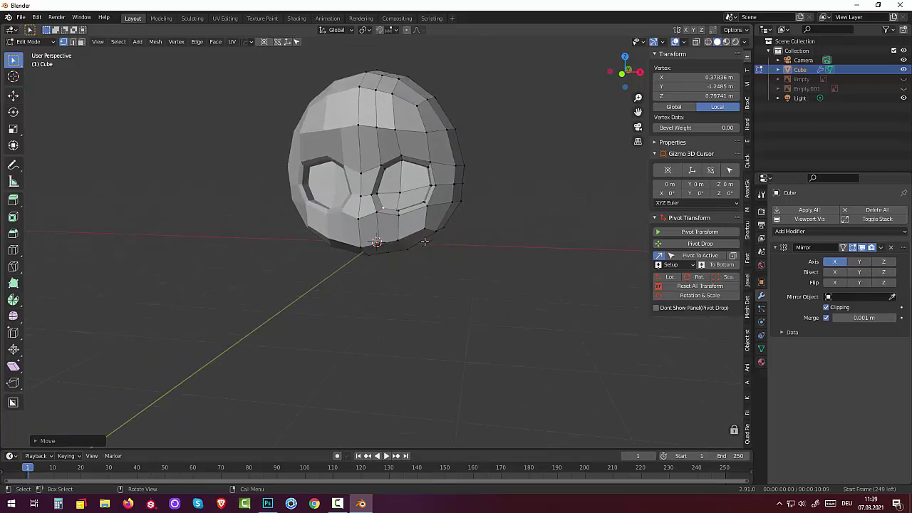
pyautogui.scroll(-2, 423, 238)
pyautogui.scroll(2, 421, 244)
pyautogui.moveTo(428, 234)
pyautogui.mouseDown(button='middle')
pyautogui.moveTo(341, 227)
pyautogui.moveTo(439, 225)
pyautogui.moveTo(427, 228)
pyautogui.mouseUp(button='middle')
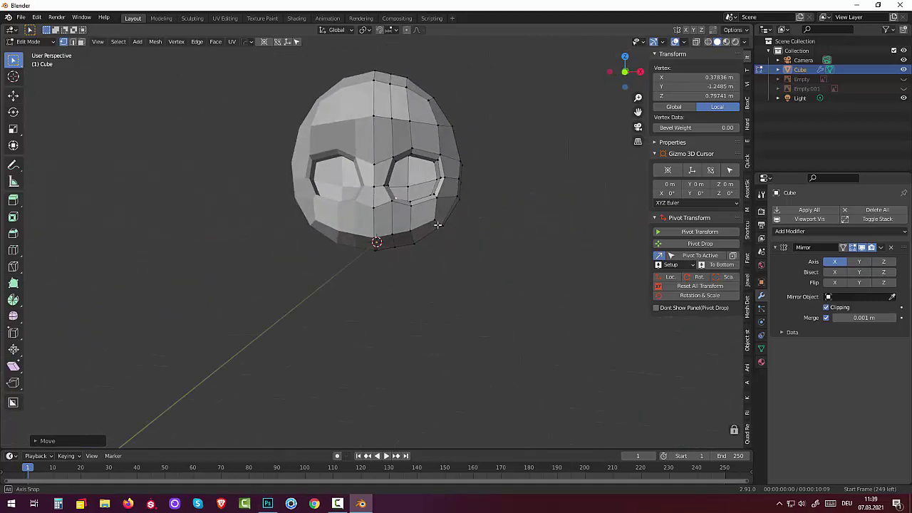
pyautogui.click(904, 88)
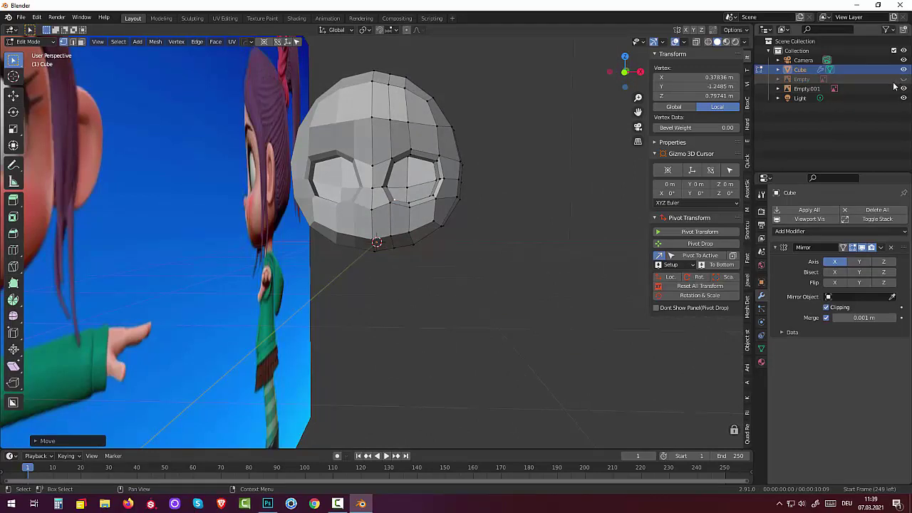
# - Unhide the front character reference and switch to Front Orthographic view
pyautogui.click(904, 79)
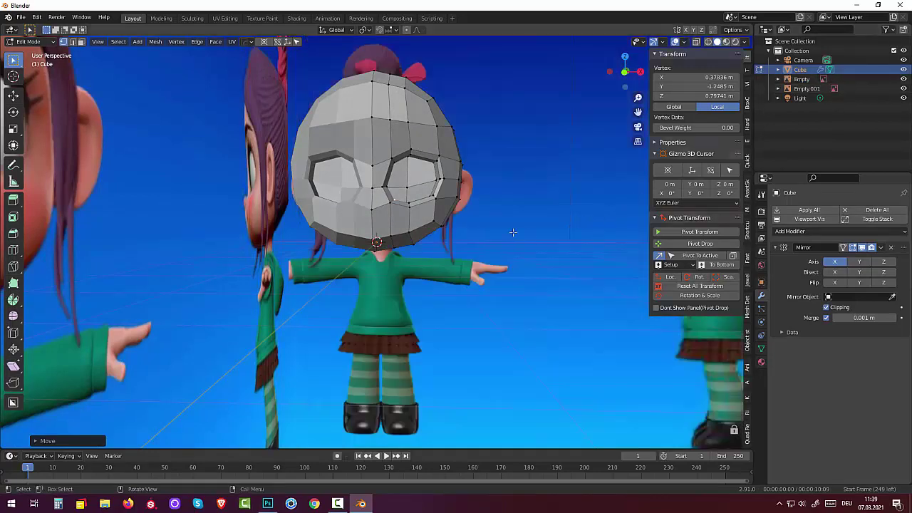
pyautogui.press('KP_1')
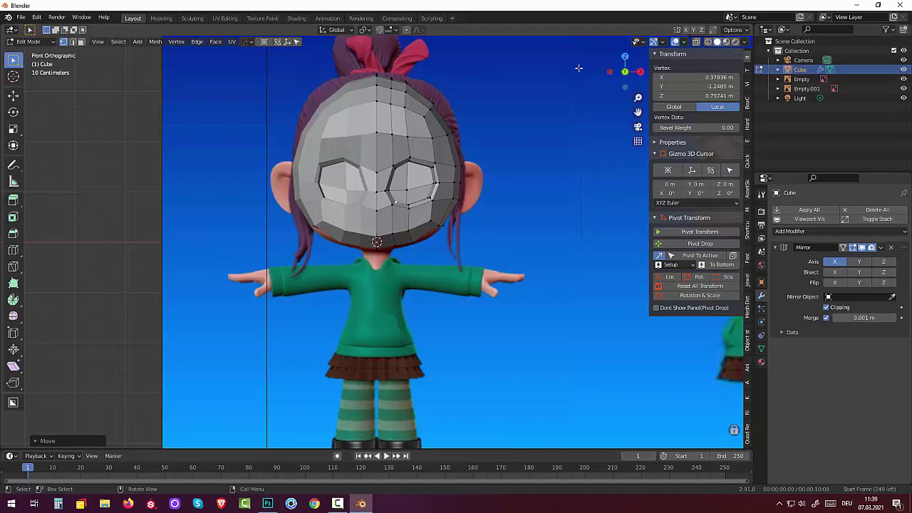
pyautogui.moveTo(473, 225)
pyautogui.mouseDown(button='middle')
pyautogui.moveTo(463, 194)
pyautogui.moveTo(473, 217)
pyautogui.moveTo(429, 195)
pyautogui.moveTo(431, 208)
pyautogui.mouseUp(button='middle')
pyautogui.press('KP_1')
# - Select a vertex on the head's lower edge, trial a move and cancel it, then return to front view
pyautogui.click(415, 238)
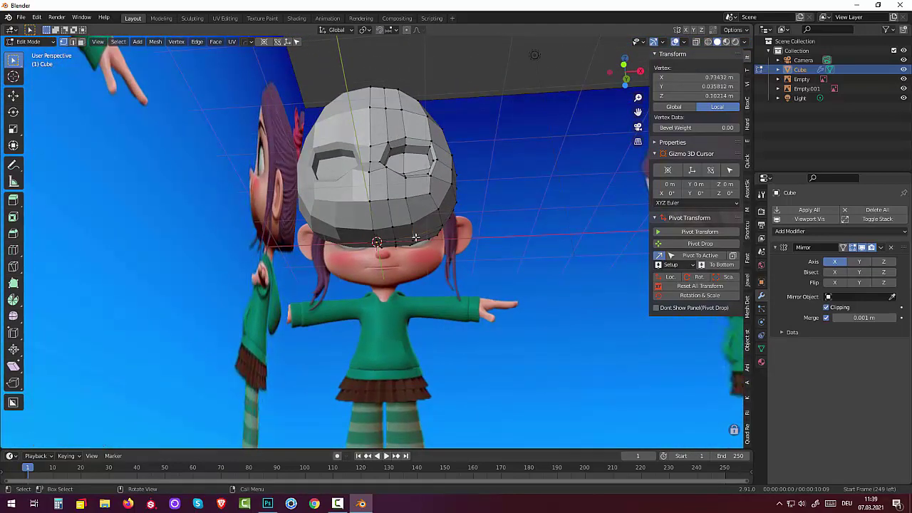
pyautogui.moveTo(427, 271); pyautogui.dragTo(432, 279, button='middle')
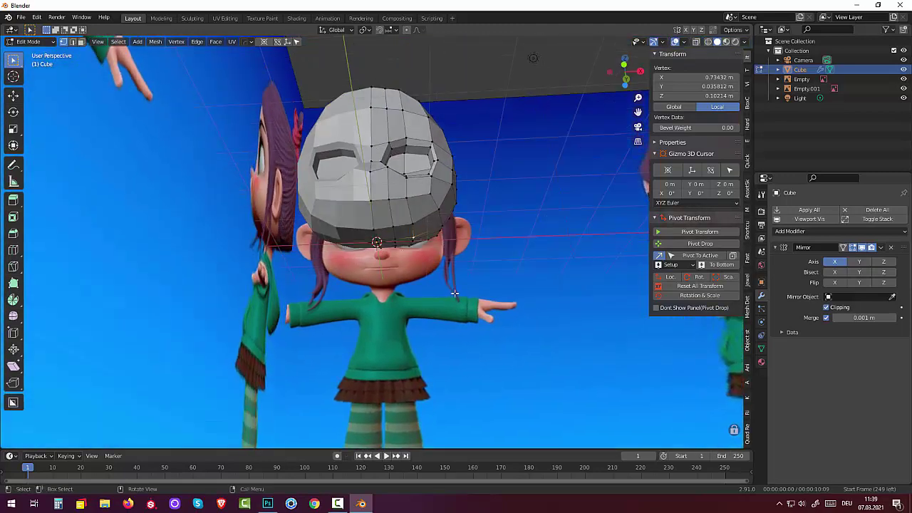
pyautogui.press('KP_1')
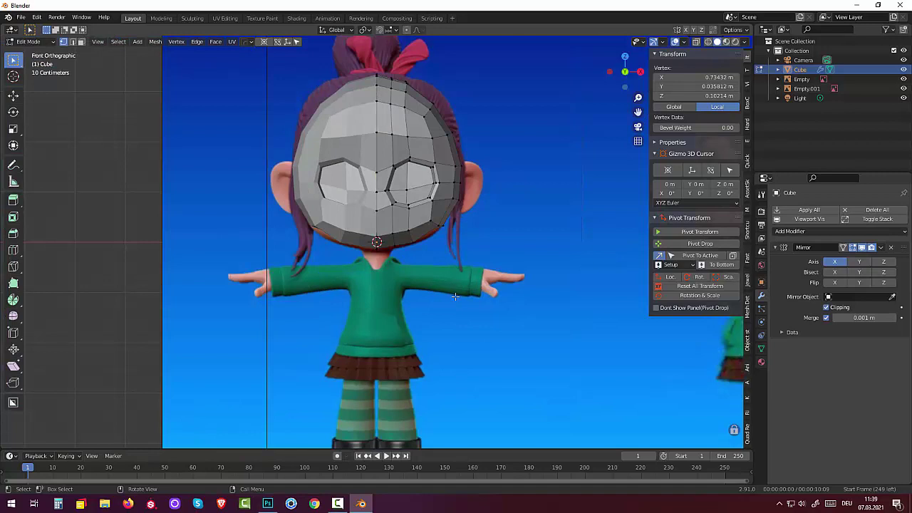
pyautogui.press('g')
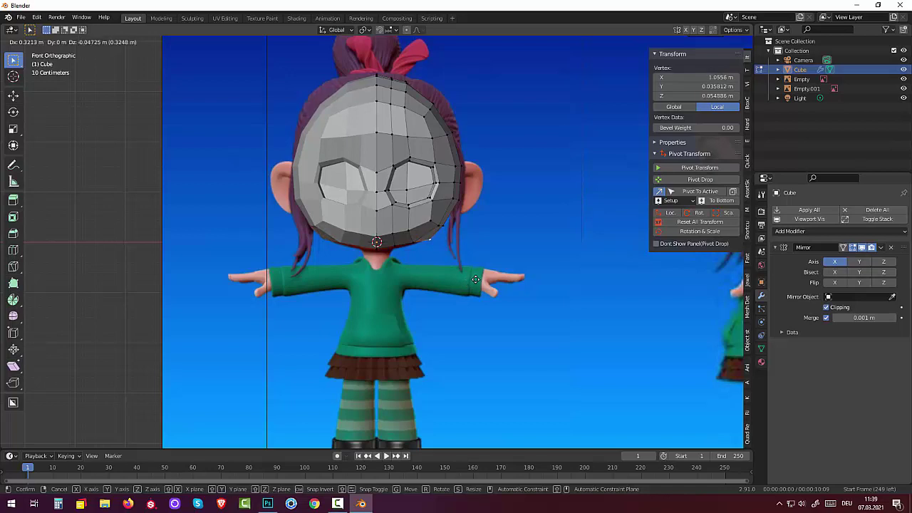
pyautogui.press('Escape')
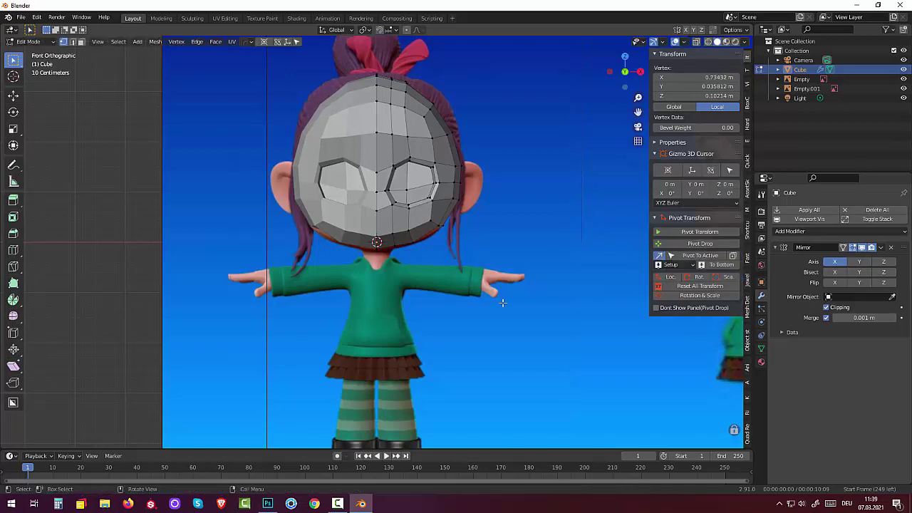
pyautogui.moveTo(519, 299)
pyautogui.mouseDown(button='middle')
pyautogui.moveTo(448, 268)
pyautogui.moveTo(413, 206)
pyautogui.moveTo(520, 276)
pyautogui.mouseUp(button='middle')
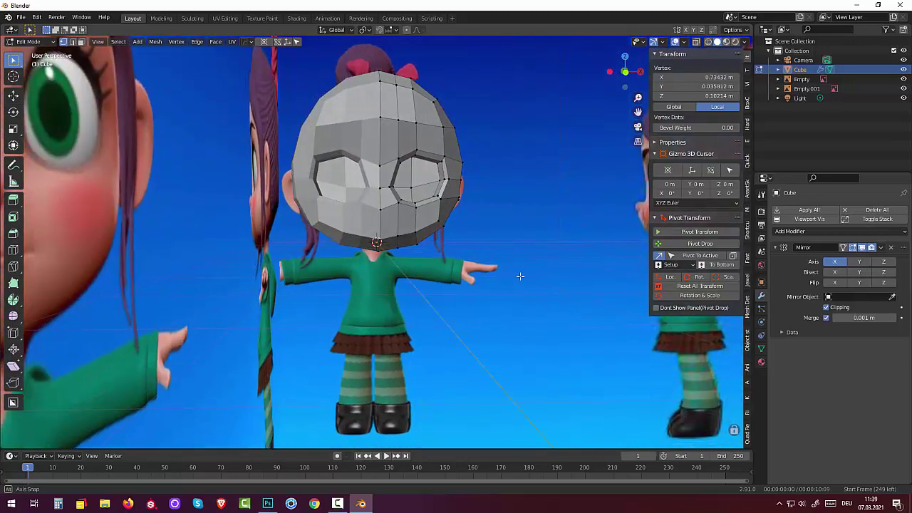
pyautogui.press('KP_1')
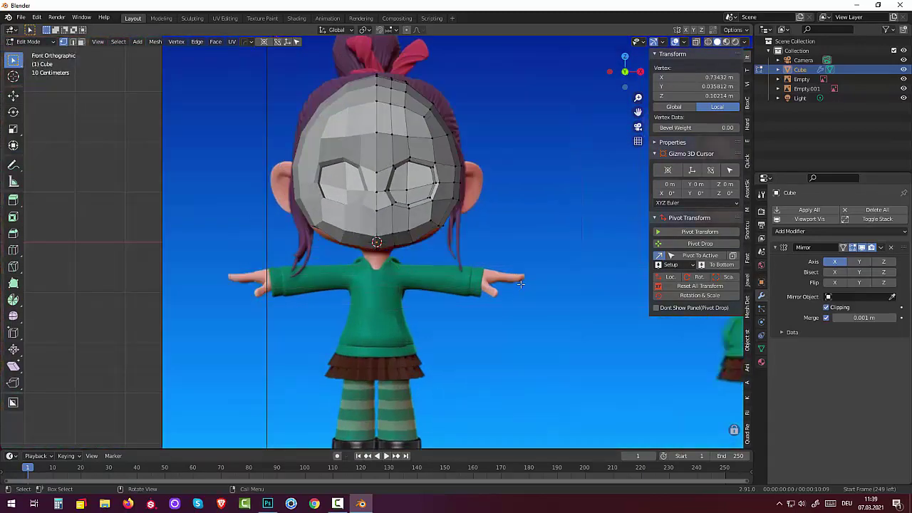
pyautogui.click(696, 43)
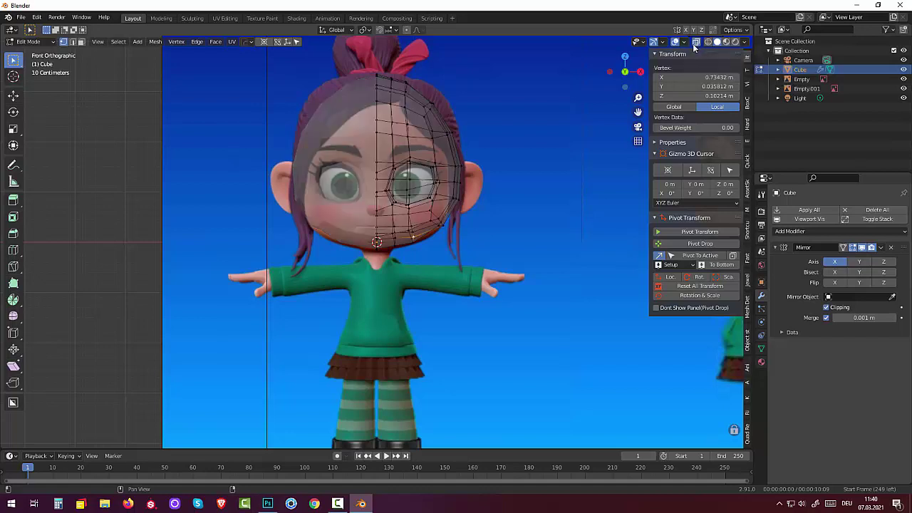
pyautogui.click(376, 215)
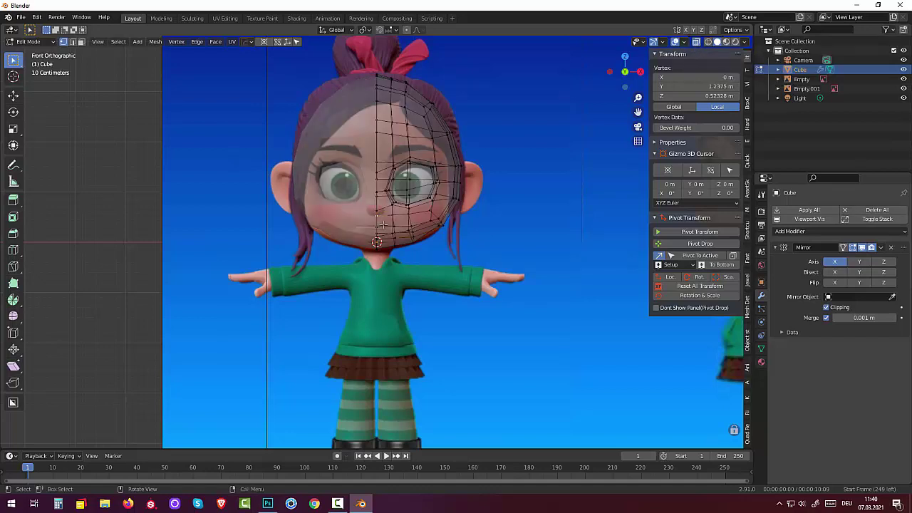
pyautogui.click(699, 41)
pyautogui.click(698, 41)
pyautogui.click(377, 212)
pyautogui.click(697, 41)
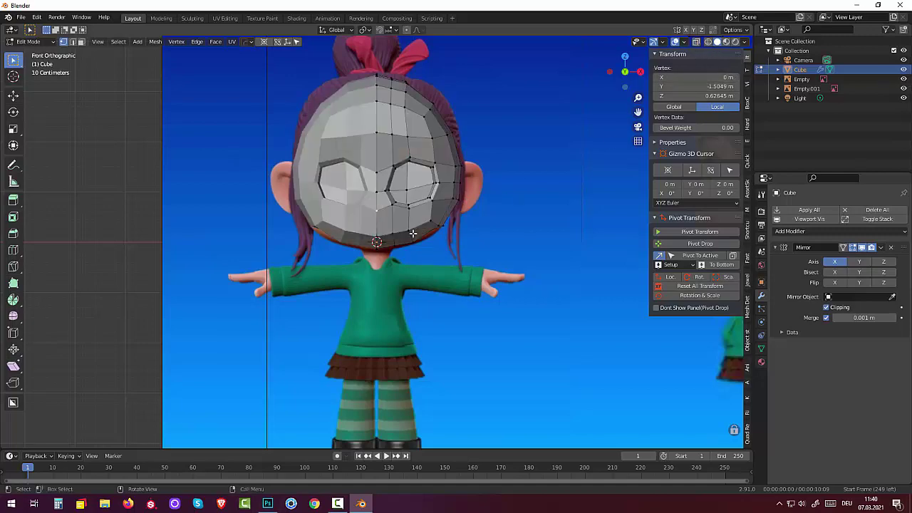
pyautogui.scroll(3, 408, 228)
pyautogui.scroll(2, 408, 228)
pyautogui.scroll(-1, 409, 229)
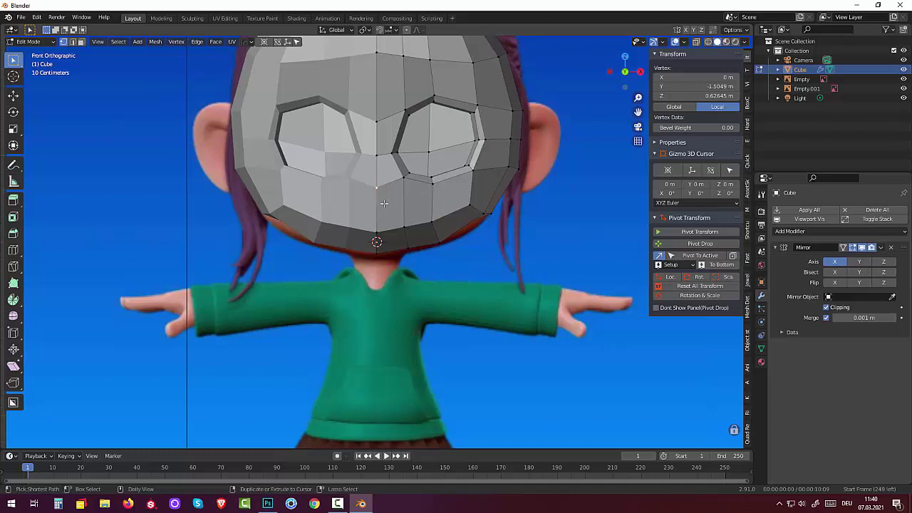
# - Bevel the selected edges below the nose
pyautogui.keyDown('ctrl'); pyautogui.click(384, 203); pyautogui.keyUp('ctrl')
pyautogui.hotkey('ctrl', 'b')
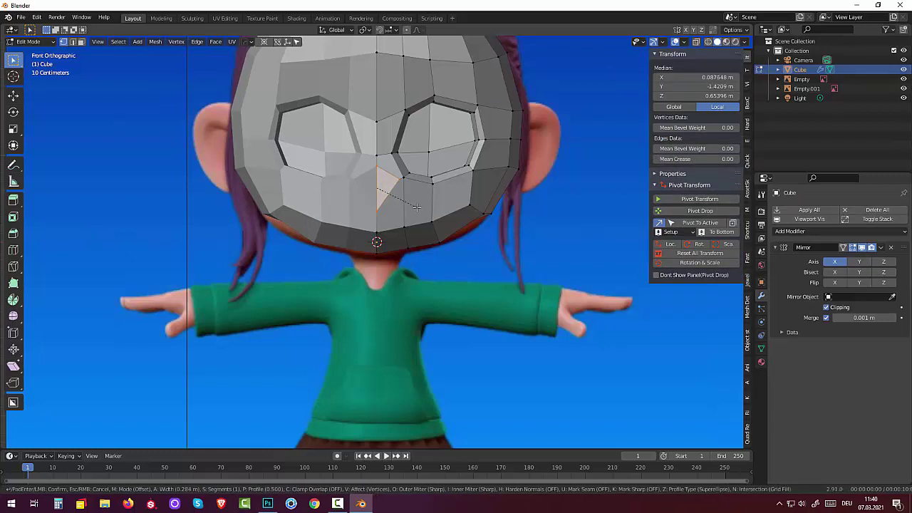
pyautogui.click(417, 207)
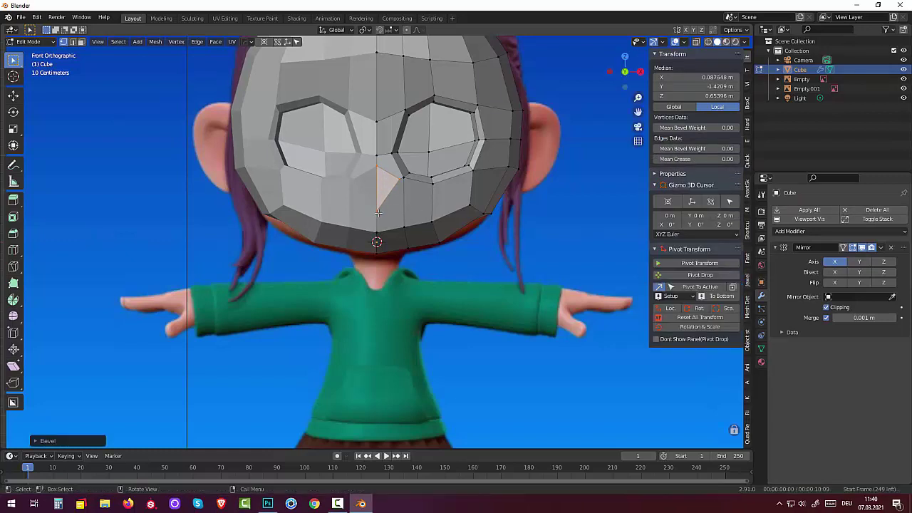
# - Raise the chin-seam vertex, nudge one beside the nose, then select the nose face
pyautogui.click(376, 212)
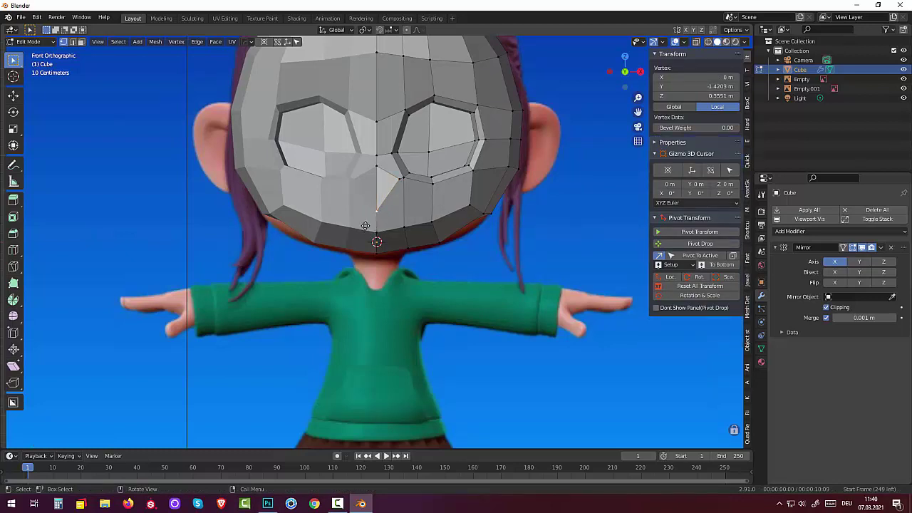
pyautogui.press('g')
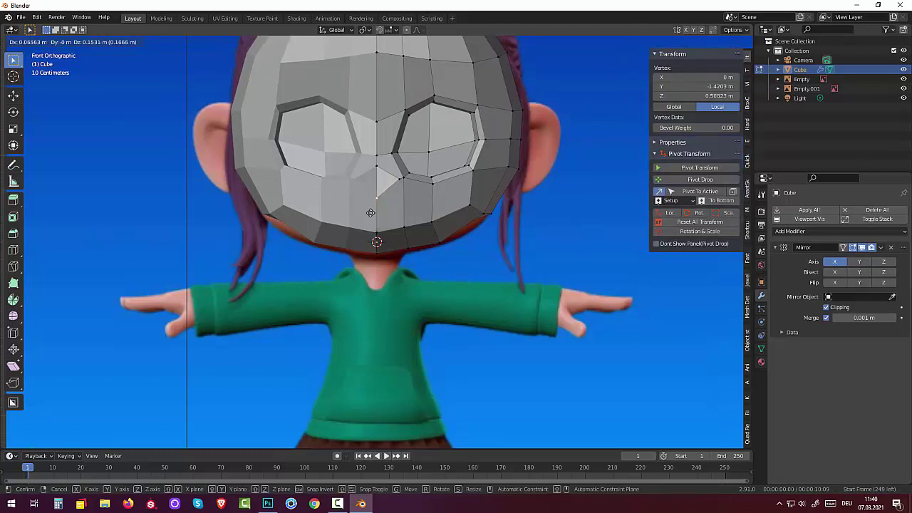
pyautogui.click(371, 212)
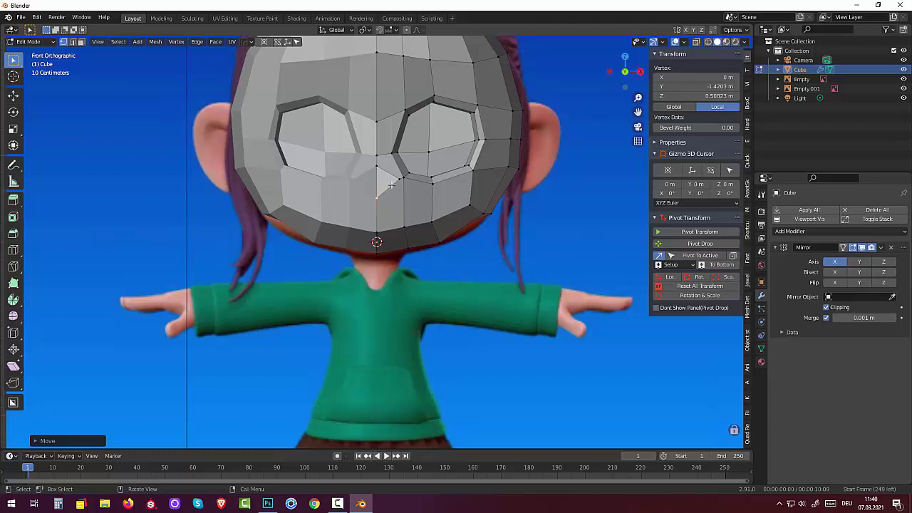
pyautogui.click(399, 178)
pyautogui.press('g')
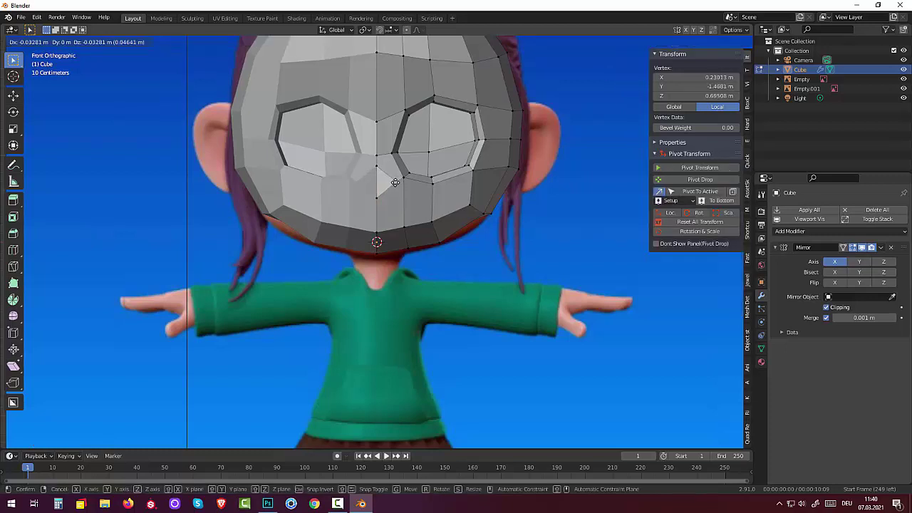
pyautogui.click(396, 183)
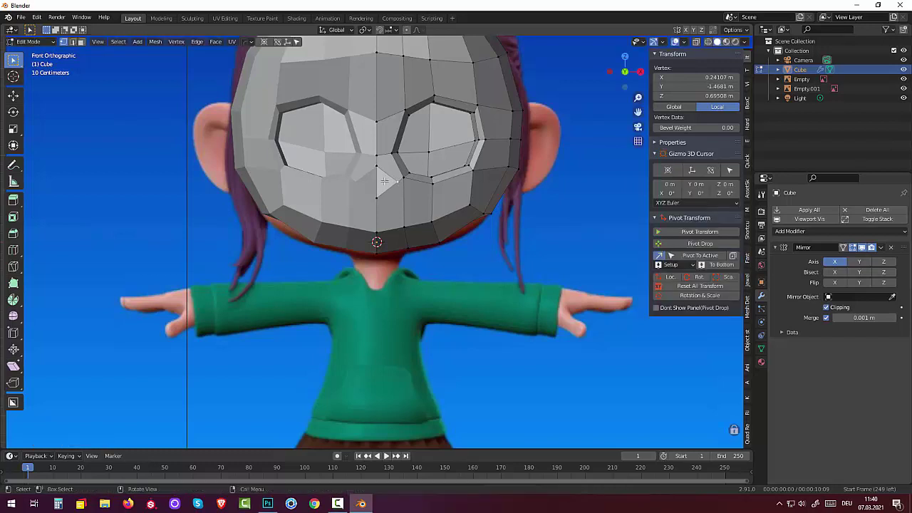
pyautogui.click(82, 42)
pyautogui.click(384, 181)
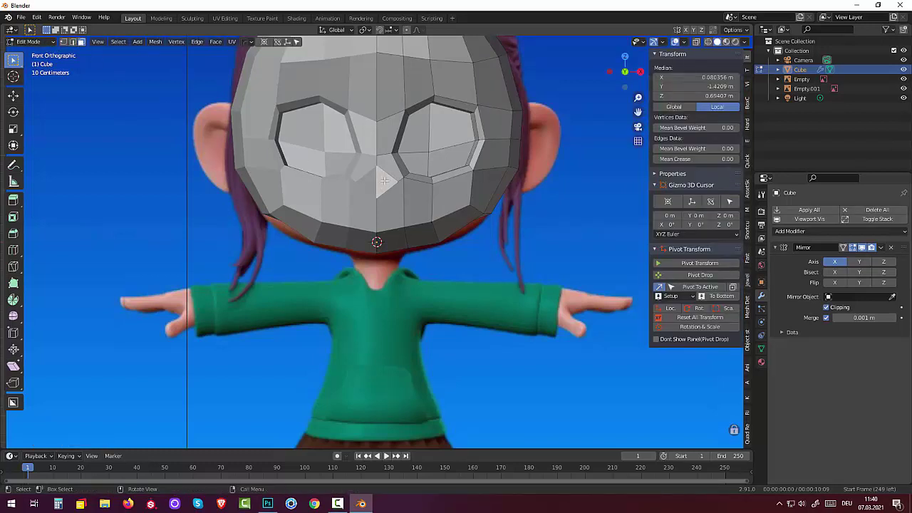
# - Round the nose face with LoopTools Circle, then pick a vertex beside it
pyautogui.rightClick(382, 180)
pyautogui.moveTo(353, 177)
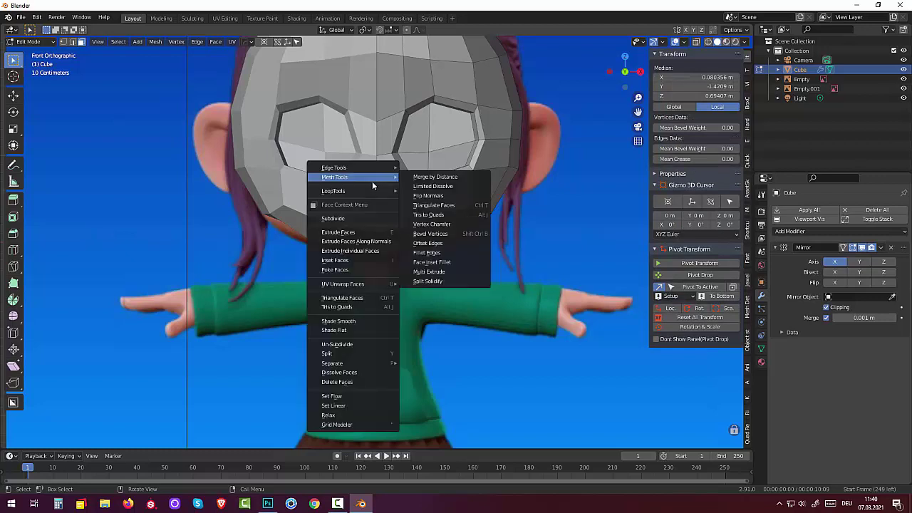
pyautogui.click(421, 199)
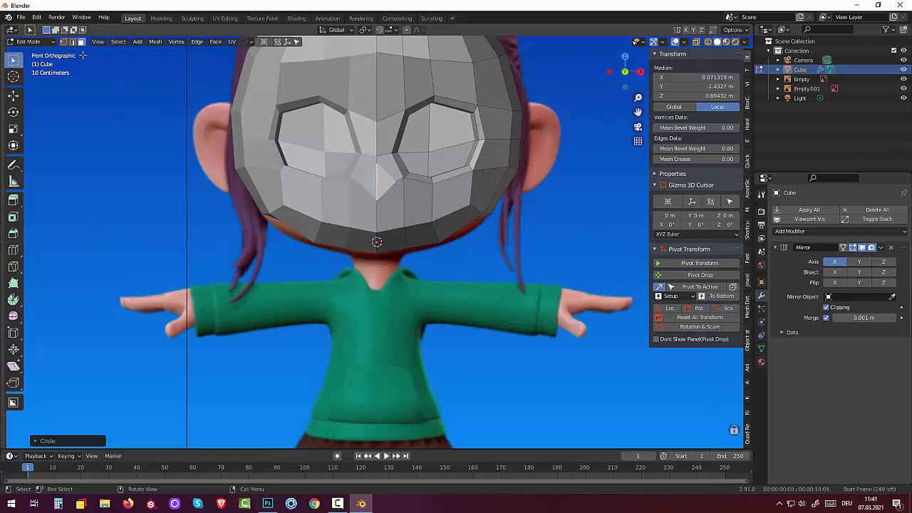
pyautogui.click(64, 41)
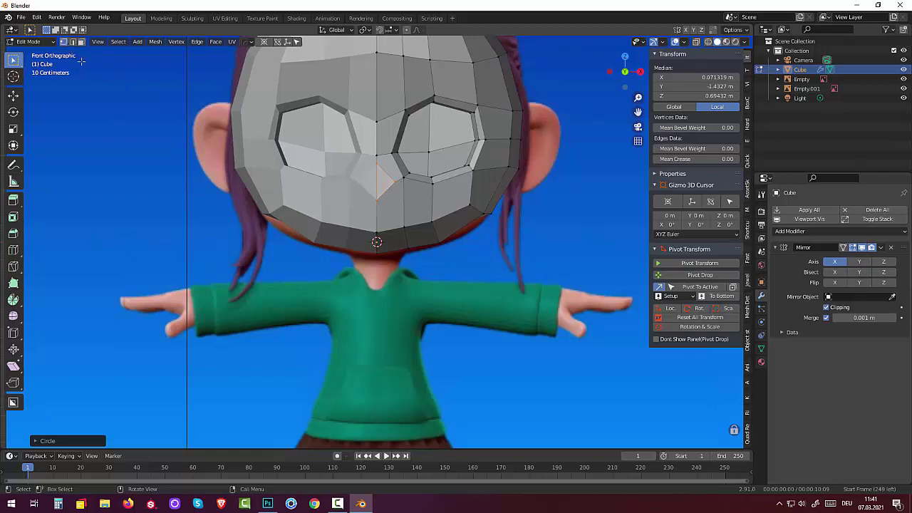
pyautogui.click(395, 182)
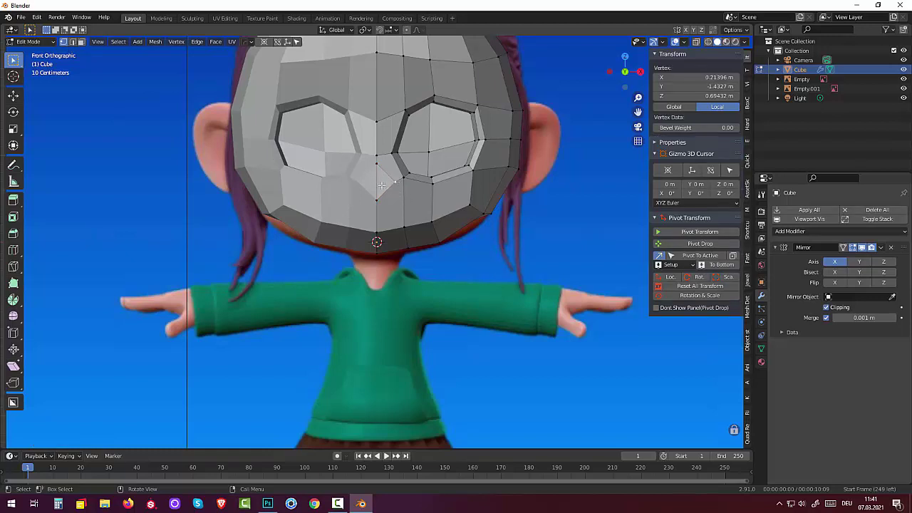
# - Knife-cut a new edge between two nose vertices, then select part of the nose area
pyautogui.press('k')
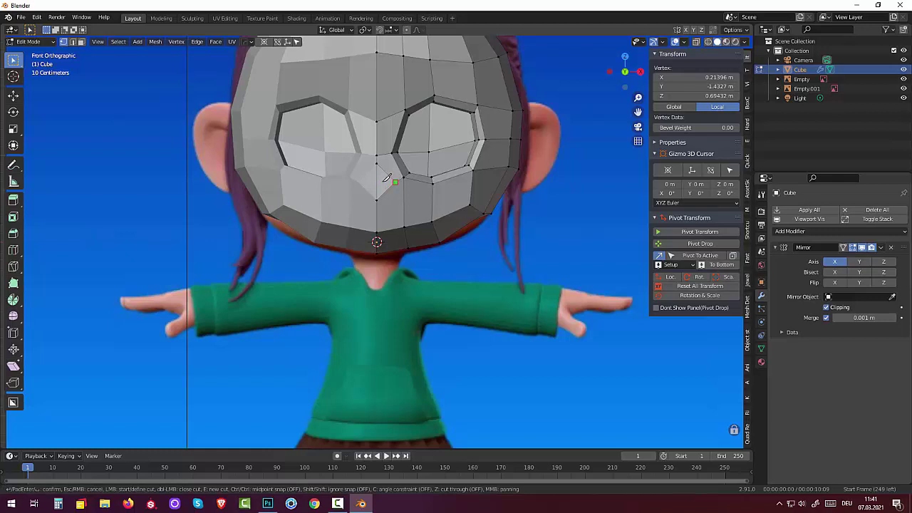
pyautogui.click(388, 180)
pyautogui.click(376, 182)
pyautogui.press('Return')
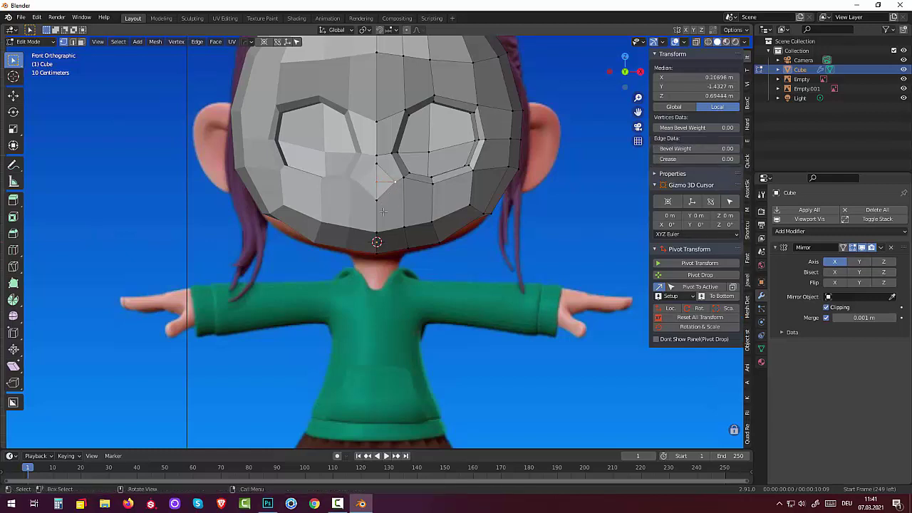
pyautogui.click(73, 42)
pyautogui.hotkey('alt', 'a')
pyautogui.click(376, 174)
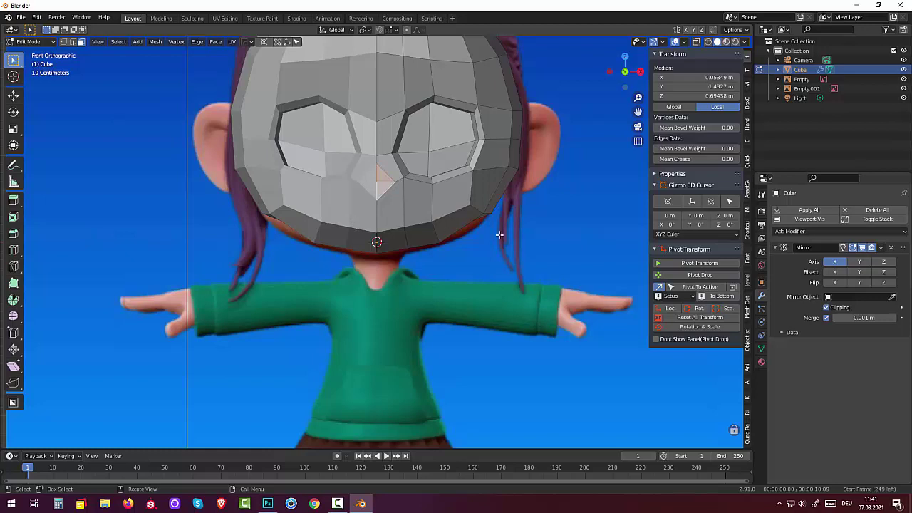
# - Apply the Mirror modifier in Object Mode, then return to Edit Mode on the full head
pyautogui.click(882, 248)
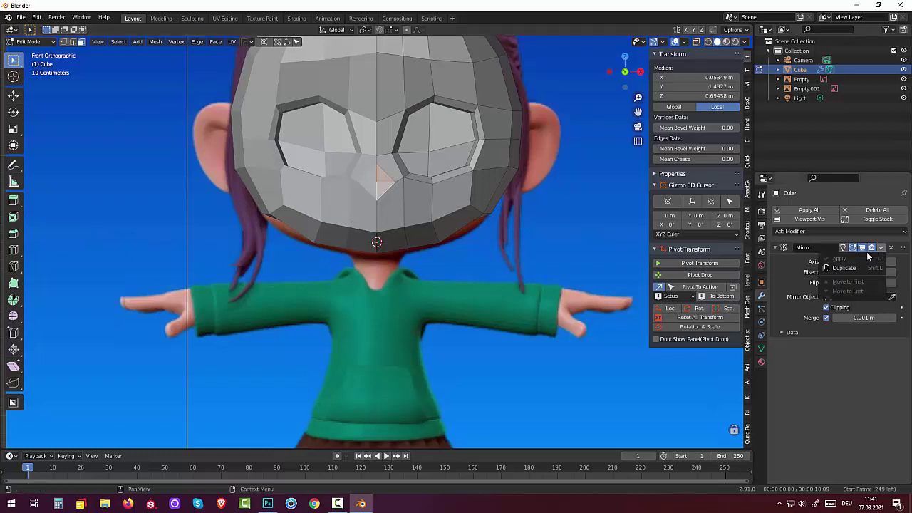
pyautogui.click(25, 43)
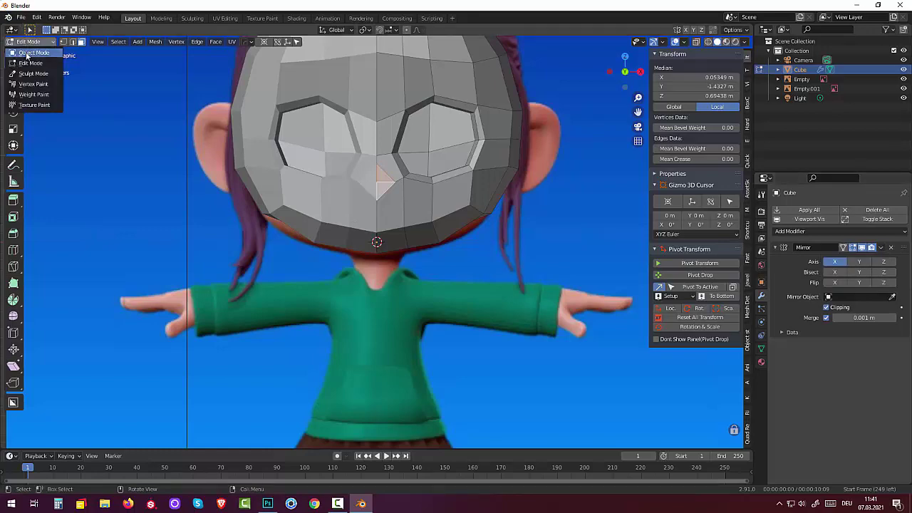
pyautogui.click(29, 50)
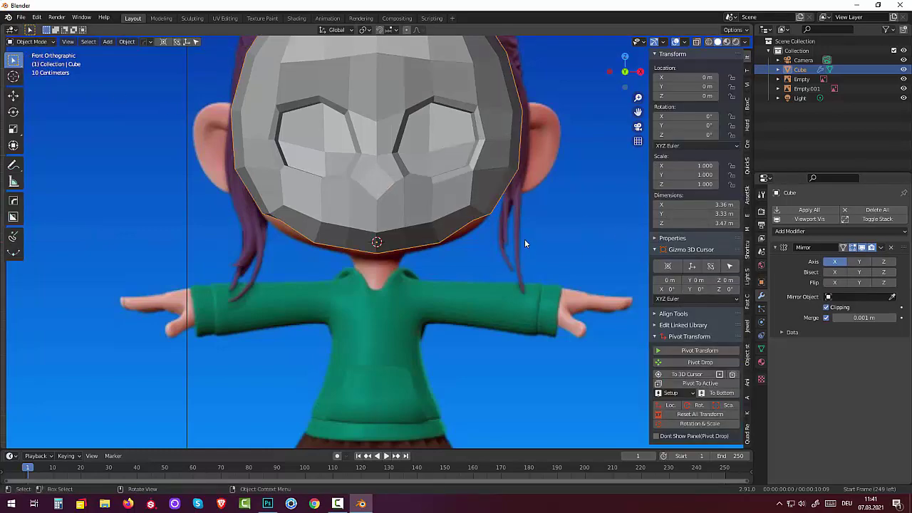
pyautogui.moveTo(524, 239)
pyautogui.mouseDown(button='middle')
pyautogui.moveTo(461, 191)
pyautogui.moveTo(464, 261)
pyautogui.moveTo(472, 256)
pyautogui.moveTo(452, 269)
pyautogui.mouseUp(button='middle')
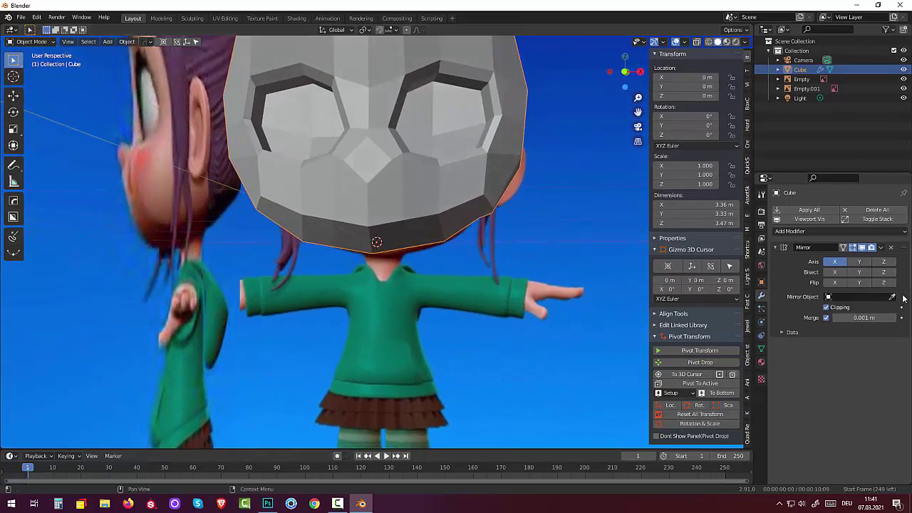
pyautogui.click(882, 249)
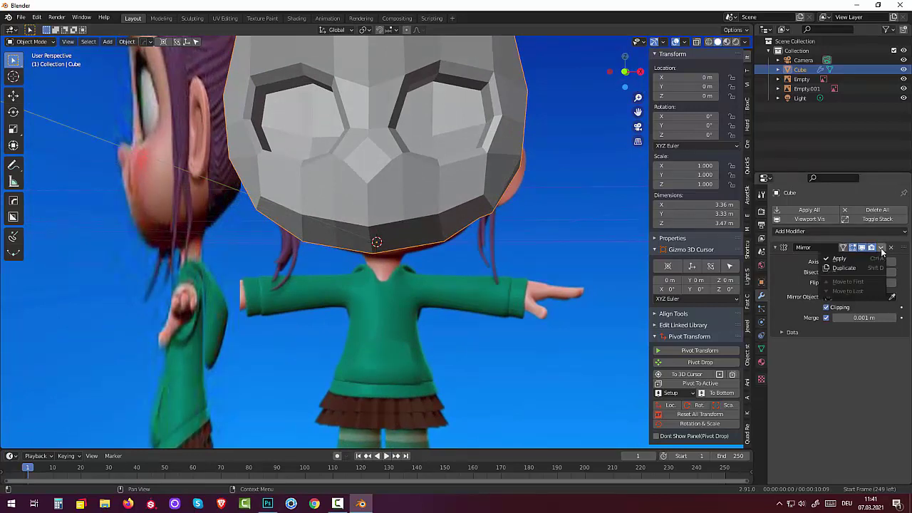
pyautogui.click(832, 265)
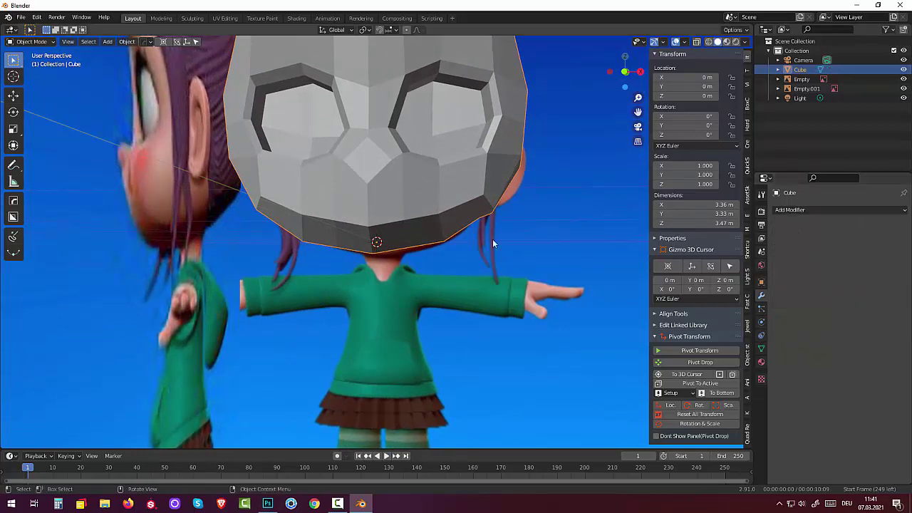
pyautogui.click(40, 41)
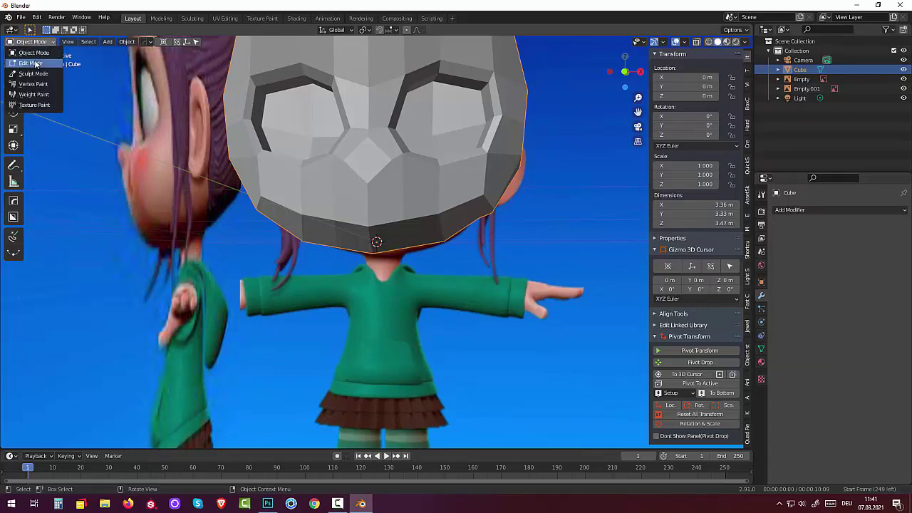
pyautogui.click(31, 63)
pyautogui.scroll(1, 488, 187)
# - Apply LoopTools Circle to the nose faces, then reselect the four nose faces and frame them
pyautogui.scroll(1, 488, 187)
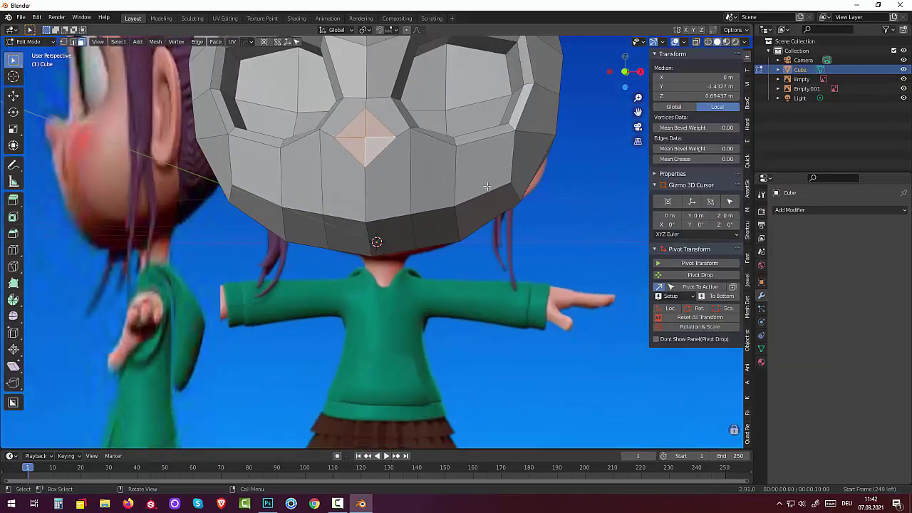
pyautogui.rightClick(495, 182)
pyautogui.moveTo(465, 181)
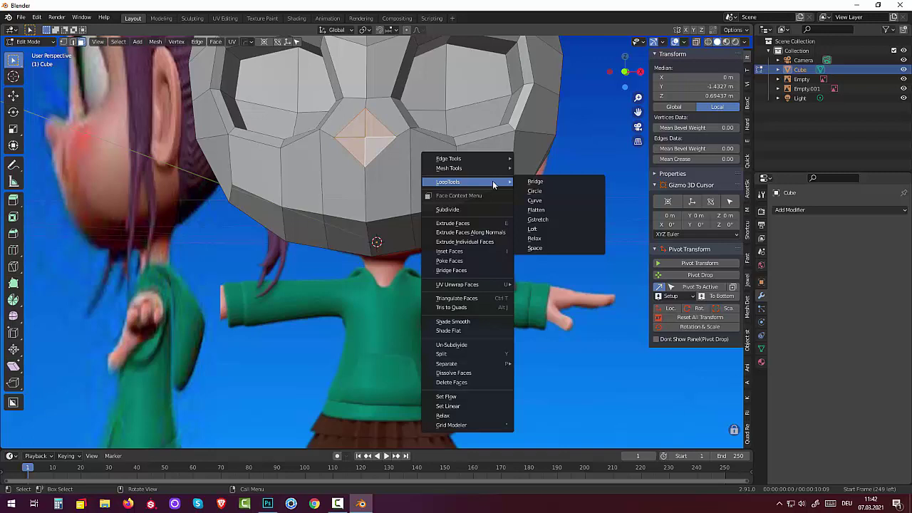
pyautogui.click(536, 191)
pyautogui.keyDown('shift'); pyautogui.click(379, 144); pyautogui.keyUp('shift')
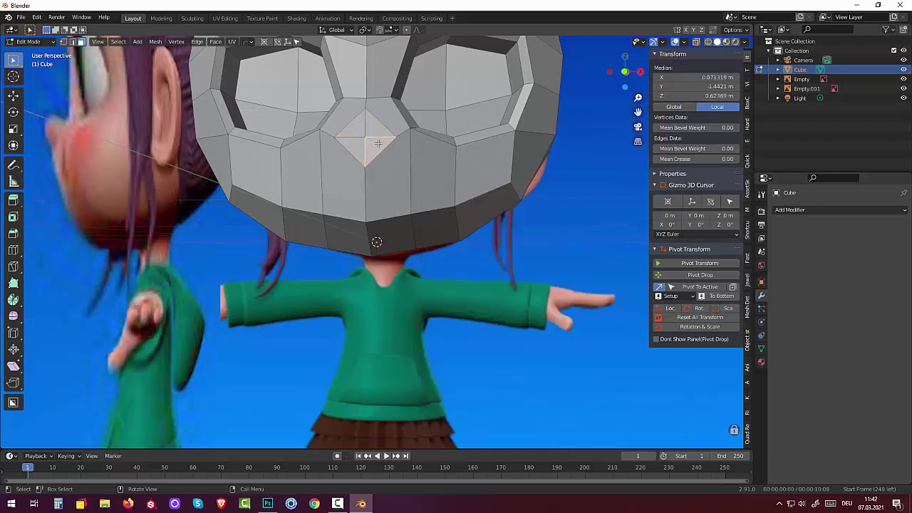
pyautogui.keyDown('shift'); pyautogui.click(373, 126); pyautogui.keyUp('shift')
pyautogui.keyDown('shift'); pyautogui.click(360, 127); pyautogui.keyUp('shift')
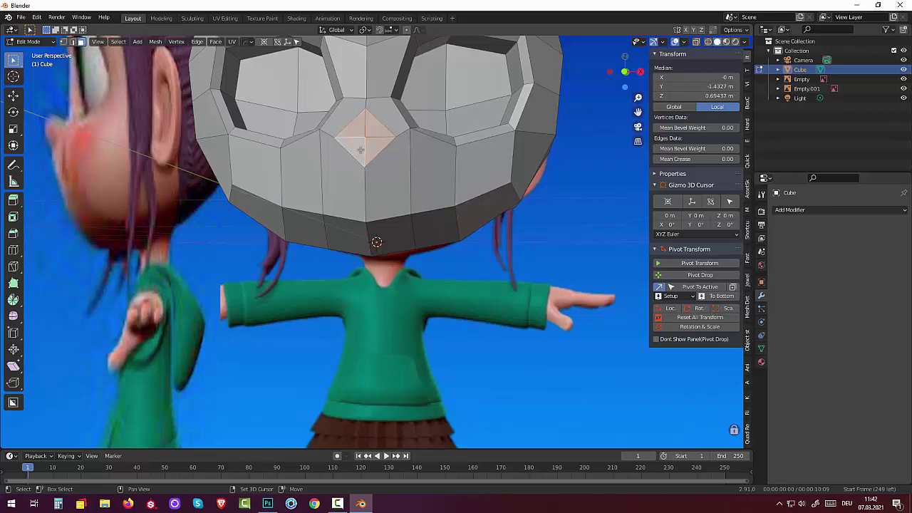
pyautogui.scroll(3, 390, 127)
pyautogui.press('KP_Decimal')
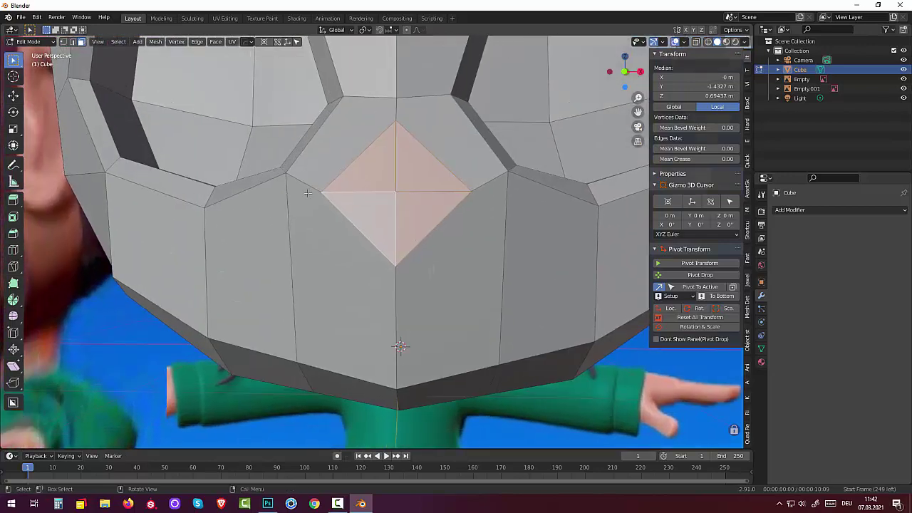
# - In vertex mode, apply LoopTools Circle again to round the nose vertices
pyautogui.click(62, 42)
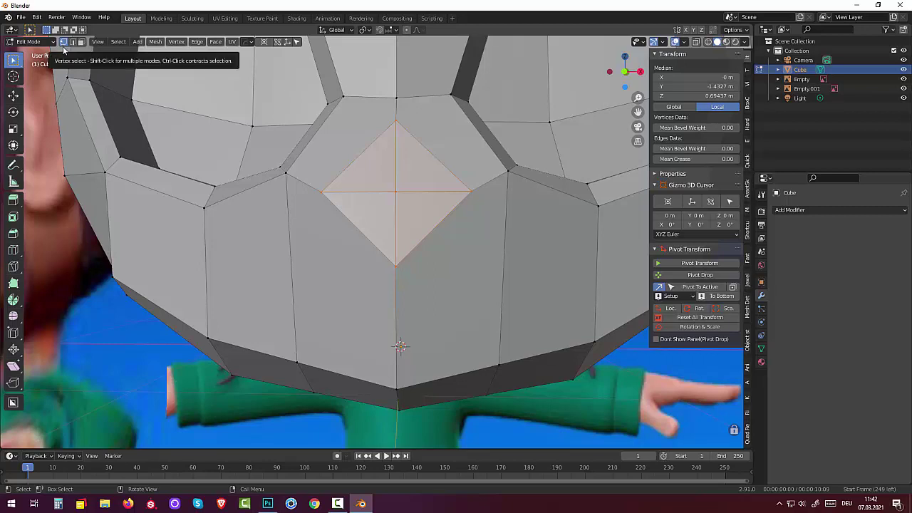
pyautogui.rightClick(411, 218)
pyautogui.moveTo(381, 210)
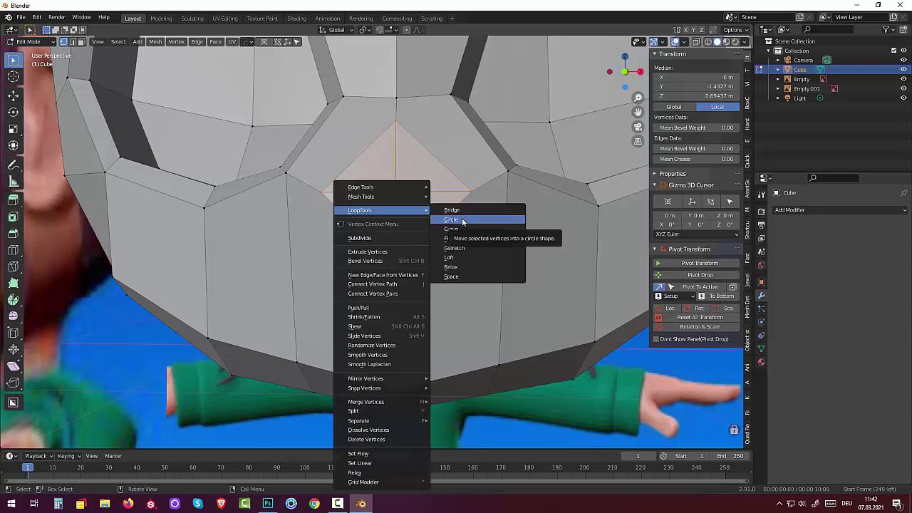
pyautogui.click(463, 222)
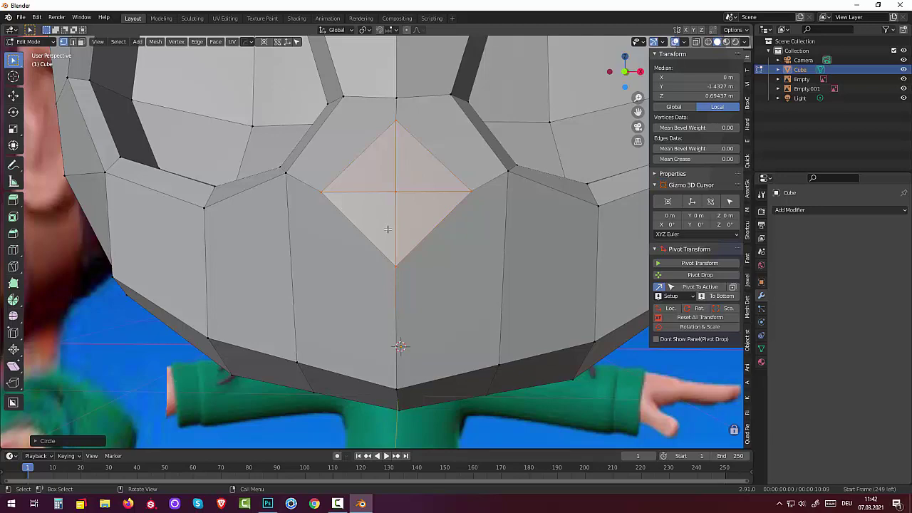
pyautogui.scroll(-3, 423, 252)
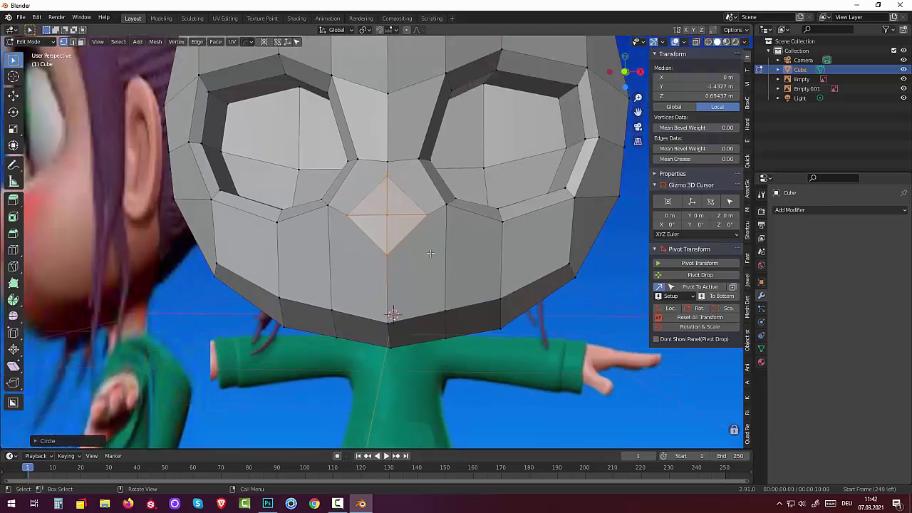
pyautogui.scroll(-3, 431, 253)
pyautogui.moveTo(432, 252); pyautogui.dragTo(428, 258, button='middle')
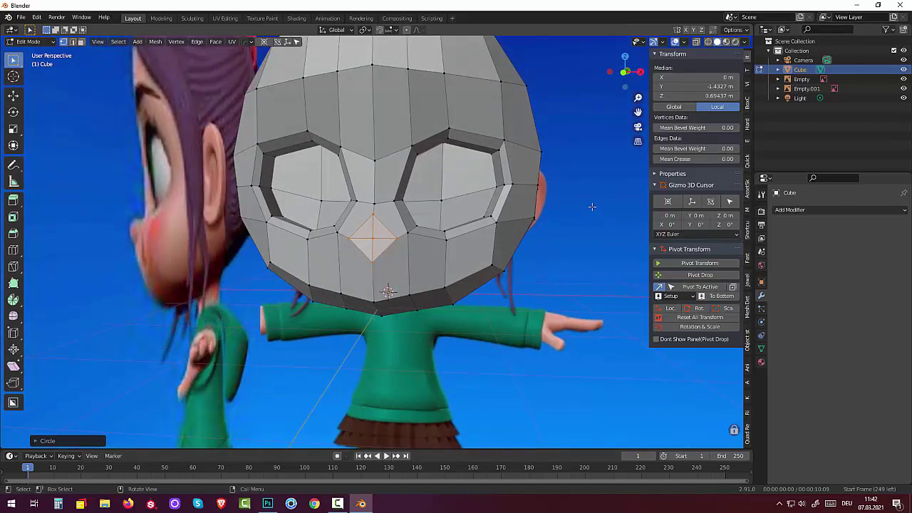
# - Inset the nose faces and push them outward along Z in the right side view
pyautogui.press('i')
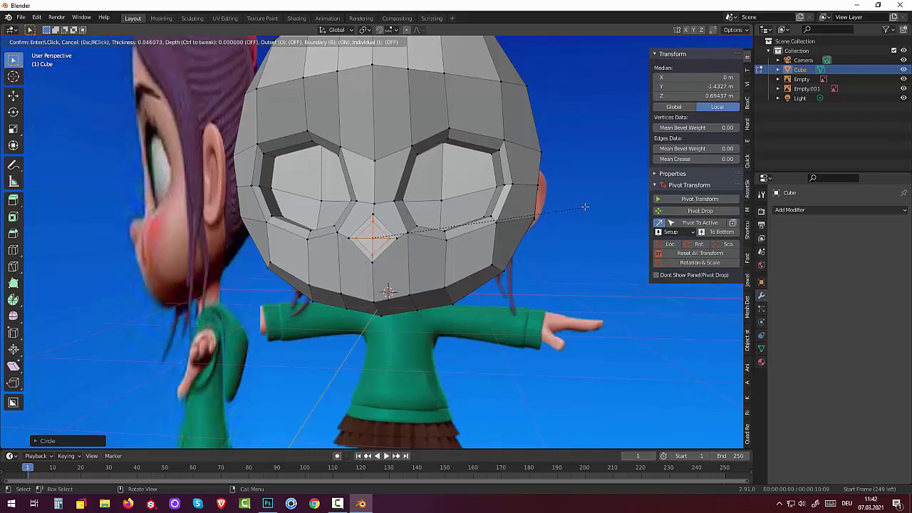
pyautogui.click(584, 207)
pyautogui.moveTo(589, 206)
pyautogui.mouseDown(button='middle')
pyautogui.moveTo(498, 240)
pyautogui.moveTo(515, 234)
pyautogui.mouseUp(button='middle')
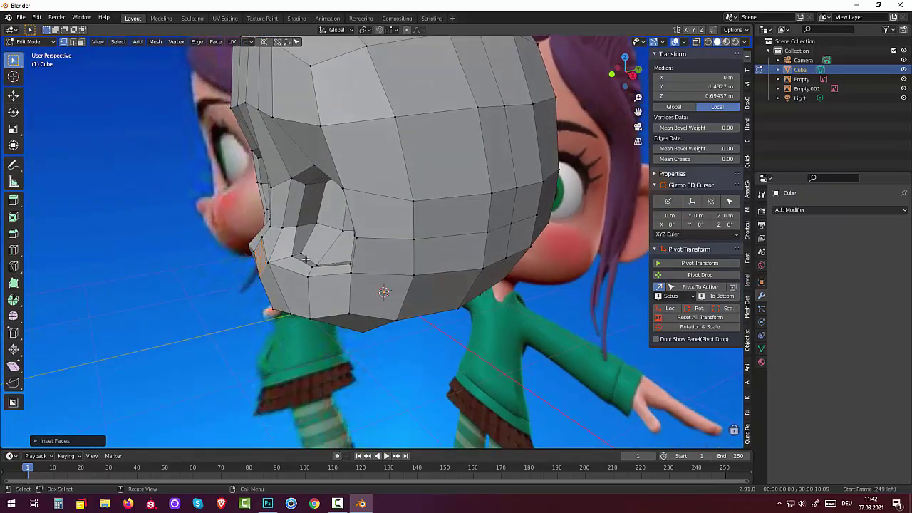
pyautogui.press('KP_3')
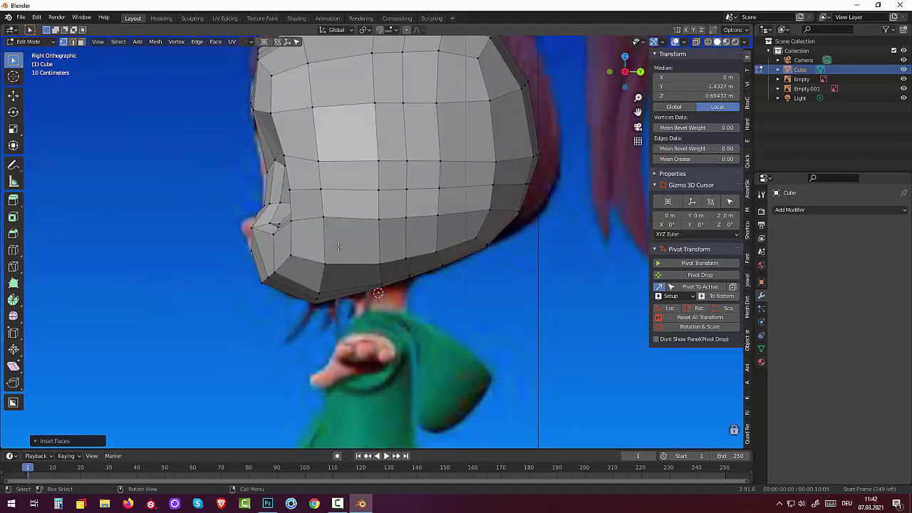
pyautogui.press('g')
pyautogui.press('z')
pyautogui.press('z')
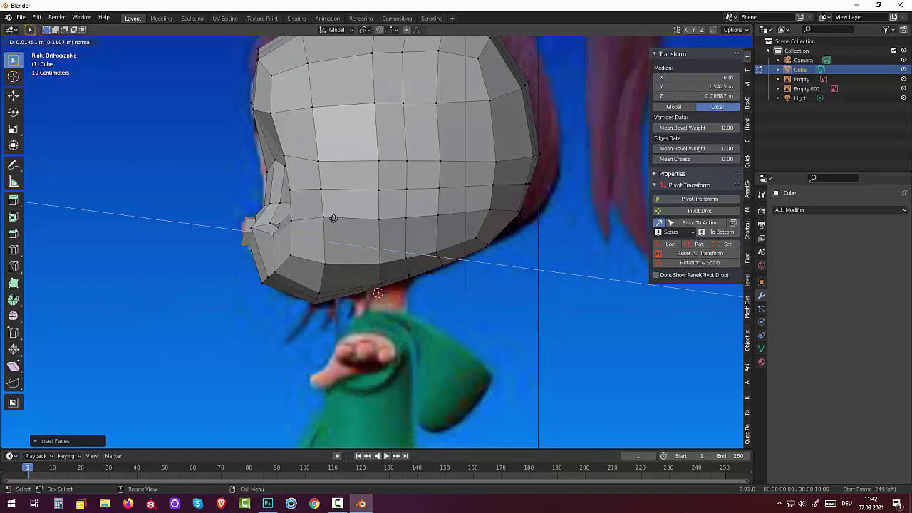
pyautogui.click(329, 217)
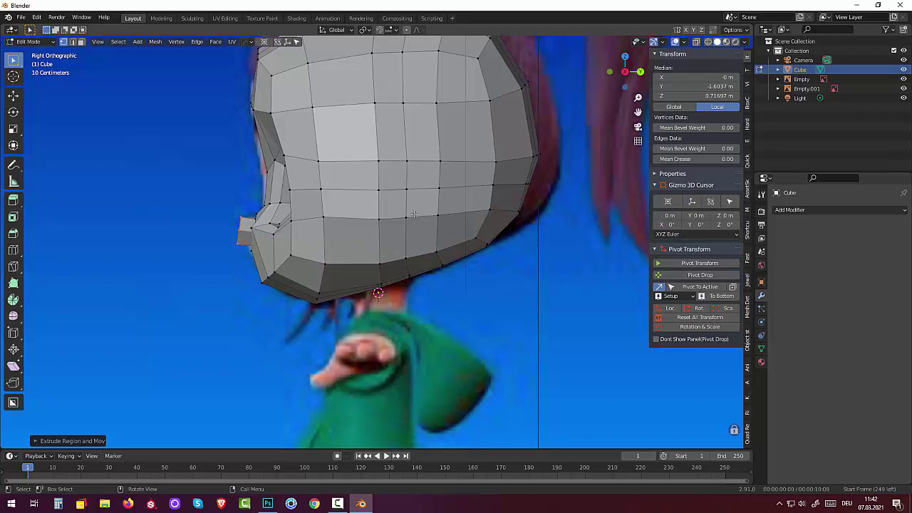
# - Scale the nose faces down slightly and raise them along Z
pyautogui.press('s')
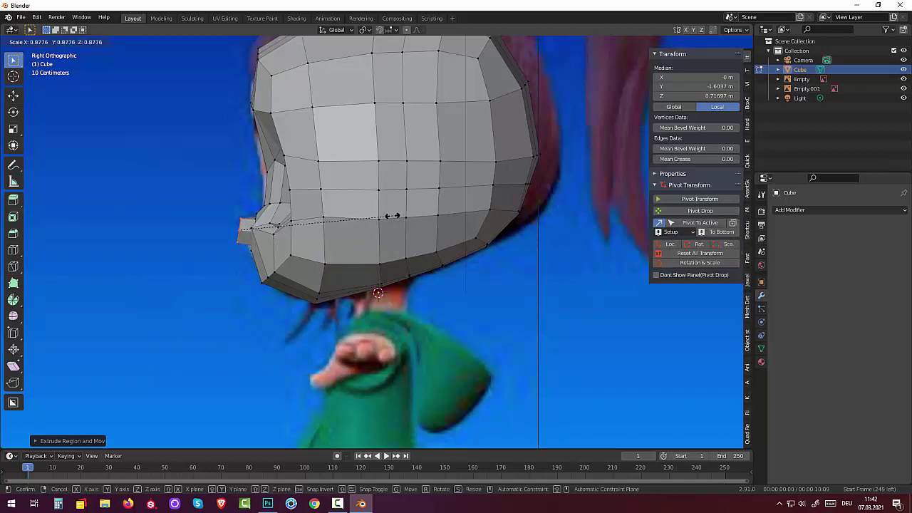
pyautogui.click(391, 216)
pyautogui.press('g')
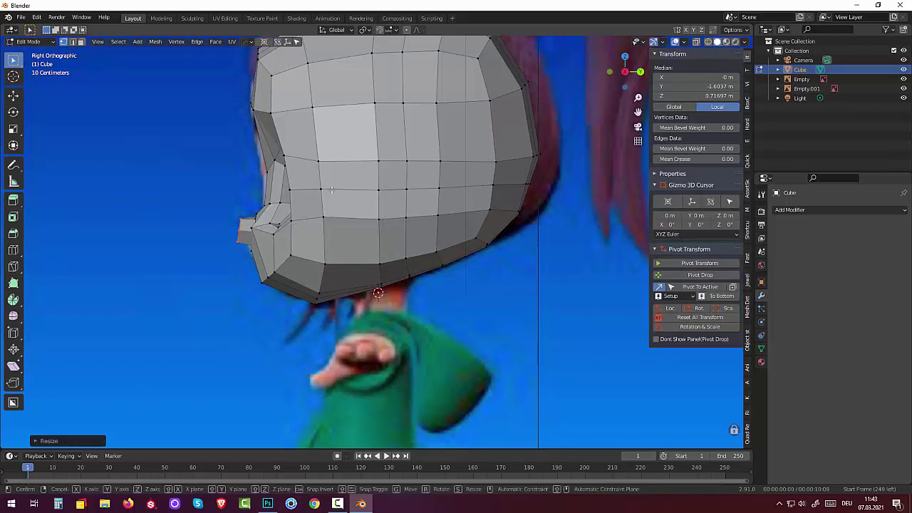
pyautogui.press('z')
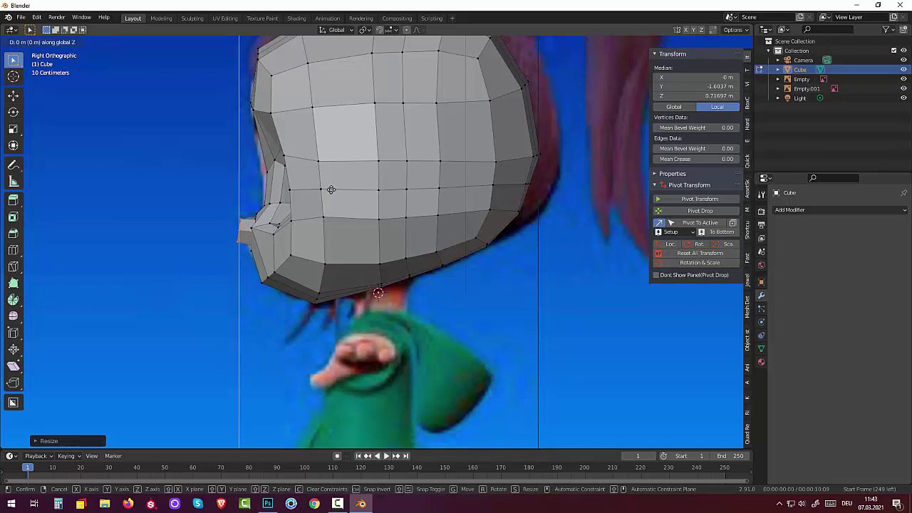
pyautogui.click(331, 187)
# - Select a vertex beside the nose and start a Ctrl+R loop cut across the head
pyautogui.click(250, 227)
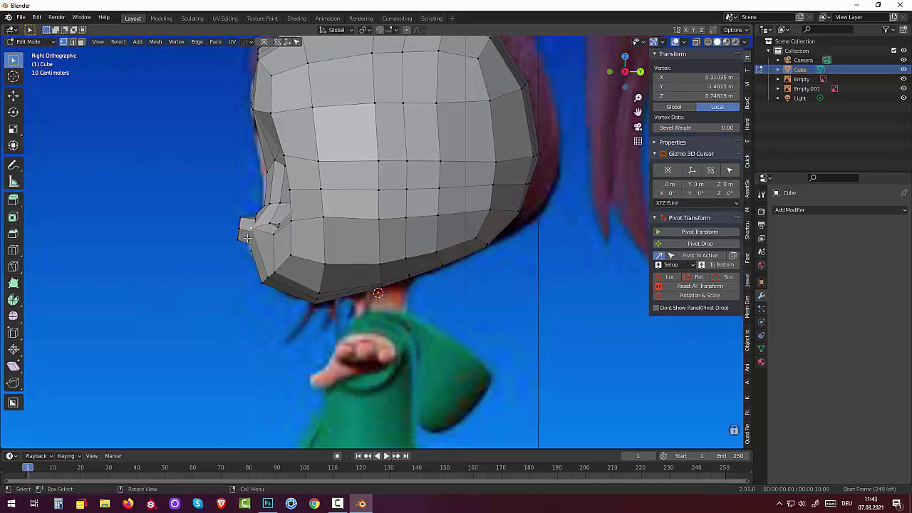
pyautogui.click(85, 52)
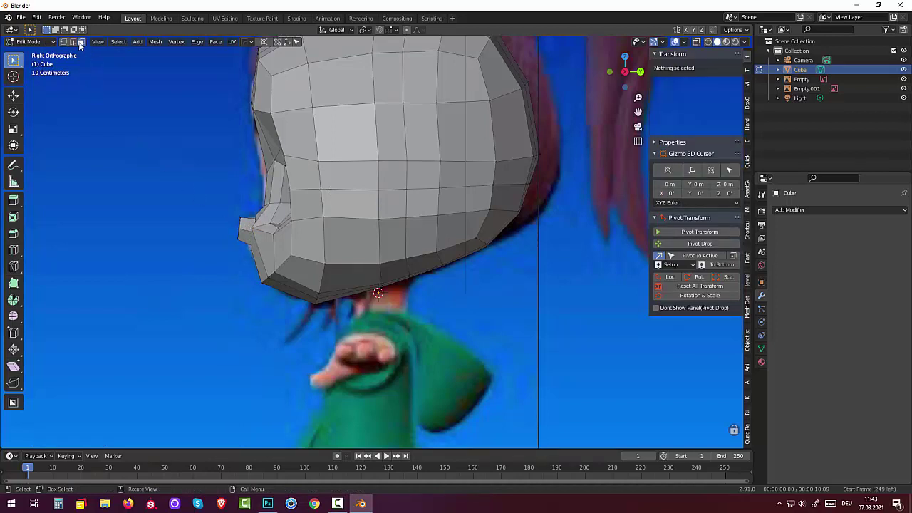
pyautogui.click(247, 227)
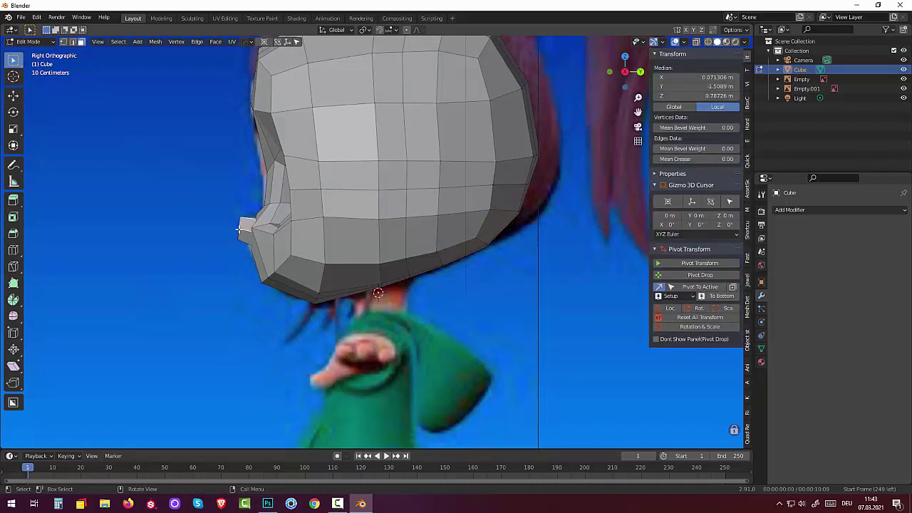
pyautogui.hotkey('ctrl', 'r')
# - Centre the nose-diamond edges on the head's middle by scaling them to 0 along X
pyautogui.click(248, 227)
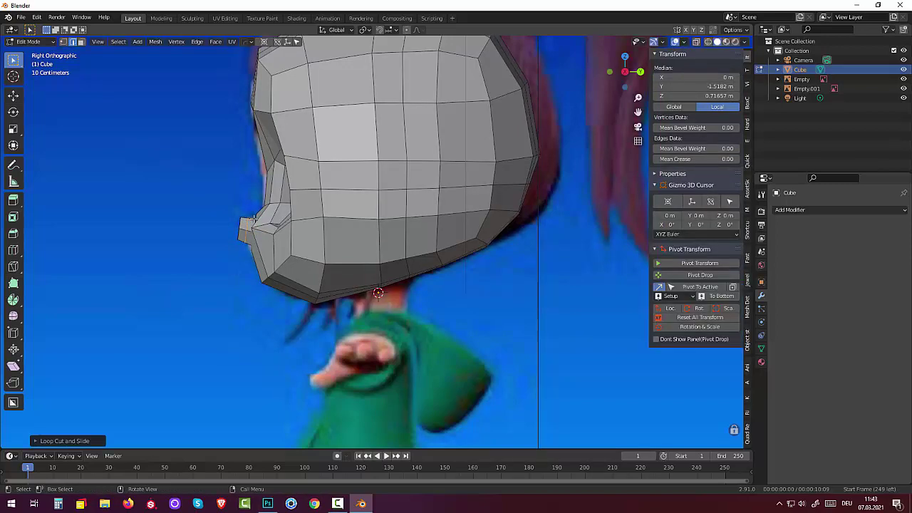
pyautogui.moveTo(247, 227)
pyautogui.mouseDown(button='middle')
pyautogui.moveTo(369, 214)
pyautogui.moveTo(363, 224)
pyautogui.mouseUp(button='middle')
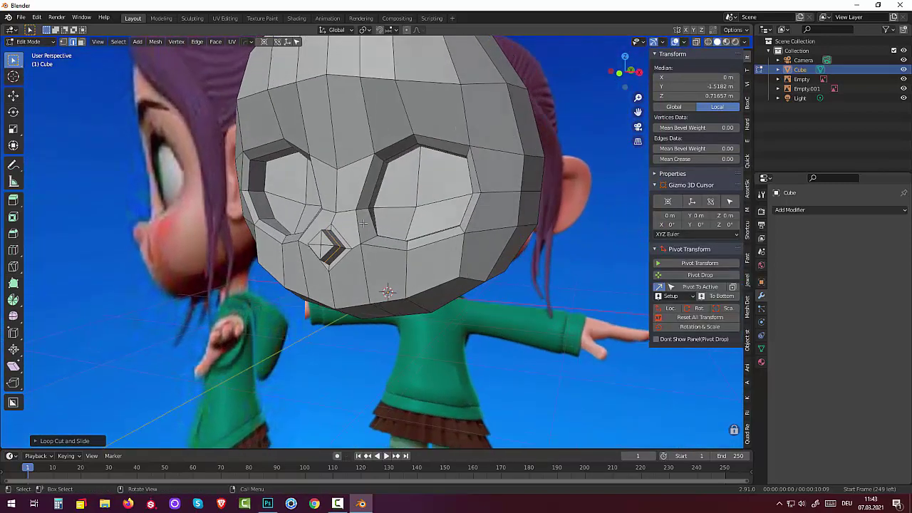
pyautogui.click(327, 251)
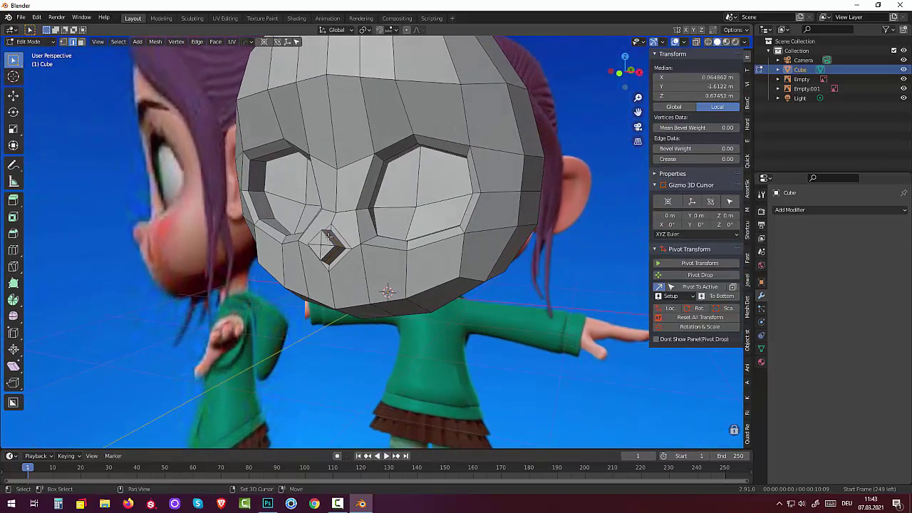
pyautogui.keyDown('shift'); pyautogui.click(324, 238); pyautogui.keyUp('shift')
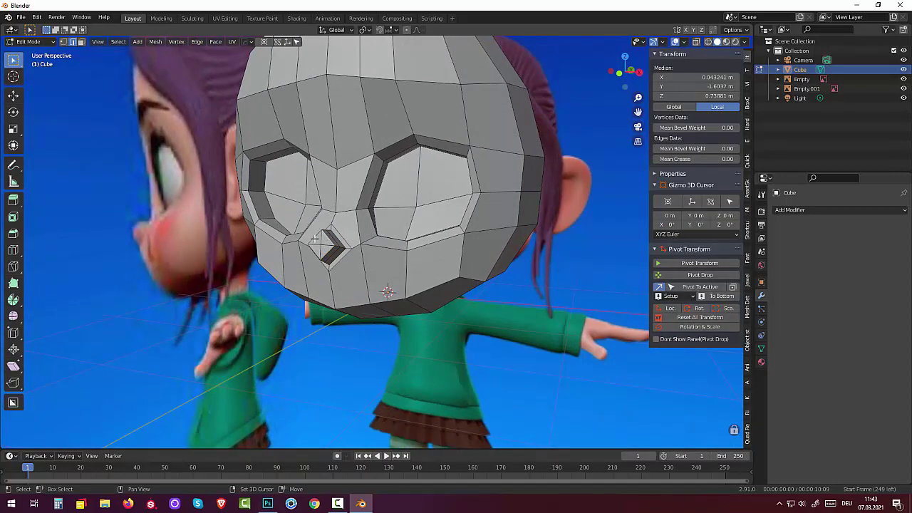
pyautogui.press('s')
pyautogui.press('x')
pyautogui.press('0')
pyautogui.press('Return')
# - Bevel the nose diamond edges into a narrow one-segment doubled outline
pyautogui.moveTo(384, 260); pyautogui.dragTo(377, 252, button='middle')
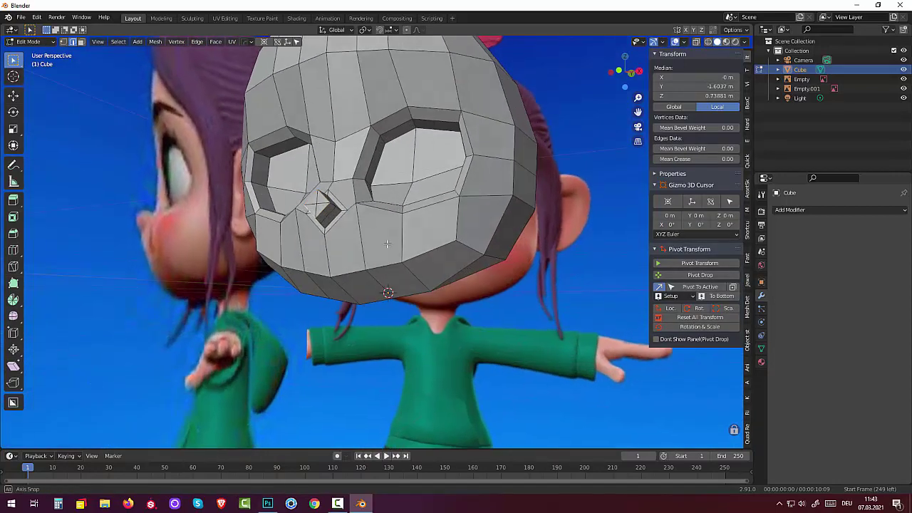
pyautogui.hotkey('ctrl', 'g')
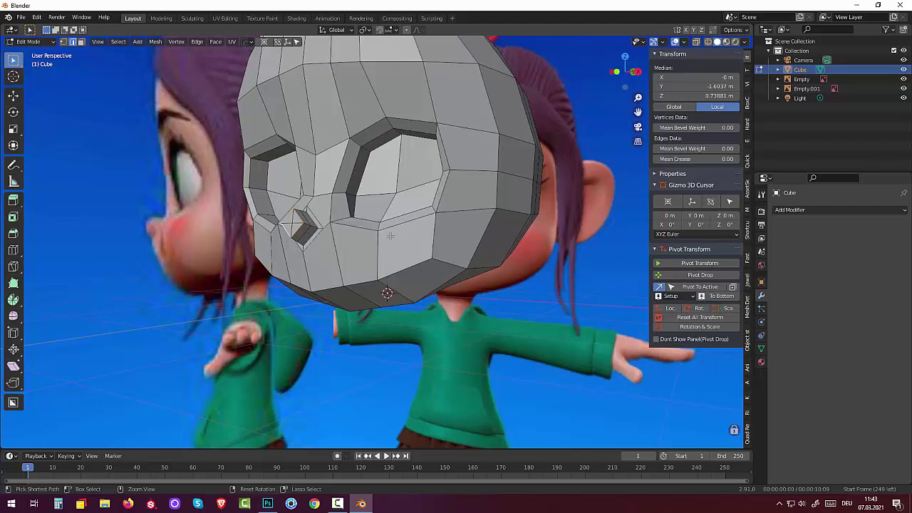
pyautogui.hotkey('ctrl', 'b')
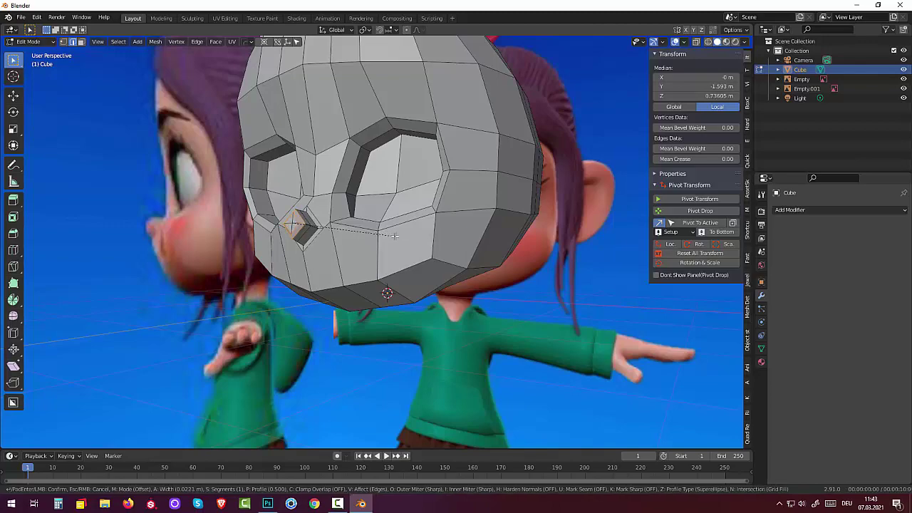
pyautogui.click(339, 278)
pyautogui.click(339, 278)
pyautogui.moveTo(341, 289)
pyautogui.mouseDown(button='middle')
pyautogui.moveTo(323, 348)
pyautogui.moveTo(253, 263)
pyautogui.mouseUp(button='middle')
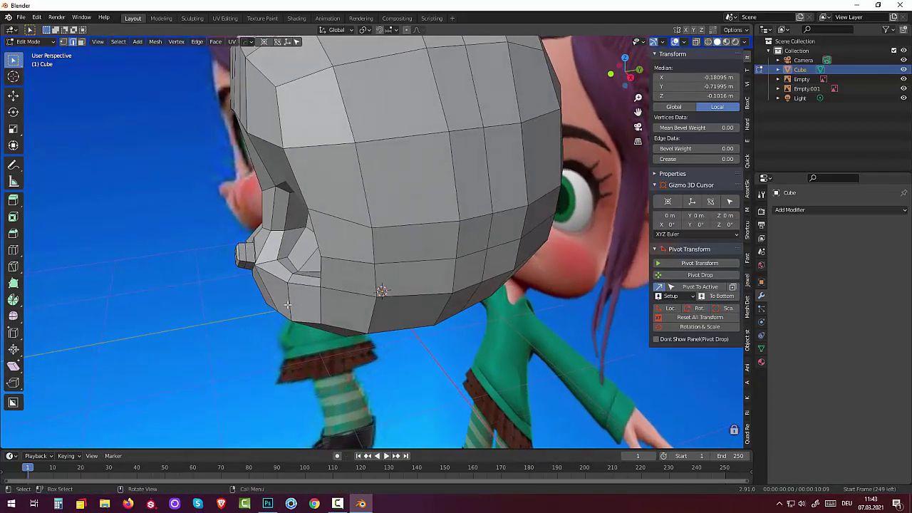
# - Add a Subdivision Surface modifier (Catmull-Clark, viewport level 1, render 2) to the head
pyautogui.click(245, 253)
pyautogui.keyDown('alt'); pyautogui.click(245, 253); pyautogui.keyUp('alt')
pyautogui.rightClick(245, 256)
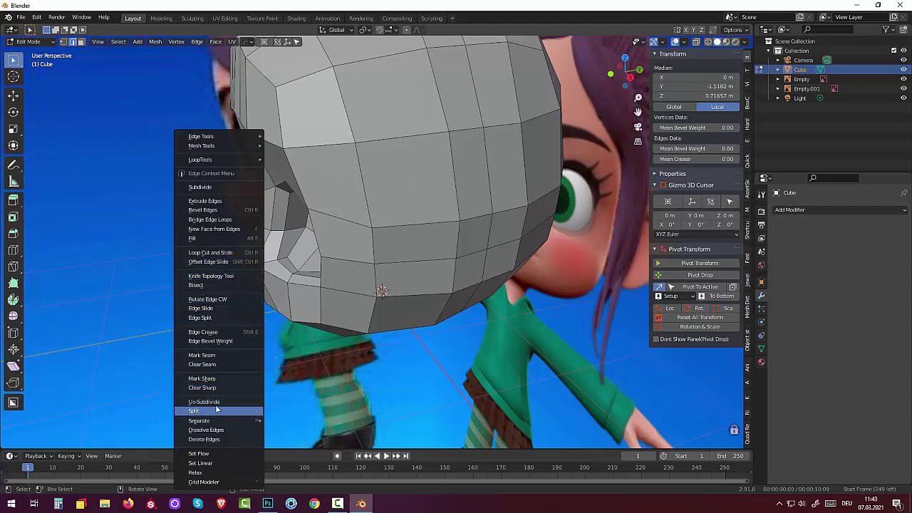
pyautogui.click(799, 210)
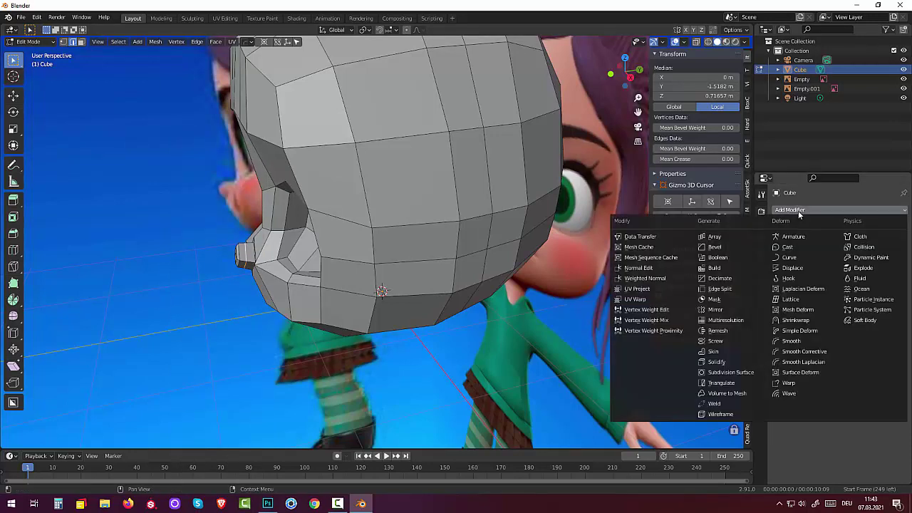
pyautogui.click(728, 374)
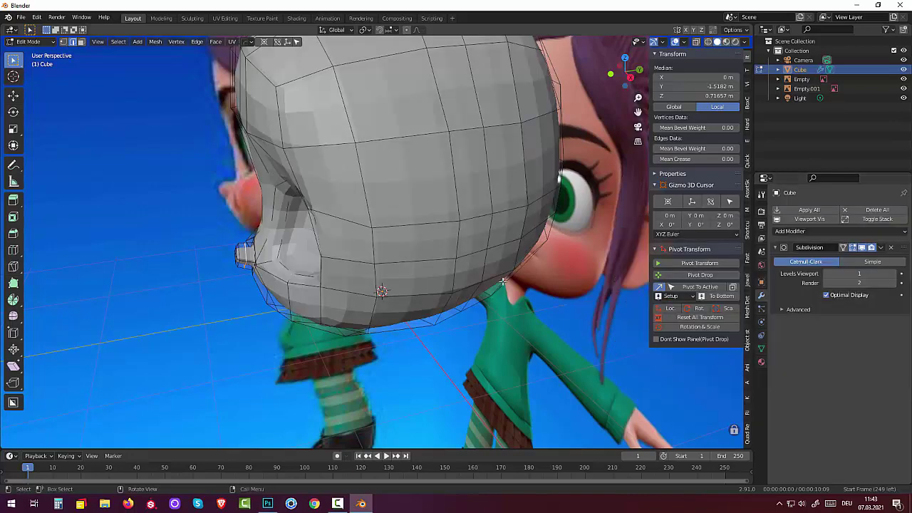
pyautogui.moveTo(579, 333)
pyautogui.mouseDown(button='middle')
pyautogui.moveTo(570, 263)
pyautogui.moveTo(581, 253)
pyautogui.moveTo(561, 253)
pyautogui.moveTo(568, 260)
pyautogui.mouseUp(button='middle')
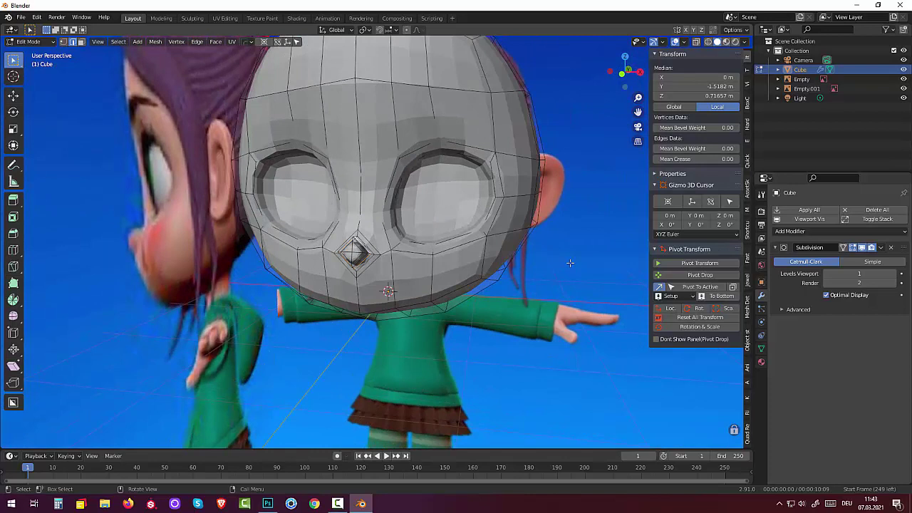
pyautogui.press('g')
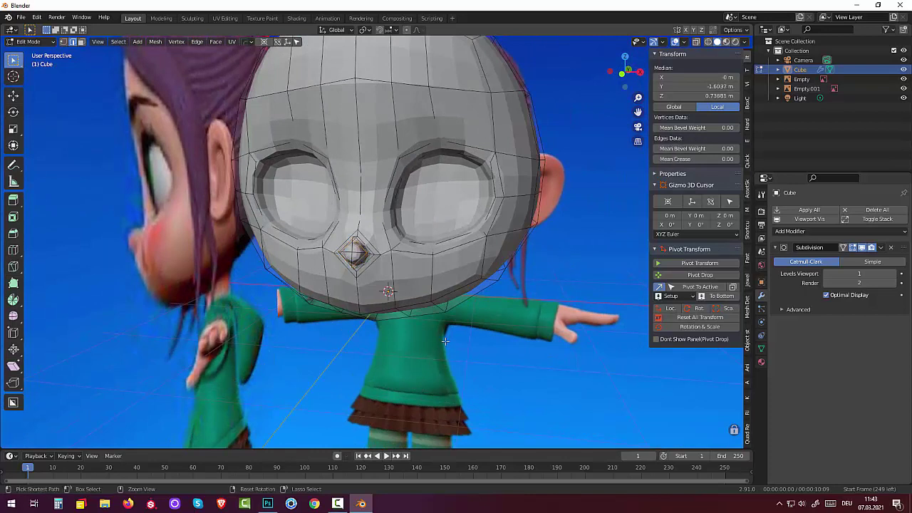
pyautogui.click(518, 307)
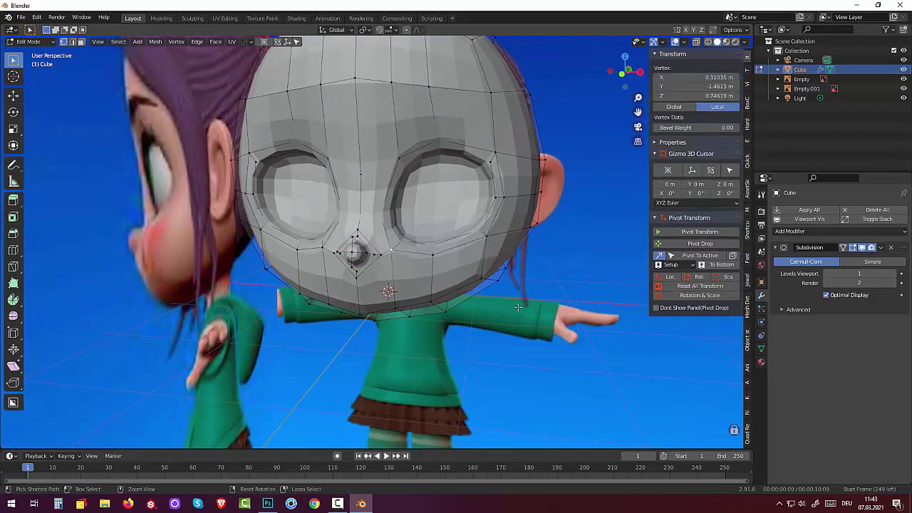
pyautogui.hotkey('ctrl', 'z')
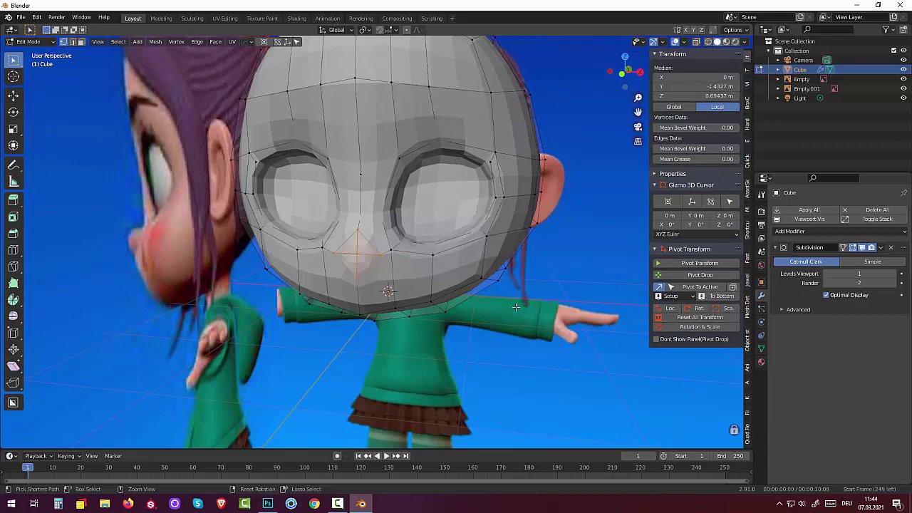
pyautogui.moveTo(516, 307)
pyautogui.mouseDown(button='middle')
pyautogui.moveTo(450, 282)
pyautogui.moveTo(300, 282)
pyautogui.mouseUp(button='middle')
pyautogui.press('g')
pyautogui.press('z')
pyautogui.press('z')
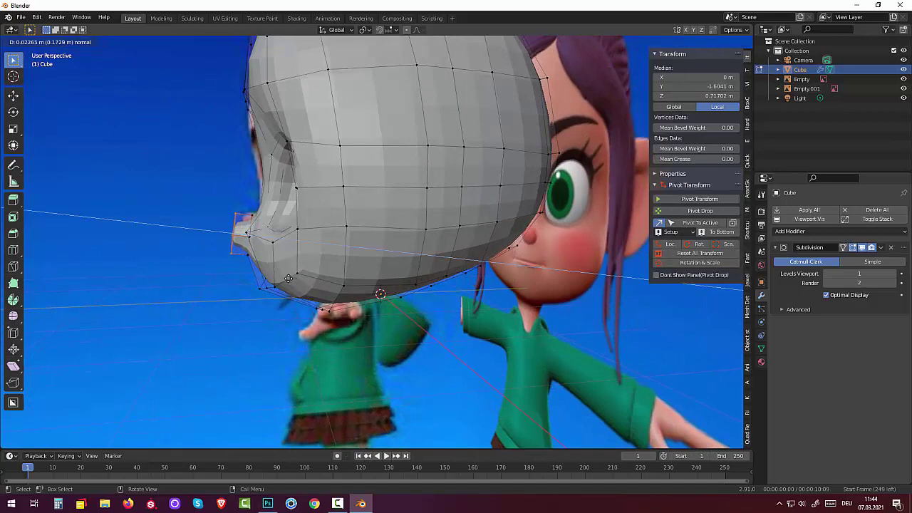
pyautogui.click(280, 277)
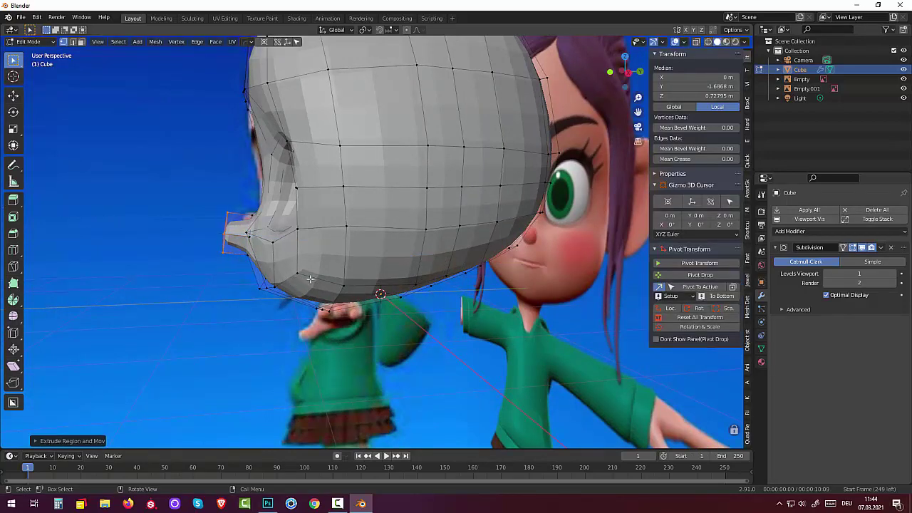
pyautogui.moveTo(280, 277)
pyautogui.mouseDown(button='middle')
pyautogui.moveTo(460, 260)
pyautogui.moveTo(541, 271)
pyautogui.mouseUp(button='middle')
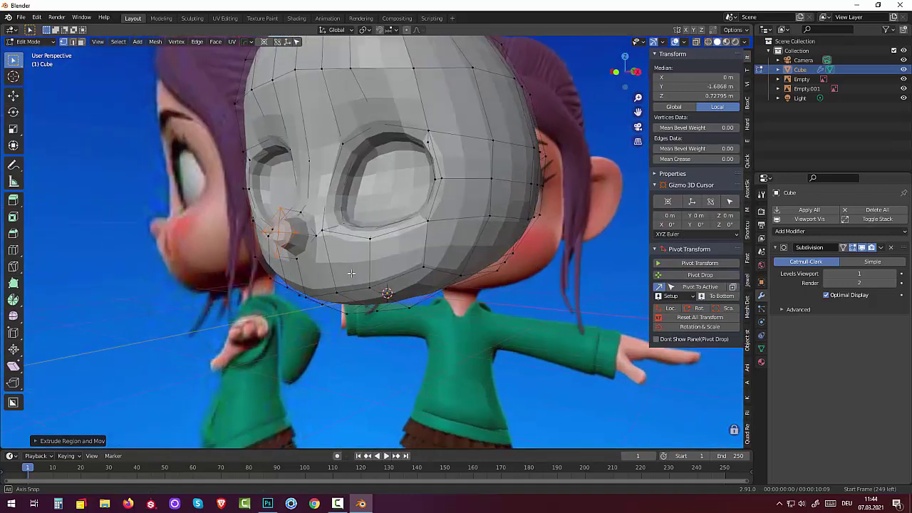
pyautogui.click(893, 273)
pyautogui.click(893, 274)
pyautogui.moveTo(499, 292); pyautogui.dragTo(563, 301, button='middle')
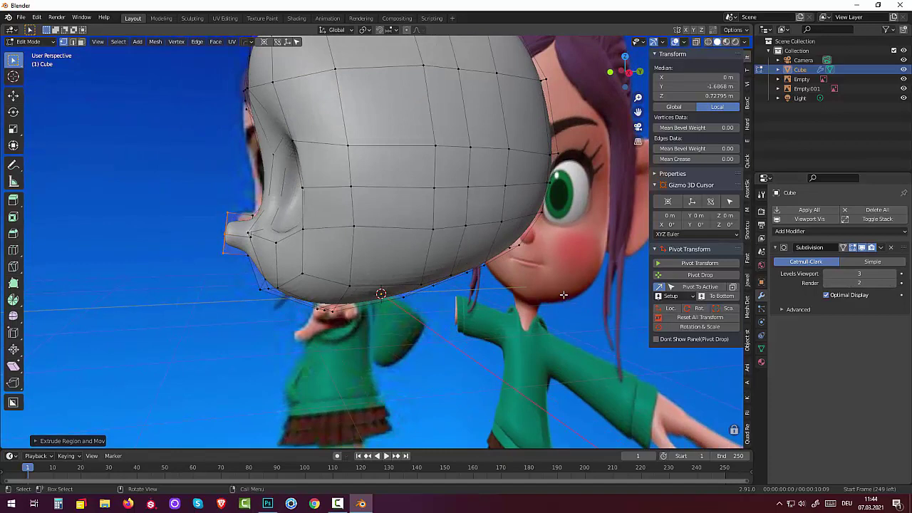
pyautogui.hotkey('ctrl', 'z')
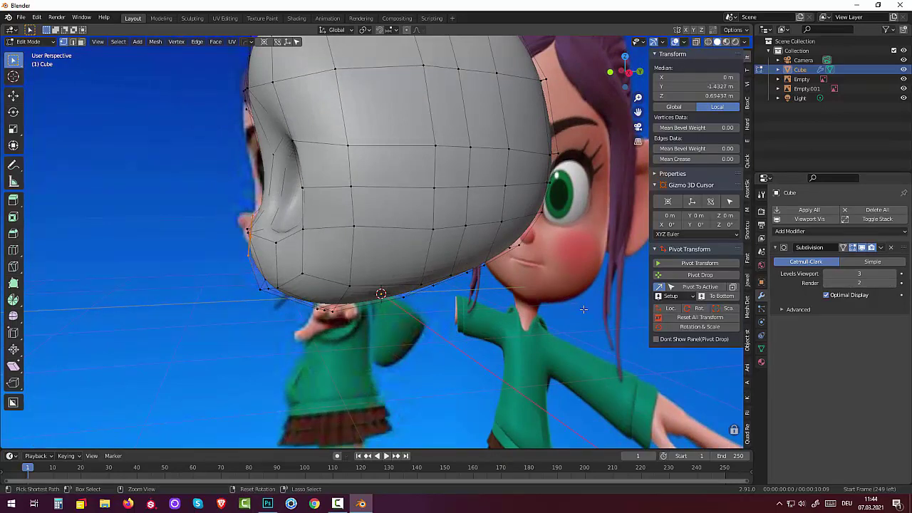
pyautogui.click(826, 275)
pyautogui.click(826, 275)
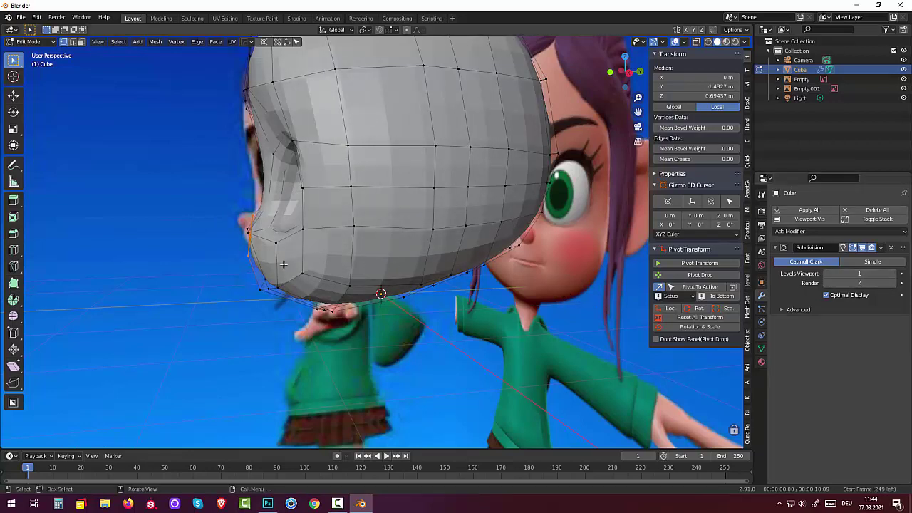
pyautogui.press('KP_3')
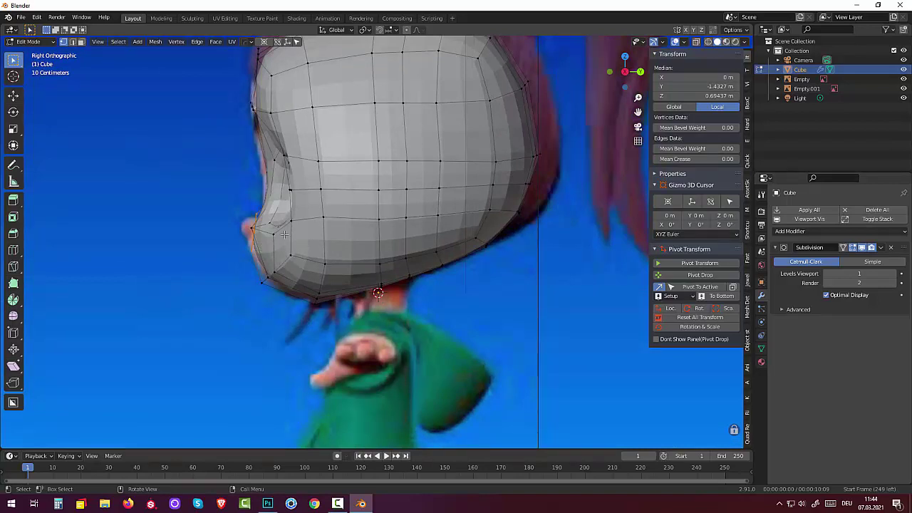
# - Push the nose faces outward along Z
pyautogui.press('g')
pyautogui.press('z')
pyautogui.press('z')
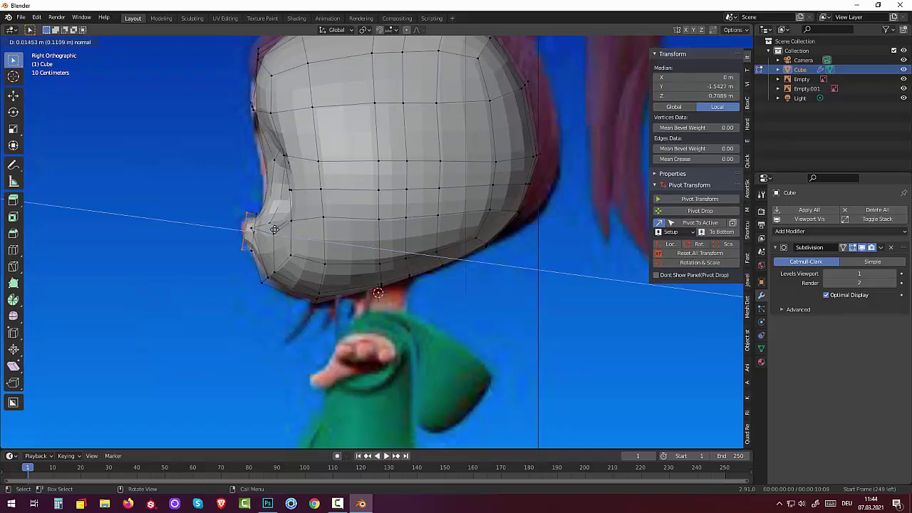
pyautogui.click(273, 230)
pyautogui.moveTo(273, 230); pyautogui.dragTo(391, 243, button='middle')
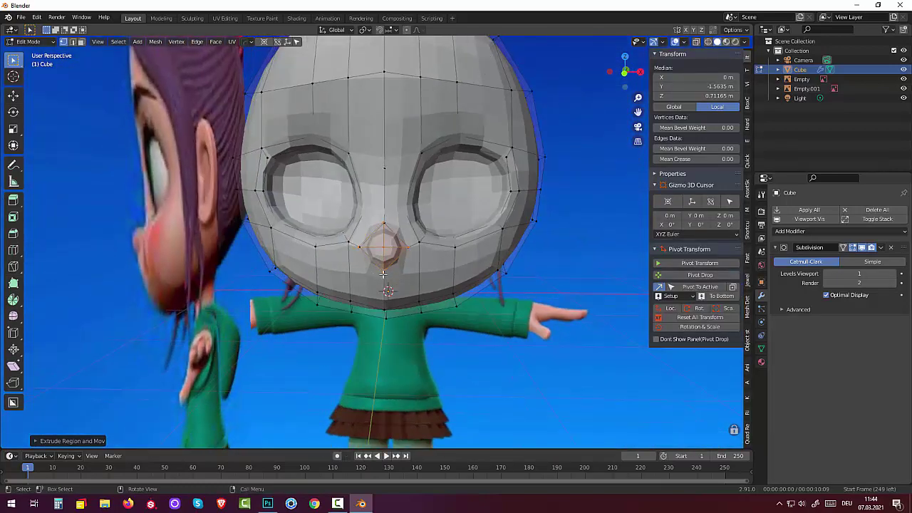
# - Cancel the accidental move of a vertex below the nose so it keeps its position
pyautogui.click(383, 264)
pyautogui.moveTo(383, 274); pyautogui.dragTo(356, 293, button='middle')
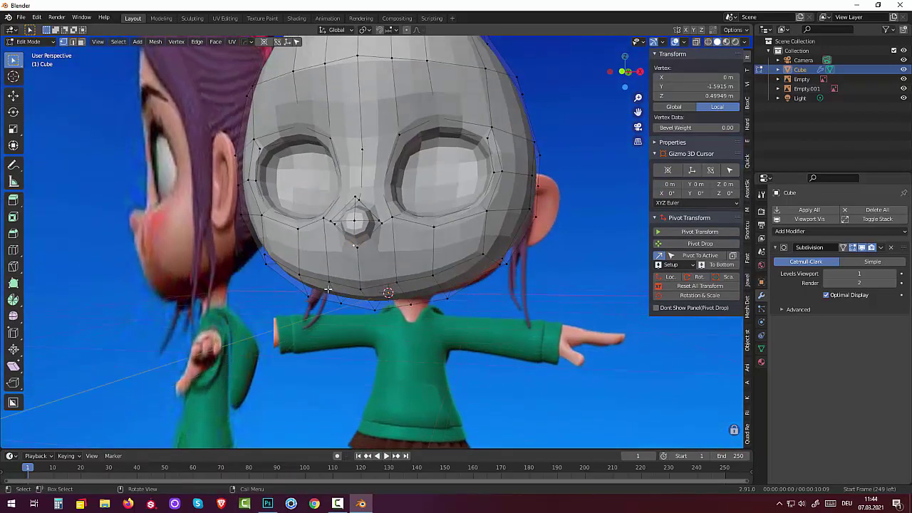
pyautogui.press('g')
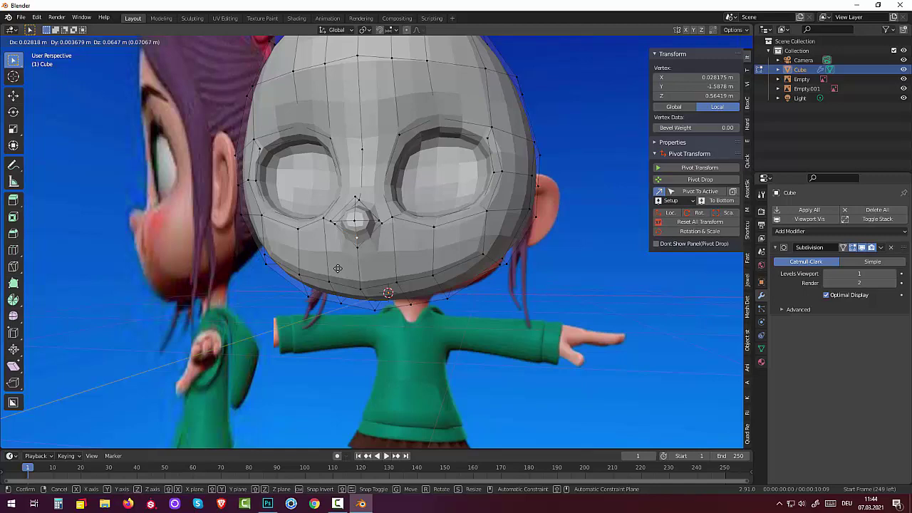
pyautogui.rightClick(344, 268)
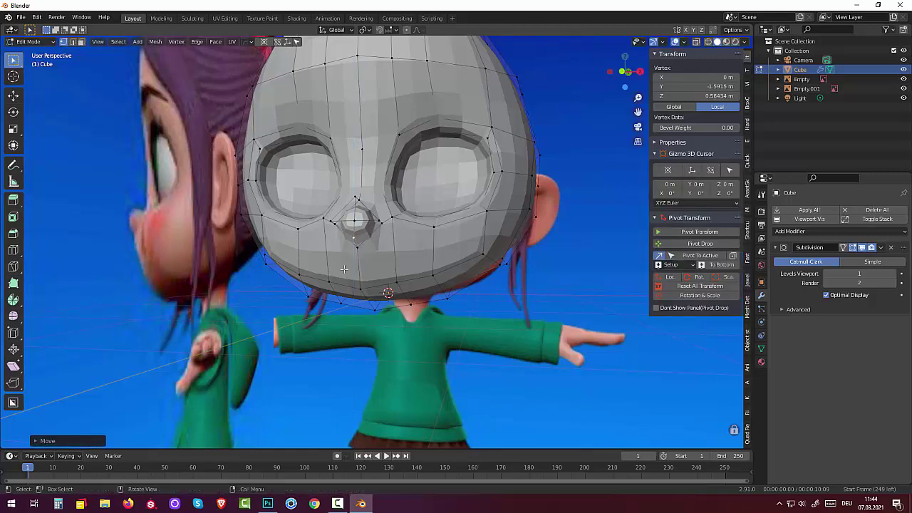
pyautogui.moveTo(344, 269)
pyautogui.mouseDown(button='middle')
pyautogui.moveTo(317, 263)
pyautogui.moveTo(403, 266)
pyautogui.mouseUp(button='middle')
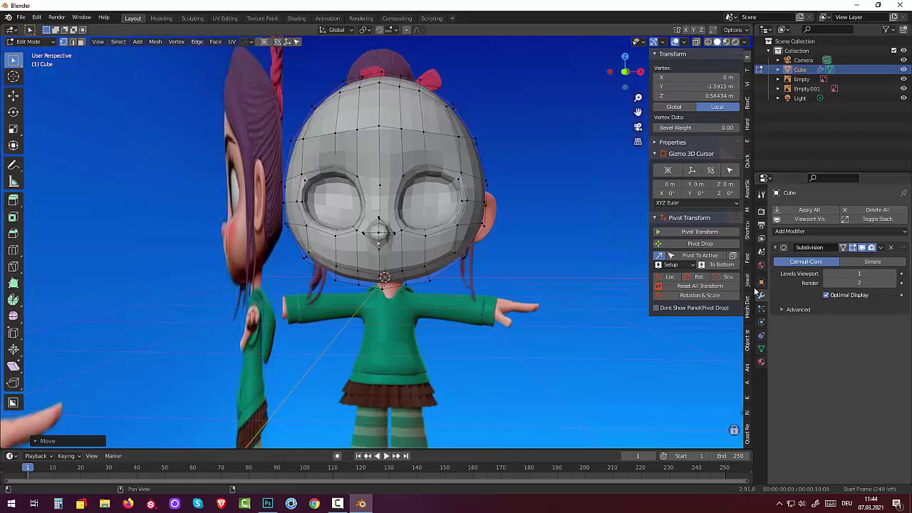
# - Show the head in X-ray from Front view, zoomed in on the face to compare with the reference
pyautogui.click(696, 41)
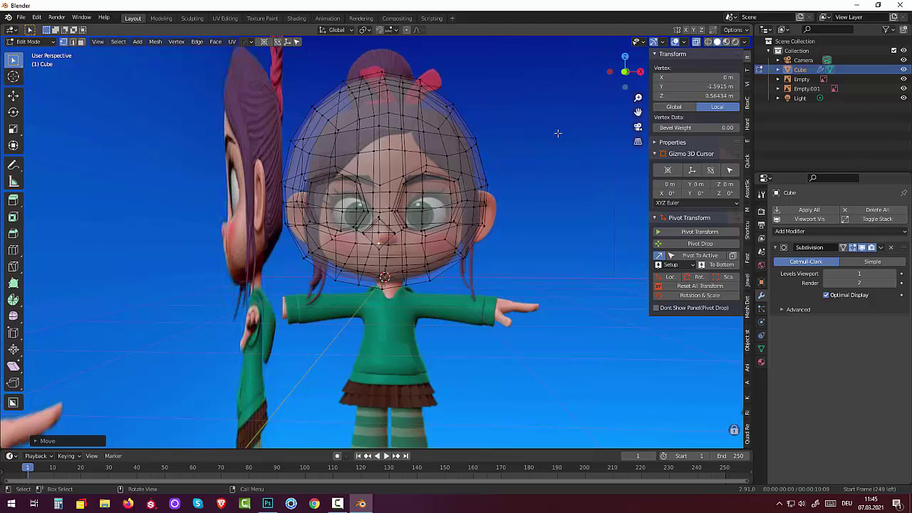
pyautogui.press('KP_1')
pyautogui.scroll(2, 434, 303)
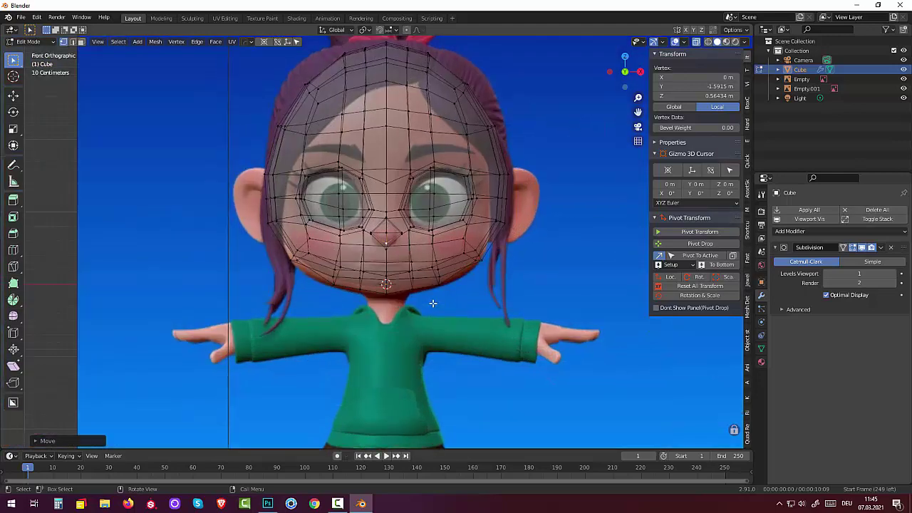
pyautogui.scroll(3, 433, 303)
pyautogui.scroll(1, 433, 303)
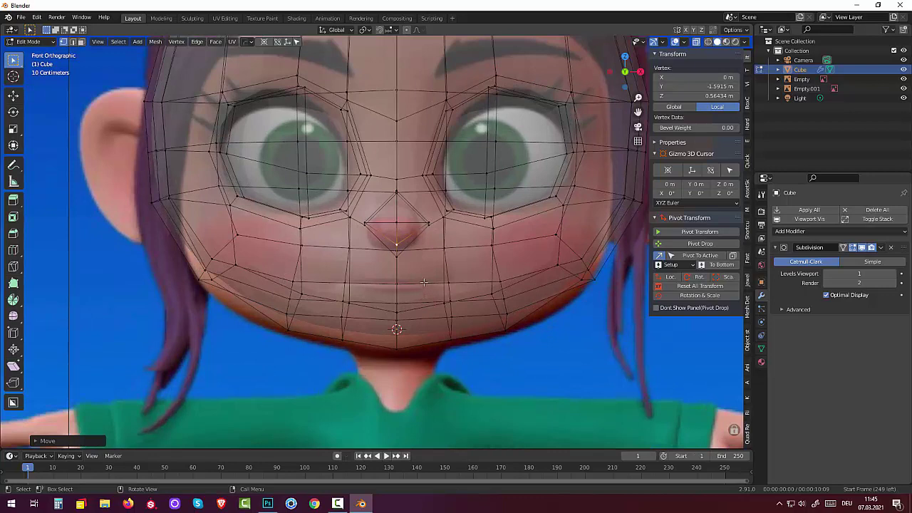
pyautogui.click(424, 283)
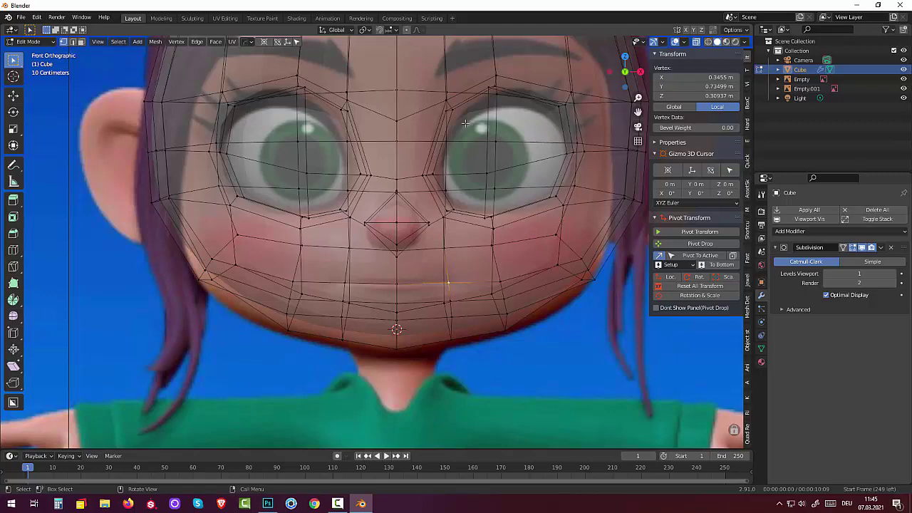
pyautogui.click(695, 45)
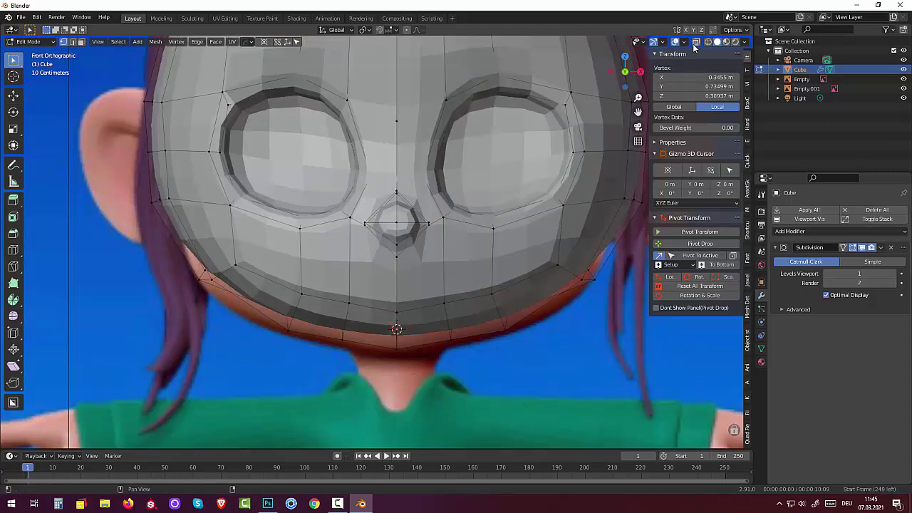
pyautogui.click(695, 44)
pyautogui.click(695, 44)
pyautogui.click(444, 279)
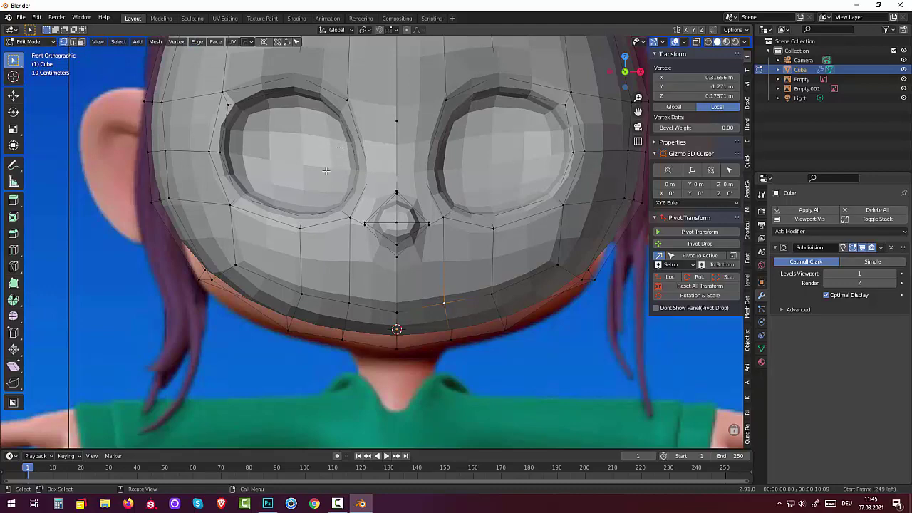
pyautogui.scroll(-4, 355, 267)
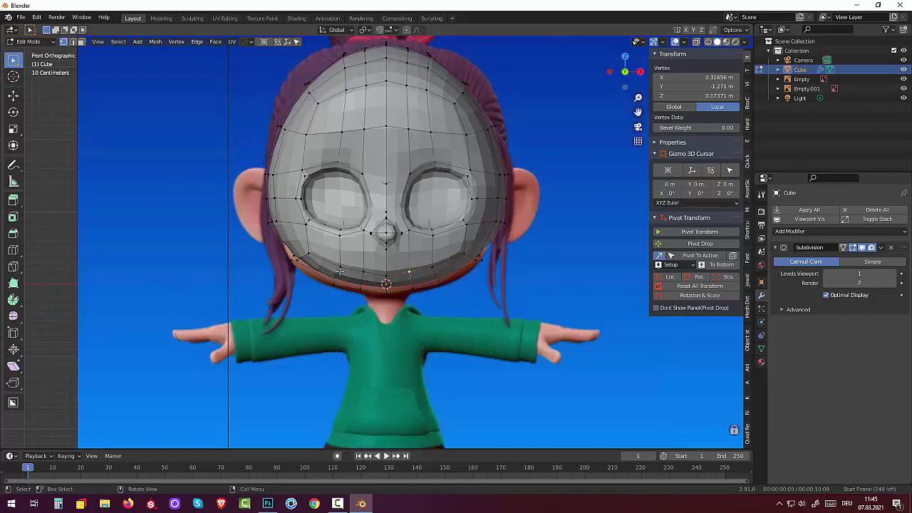
pyautogui.scroll(1, 381, 256)
pyautogui.scroll(3, 380, 256)
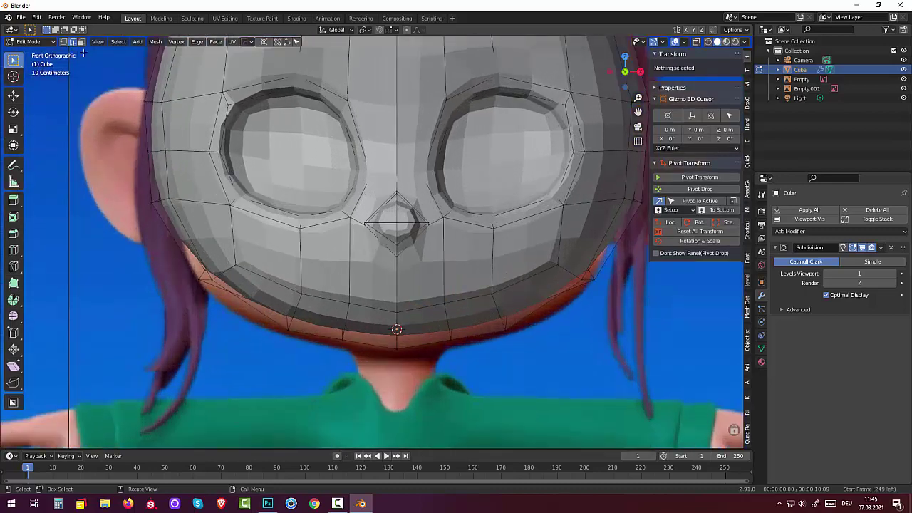
pyautogui.hotkey('alt', 'a')
pyautogui.click(349, 270)
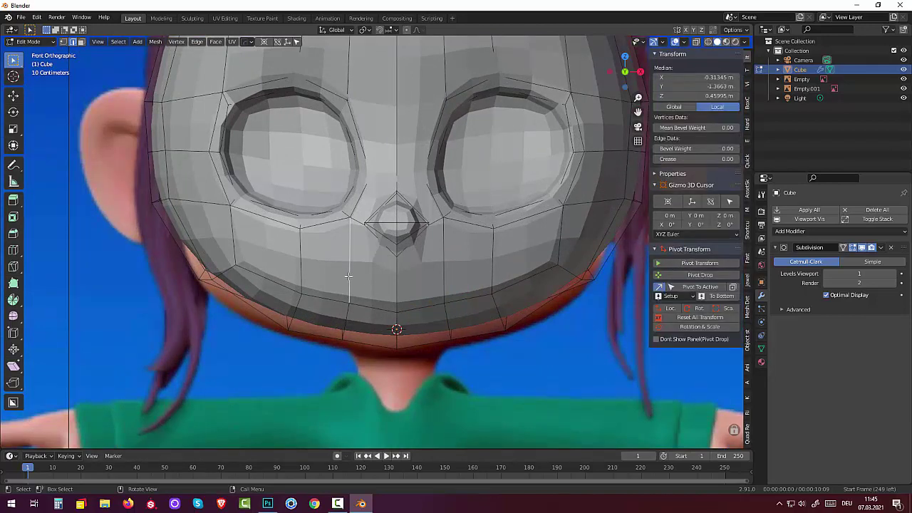
pyautogui.hotkey('ctrl', 'r')
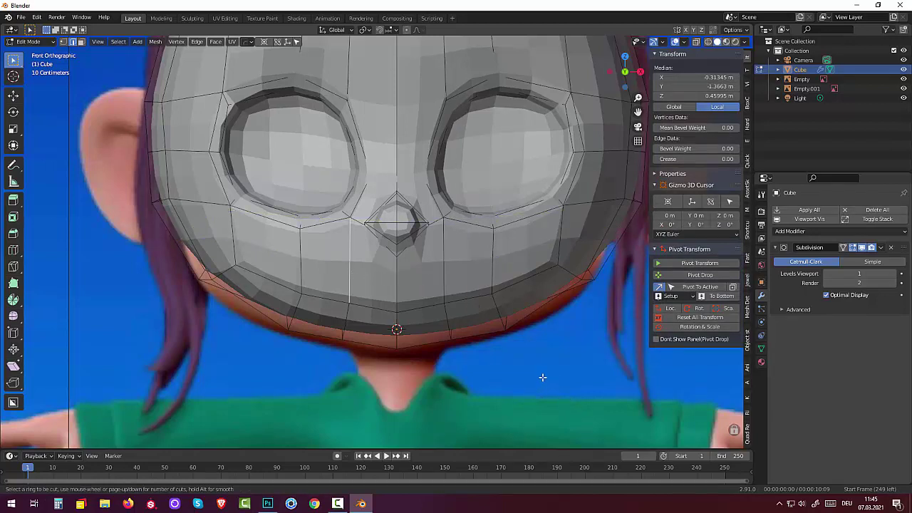
pyautogui.press('Escape')
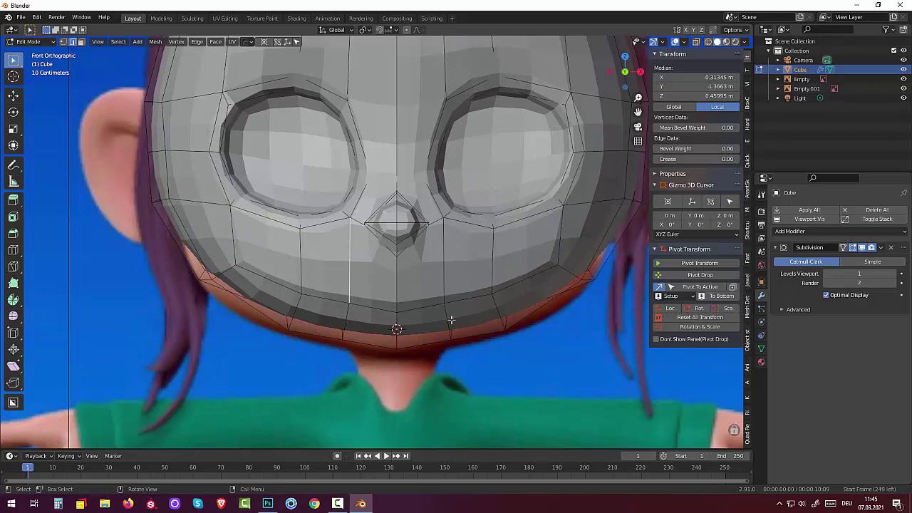
pyautogui.click(63, 42)
pyautogui.scroll(-3, 170, 143)
# - Box-select the whole head in X-ray and Merge by Distance, which finds no duplicates
pyautogui.scroll(-4, 169, 143)
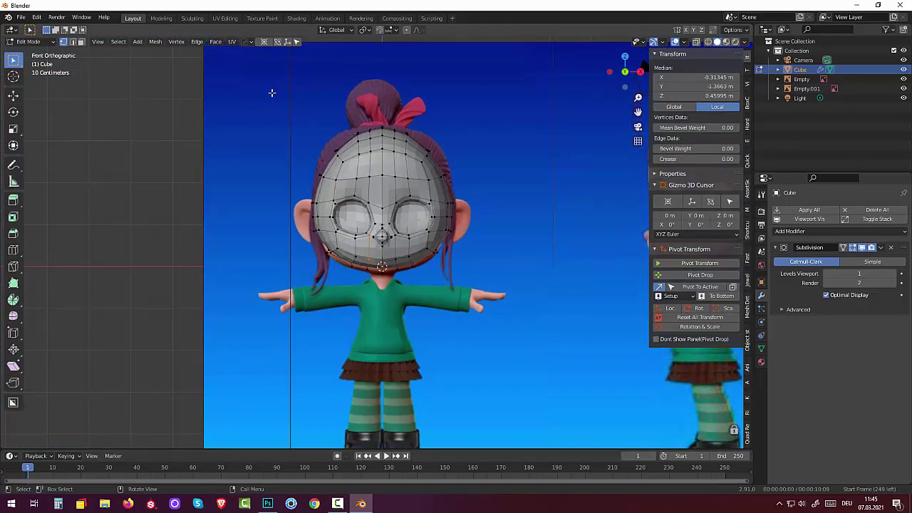
pyautogui.click(696, 42)
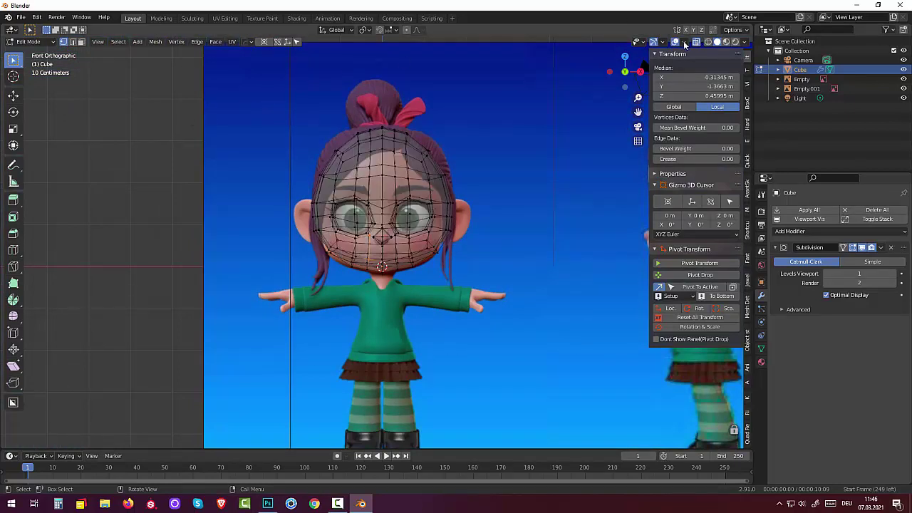
pyautogui.moveTo(292, 94); pyautogui.dragTo(509, 297)
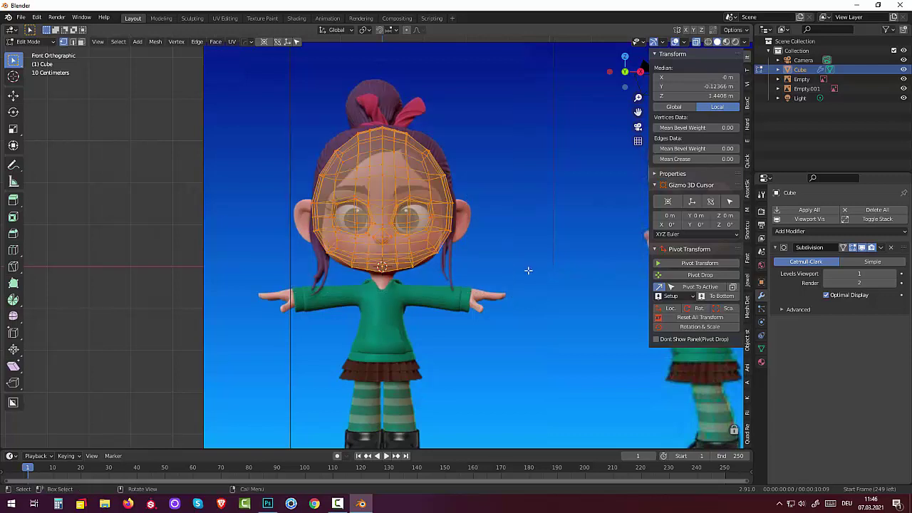
pyautogui.press('m')
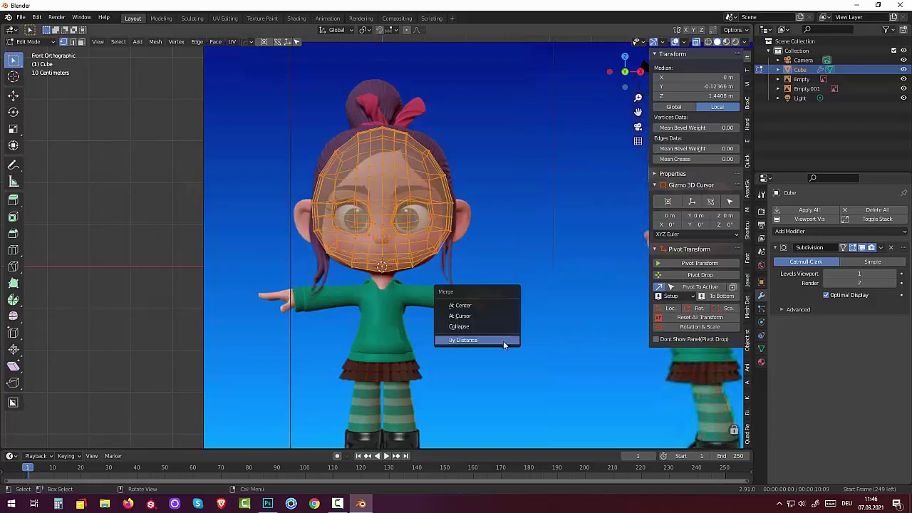
pyautogui.click(503, 342)
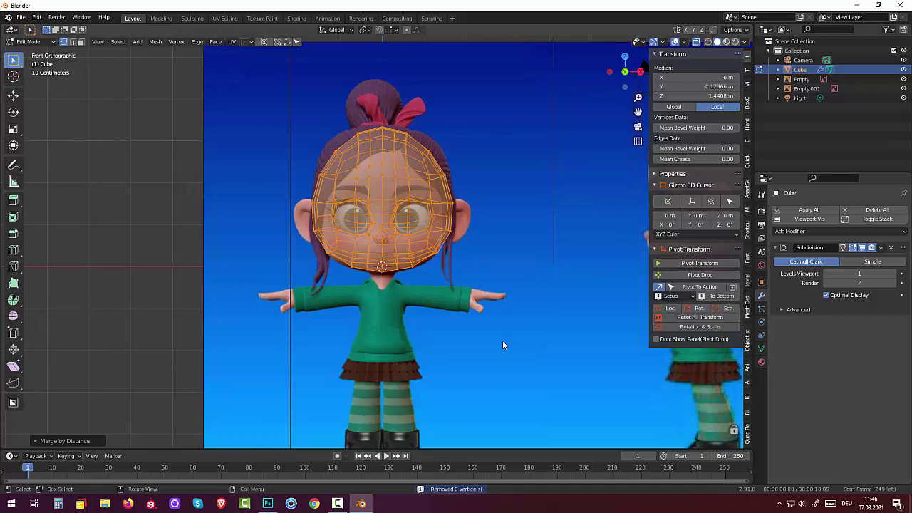
pyautogui.click(462, 368)
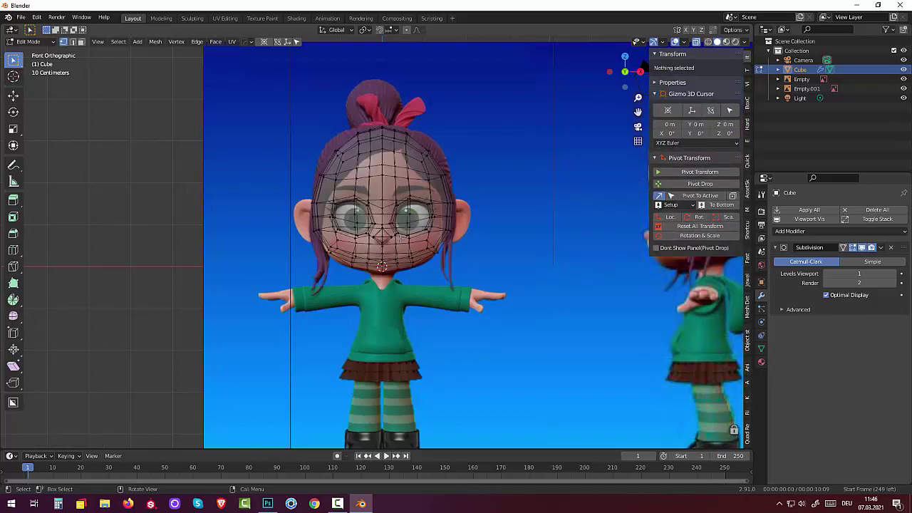
pyautogui.scroll(2, 401, 238)
pyautogui.scroll(2, 400, 238)
pyautogui.scroll(2, 399, 239)
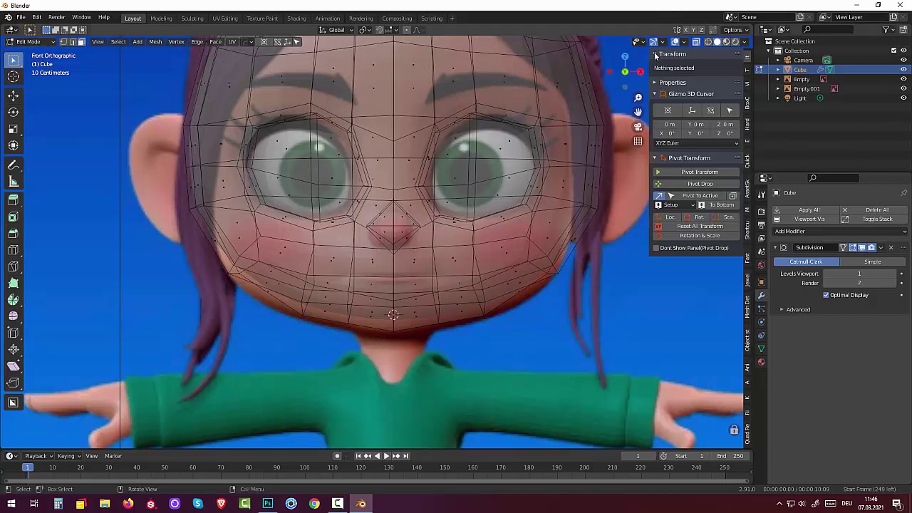
# - In Solid shading, knife a horizontal edge across the two faces beneath the nose
pyautogui.press('z')
pyautogui.moveTo(399, 243)
pyautogui.mouseDown(button='middle')
pyautogui.moveTo(406, 244)
pyautogui.moveTo(397, 249)
pyautogui.mouseUp(button='middle')
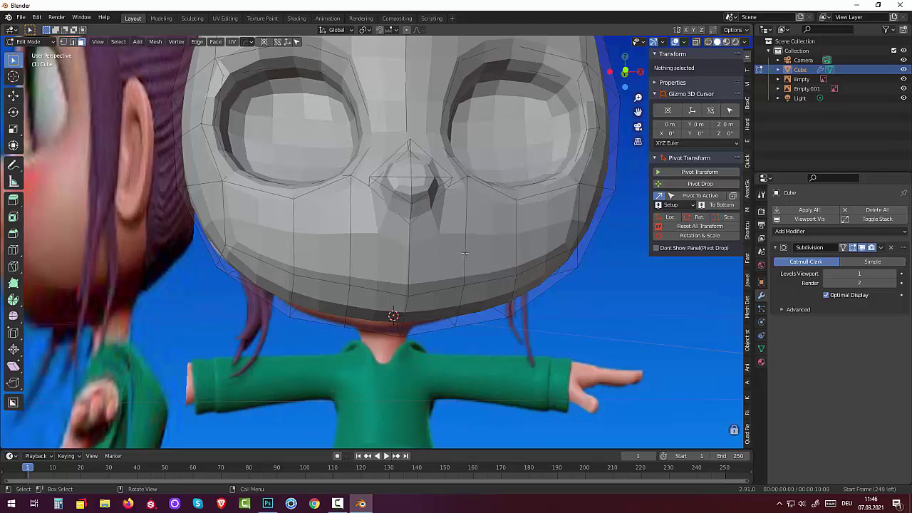
pyautogui.click(464, 253)
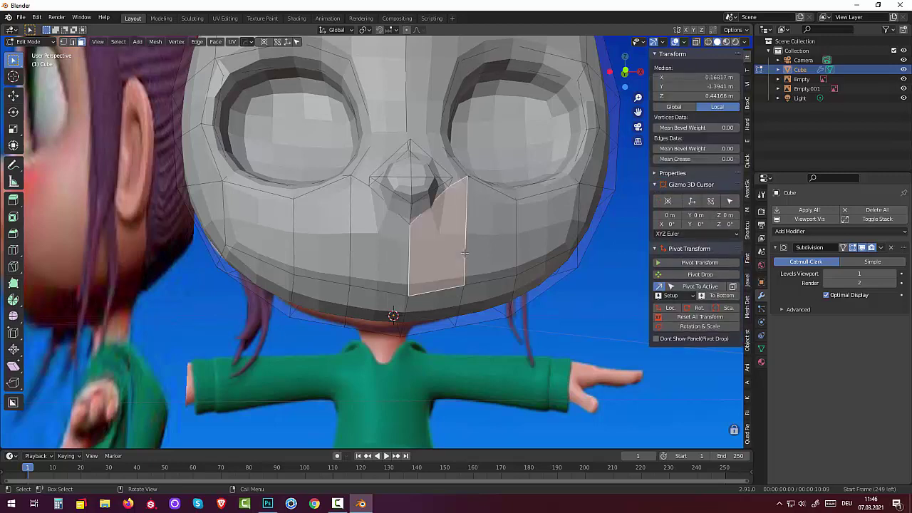
pyautogui.keyDown('shift'); pyautogui.click(385, 261); pyautogui.keyUp('shift')
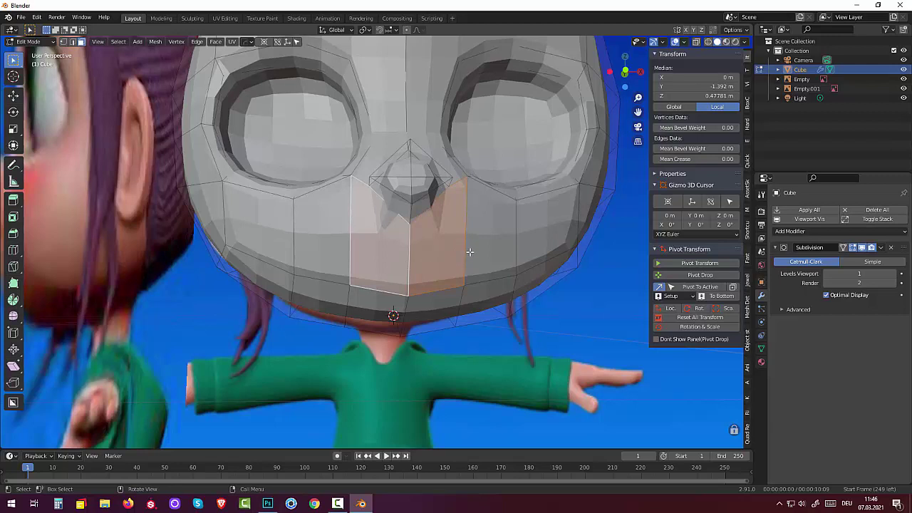
pyautogui.press('k')
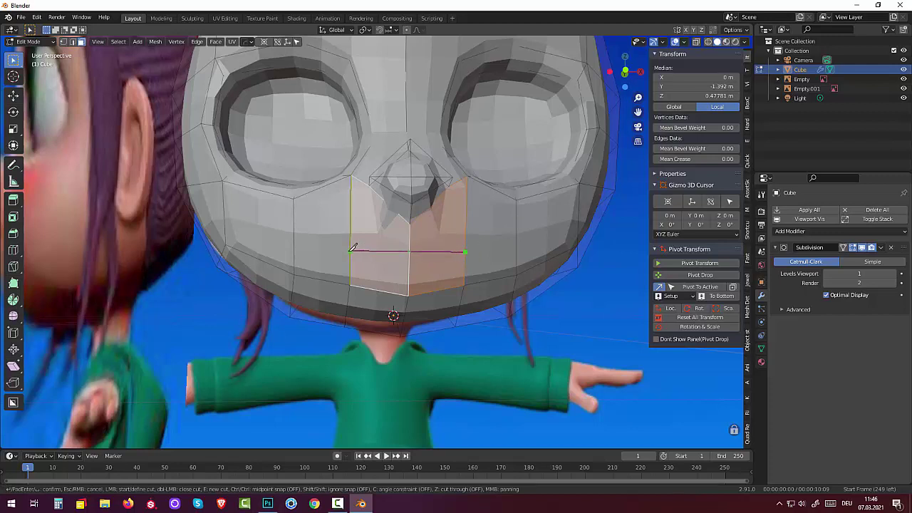
pyautogui.click(351, 250)
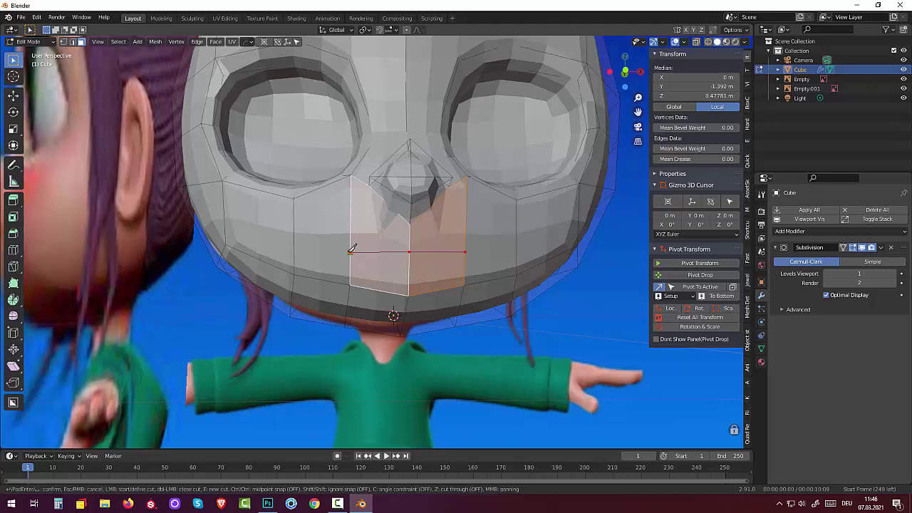
pyautogui.press('Return')
pyautogui.moveTo(403, 267); pyautogui.dragTo(400, 273, button='middle')
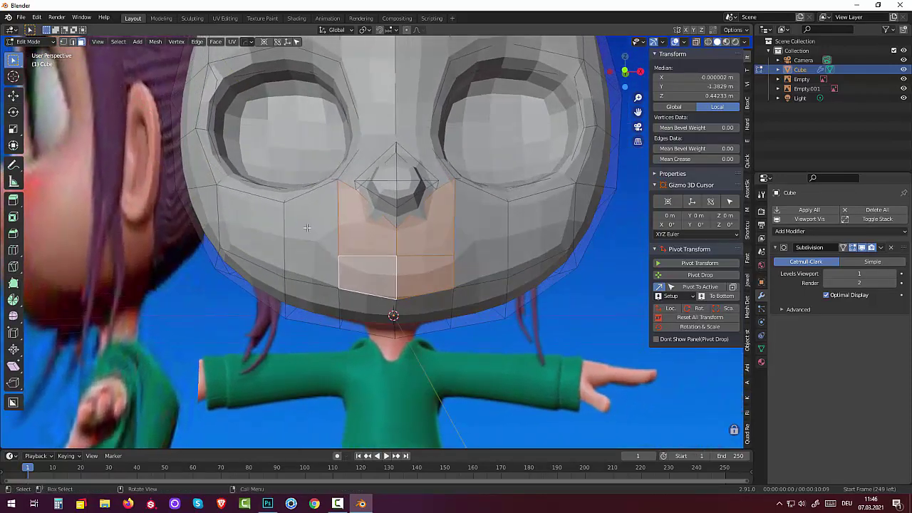
# - Clear the selection and select the two faces just below the nose
pyautogui.click(696, 42)
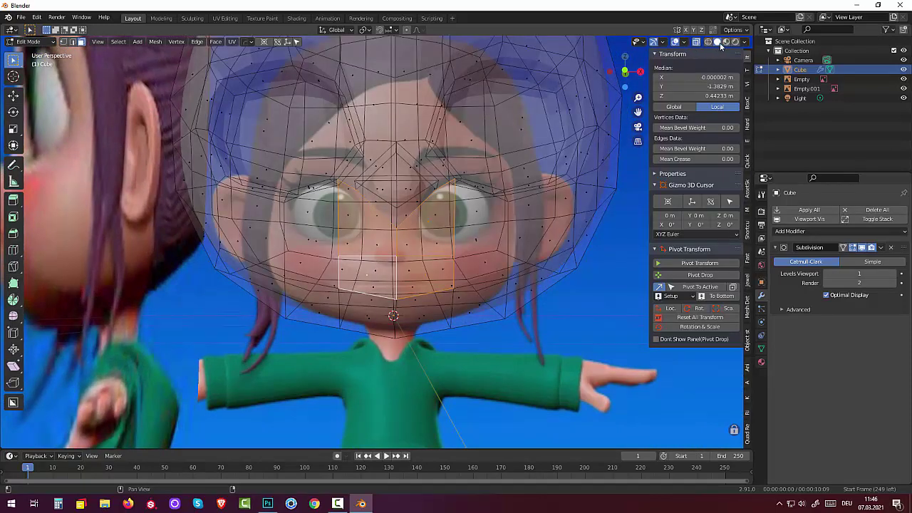
pyautogui.click(699, 43)
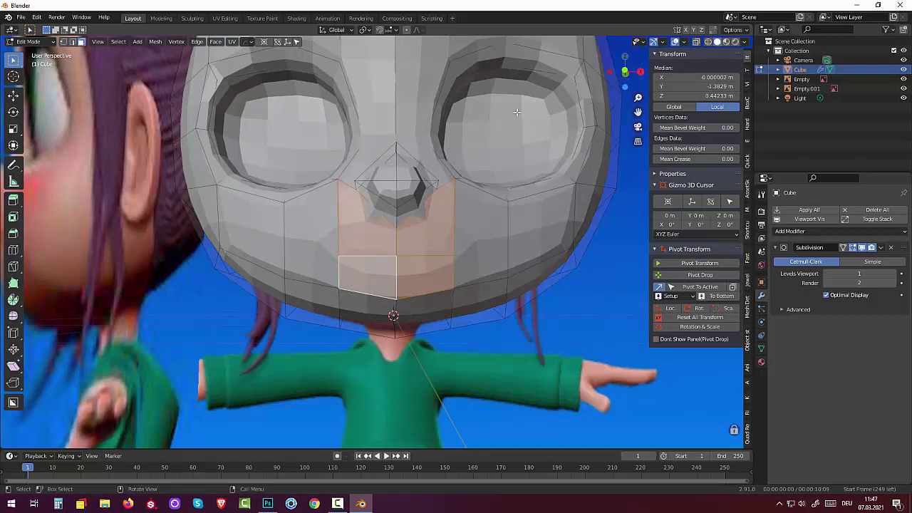
pyautogui.click(74, 42)
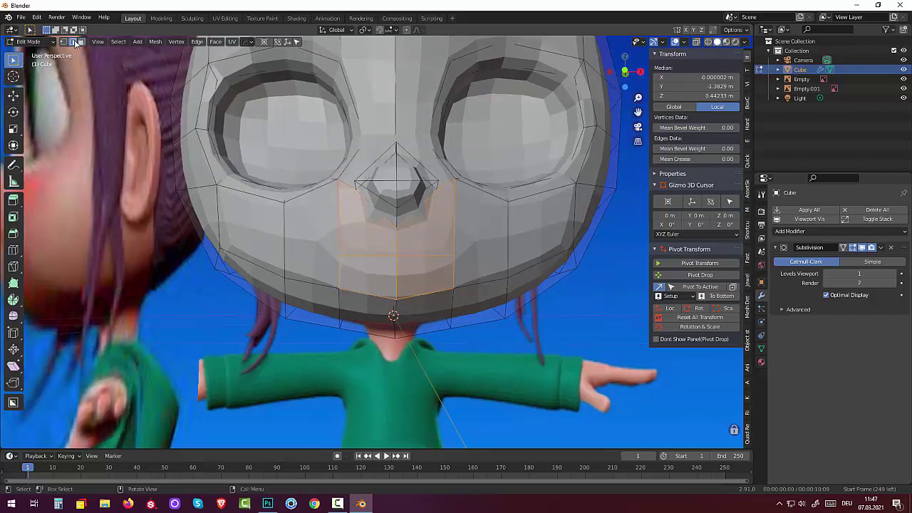
pyautogui.click(82, 42)
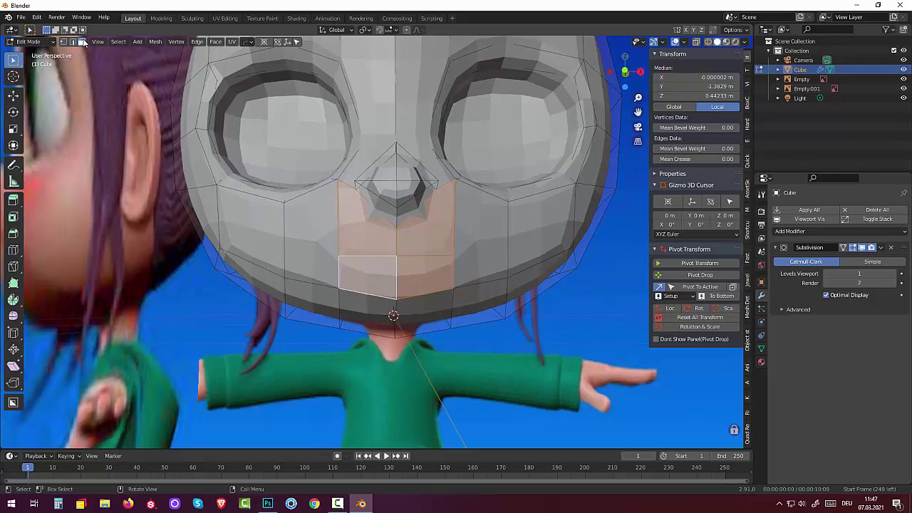
pyautogui.click(33, 42)
pyautogui.click(195, 331)
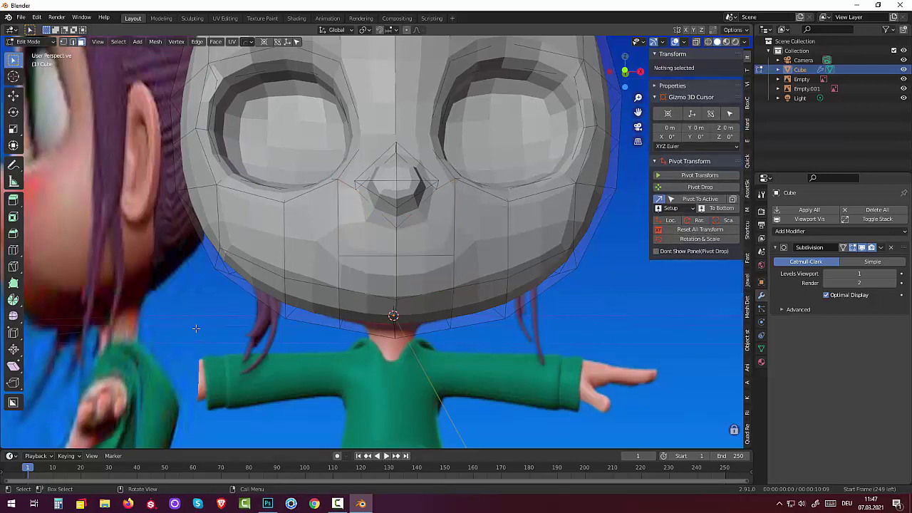
pyautogui.click(395, 254)
pyautogui.click(404, 260)
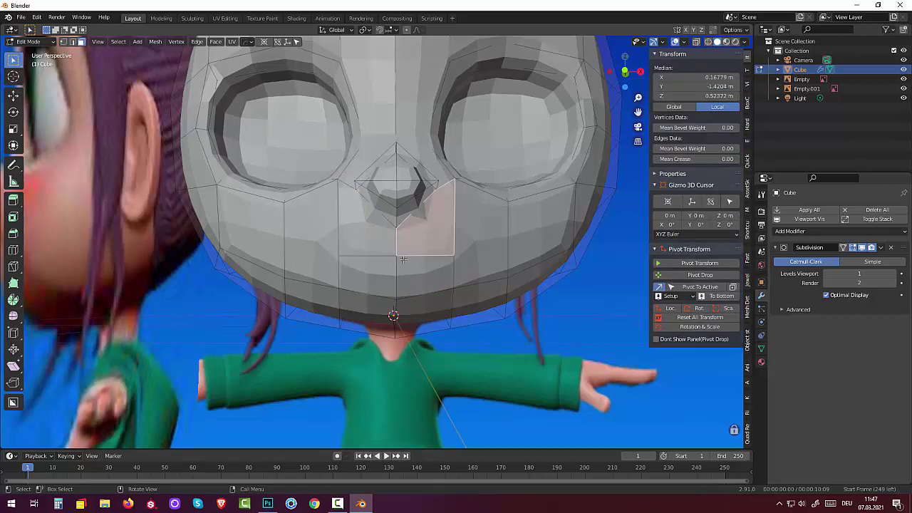
# - Select the left and right horizontal edges under the nose and start bevelling them
pyautogui.click(72, 42)
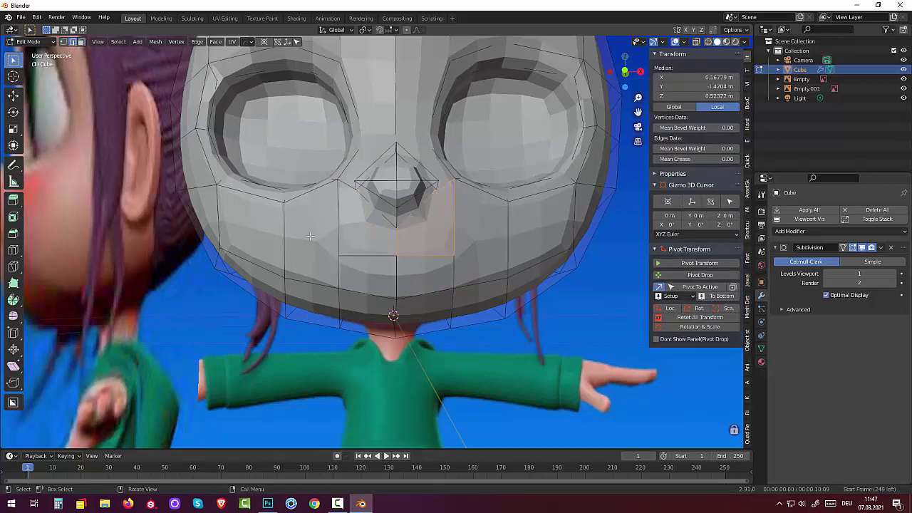
pyautogui.click(373, 255)
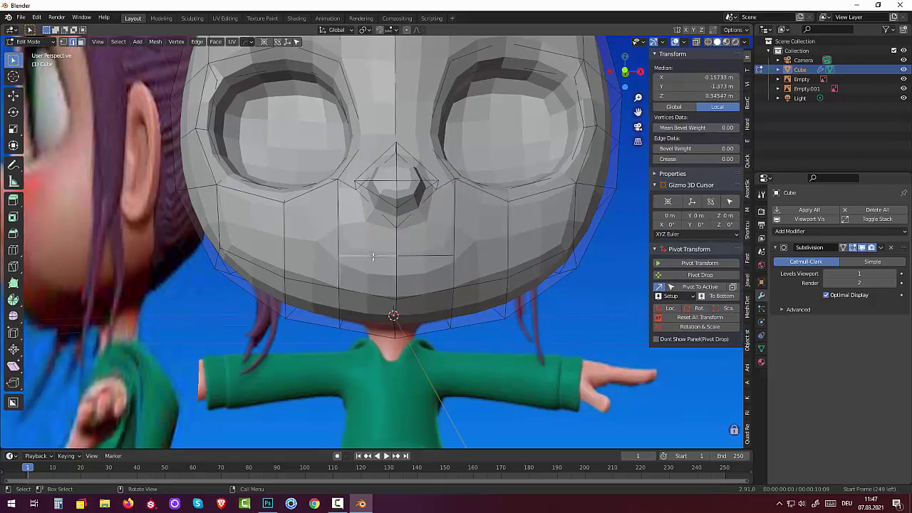
pyautogui.keyDown('shift'); pyautogui.click(414, 257); pyautogui.keyUp('shift')
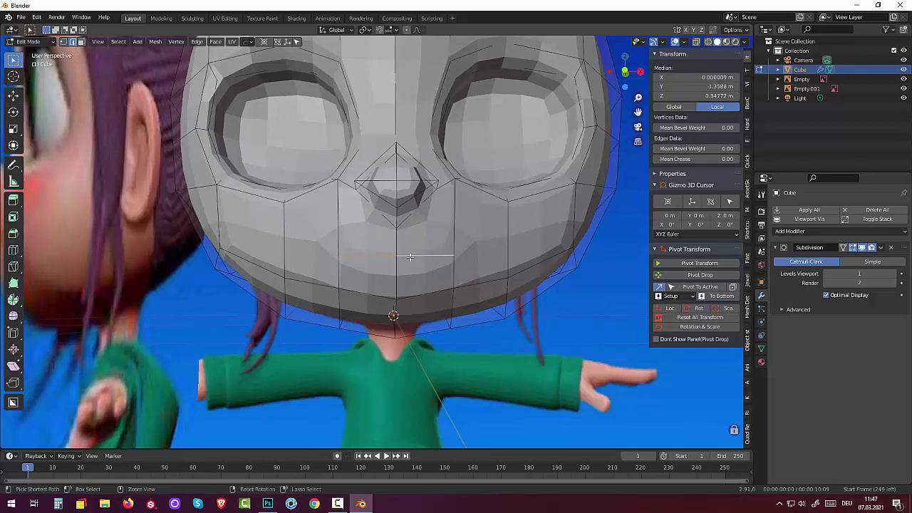
pyautogui.hotkey('ctrl', 'b')
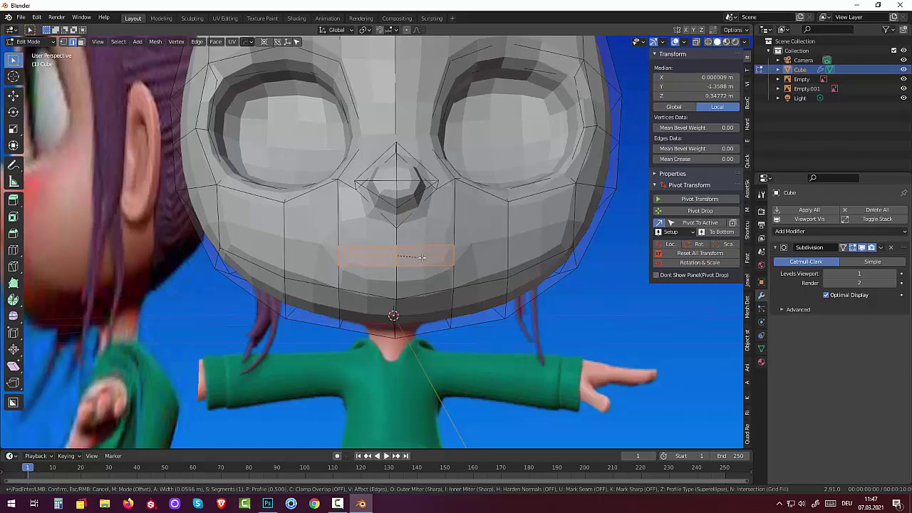
# - Confirm the mouth bevel and raise the mouth vertices about 0.073 m along Z
pyautogui.click(422, 257)
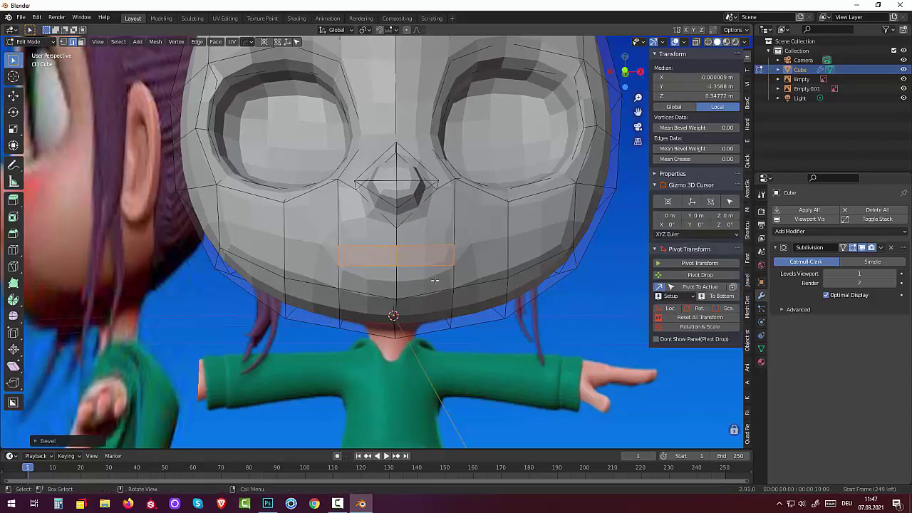
pyautogui.click(64, 42)
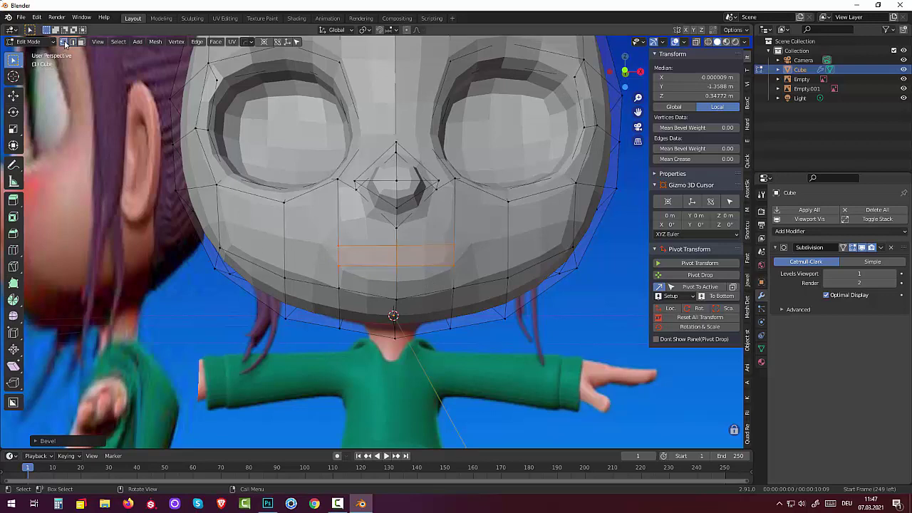
pyautogui.moveTo(453, 265); pyautogui.dragTo(454, 265)
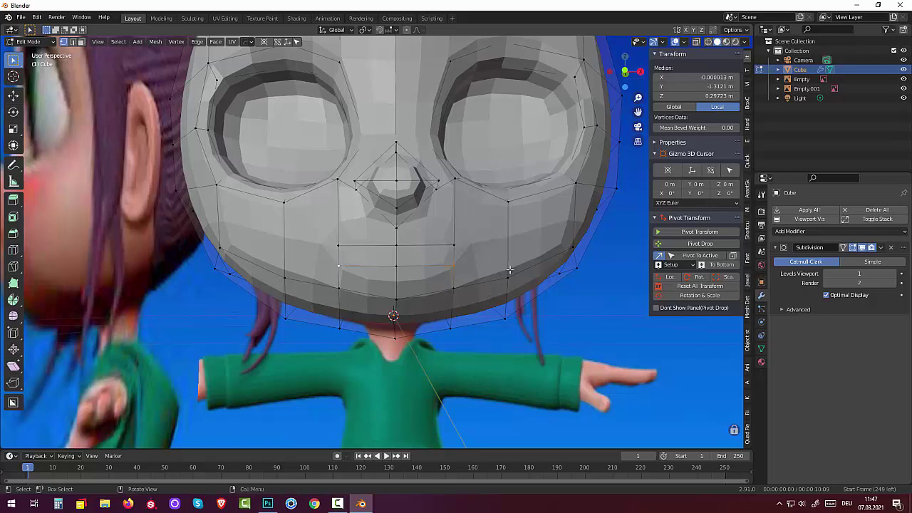
pyautogui.press('g')
pyautogui.press('z')
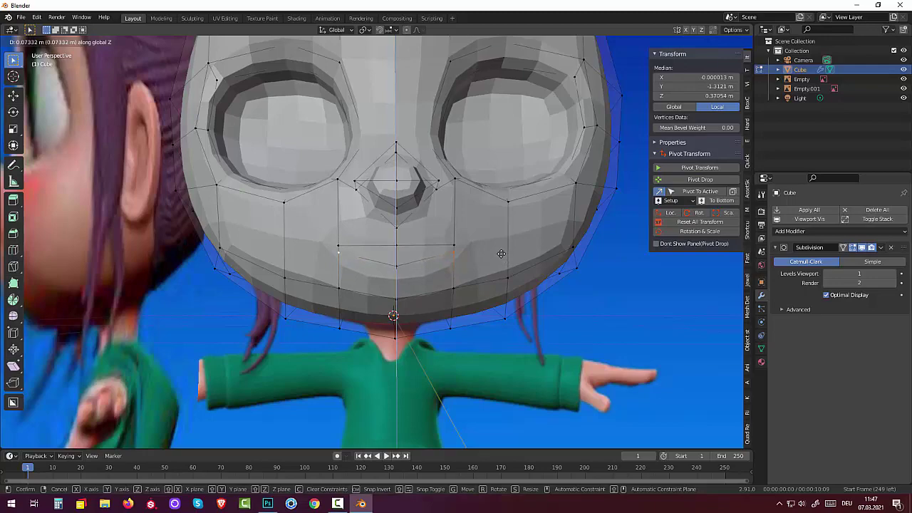
pyautogui.click(501, 254)
pyautogui.moveTo(501, 254)
pyautogui.mouseDown(button='middle')
pyautogui.moveTo(442, 270)
pyautogui.moveTo(500, 270)
pyautogui.mouseUp(button='middle')
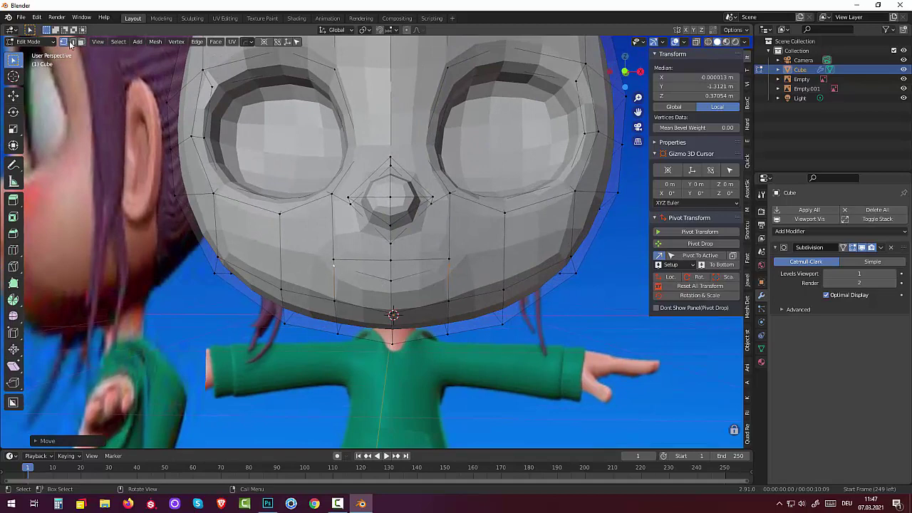
# - Select the mouth edges and bevel them again, about 0.0196 m wide
pyautogui.click(72, 42)
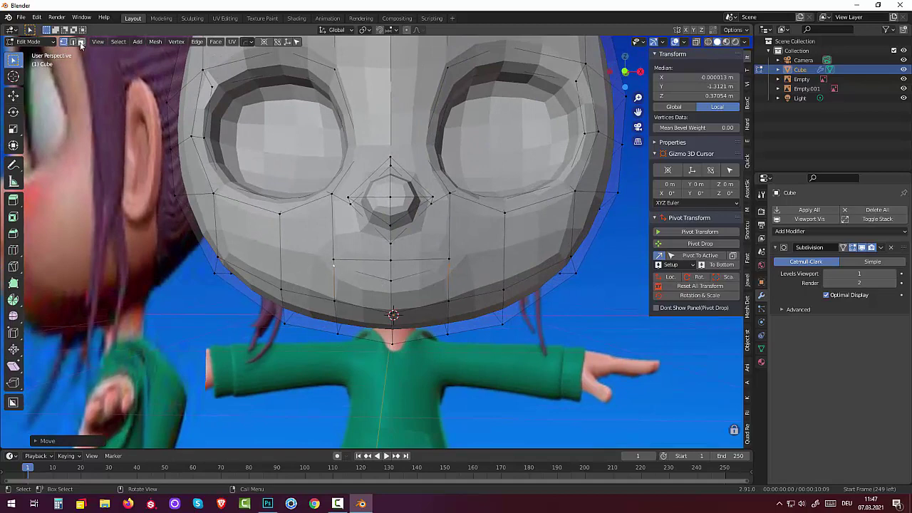
pyautogui.click(366, 270)
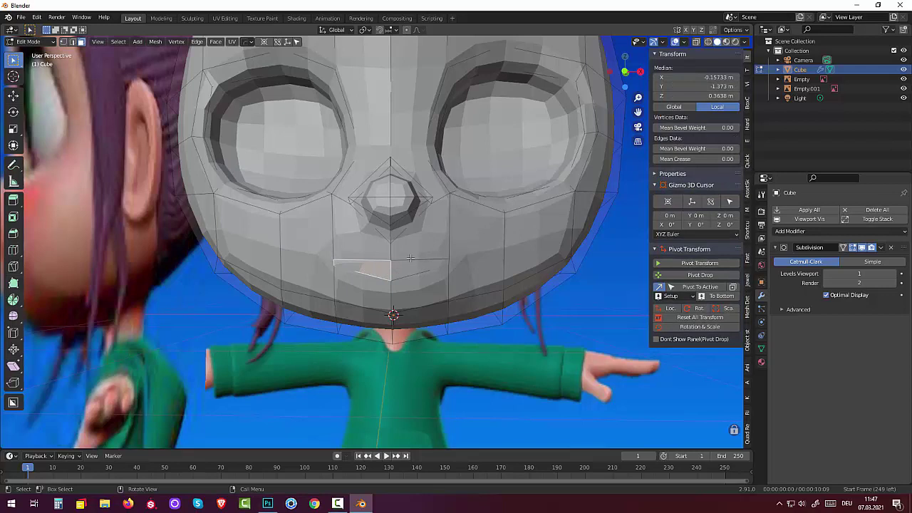
pyautogui.click(73, 42)
pyautogui.click(406, 260)
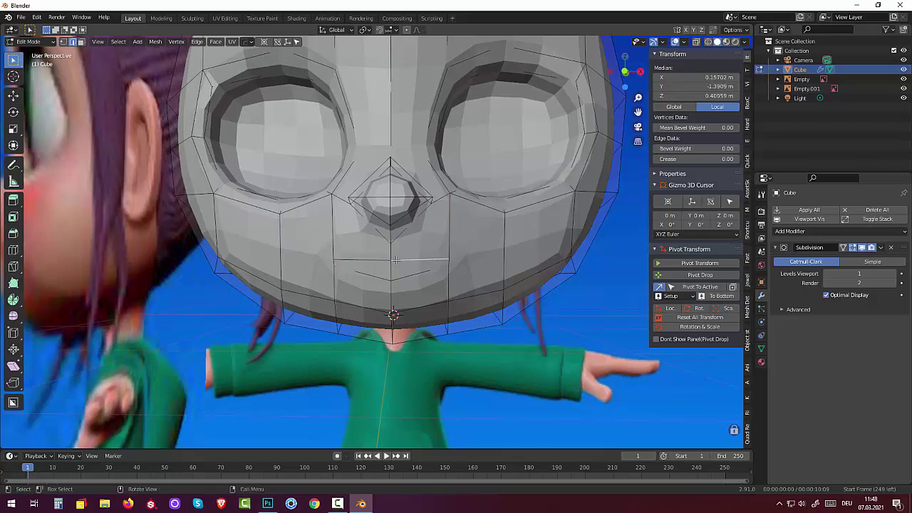
pyautogui.keyDown('alt'); pyautogui.click(369, 261); pyautogui.keyUp('alt')
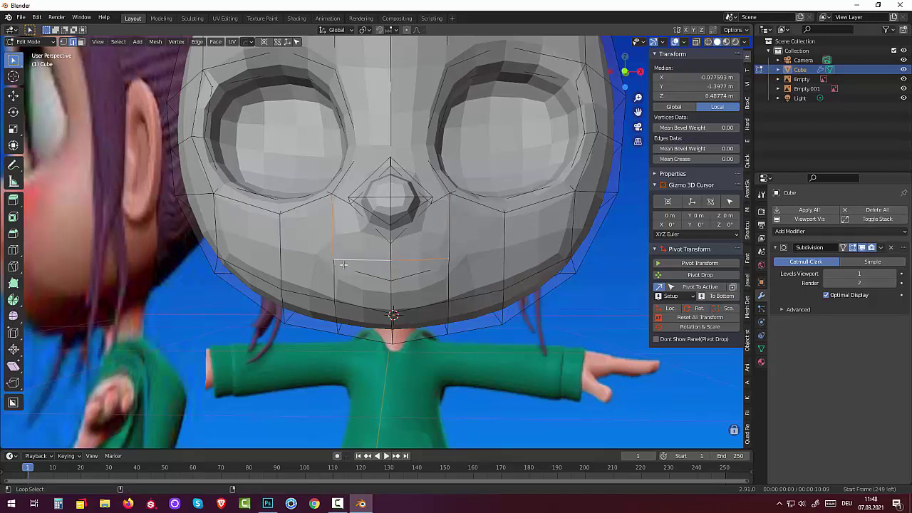
pyautogui.keyDown('alt'); pyautogui.click(345, 263); pyautogui.keyUp('alt')
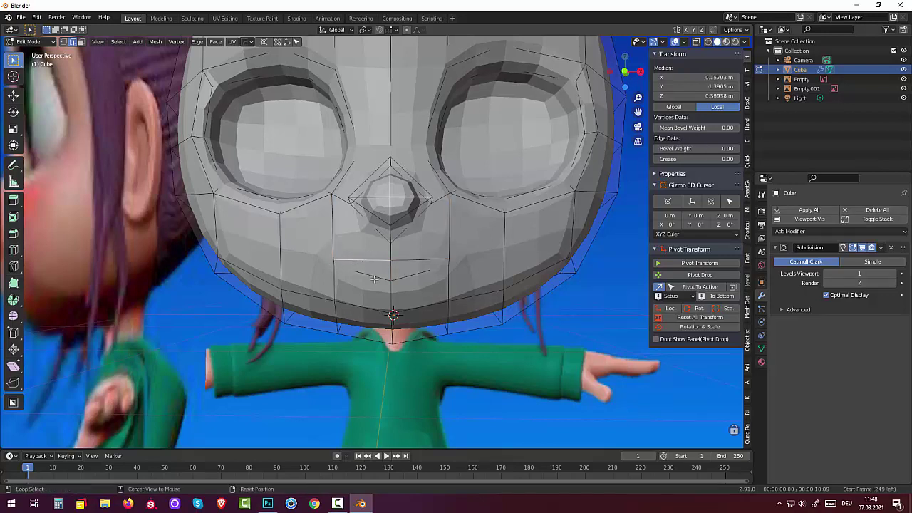
pyautogui.keyDown('alt'); pyautogui.click(380, 277); pyautogui.keyUp('alt')
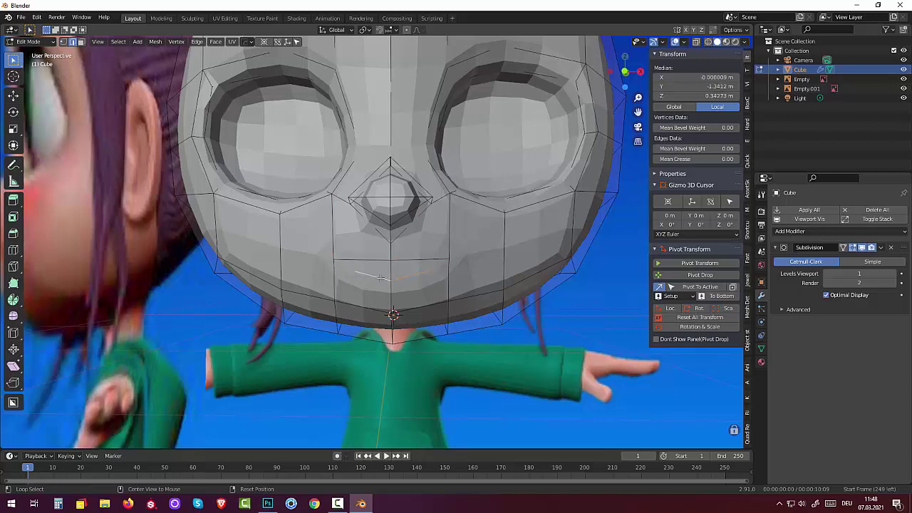
pyautogui.keyDown('alt'); pyautogui.keyDown('shift'); pyautogui.click(407, 258); pyautogui.keyUp('shift'); pyautogui.keyUp('alt')
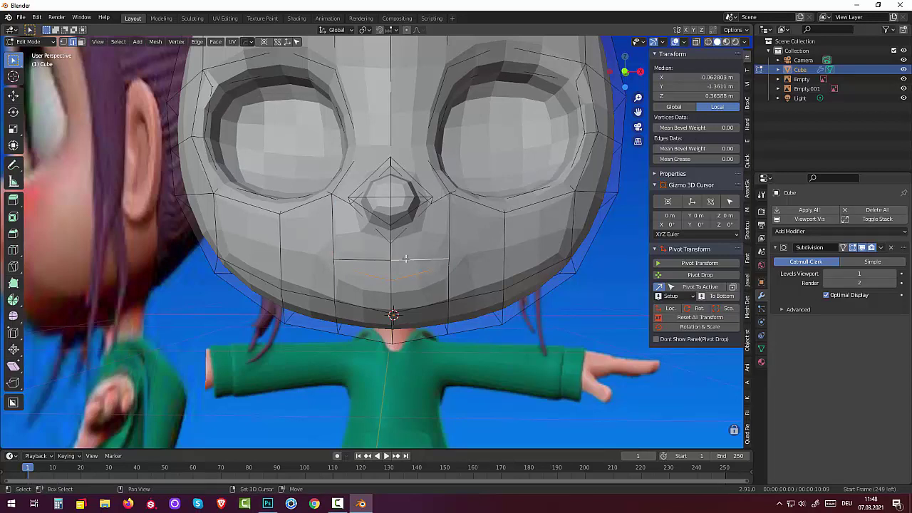
pyautogui.keyDown('alt'); pyautogui.keyDown('shift'); pyautogui.click(375, 259); pyautogui.keyUp('shift'); pyautogui.keyUp('alt')
pyautogui.keyDown('shift'); pyautogui.click(336, 275); pyautogui.keyUp('shift')
pyautogui.keyDown('shift'); pyautogui.click(448, 262); pyautogui.keyUp('shift')
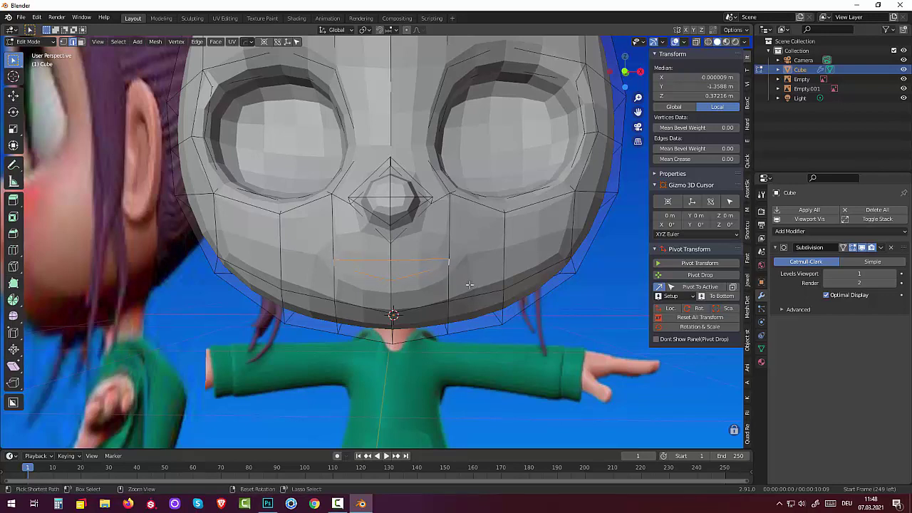
pyautogui.hotkey('ctrl', 'b')
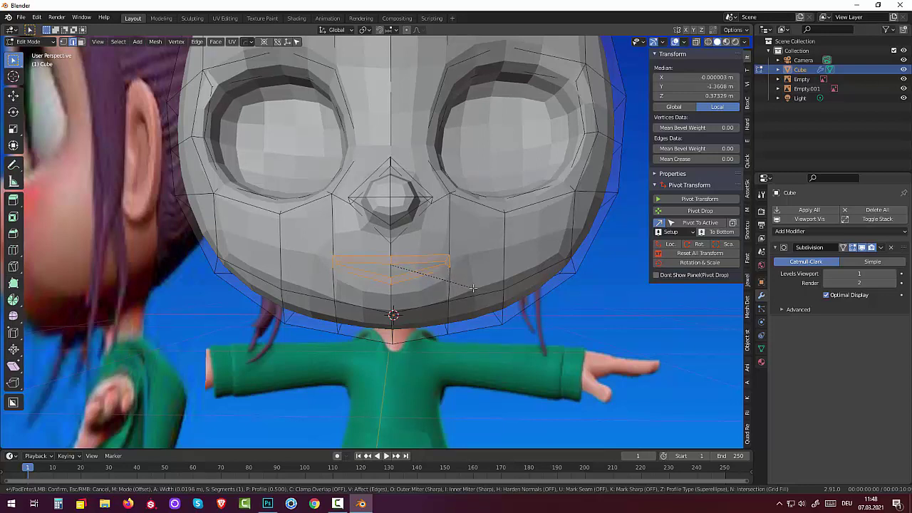
pyautogui.click(473, 287)
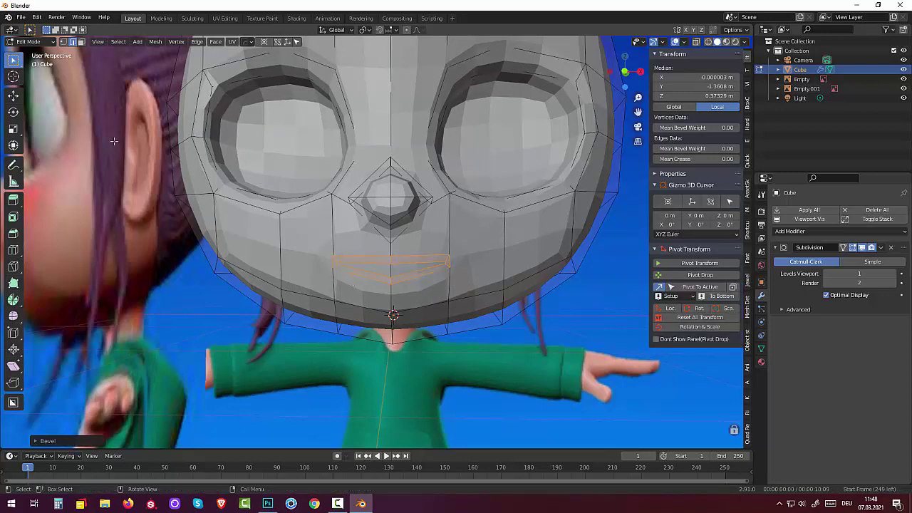
# - Select the left and right triangular mouth faces
pyautogui.click(82, 41)
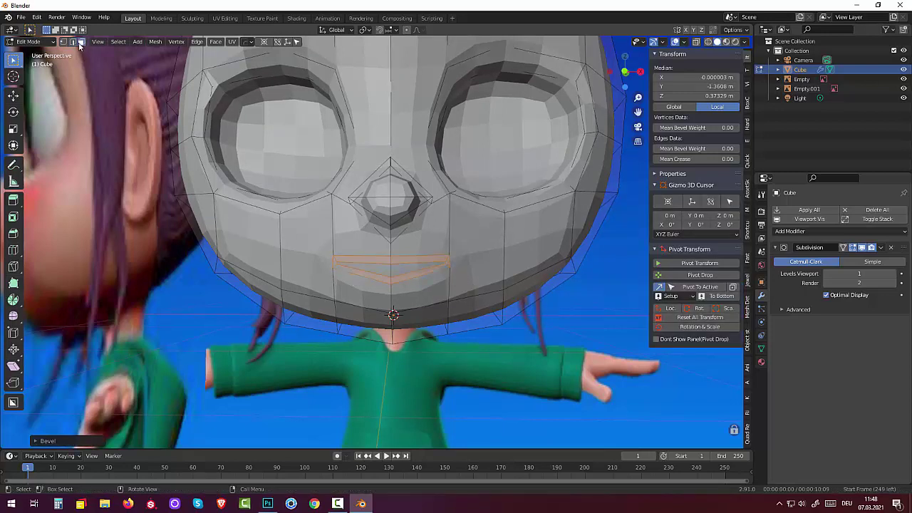
pyautogui.click(392, 268)
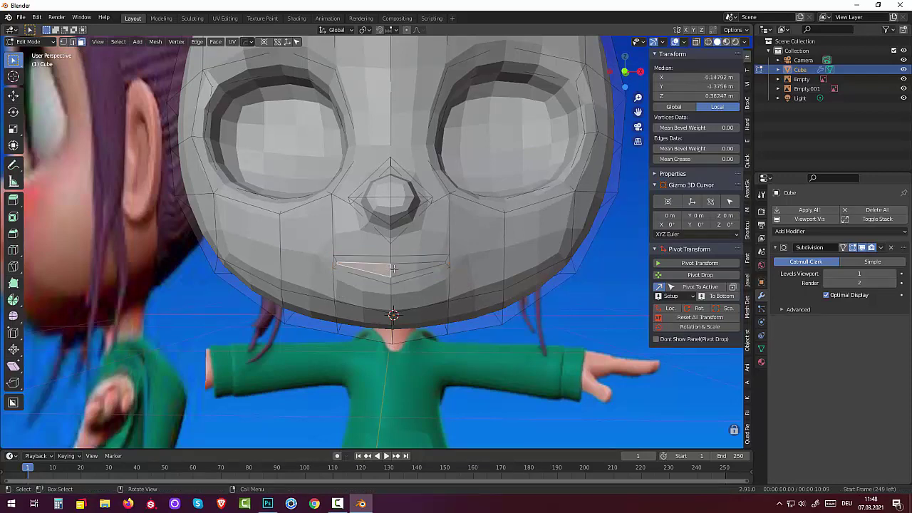
pyautogui.click(396, 269)
pyautogui.moveTo(393, 269); pyautogui.dragTo(340, 263, button='middle')
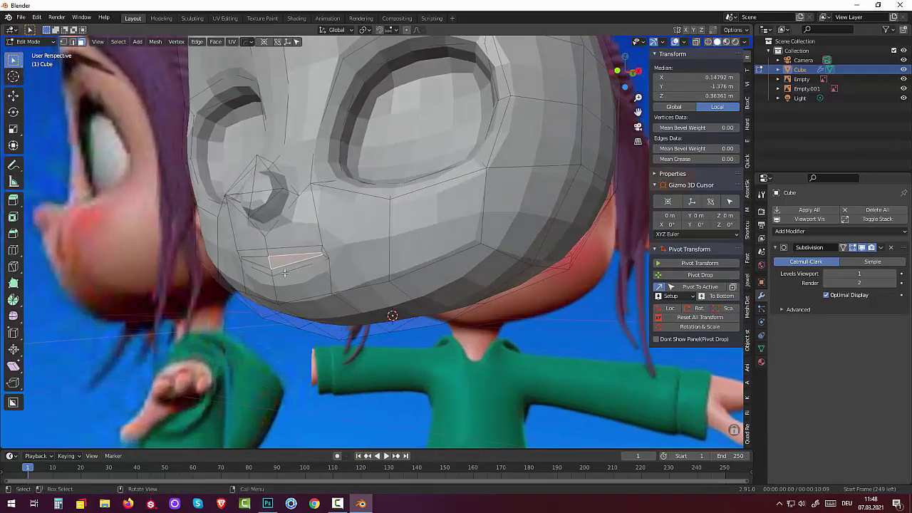
# - Add the left mouth triangle and push the mouth faces back along Y
pyautogui.keyDown('shift'); pyautogui.click(261, 262); pyautogui.keyUp('shift')
pyautogui.moveTo(261, 263); pyautogui.dragTo(274, 287, button='middle')
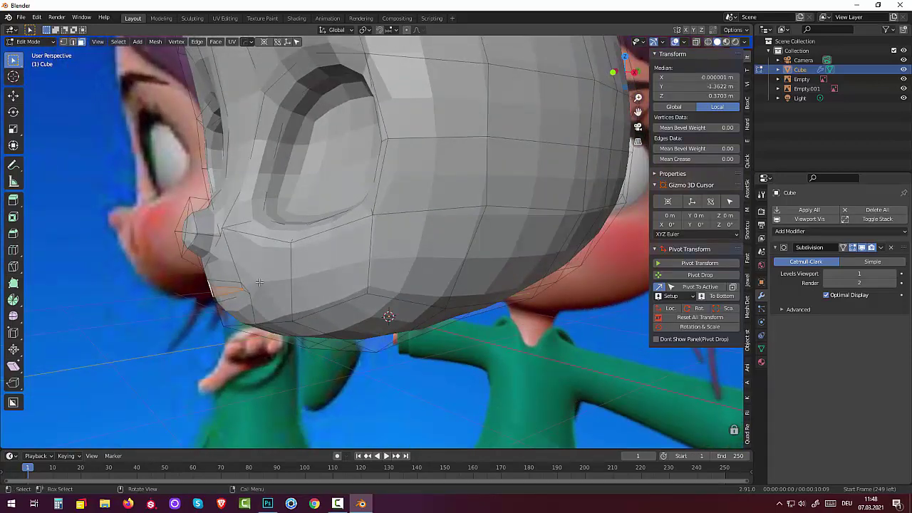
pyautogui.press('g')
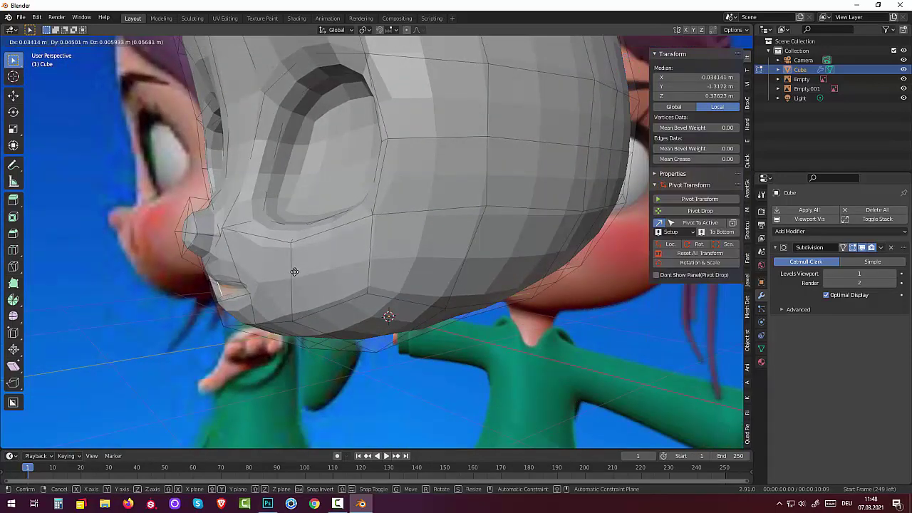
pyautogui.rightClick(294, 273)
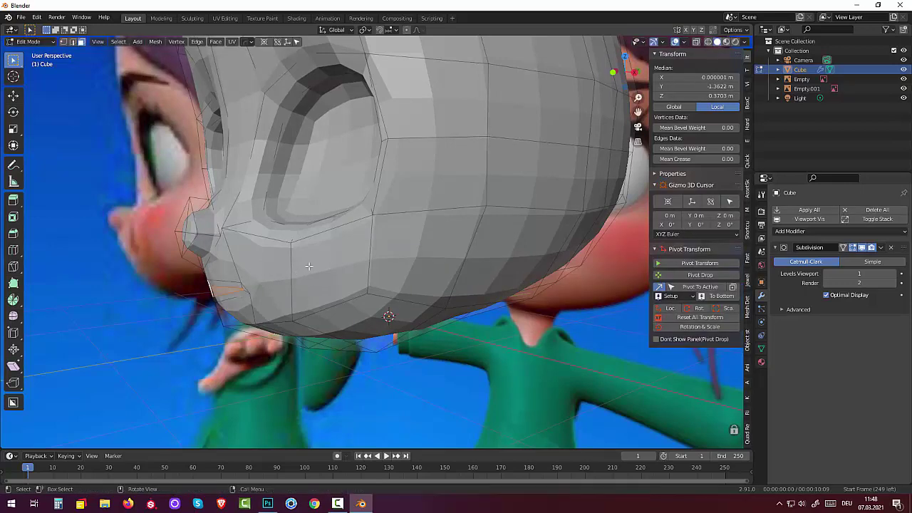
pyautogui.moveTo(294, 272); pyautogui.dragTo(352, 266, button='middle')
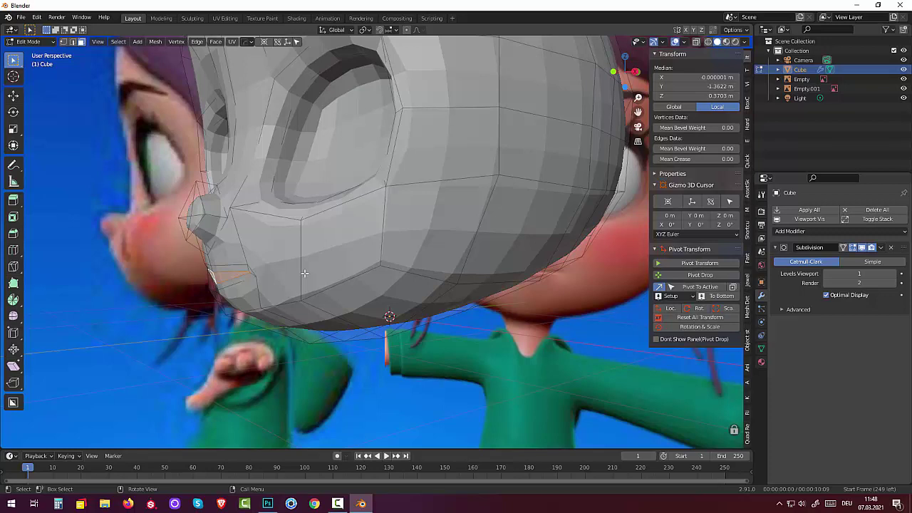
pyautogui.press('g')
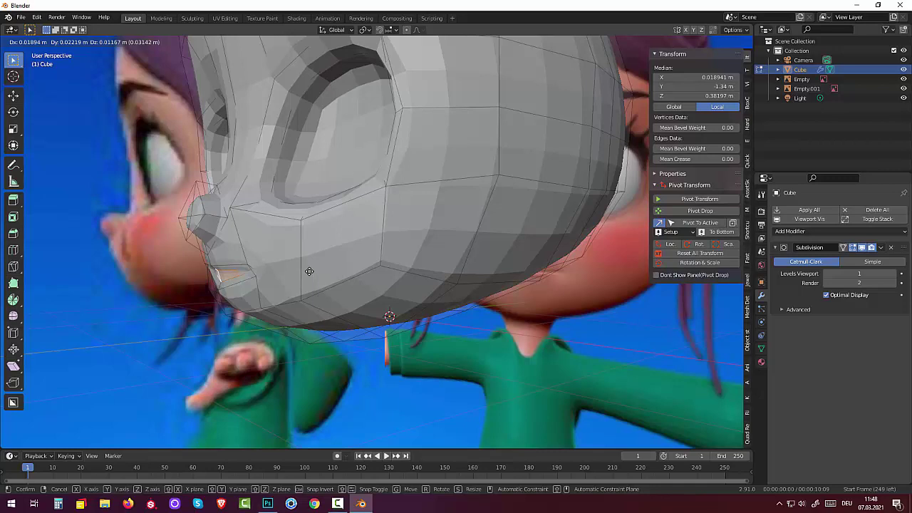
pyautogui.press('y')
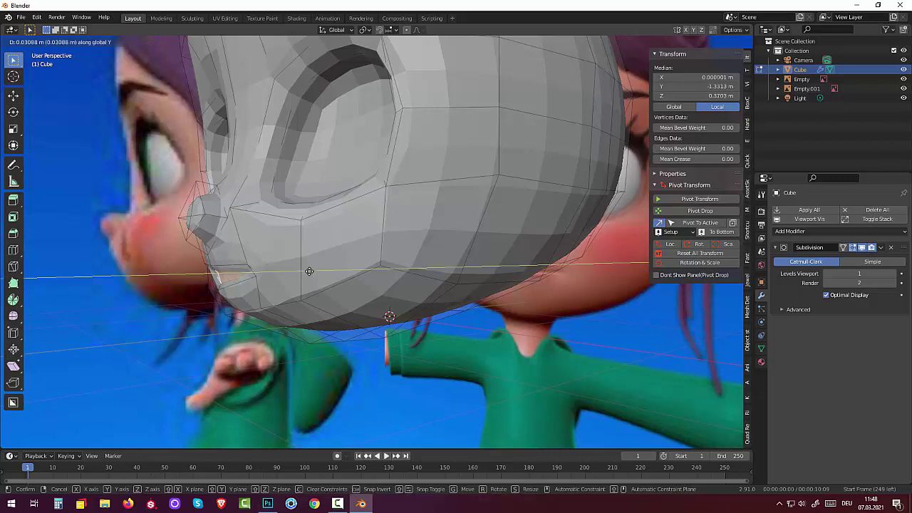
pyautogui.click(310, 272)
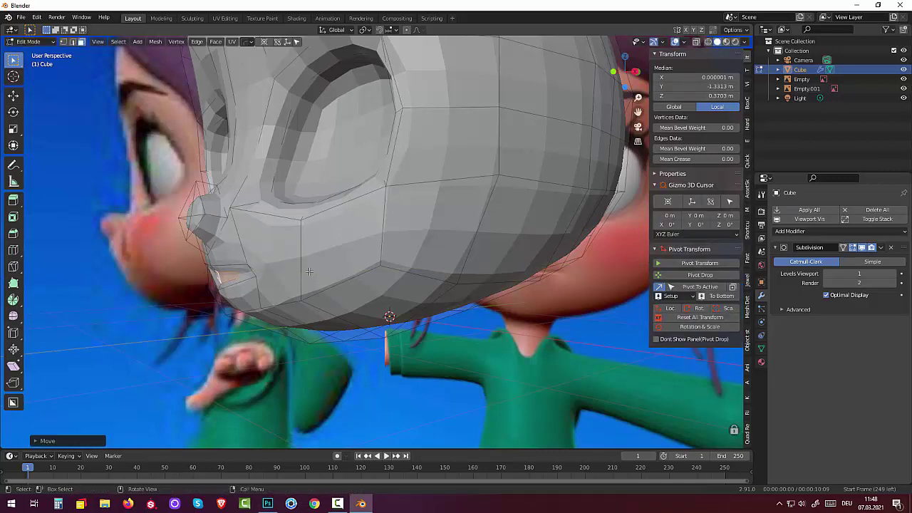
pyautogui.press('g')
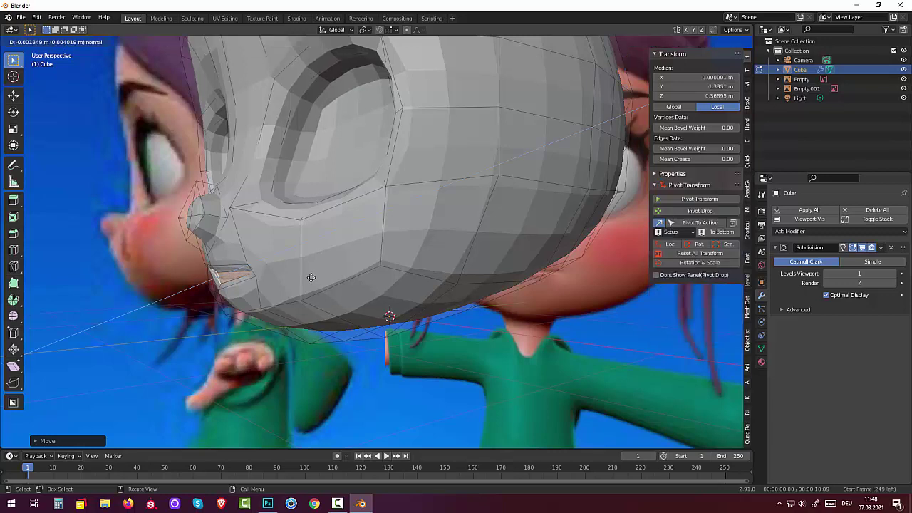
pyautogui.click(311, 277)
pyautogui.moveTo(328, 279)
pyautogui.mouseDown(button='middle')
pyautogui.moveTo(369, 278)
pyautogui.moveTo(358, 261)
pyautogui.mouseUp(button='middle')
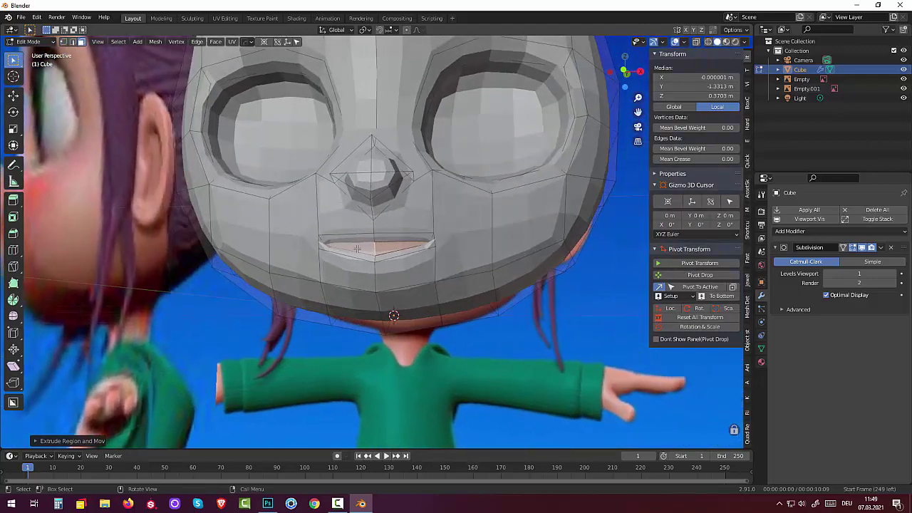
# - Push the mouth edge loop inward about 0.038 m along its normals, then zoom out to check
pyautogui.click(359, 249)
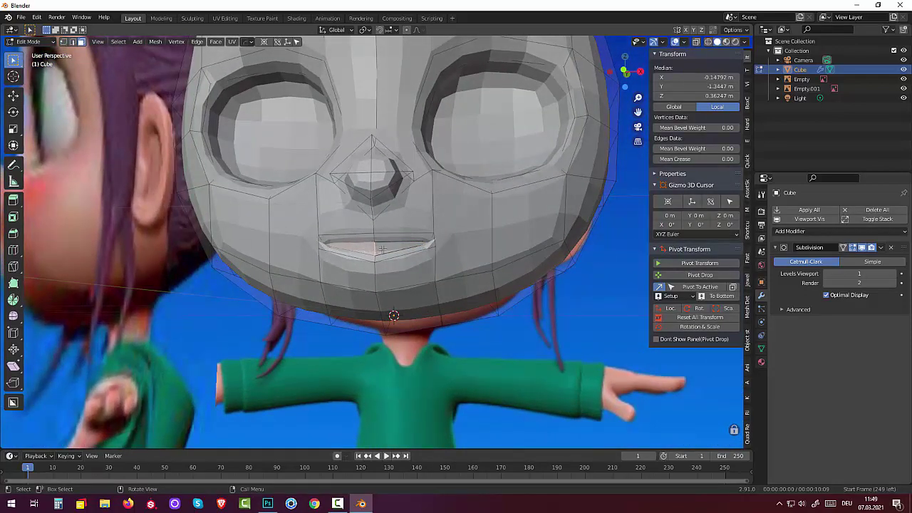
pyautogui.keyDown('alt'); pyautogui.click(383, 249); pyautogui.keyUp('alt')
pyautogui.moveTo(383, 250)
pyautogui.mouseDown(button='middle')
pyautogui.moveTo(340, 287)
pyautogui.moveTo(303, 289)
pyautogui.mouseUp(button='middle')
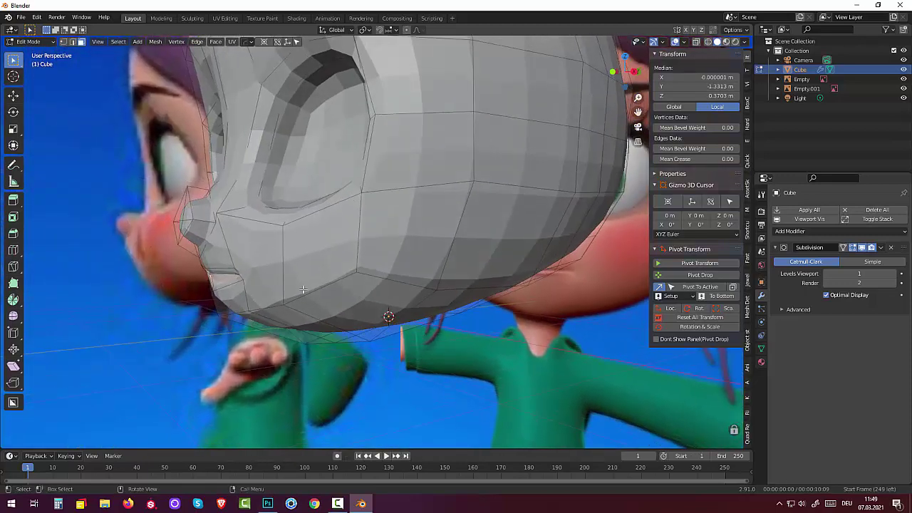
pyautogui.press('g')
pyautogui.press('z')
pyautogui.press('z')
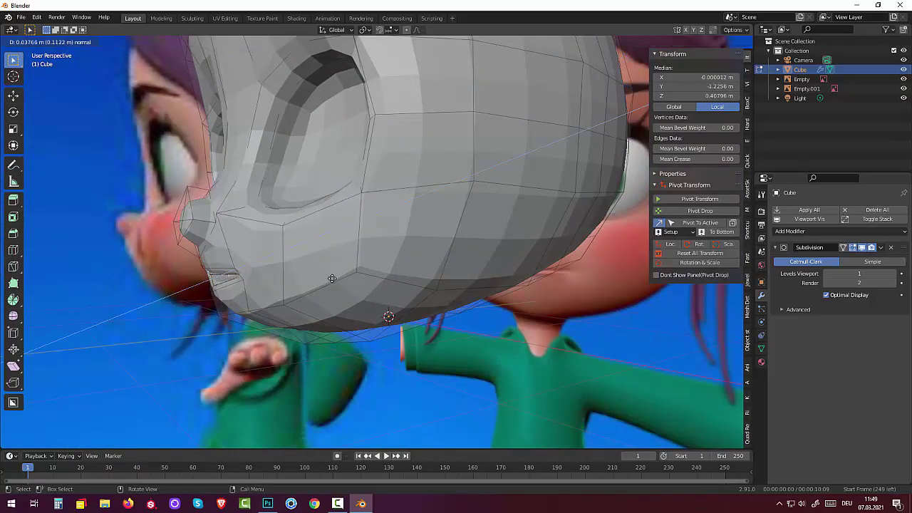
pyautogui.click(342, 279)
pyautogui.moveTo(342, 279); pyautogui.dragTo(403, 269, button='middle')
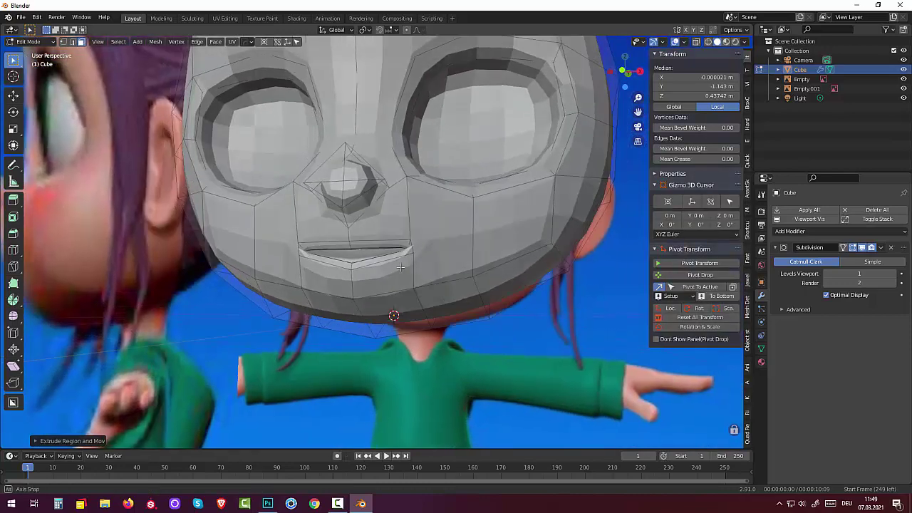
pyautogui.scroll(-4, 400, 268)
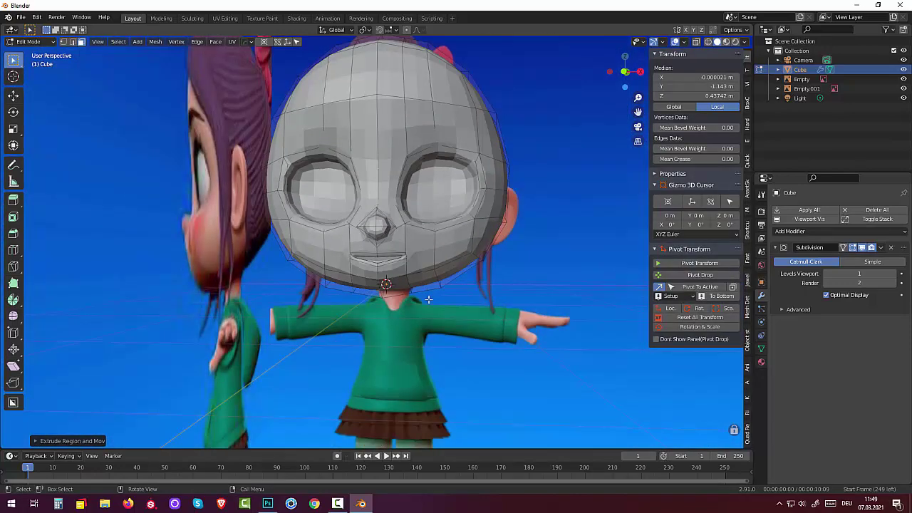
pyautogui.scroll(-3, 430, 283)
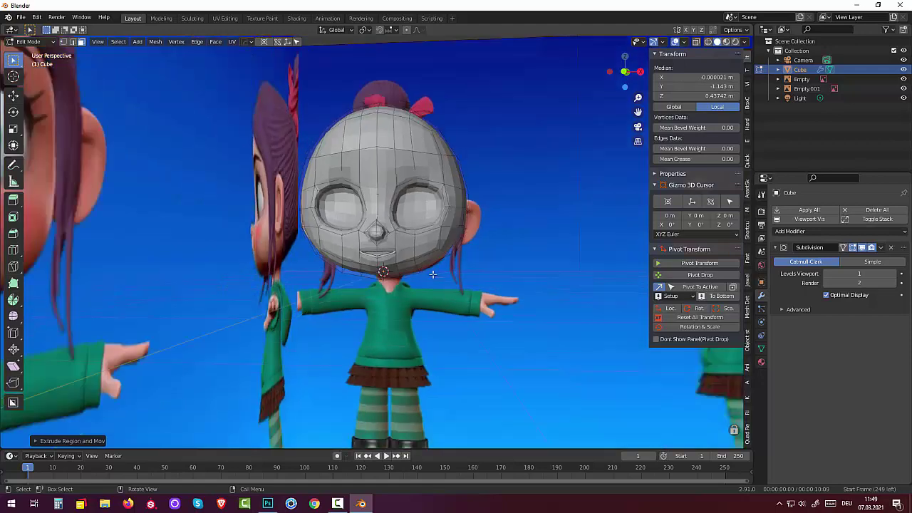
pyautogui.scroll(3, 431, 273)
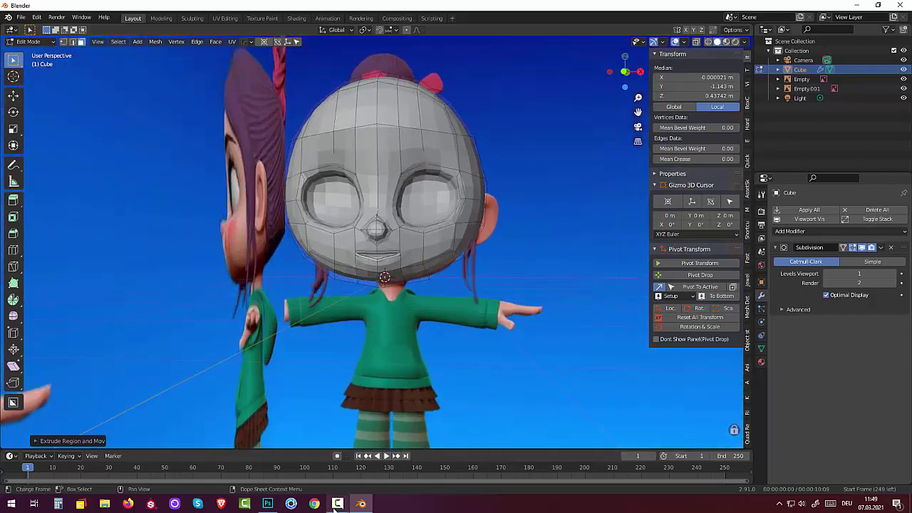
pyautogui.moveTo(361, 504)
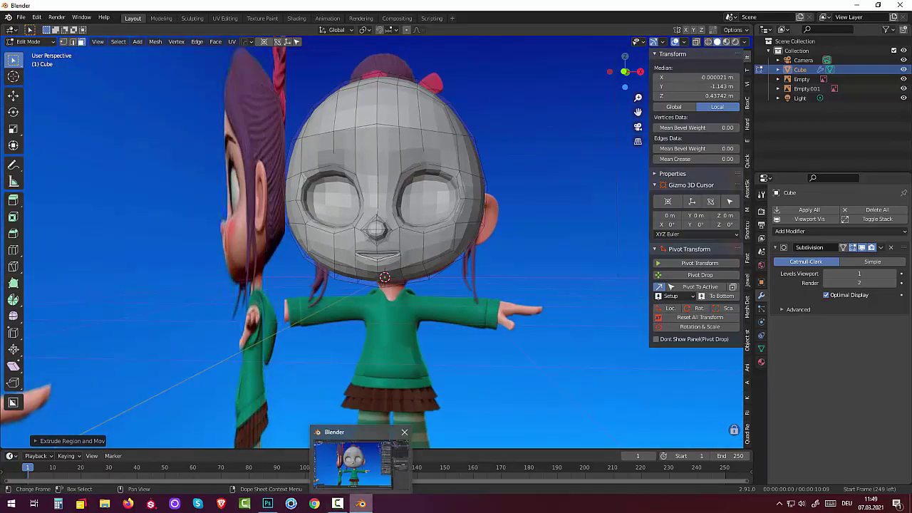
pyautogui.click(338, 504)
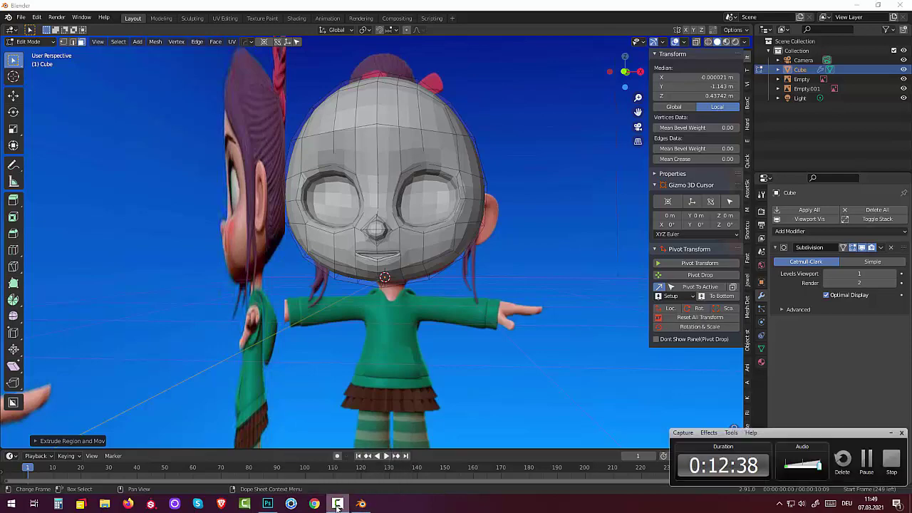
pyautogui.click(338, 504)
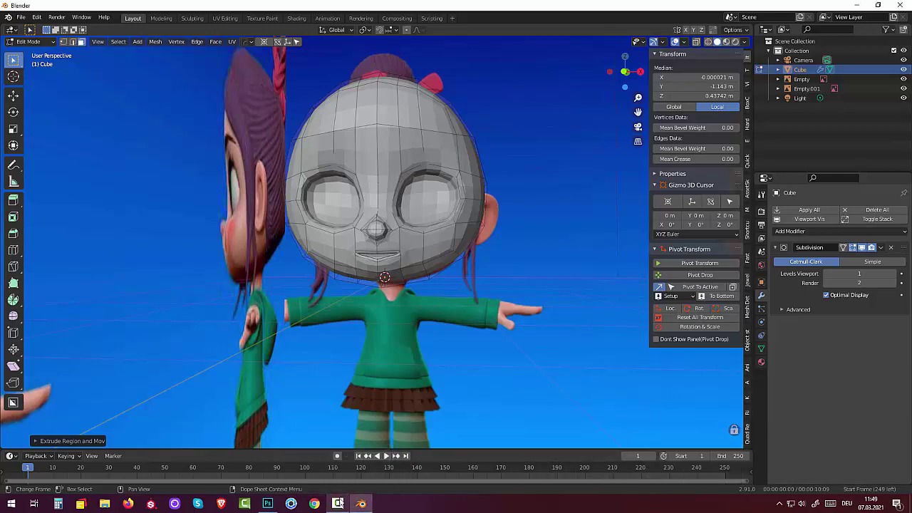
pyautogui.click(466, 411)
pyautogui.moveTo(466, 411)
pyautogui.mouseDown(button='middle')
pyautogui.moveTo(443, 398)
pyautogui.moveTo(459, 387)
pyautogui.moveTo(472, 332)
pyautogui.moveTo(459, 411)
pyautogui.moveTo(378, 275)
pyautogui.moveTo(443, 412)
pyautogui.moveTo(372, 414)
pyautogui.moveTo(377, 397)
pyautogui.moveTo(481, 399)
pyautogui.moveTo(474, 365)
pyautogui.moveTo(404, 316)
pyautogui.mouseUp(button='middle')
pyautogui.click(385, 248)
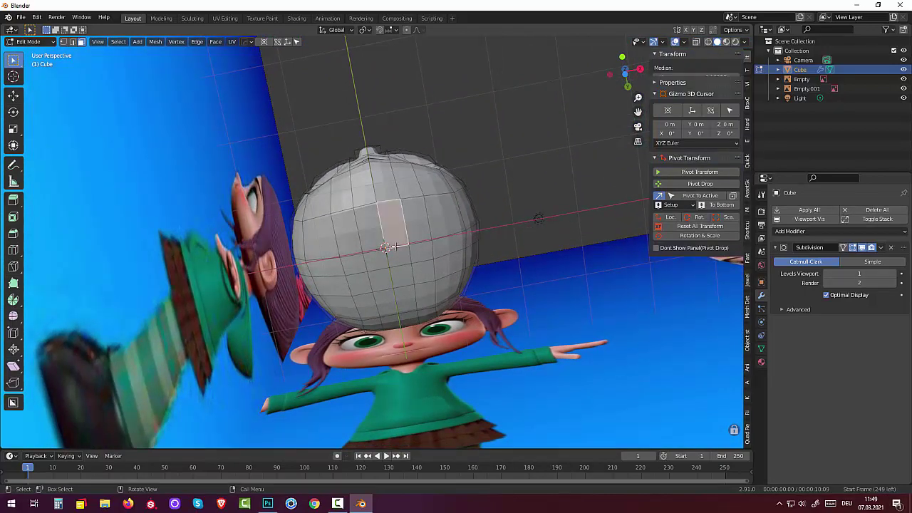
pyautogui.keyDown('shift'); pyautogui.click(376, 257); pyautogui.keyUp('shift')
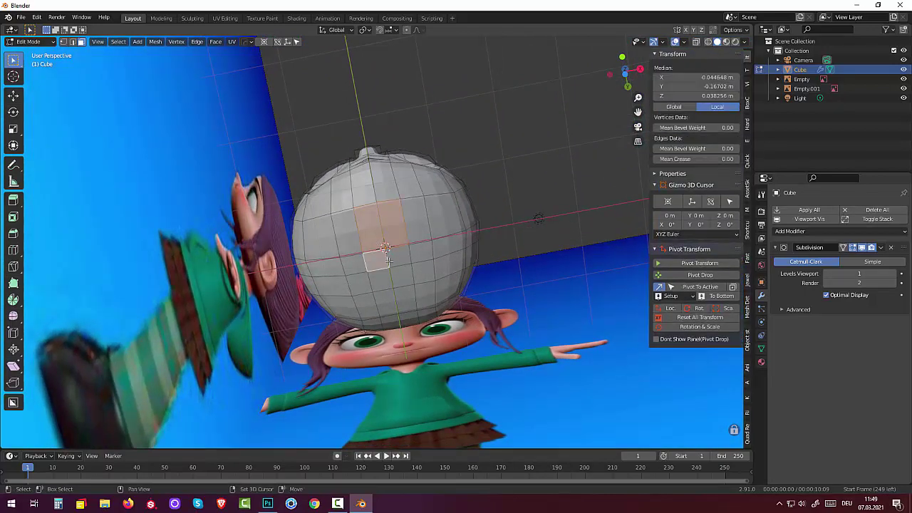
pyautogui.keyDown('shift'); pyautogui.click(388, 260); pyautogui.keyUp('shift')
pyautogui.moveTo(375, 257)
pyautogui.mouseDown(button='middle')
pyautogui.moveTo(376, 282)
pyautogui.moveTo(315, 290)
pyautogui.moveTo(315, 243)
pyautogui.mouseUp(button='middle')
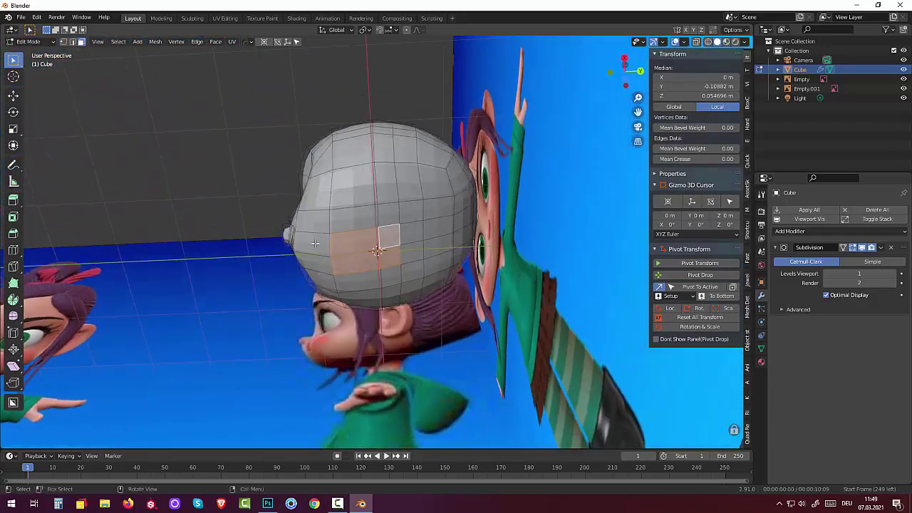
pyautogui.click(407, 237)
pyautogui.keyDown('shift'); pyautogui.click(417, 242); pyautogui.keyUp('shift')
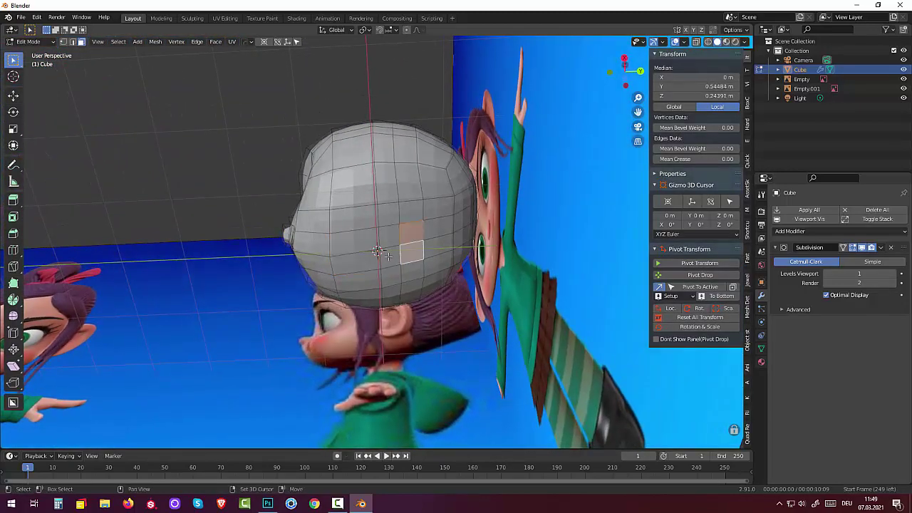
pyautogui.keyDown('shift'); pyautogui.click(389, 253); pyautogui.keyUp('shift')
pyautogui.keyDown('alt'); pyautogui.click(385, 237); pyautogui.keyUp('alt')
pyautogui.moveTo(385, 238)
pyautogui.mouseDown(button='middle')
pyautogui.moveTo(373, 266)
pyautogui.moveTo(394, 314)
pyautogui.moveTo(354, 325)
pyautogui.mouseUp(button='middle')
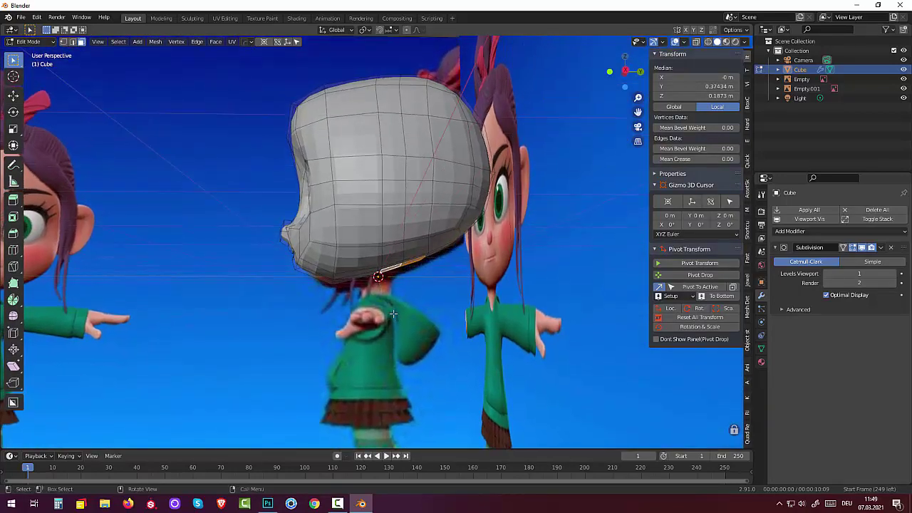
pyautogui.click(431, 291)
pyautogui.moveTo(433, 286)
pyautogui.mouseDown(button='middle')
pyautogui.moveTo(436, 307)
pyautogui.moveTo(431, 284)
pyautogui.moveTo(436, 291)
pyautogui.mouseUp(button='middle')
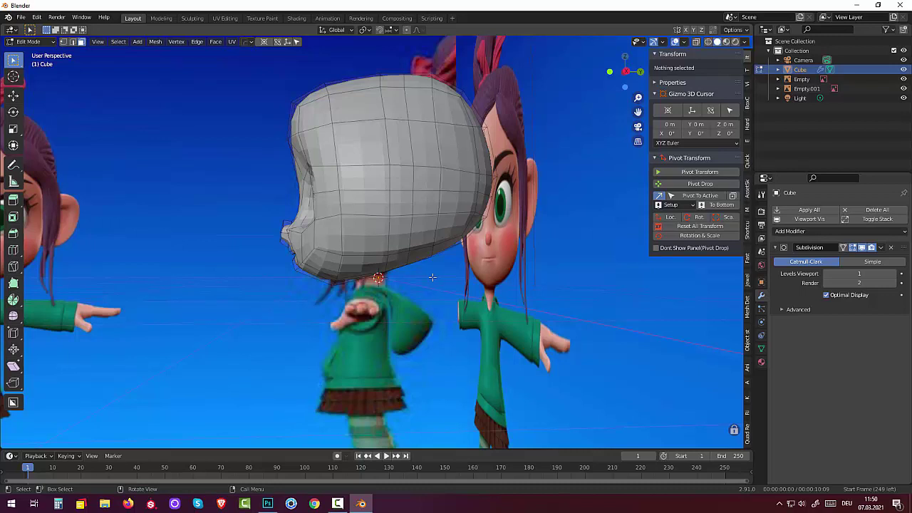
# - Switch to Right Orthographic view and compare the mesh in X-Ray before returning to Solid shading
pyautogui.press('KP_3')
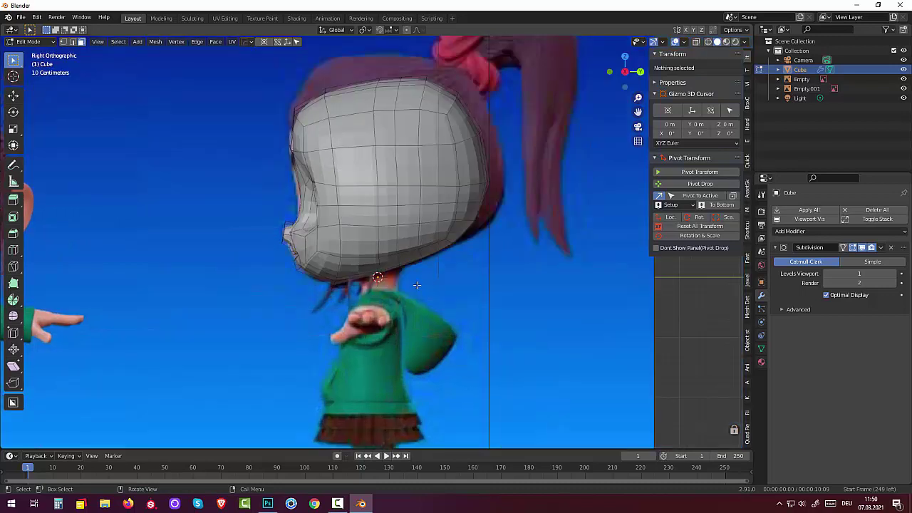
pyautogui.click(710, 44)
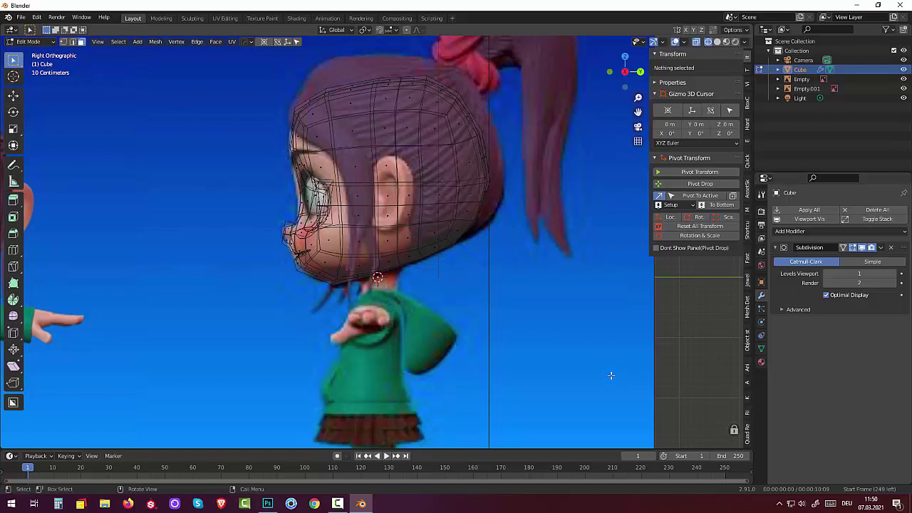
pyautogui.click(696, 41)
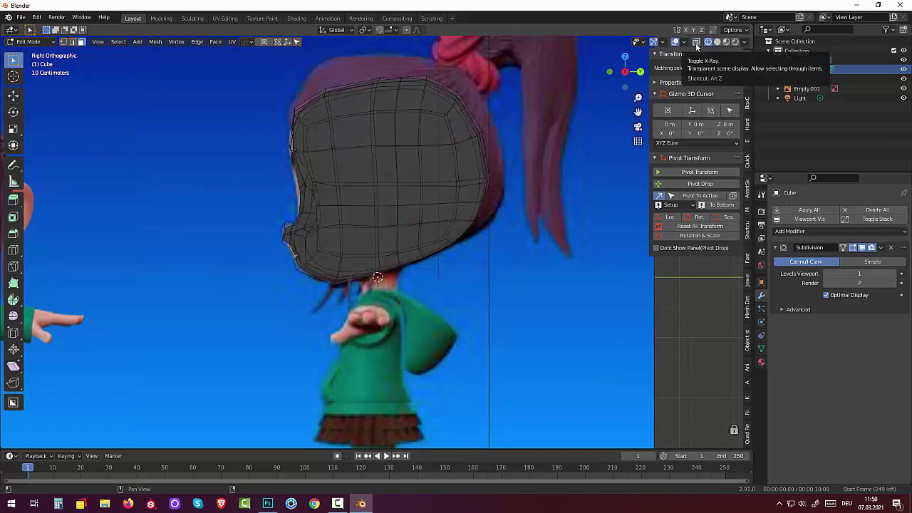
pyautogui.click(717, 43)
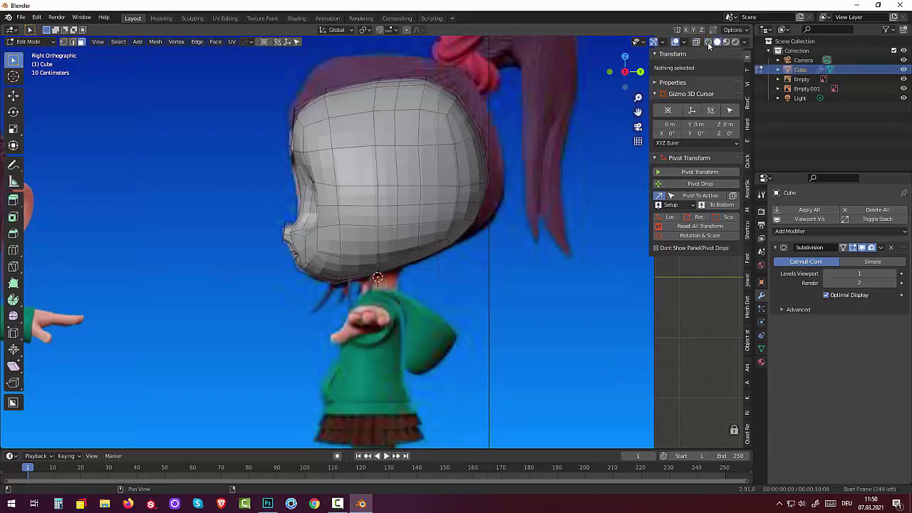
# - Select a vertical column of six faces from the crown down the side of the head
pyautogui.click(339, 100)
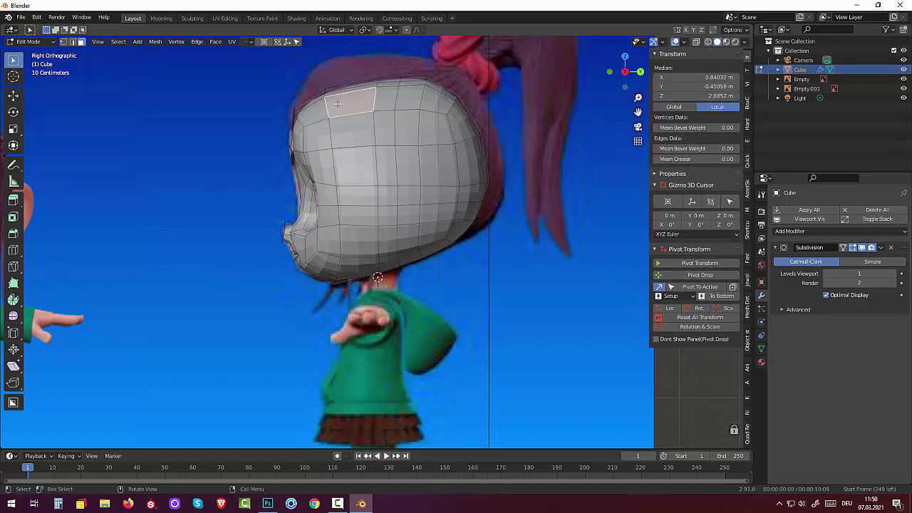
pyautogui.keyDown('shift'); pyautogui.click(361, 140); pyautogui.keyUp('shift')
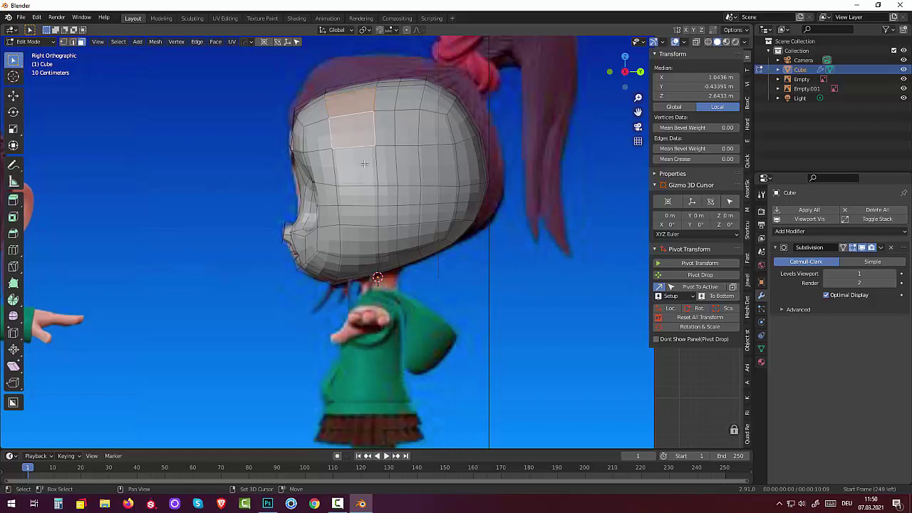
pyautogui.keyDown('shift'); pyautogui.click(364, 169); pyautogui.keyUp('shift')
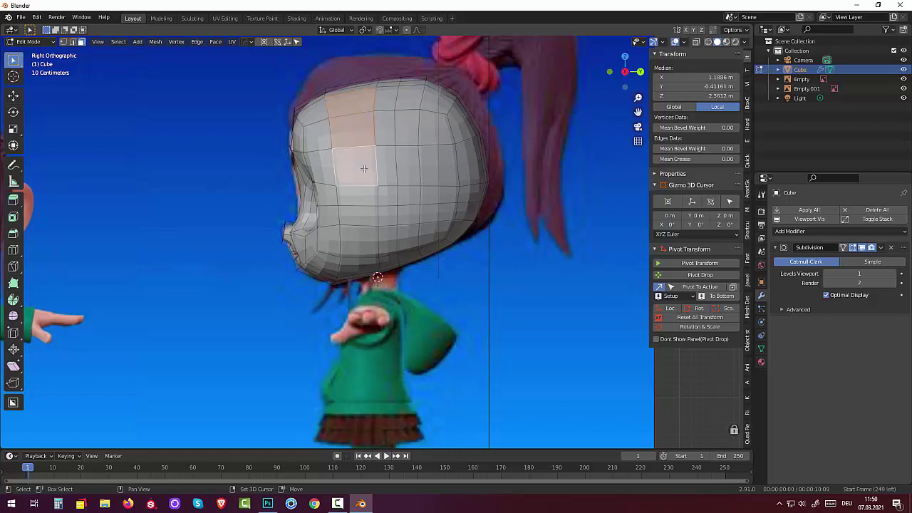
pyautogui.keyDown('shift'); pyautogui.click(366, 202); pyautogui.keyUp('shift')
pyautogui.keyDown('shift'); pyautogui.click(365, 219); pyautogui.keyUp('shift')
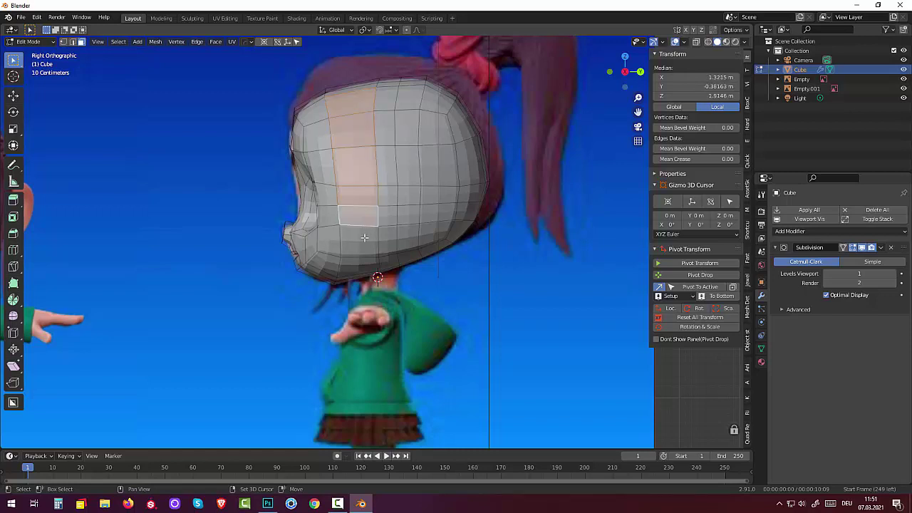
pyautogui.keyDown('shift'); pyautogui.click(365, 244); pyautogui.keyUp('shift')
pyautogui.moveTo(366, 262)
pyautogui.mouseDown(button='middle')
pyautogui.moveTo(444, 229)
pyautogui.moveTo(442, 218)
pyautogui.moveTo(521, 231)
pyautogui.moveTo(551, 288)
pyautogui.mouseUp(button='middle')
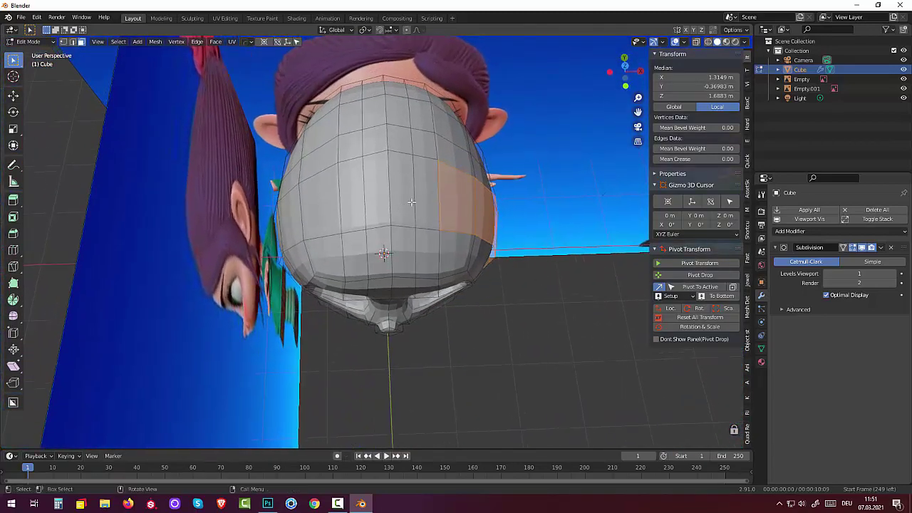
# - Select horizontal face rings from mid-head up to the crown
pyautogui.click(391, 200)
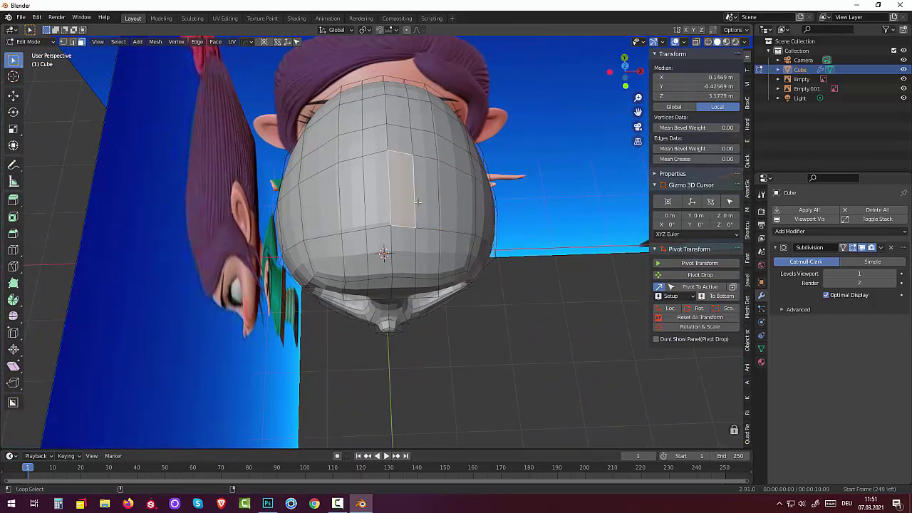
pyautogui.hotkey('alt', 'a')
pyautogui.keyDown('alt'); pyautogui.click(416, 202); pyautogui.keyUp('alt')
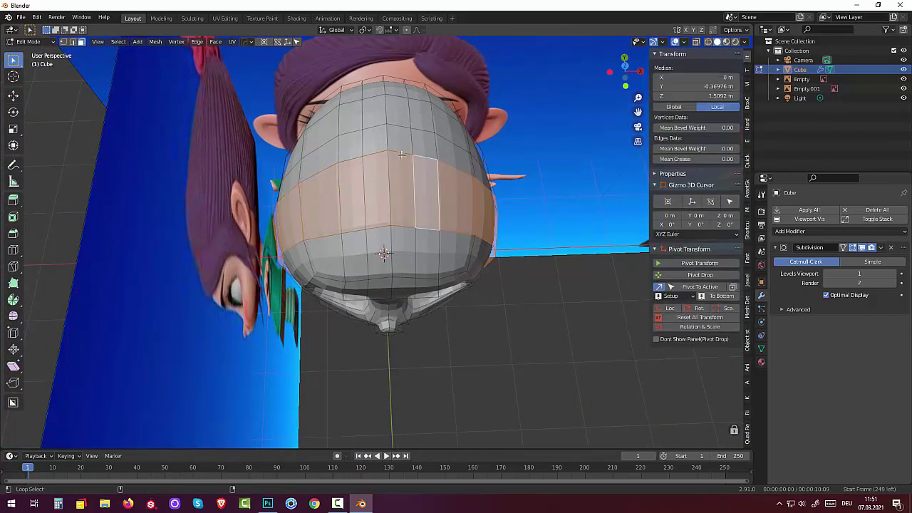
pyautogui.keyDown('alt'); pyautogui.keyDown('shift'); pyautogui.click(387, 137); pyautogui.keyUp('shift'); pyautogui.keyUp('alt')
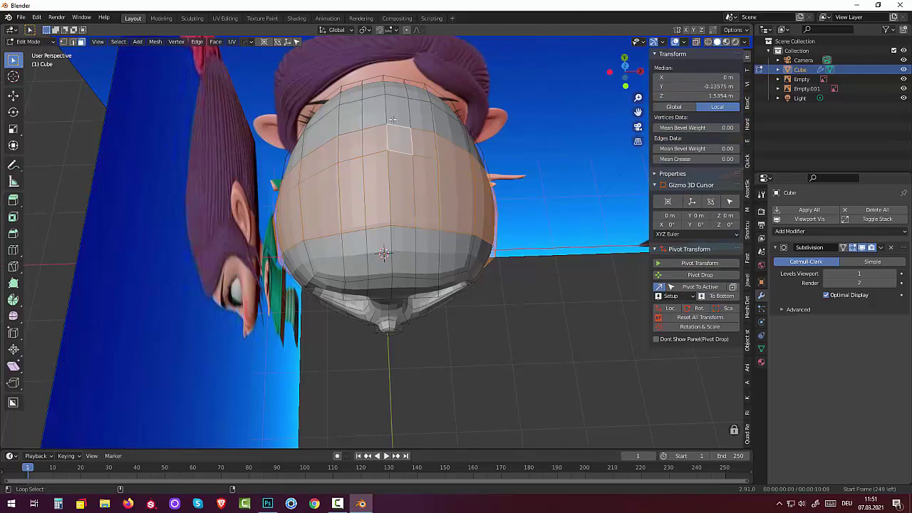
pyautogui.keyDown('alt'); pyautogui.keyDown('shift'); pyautogui.click(386, 112); pyautogui.keyUp('shift'); pyautogui.keyUp('alt')
pyautogui.keyDown('alt'); pyautogui.keyDown('shift'); pyautogui.click(385, 89); pyautogui.keyUp('shift'); pyautogui.keyUp('alt')
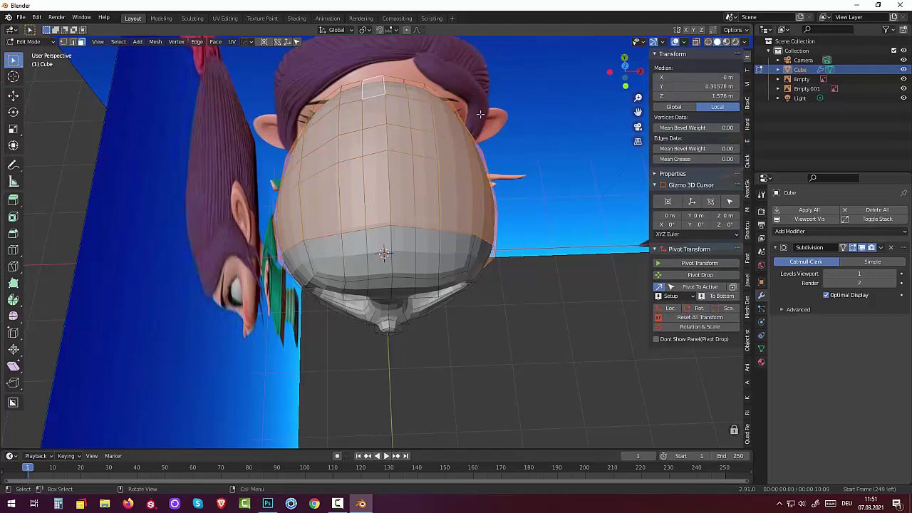
pyautogui.moveTo(386, 89)
pyautogui.mouseDown(button='middle')
pyautogui.moveTo(401, 116)
pyautogui.moveTo(550, 69)
pyautogui.mouseUp(button='middle')
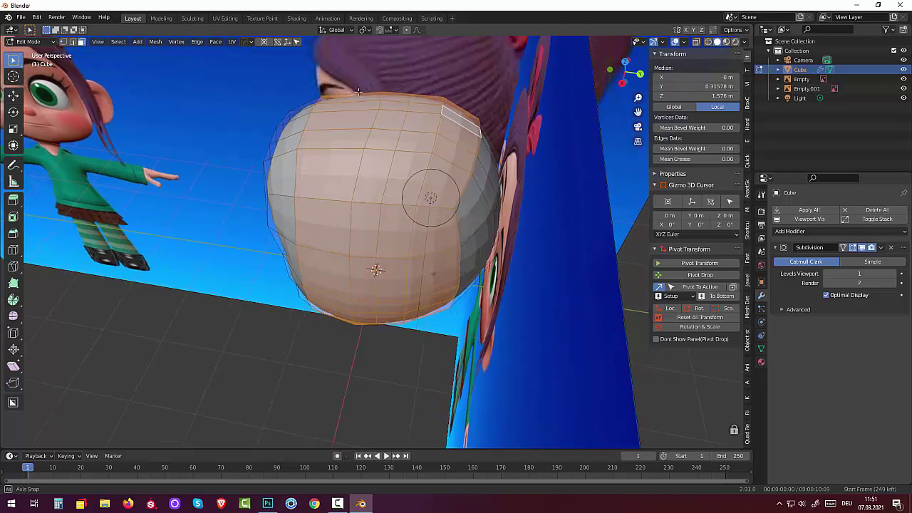
# - Hide the Empty reference image and refine the face-loop selection on the lower head
pyautogui.click(903, 79)
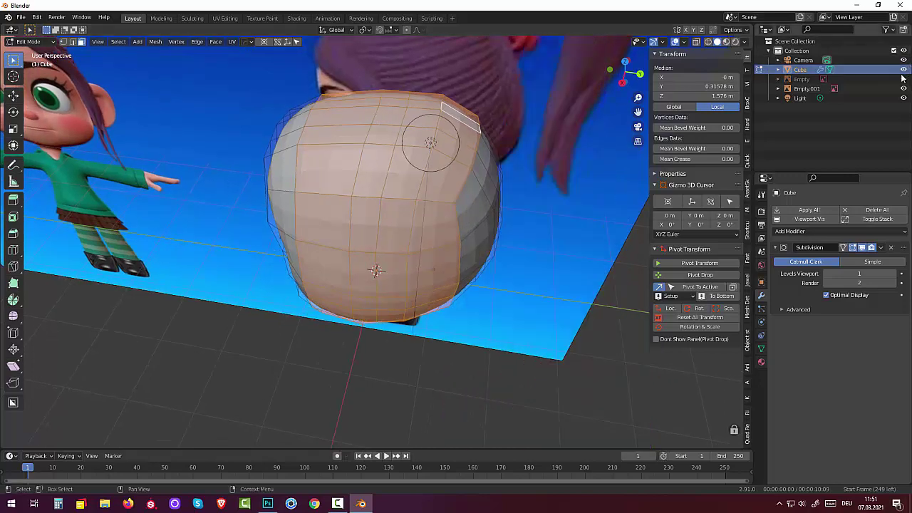
pyautogui.moveTo(573, 216); pyautogui.dragTo(390, 206, button='middle')
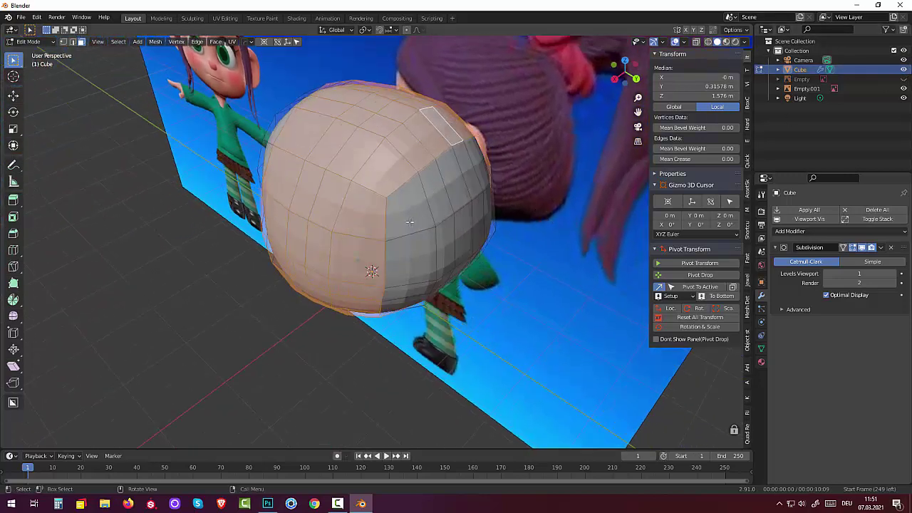
pyautogui.keyDown('alt'); pyautogui.keyDown('shift'); pyautogui.click(389, 204); pyautogui.keyUp('shift'); pyautogui.keyUp('alt')
pyautogui.keyDown('alt'); pyautogui.keyDown('shift'); pyautogui.click(389, 207); pyautogui.keyUp('shift'); pyautogui.keyUp('alt')
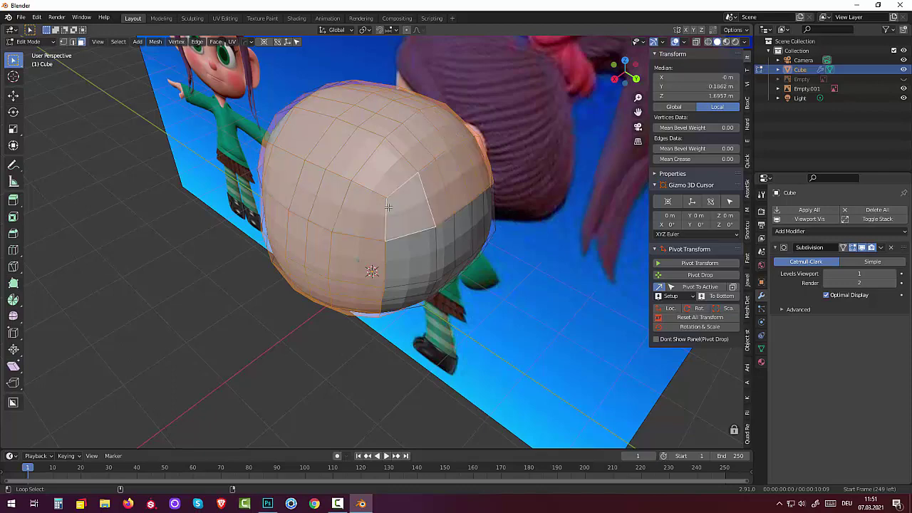
pyautogui.keyDown('alt'); pyautogui.keyDown('shift'); pyautogui.click(391, 251); pyautogui.keyUp('shift'); pyautogui.keyUp('alt')
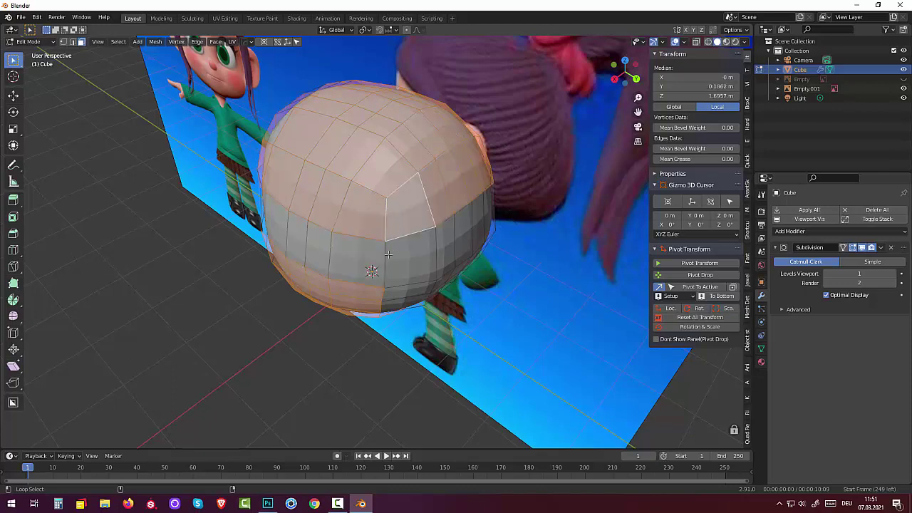
pyautogui.keyDown('alt'); pyautogui.keyDown('shift'); pyautogui.click(391, 252); pyautogui.keyUp('shift'); pyautogui.keyUp('alt')
pyautogui.moveTo(392, 251)
pyautogui.mouseDown(button='middle')
pyautogui.moveTo(502, 218)
pyautogui.moveTo(513, 206)
pyautogui.moveTo(420, 213)
pyautogui.moveTo(355, 236)
pyautogui.moveTo(492, 247)
pyautogui.moveTo(544, 221)
pyautogui.moveTo(573, 229)
pyautogui.mouseUp(button='middle')
pyautogui.keyDown('alt'); pyautogui.keyDown('shift'); pyautogui.click(355, 236); pyautogui.keyUp('shift'); pyautogui.keyUp('alt')
pyautogui.keyDown('alt'); pyautogui.keyDown('shift'); pyautogui.click(478, 236); pyautogui.keyUp('shift'); pyautogui.keyUp('alt')
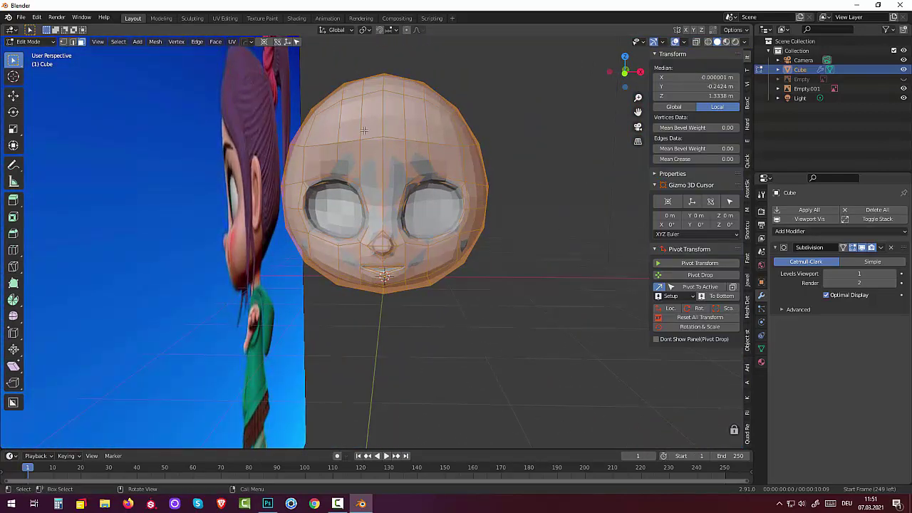
# - With Select Circle, deselect the cheek, chin and eye area from the head selection
pyautogui.click(13, 60)
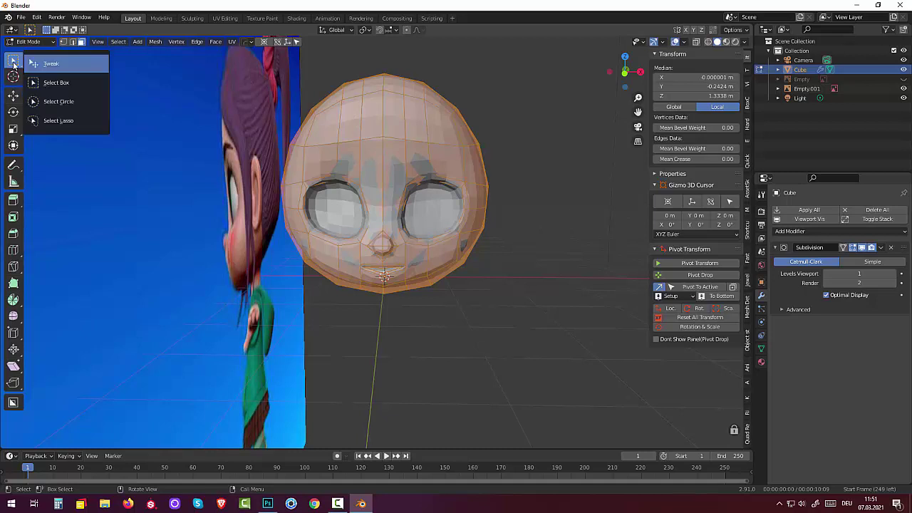
pyautogui.click(37, 101)
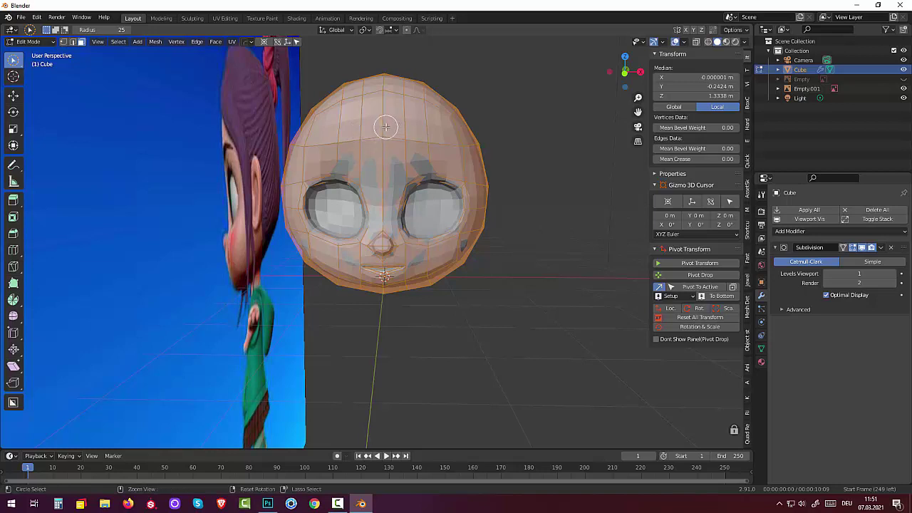
pyautogui.moveTo(386, 126)
pyautogui.mouseDown()
pyautogui.moveTo(312, 148)
pyautogui.moveTo(332, 260)
pyautogui.mouseUp()
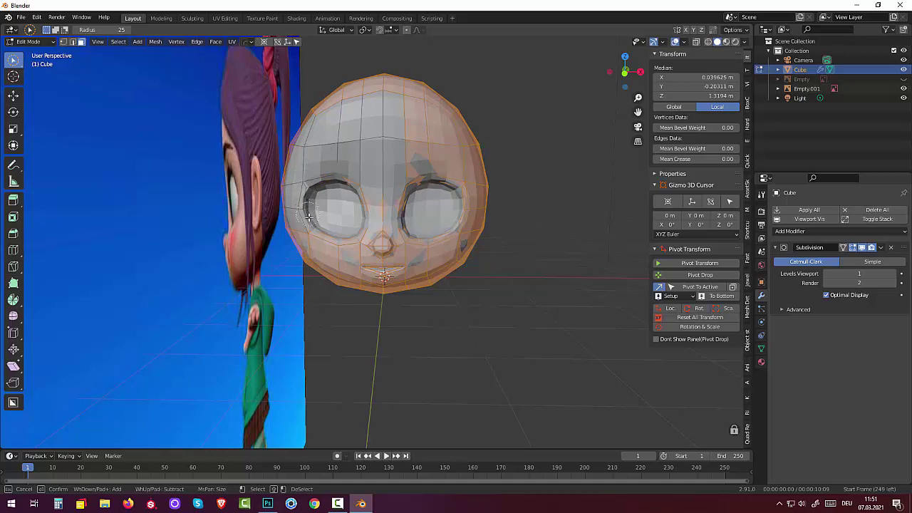
pyautogui.moveTo(332, 260)
pyautogui.mouseDown(button='middle')
pyautogui.moveTo(464, 200)
pyautogui.moveTo(466, 179)
pyautogui.moveTo(449, 139)
pyautogui.moveTo(429, 131)
pyautogui.moveTo(409, 175)
pyautogui.mouseUp(button='middle')
pyautogui.press('Escape')
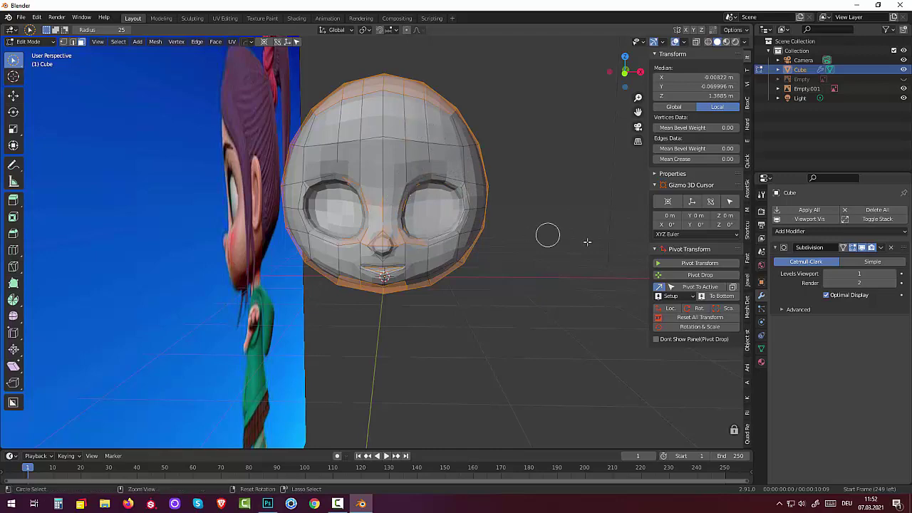
pyautogui.moveTo(548, 235)
pyautogui.mouseDown(button='middle')
pyautogui.moveTo(549, 242)
pyautogui.moveTo(510, 259)
pyautogui.moveTo(584, 262)
pyautogui.mouseUp(button='middle')
# - Deselect the forehead, the nose-to-cheek vertices and the faces along the lower edge
pyautogui.press('c')
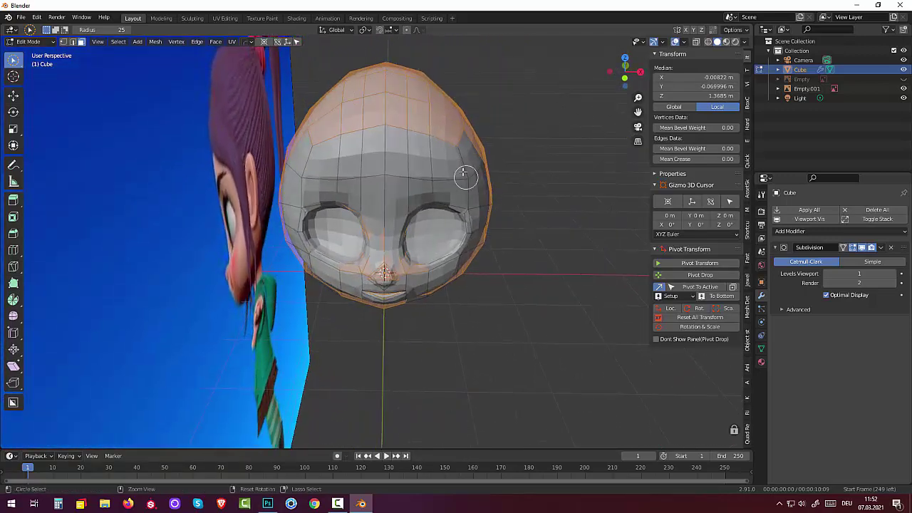
pyautogui.moveTo(456, 153)
pyautogui.mouseDown(button='middle')
pyautogui.moveTo(449, 143)
pyautogui.moveTo(381, 133)
pyautogui.moveTo(341, 137)
pyautogui.mouseUp(button='middle')
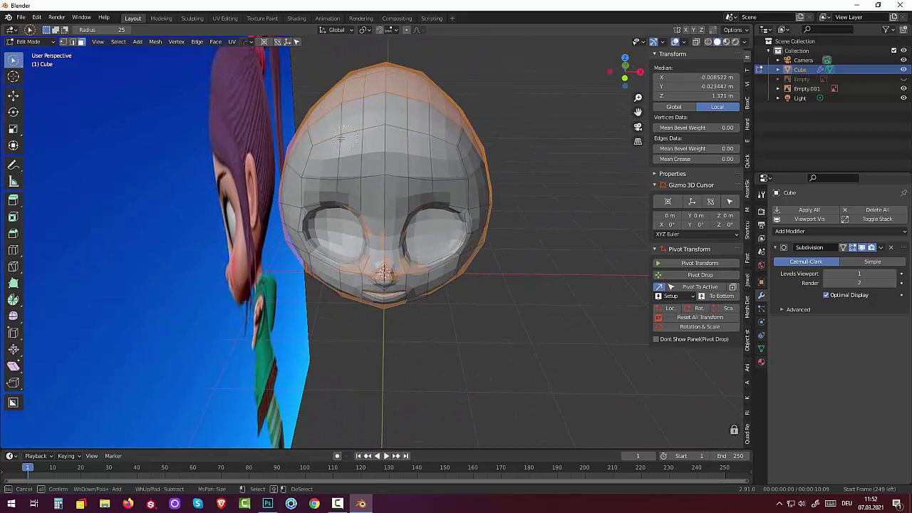
pyautogui.moveTo(401, 264)
pyautogui.mouseDown(button='middle')
pyautogui.moveTo(426, 252)
pyautogui.moveTo(413, 207)
pyautogui.moveTo(365, 253)
pyautogui.mouseUp(button='middle')
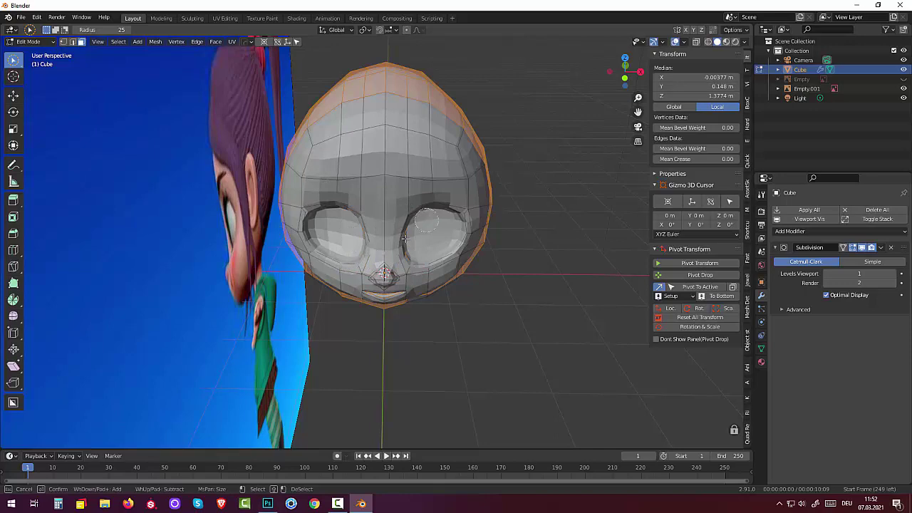
pyautogui.press('Escape')
pyautogui.moveTo(504, 277)
pyautogui.mouseDown(button='middle')
pyautogui.moveTo(434, 220)
pyautogui.moveTo(398, 212)
pyautogui.moveTo(402, 225)
pyautogui.moveTo(392, 233)
pyautogui.mouseUp(button='middle')
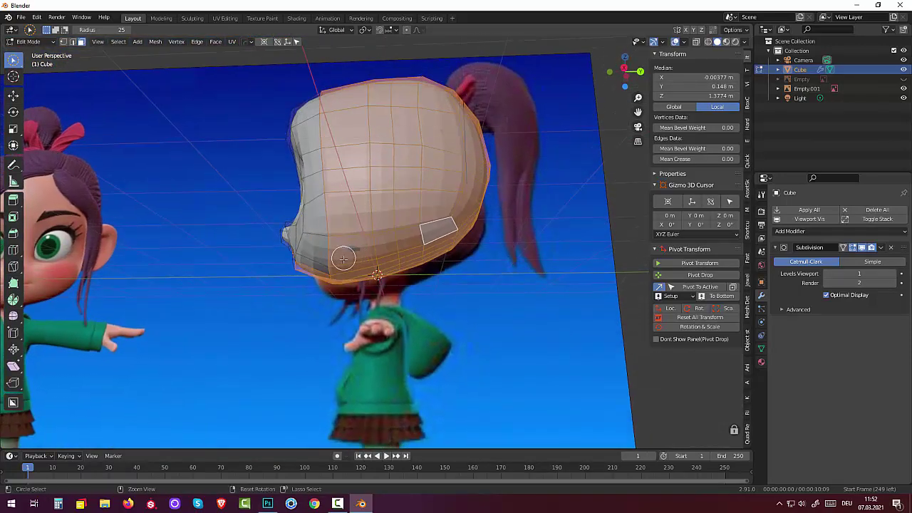
pyautogui.press('c')
pyautogui.moveTo(346, 255)
pyautogui.mouseDown(button='middle')
pyautogui.moveTo(365, 262)
pyautogui.moveTo(397, 255)
pyautogui.moveTo(387, 261)
pyautogui.moveTo(421, 269)
pyautogui.moveTo(394, 263)
pyautogui.mouseUp(button='middle')
pyautogui.press('Escape')
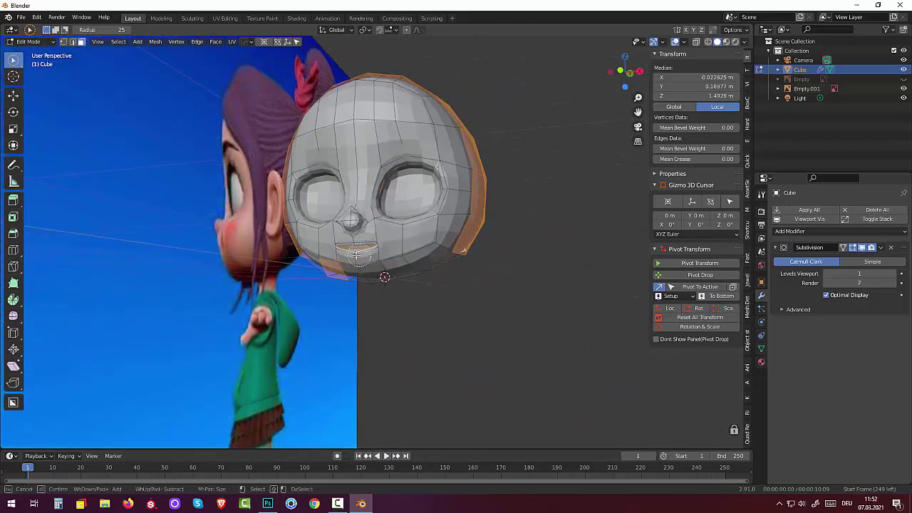
pyautogui.moveTo(339, 280)
pyautogui.mouseDown(button='middle')
pyautogui.moveTo(448, 227)
pyautogui.moveTo(450, 251)
pyautogui.moveTo(437, 252)
pyautogui.mouseUp(button='middle')
# - Hide the Empty and Empty.001 reference images and deselect more lower-edge vertices
pyautogui.click(905, 80)
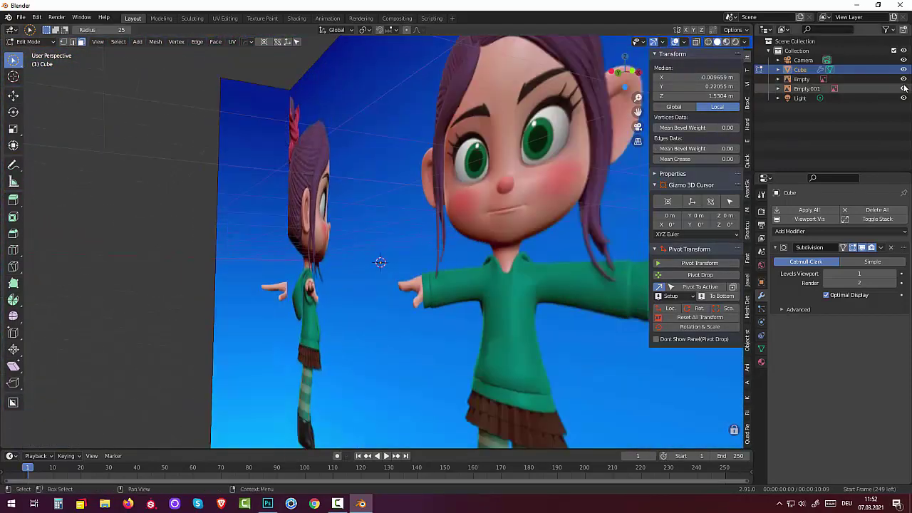
pyautogui.click(904, 80)
pyautogui.click(904, 88)
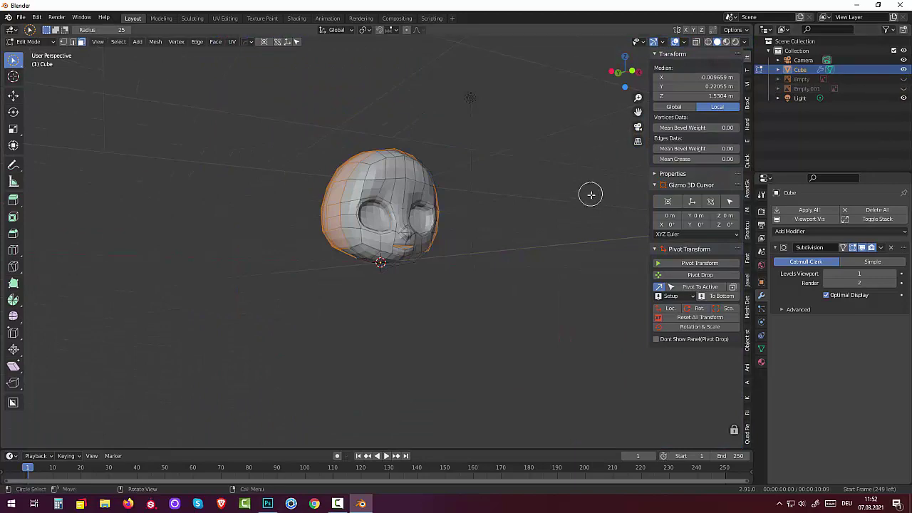
pyautogui.moveTo(591, 193)
pyautogui.mouseDown(button='middle')
pyautogui.moveTo(499, 235)
pyautogui.moveTo(428, 240)
pyautogui.mouseUp(button='middle')
pyautogui.press('c')
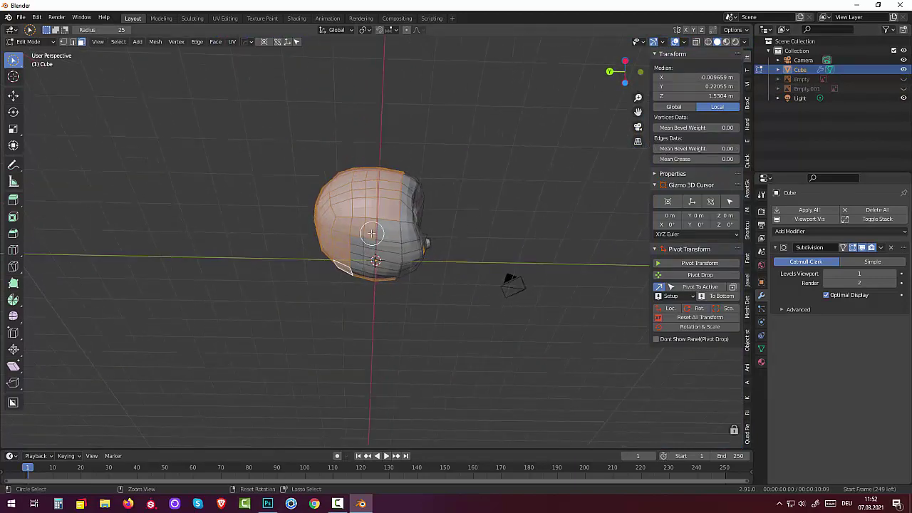
pyautogui.moveTo(360, 280); pyautogui.dragTo(393, 278)
pyautogui.moveTo(393, 277)
pyautogui.mouseDown(button='middle')
pyautogui.moveTo(472, 297)
pyautogui.moveTo(354, 254)
pyautogui.moveTo(448, 238)
pyautogui.moveTo(597, 249)
pyautogui.moveTo(588, 276)
pyautogui.moveTo(623, 263)
pyautogui.moveTo(645, 270)
pyautogui.mouseUp(button='middle')
# - Deselect the far-side vertices in X-Ray, then return to solid display
pyautogui.click(696, 41)
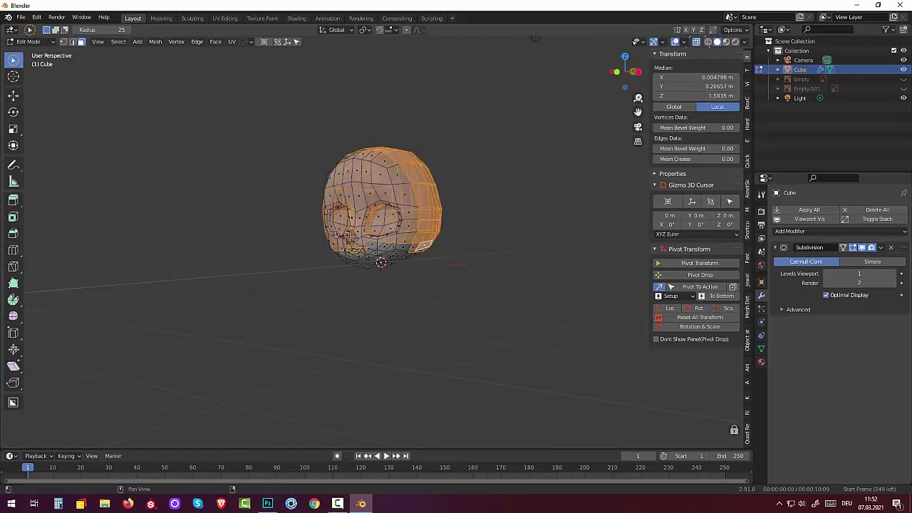
pyautogui.moveTo(380, 260)
pyautogui.mouseDown(button='middle')
pyautogui.moveTo(407, 257)
pyautogui.moveTo(423, 280)
pyautogui.moveTo(385, 253)
pyautogui.mouseUp(button='middle')
pyautogui.press('c')
pyautogui.moveTo(373, 255)
pyautogui.mouseDown()
pyautogui.moveTo(363, 264)
pyautogui.moveTo(361, 244)
pyautogui.moveTo(387, 285)
pyautogui.mouseUp()
pyautogui.rightClick(387, 285)
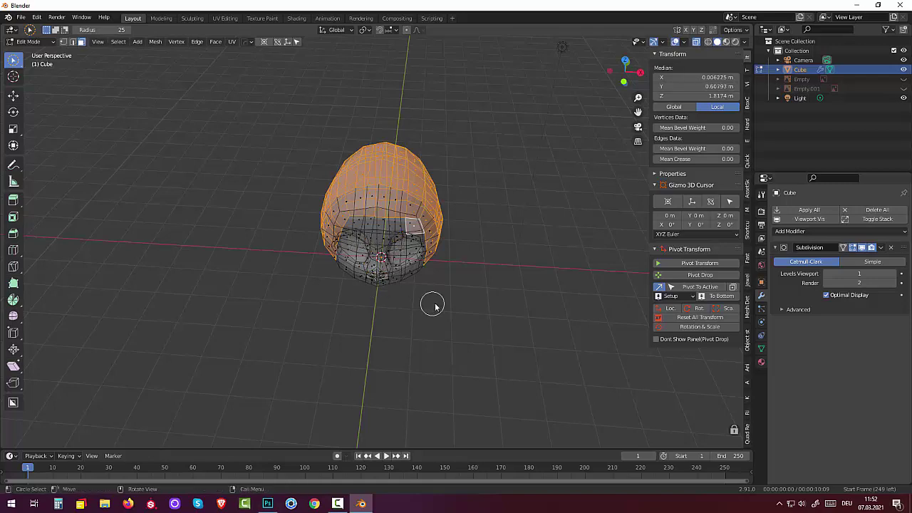
pyautogui.moveTo(432, 306)
pyautogui.mouseDown(button='middle')
pyautogui.moveTo(395, 238)
pyautogui.moveTo(356, 213)
pyautogui.moveTo(346, 255)
pyautogui.mouseUp(button='middle')
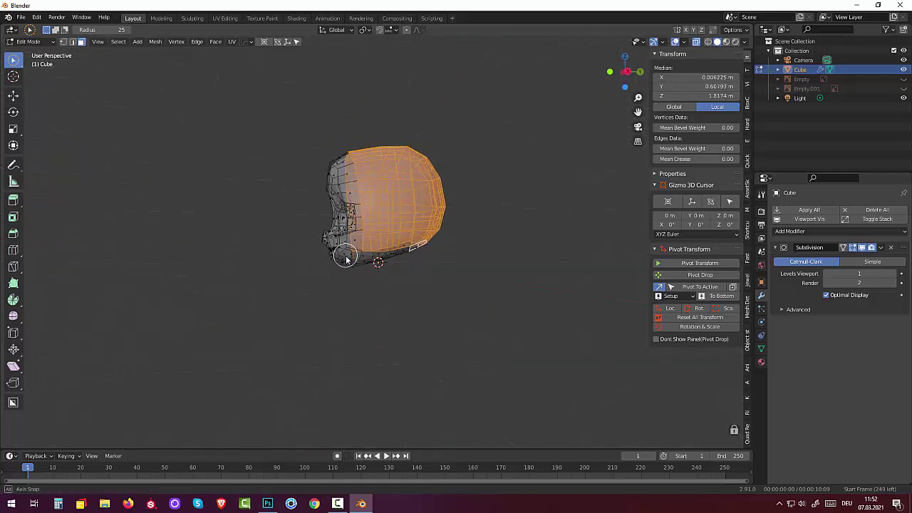
pyautogui.click(696, 42)
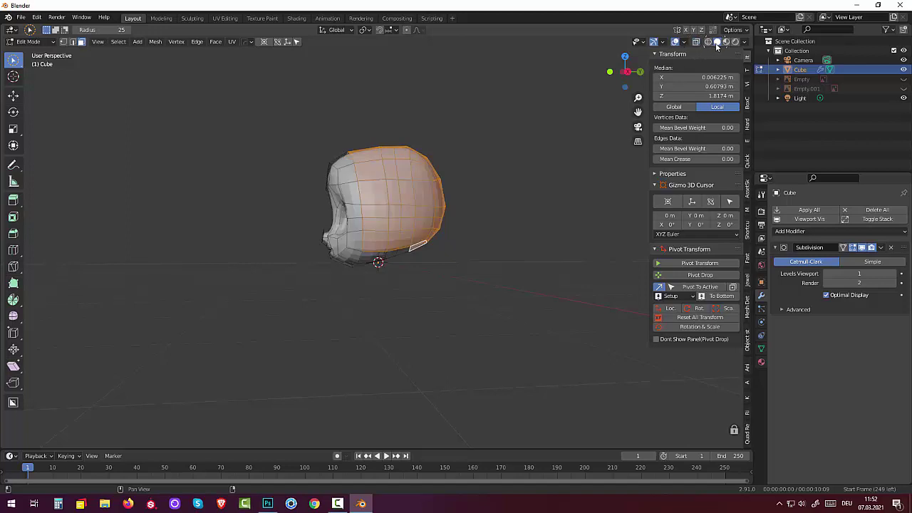
pyautogui.moveTo(466, 228)
pyautogui.mouseDown(button='middle')
pyautogui.moveTo(537, 250)
pyautogui.moveTo(580, 216)
pyautogui.moveTo(560, 240)
pyautogui.moveTo(535, 237)
pyautogui.mouseUp(button='middle')
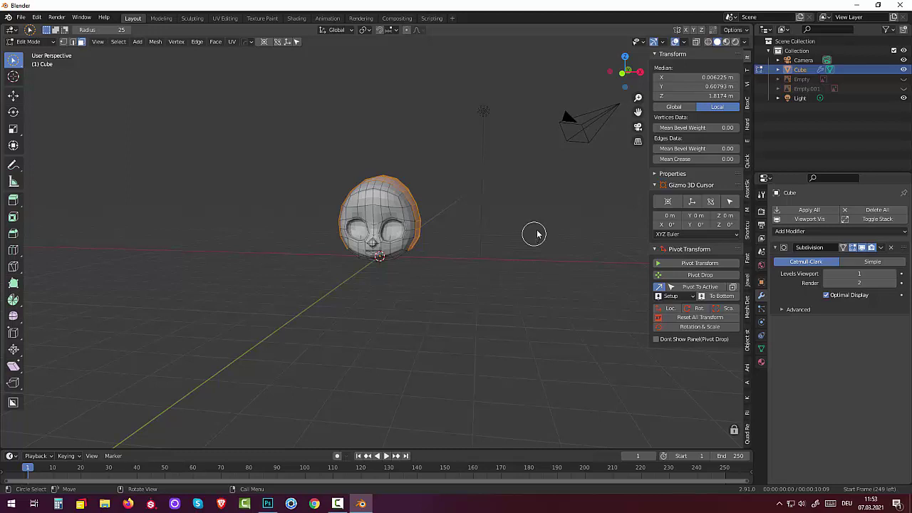
pyautogui.moveTo(550, 213)
pyautogui.mouseDown(button='middle')
pyautogui.moveTo(492, 231)
pyautogui.moveTo(466, 218)
pyautogui.mouseUp(button='middle')
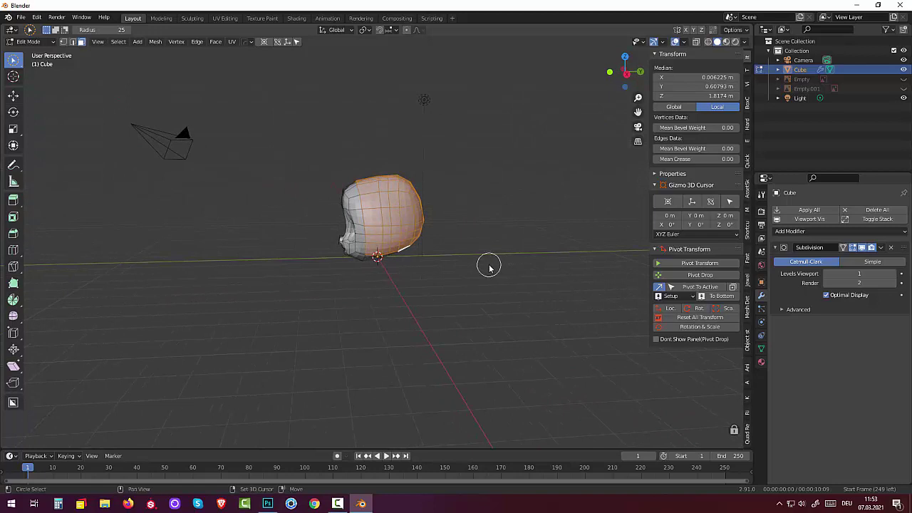
# - Duplicate the scalp faces in place and separate them into a new object
pyautogui.press('g')
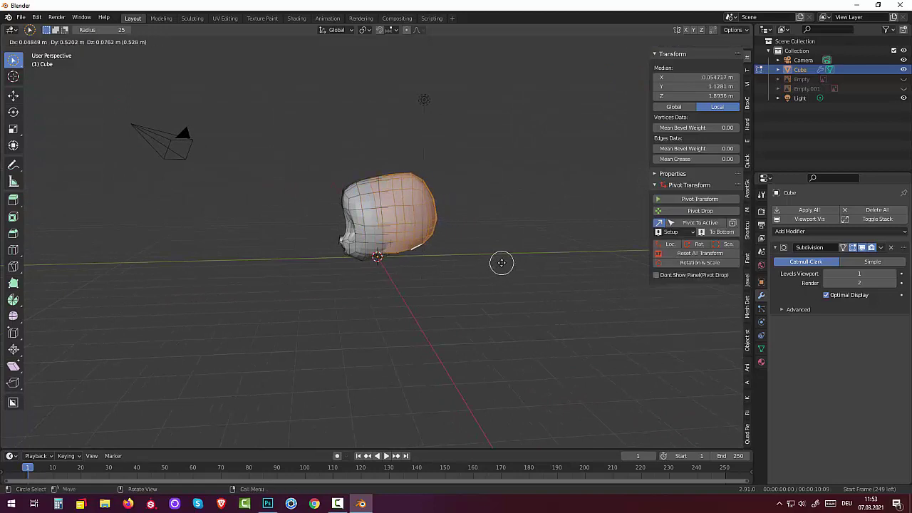
pyautogui.click(510, 265)
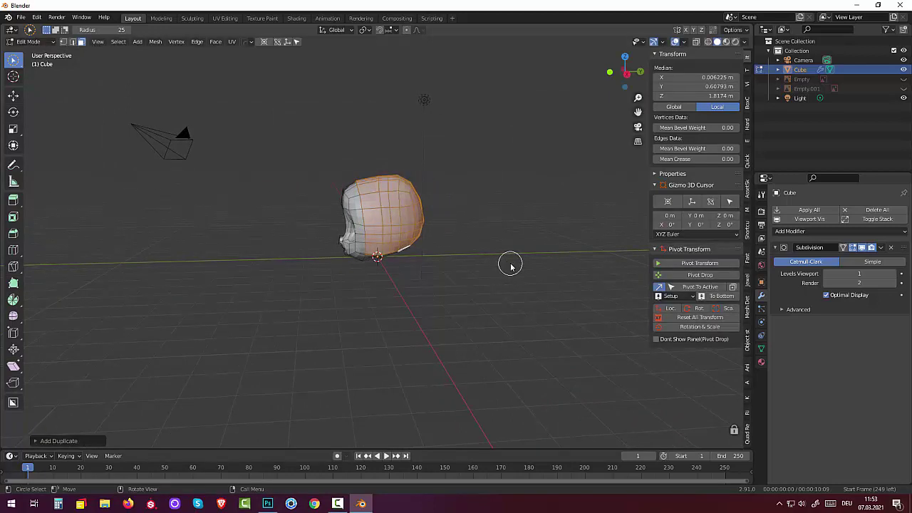
pyautogui.press('p')
pyautogui.click(506, 264)
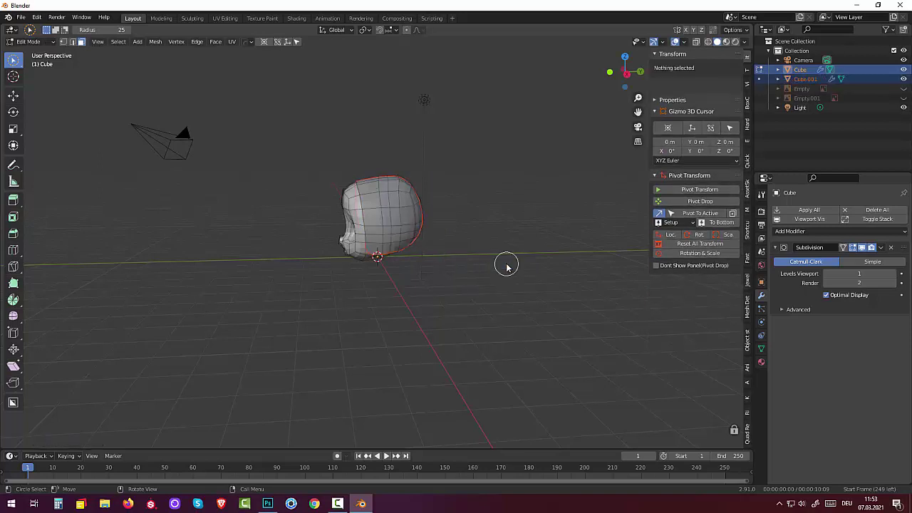
# - Rename Cube.001 to 'haare', return to Object Mode and select it
pyautogui.doubleClick(806, 79)
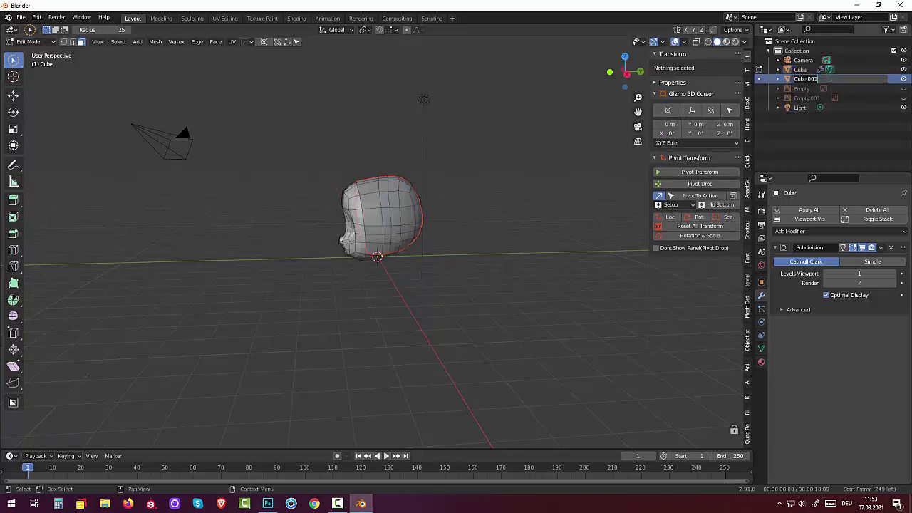
pyautogui.write('He')
pyautogui.press('Return')
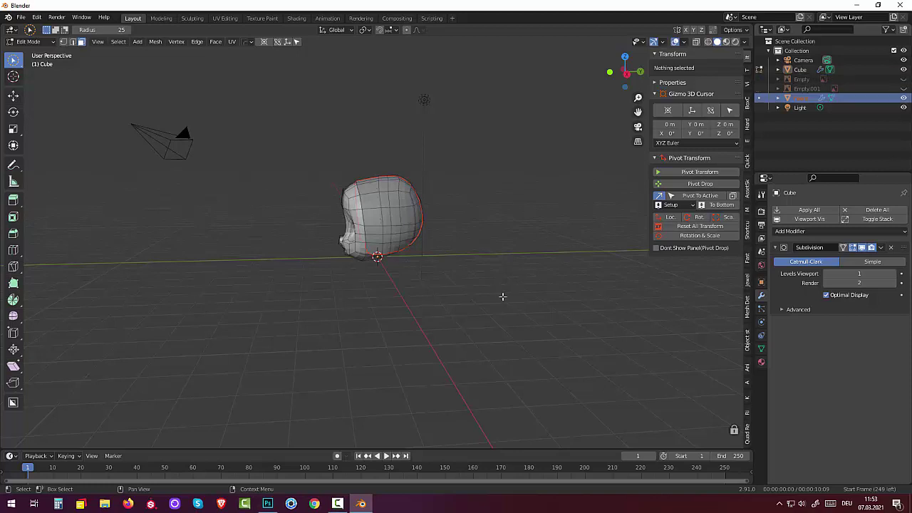
pyautogui.click(31, 43)
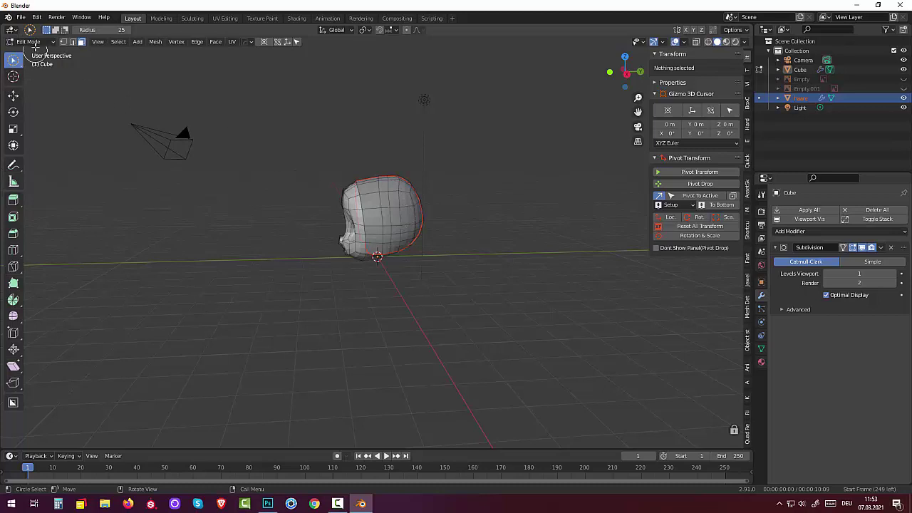
pyautogui.click(31, 41)
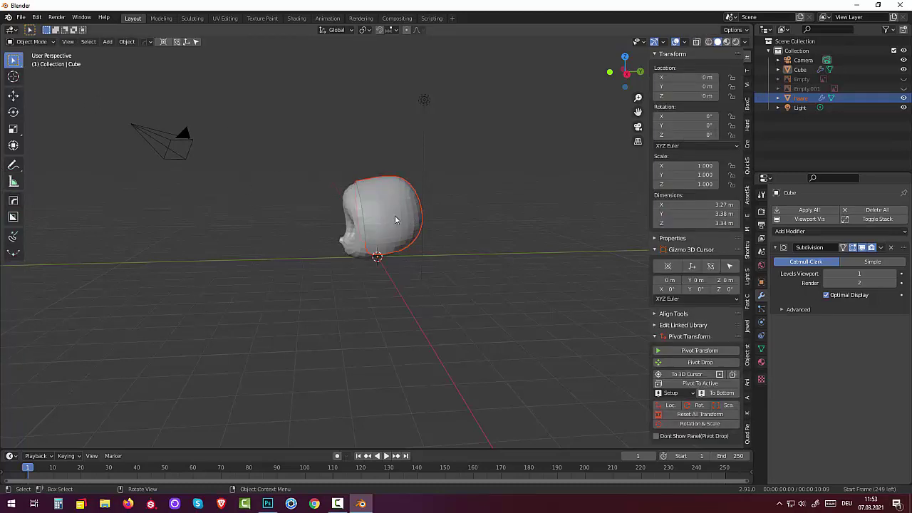
pyautogui.click(394, 216)
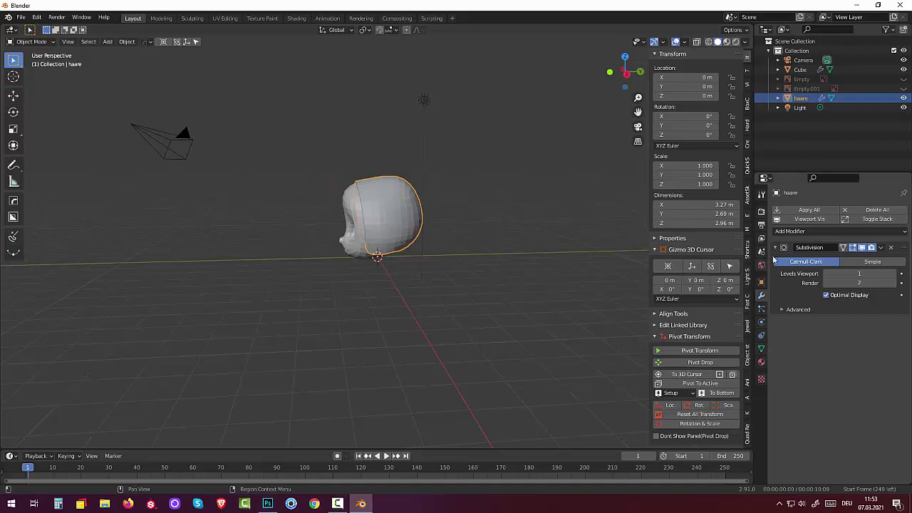
# - Add a Solidify modifier to haare with a thickness of -0.55 m
pyautogui.click(789, 232)
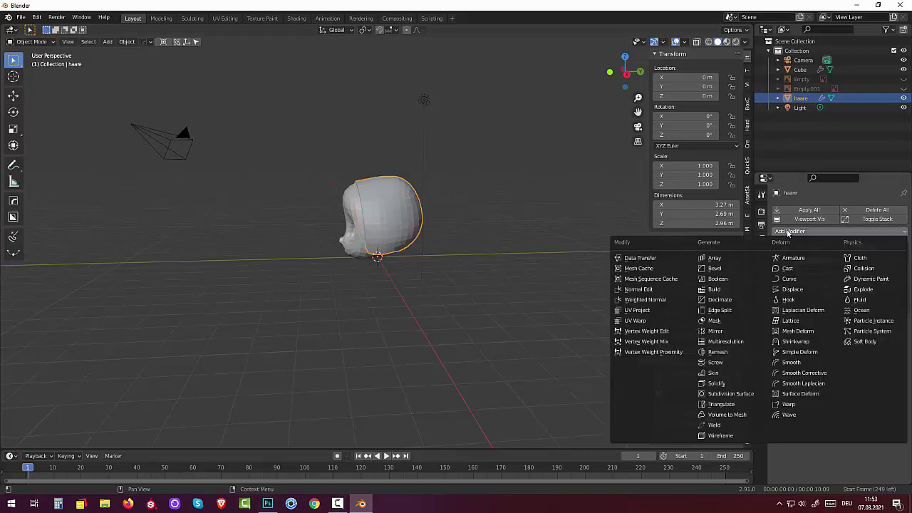
pyautogui.click(719, 383)
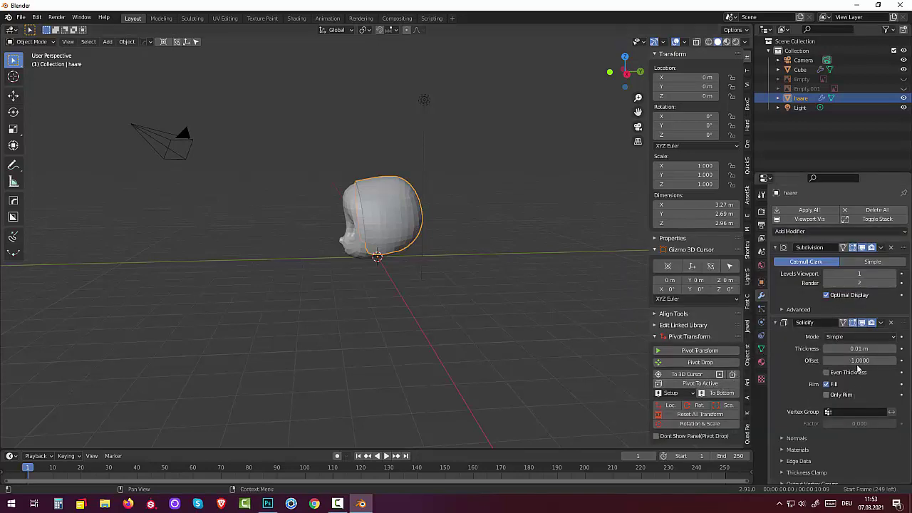
pyautogui.moveTo(859, 349); pyautogui.dragTo(863, 348)
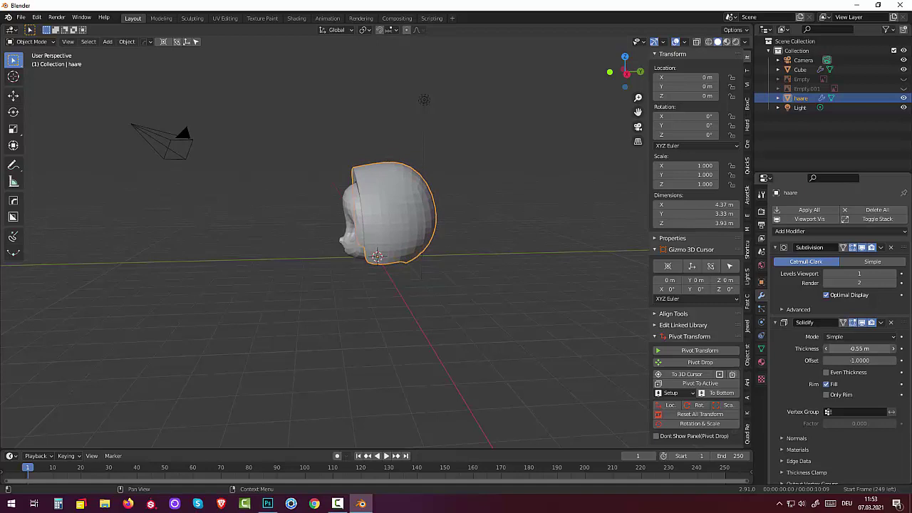
pyautogui.click(543, 349)
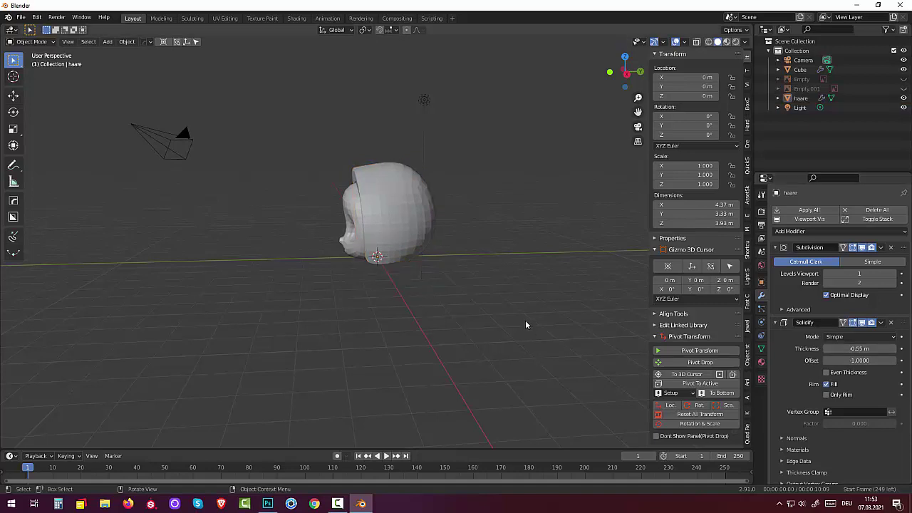
pyautogui.moveTo(525, 320)
pyautogui.mouseDown(button='middle')
pyautogui.moveTo(631, 311)
pyautogui.moveTo(550, 325)
pyautogui.moveTo(523, 306)
pyautogui.moveTo(508, 314)
pyautogui.mouseUp(button='middle')
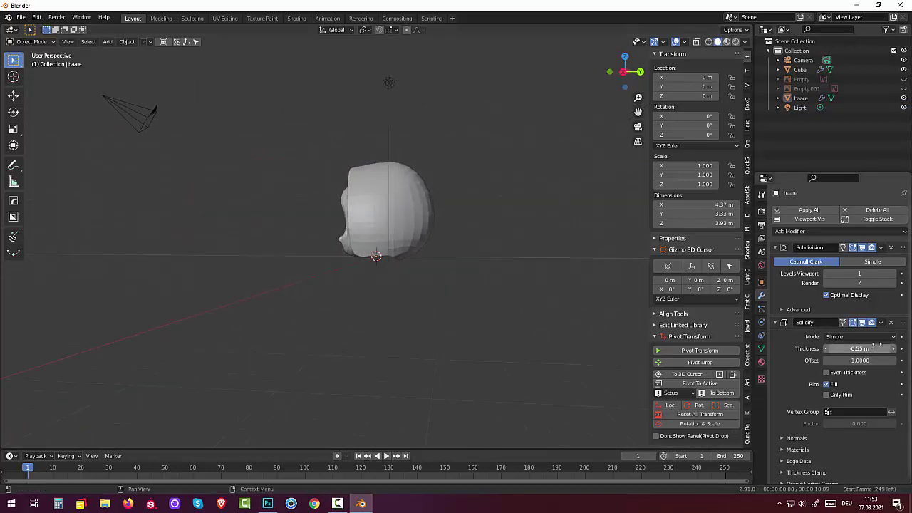
# - Apply the Solidify modifier to the haare mesh
pyautogui.click(882, 324)
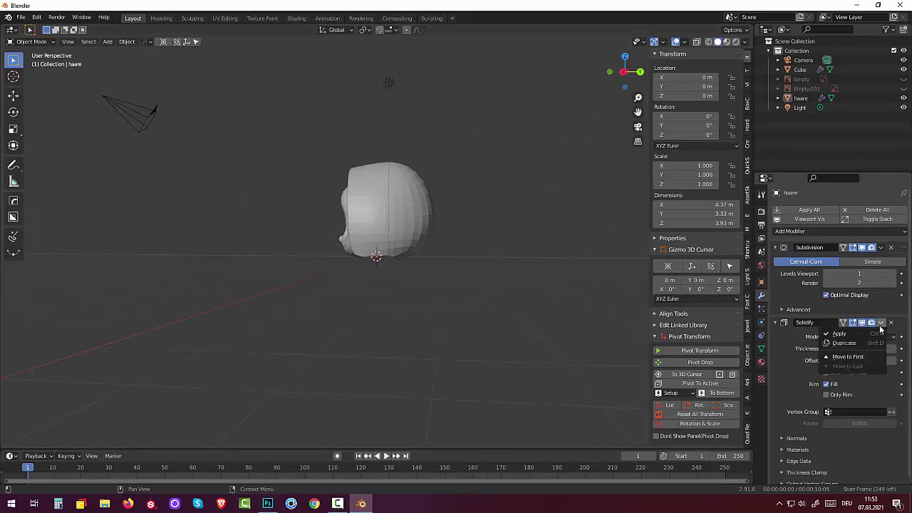
pyautogui.click(853, 335)
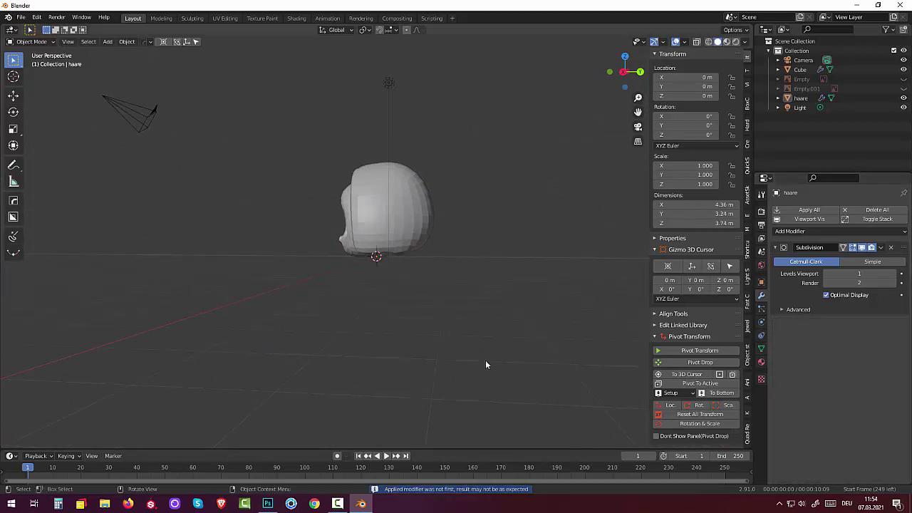
pyautogui.moveTo(485, 360)
pyautogui.mouseDown(button='middle')
pyautogui.moveTo(539, 343)
pyautogui.moveTo(597, 347)
pyautogui.moveTo(622, 318)
pyautogui.moveTo(529, 317)
pyautogui.moveTo(486, 334)
pyautogui.moveTo(512, 312)
pyautogui.moveTo(527, 256)
pyautogui.moveTo(446, 269)
pyautogui.mouseUp(button='middle')
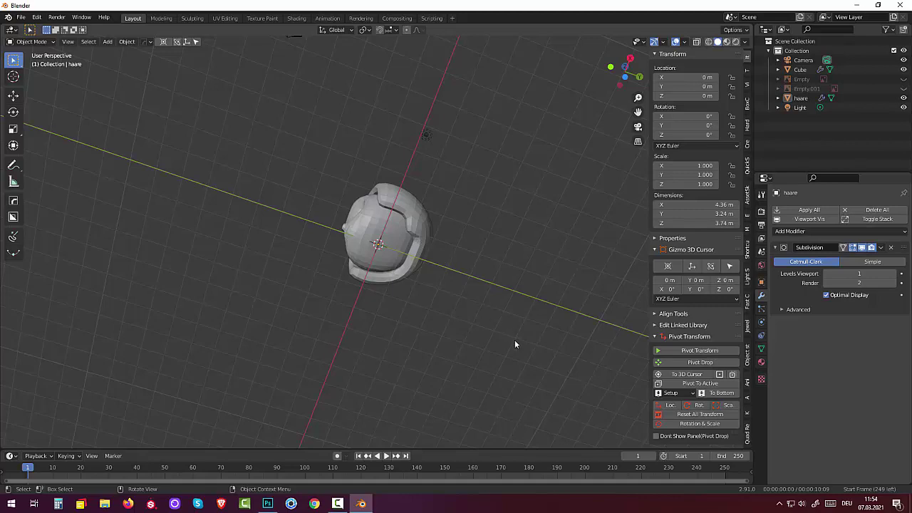
# - Undo the applied Solidify and put haare into Edit Mode
pyautogui.hotkey('ctrl', 'shift', 's')
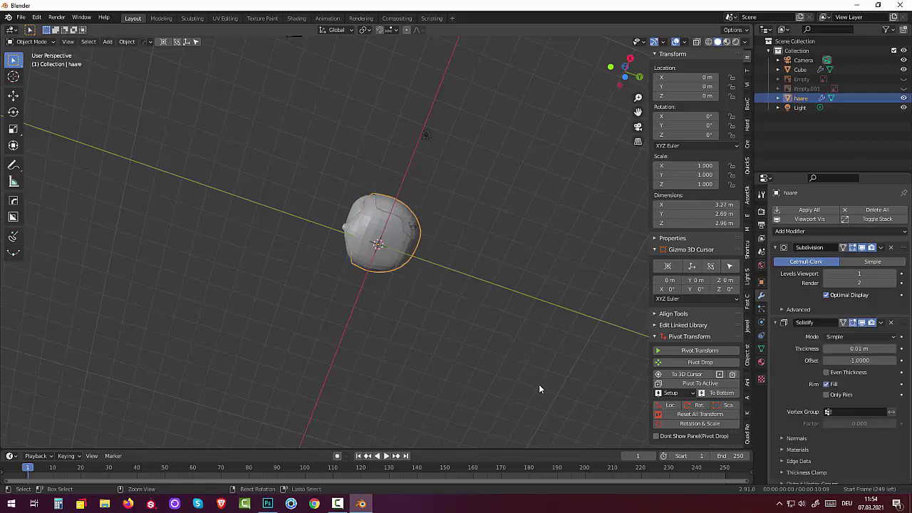
pyautogui.moveTo(539, 389)
pyautogui.mouseDown(button='middle')
pyautogui.moveTo(508, 406)
pyautogui.moveTo(461, 347)
pyautogui.mouseUp(button='middle')
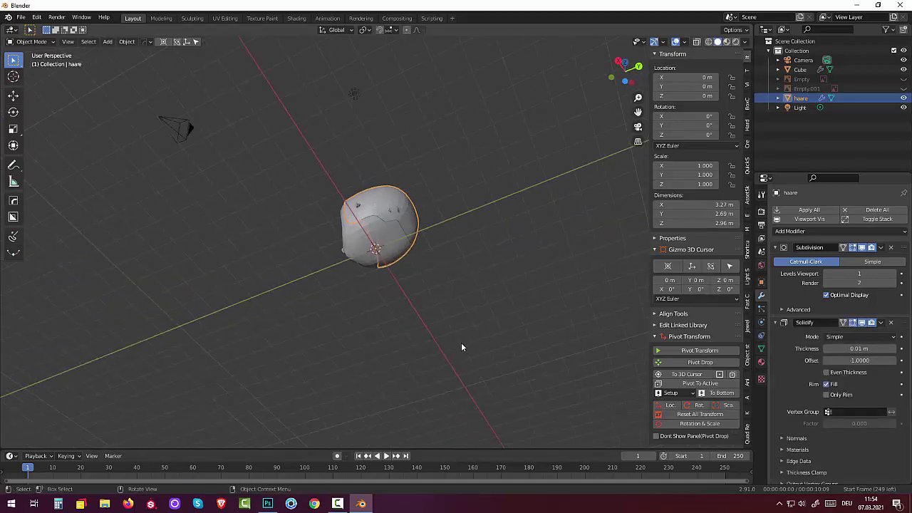
pyautogui.scroll(2, 461, 347)
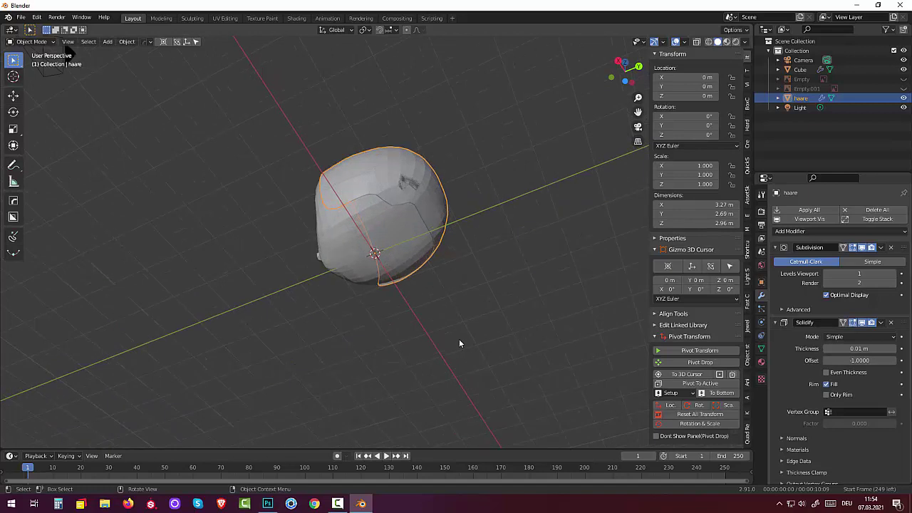
pyautogui.click(32, 41)
pyautogui.click(27, 63)
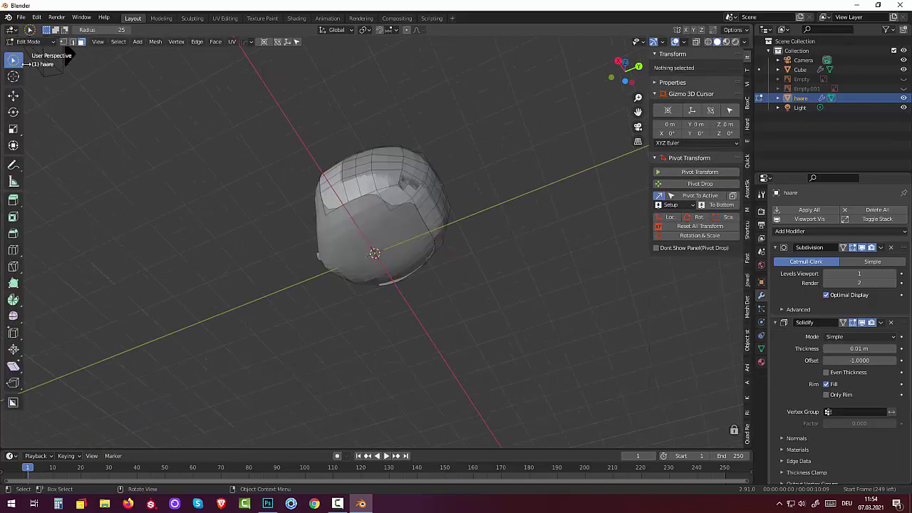
# - Delete a patch of faces near the top of haare using Only Edges & Faces
pyautogui.click(398, 202)
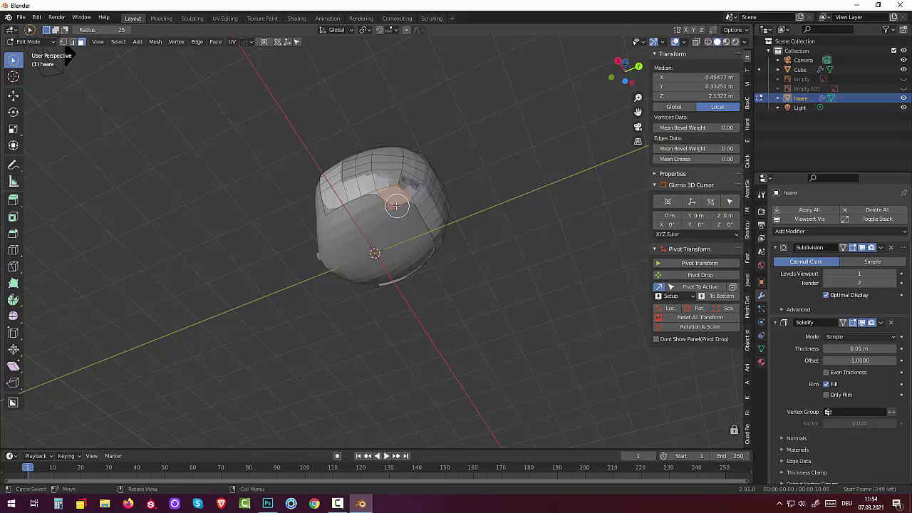
pyautogui.press('x')
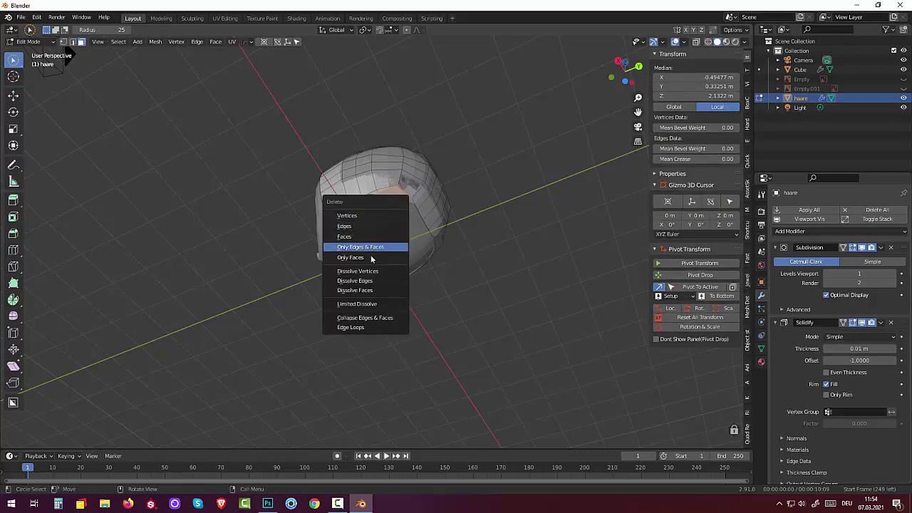
pyautogui.click(349, 237)
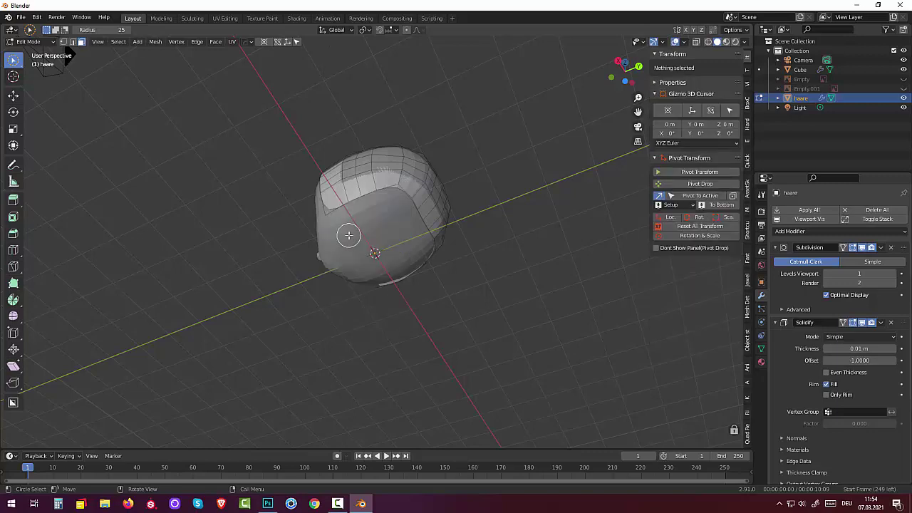
pyautogui.moveTo(413, 240); pyautogui.dragTo(452, 335, button='middle')
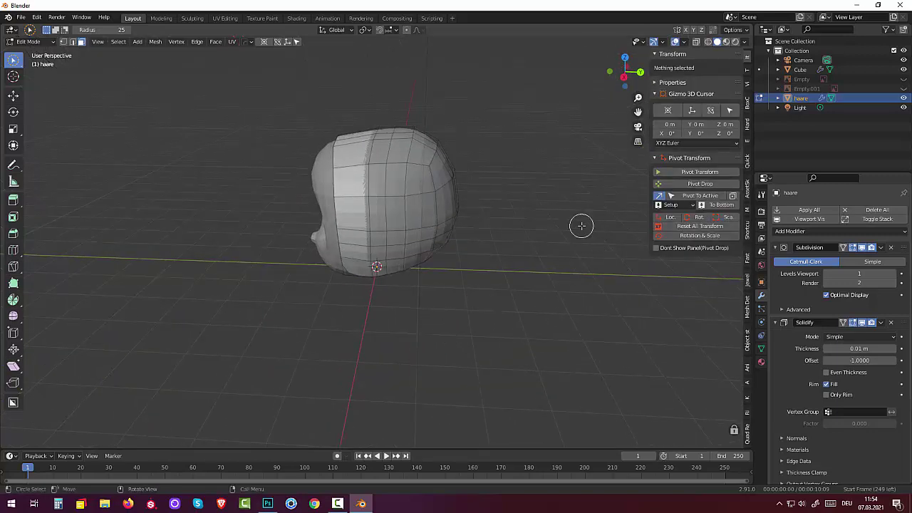
# - Try Solidify with offset 0 and 0.51 m thickness on haare, then delete the modifier
pyautogui.press('-')
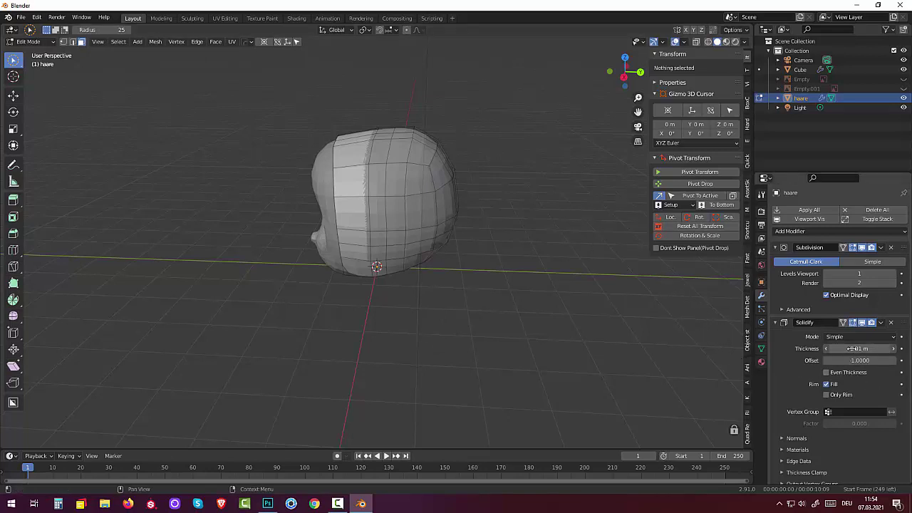
pyautogui.click(852, 349)
pyautogui.press('Return')
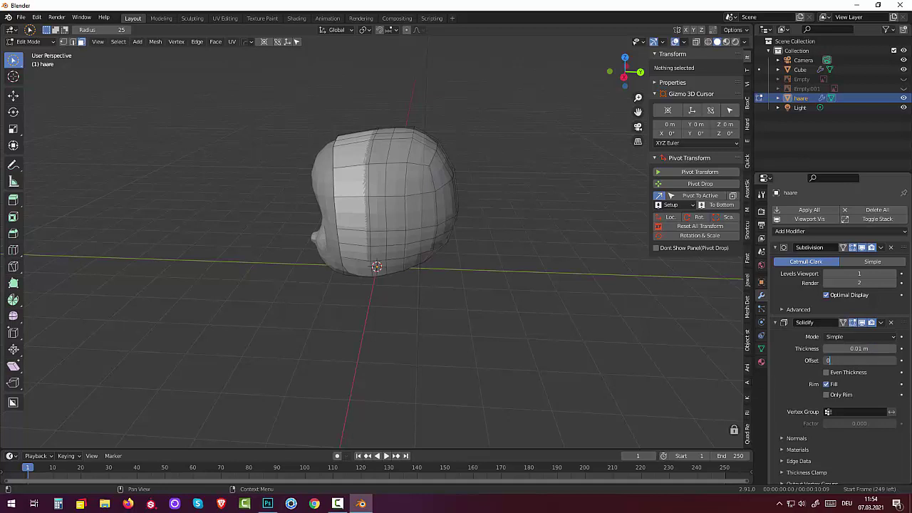
pyautogui.press('Return')
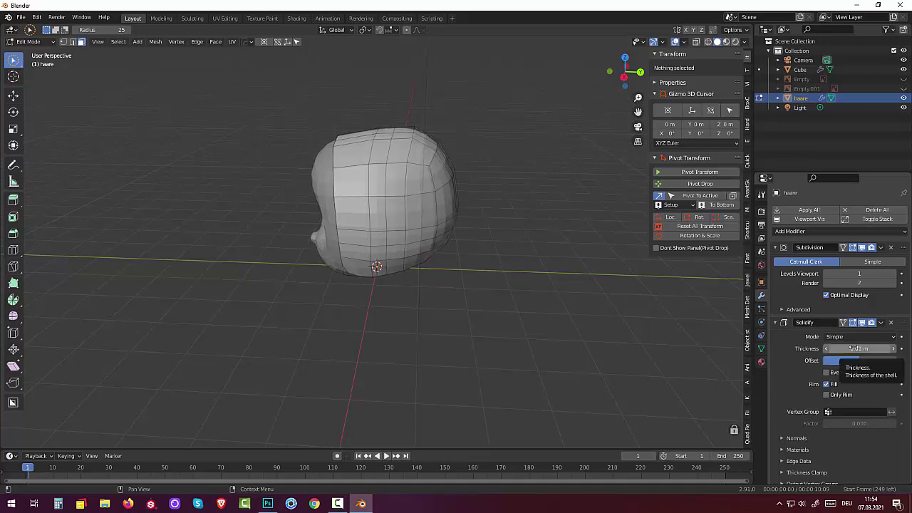
pyautogui.moveTo(852, 348); pyautogui.dragTo(880, 349)
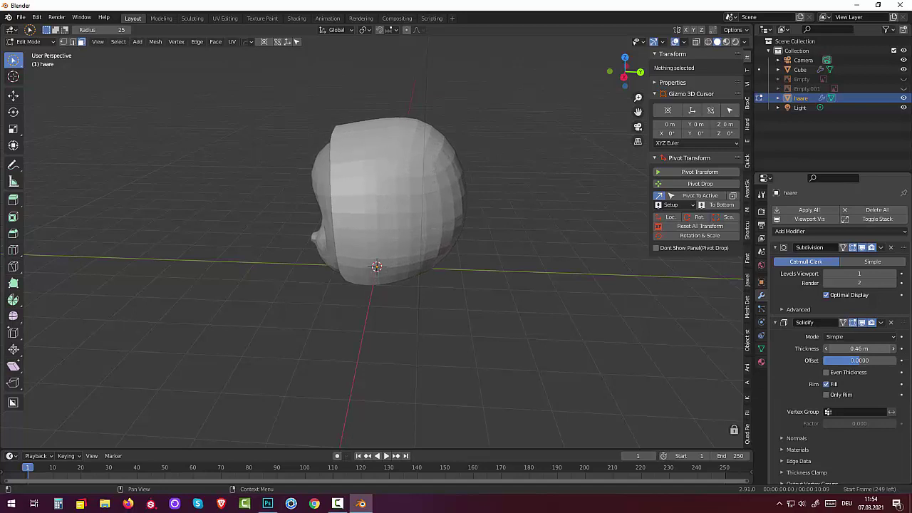
pyautogui.moveTo(603, 330)
pyautogui.mouseDown(button='middle')
pyautogui.moveTo(590, 302)
pyautogui.moveTo(605, 283)
pyautogui.moveTo(656, 285)
pyautogui.moveTo(739, 332)
pyautogui.mouseUp(button='middle')
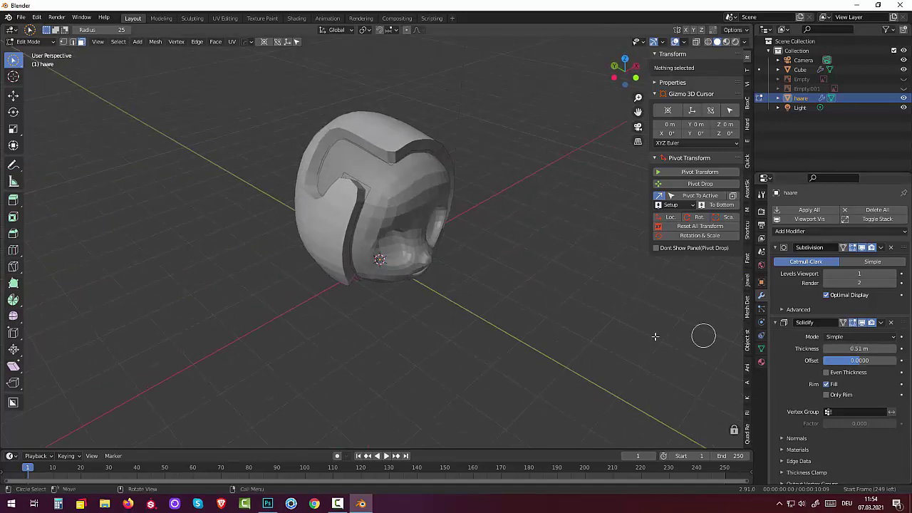
pyautogui.hotkey('alt', 'h')
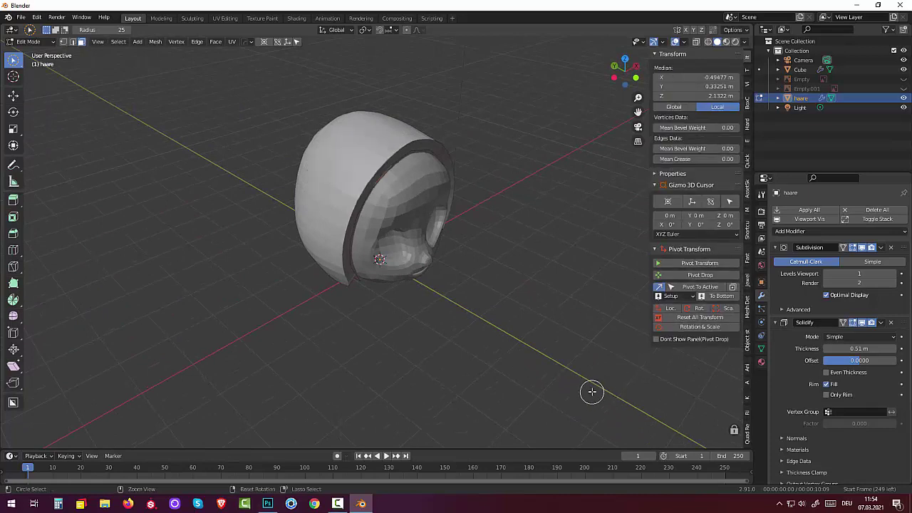
pyautogui.hotkey('alt', 'a')
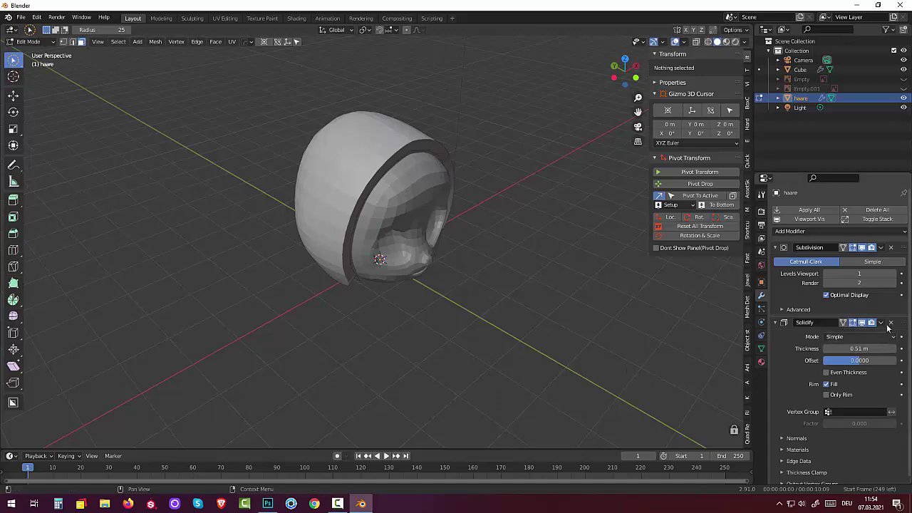
pyautogui.click(891, 324)
# - Hide the Cube and delete the front underside faces of the haare shell
pyautogui.moveTo(513, 328); pyautogui.dragTo(605, 221, button='middle')
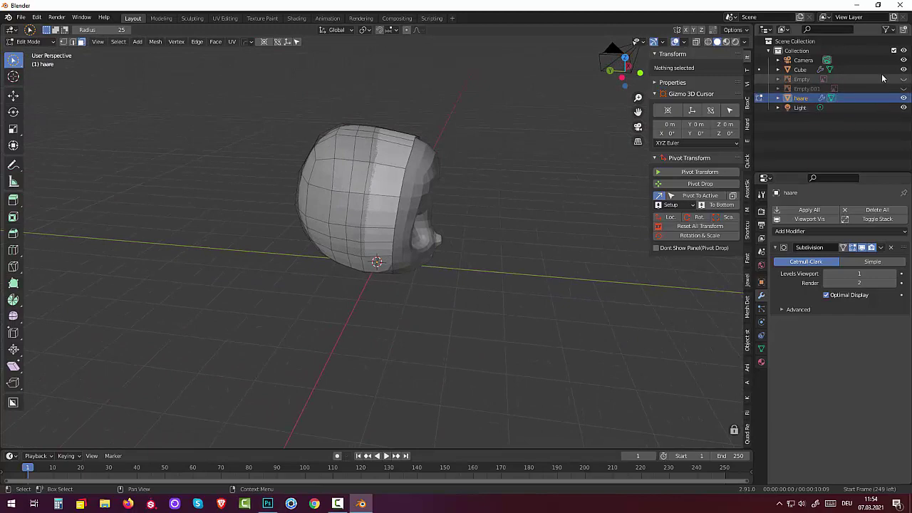
pyautogui.click(904, 70)
pyautogui.moveTo(468, 250)
pyautogui.mouseDown(button='middle')
pyautogui.moveTo(320, 295)
pyautogui.moveTo(283, 261)
pyautogui.moveTo(332, 196)
pyautogui.moveTo(635, 254)
pyautogui.moveTo(334, 312)
pyautogui.mouseUp(button='middle')
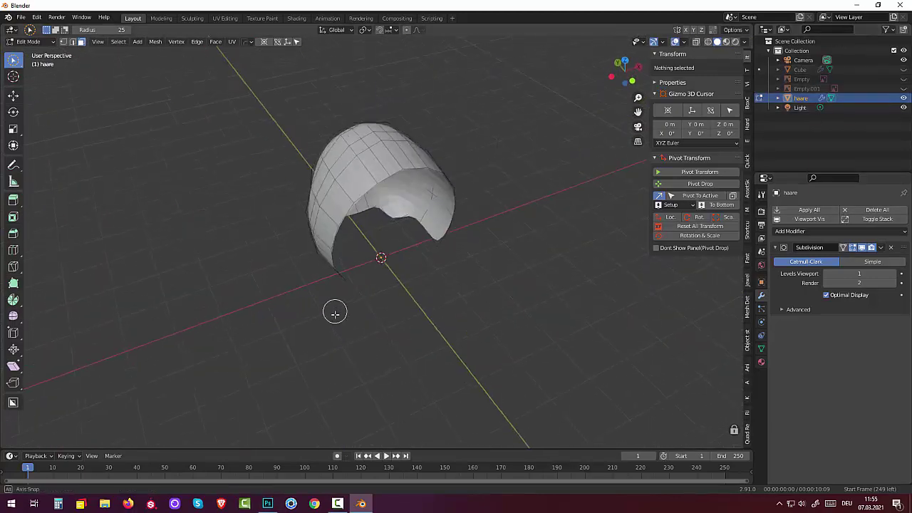
pyautogui.click(388, 227)
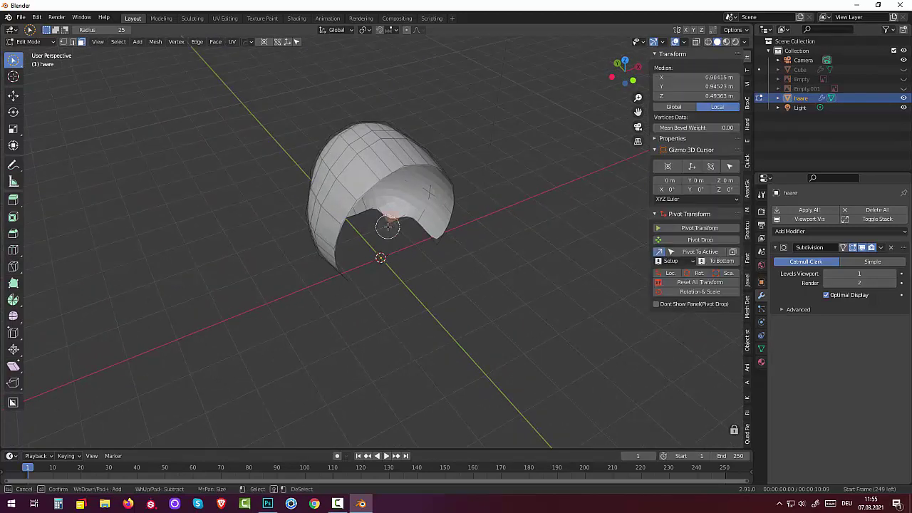
pyautogui.press('x')
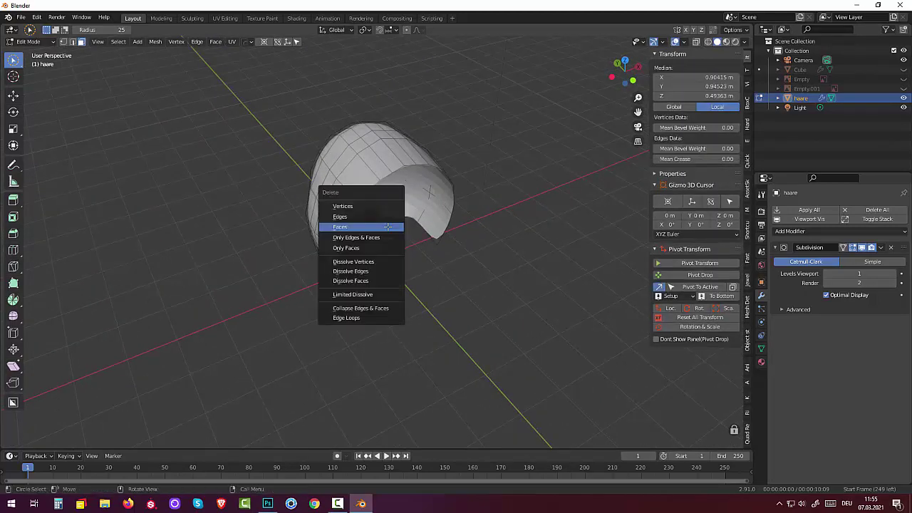
pyautogui.click(386, 226)
pyautogui.moveTo(389, 282)
pyautogui.mouseDown(button='middle')
pyautogui.moveTo(464, 260)
pyautogui.moveTo(402, 270)
pyautogui.mouseUp(button='middle')
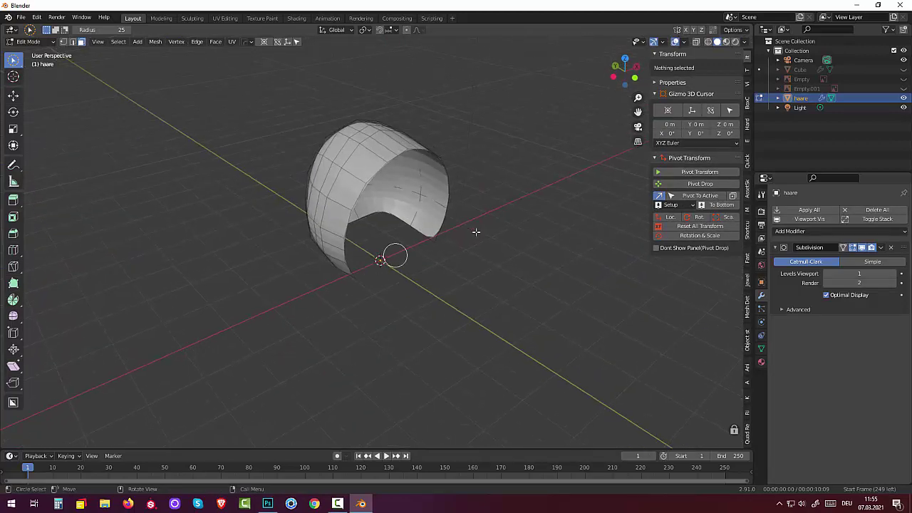
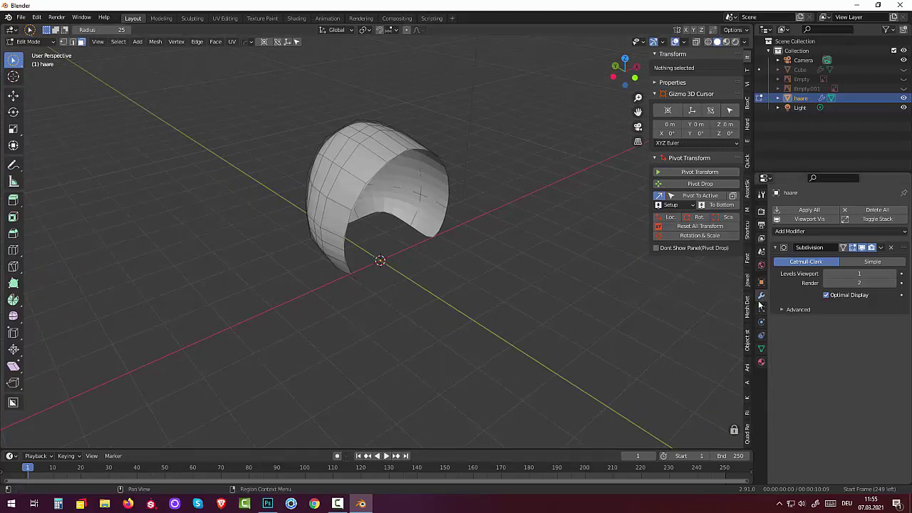
# - Add a Solidify modifier to the haare shell with offset 0 and 0.3 m thickness
pyautogui.click(787, 233)
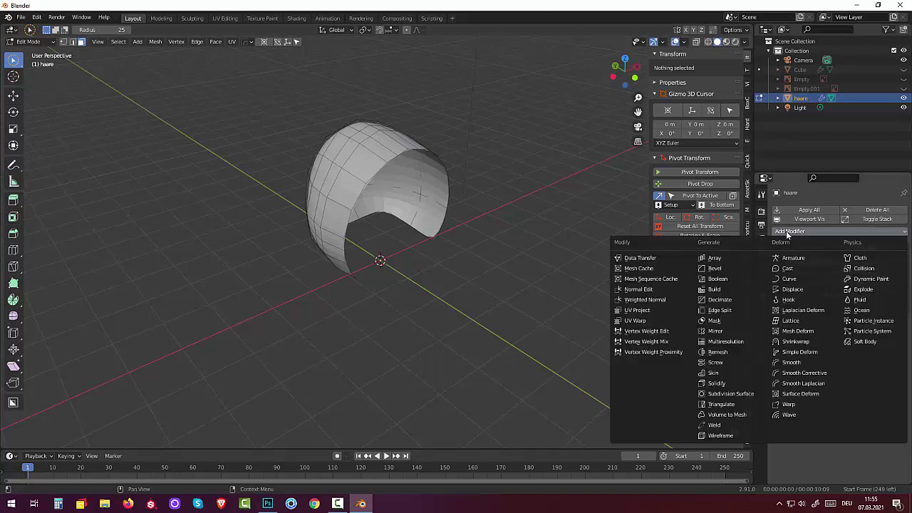
pyautogui.click(720, 384)
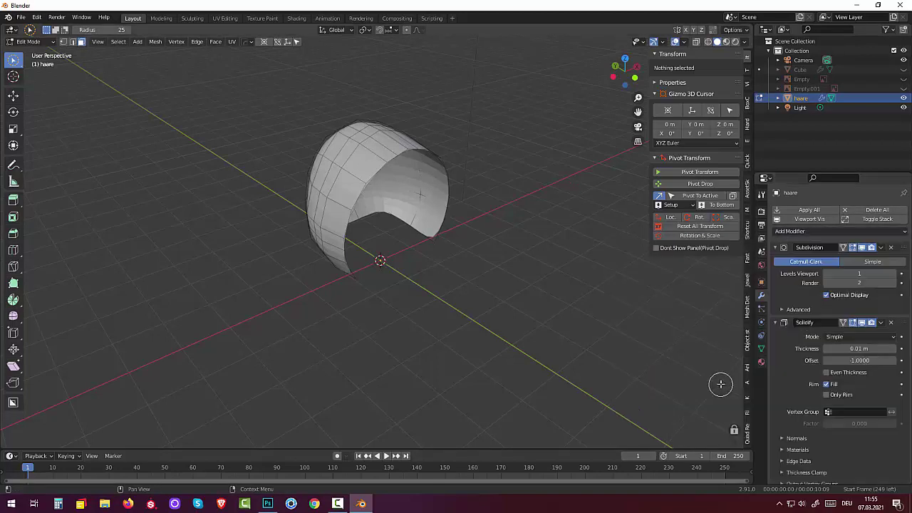
pyautogui.click(858, 362)
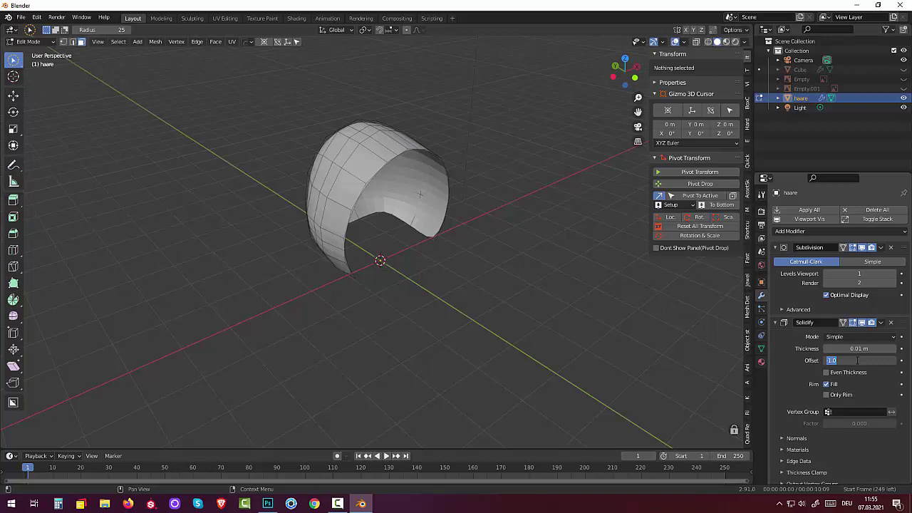
pyautogui.write('0')
pyautogui.press('Return')
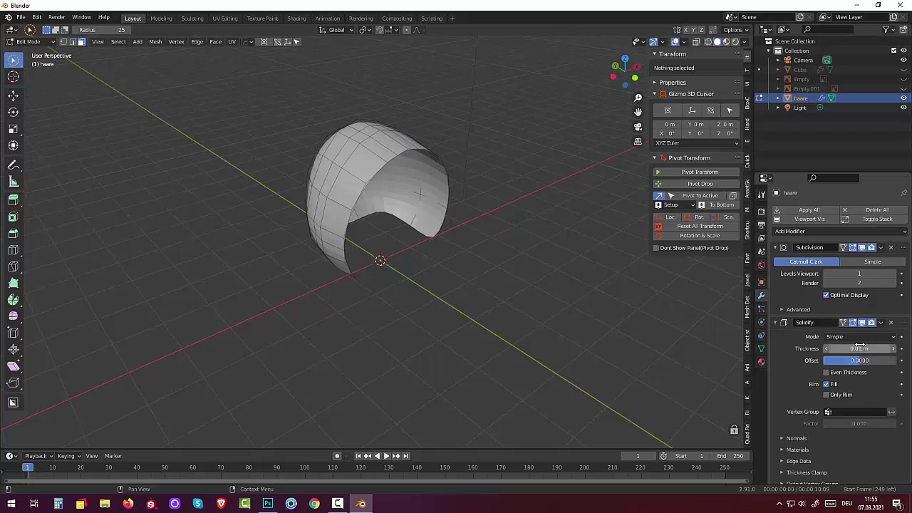
pyautogui.moveTo(857, 349)
pyautogui.mouseDown()
pyautogui.moveTo(887, 349)
pyautogui.moveTo(838, 349)
pyautogui.moveTo(846, 349)
pyautogui.mouseUp()
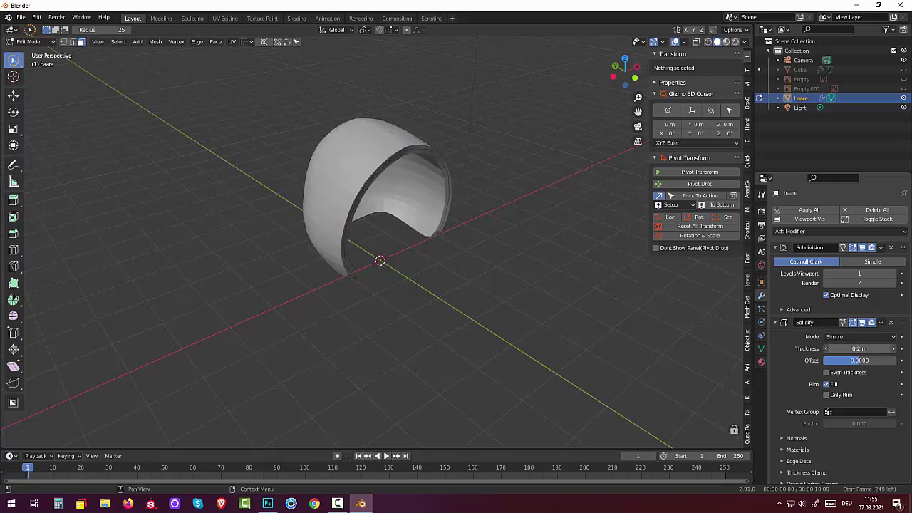
pyautogui.moveTo(543, 357)
pyautogui.mouseDown(button='middle')
pyautogui.moveTo(456, 330)
pyautogui.moveTo(485, 328)
pyautogui.mouseUp(button='middle')
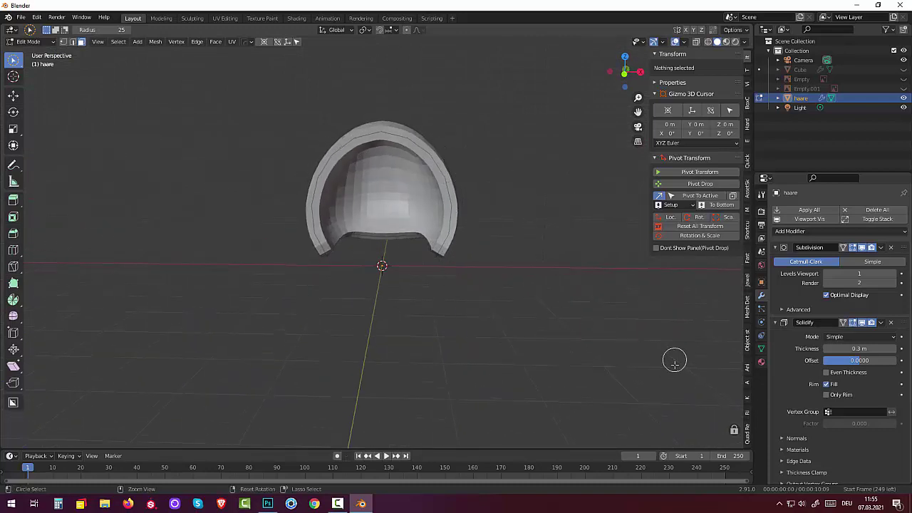
# - Undo four times to revert the Solidify and the rename on the hair cap
pyautogui.hotkey('ctrl', 'z')
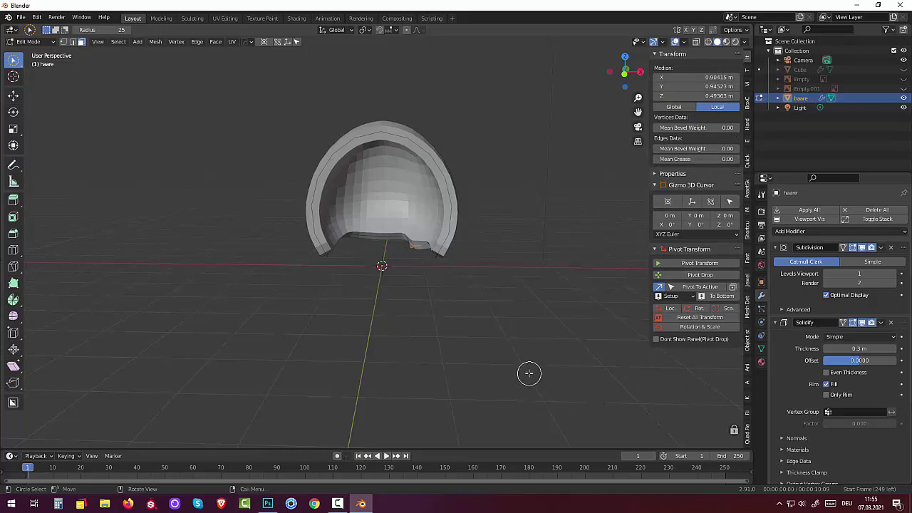
pyautogui.hotkey('ctrl', 'z')
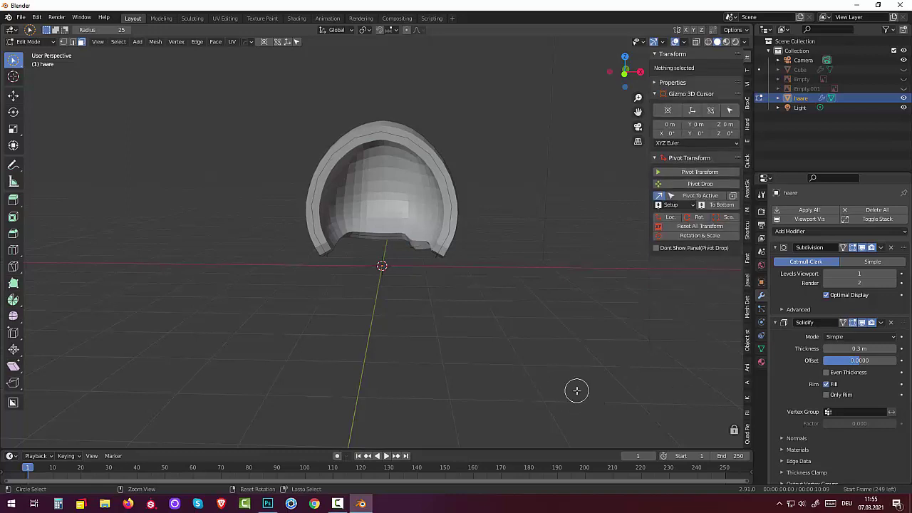
pyautogui.hotkey('ctrl', 'z')
pyautogui.hotkey('ctrl', 'z')
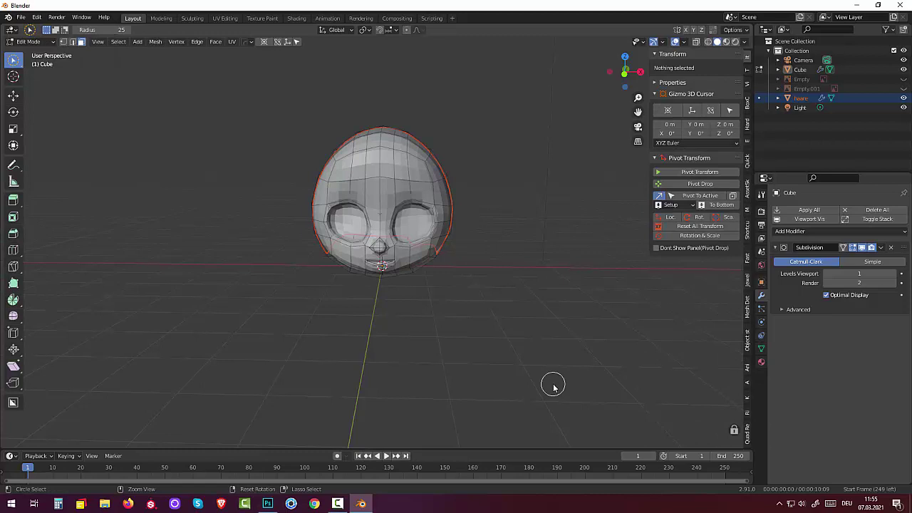
pyautogui.hotkey('ctrl', 'z')
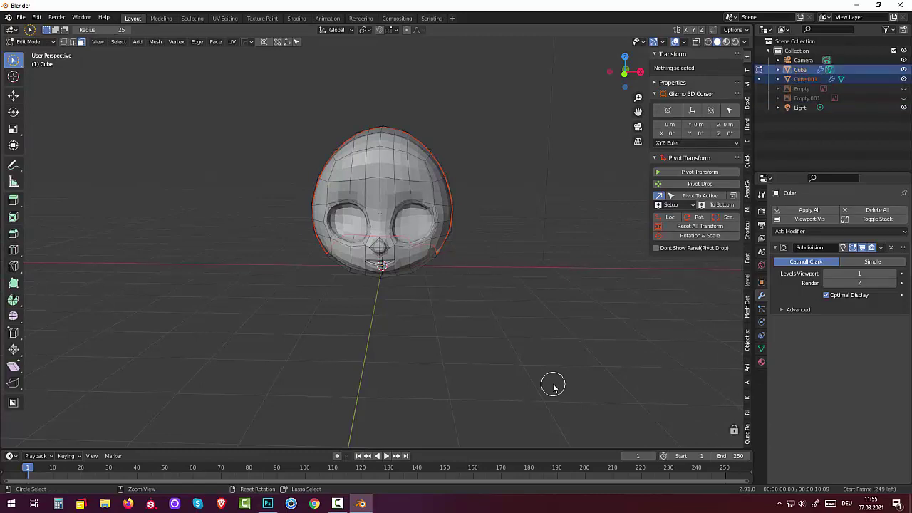
# - Switch back to Object Mode with the hair cap shown over the head
pyautogui.moveTo(556, 317)
pyautogui.mouseDown(button='middle')
pyautogui.moveTo(501, 370)
pyautogui.moveTo(457, 318)
pyautogui.mouseUp(button='middle')
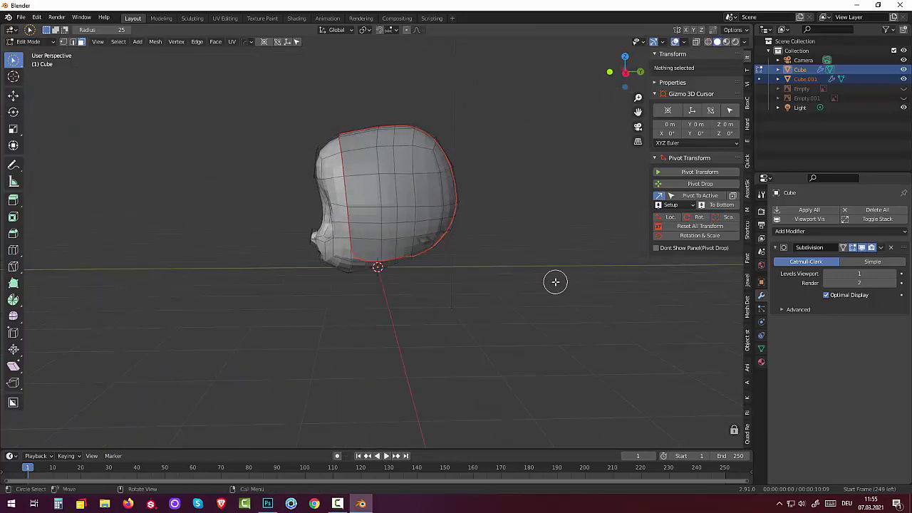
pyautogui.click(25, 42)
pyautogui.click(28, 51)
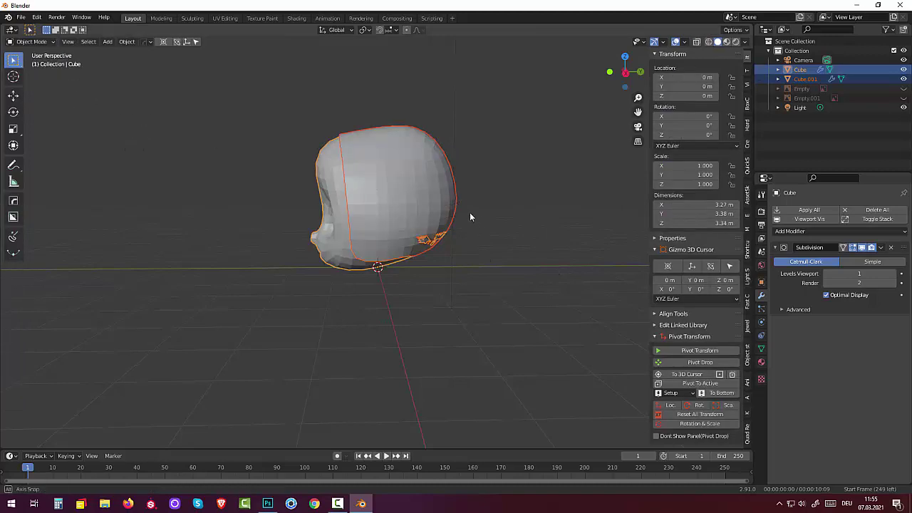
pyautogui.moveTo(469, 212)
pyautogui.mouseDown(button='middle')
pyautogui.moveTo(426, 181)
pyautogui.moveTo(424, 146)
pyautogui.moveTo(459, 130)
pyautogui.moveTo(568, 265)
pyautogui.mouseUp(button='middle')
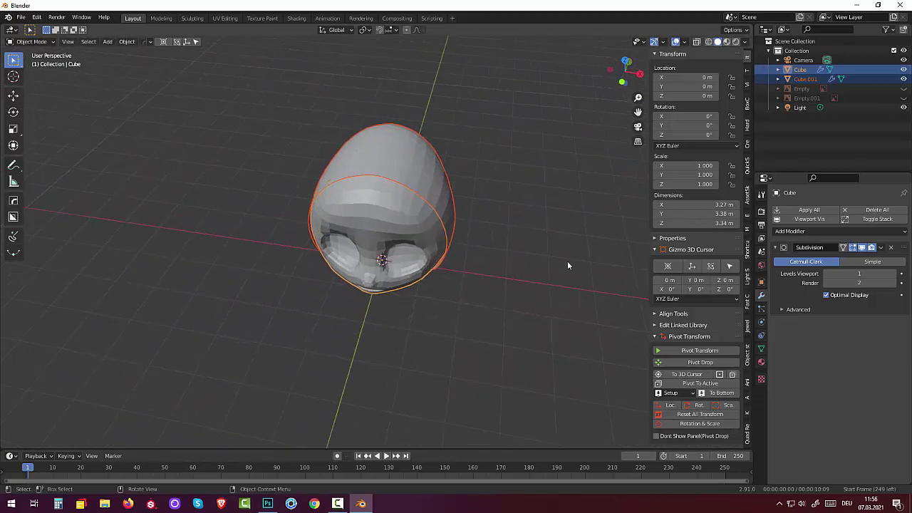
# - Hide the head and put the Cube.001 hair cap into Edit Mode
pyautogui.click(903, 78)
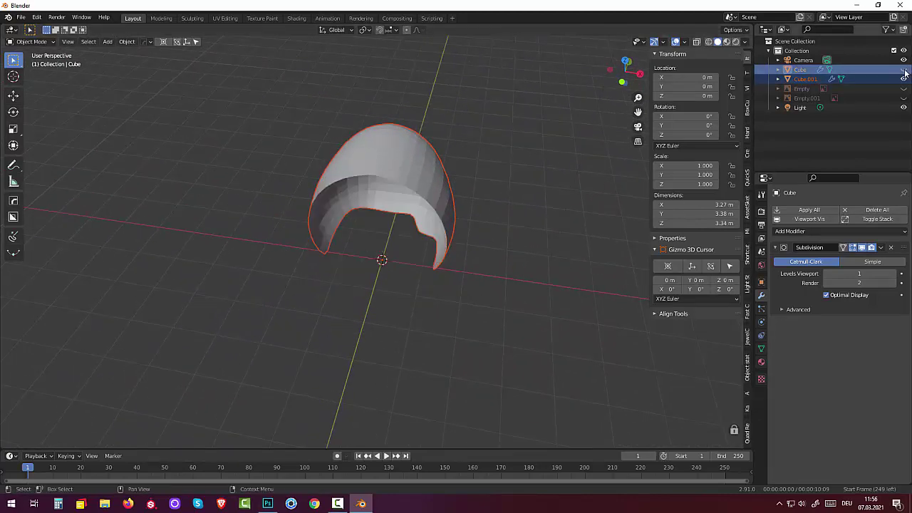
pyautogui.click(806, 79)
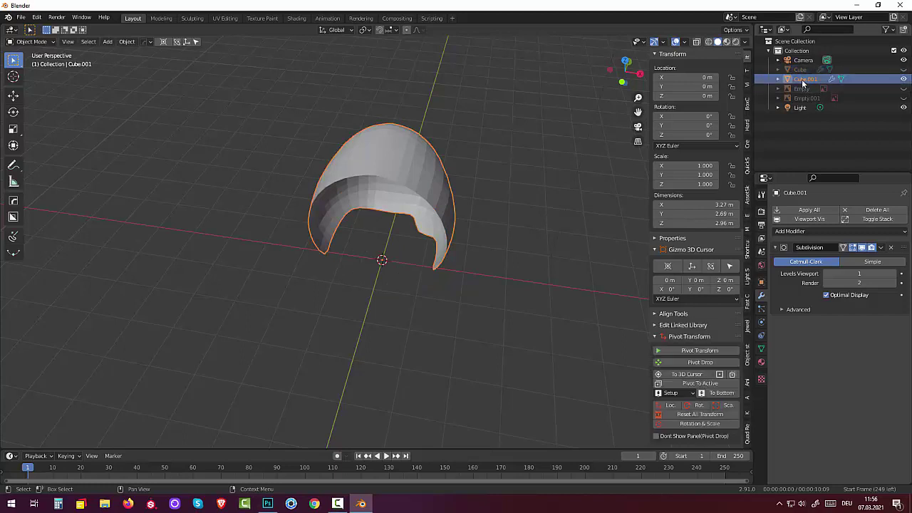
pyautogui.click(29, 46)
pyautogui.click(29, 65)
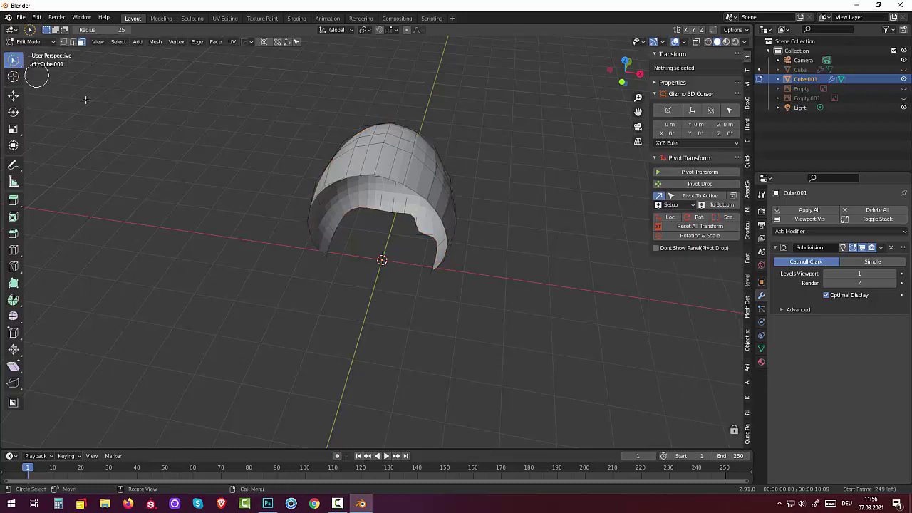
# - Delete the faces at the cap's lower front edge and return to Object Mode
pyautogui.click(417, 230)
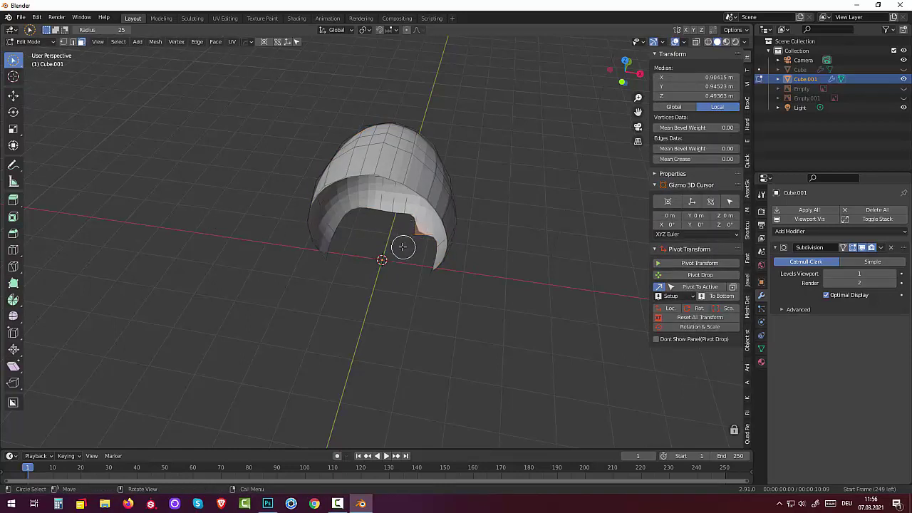
pyautogui.press('x')
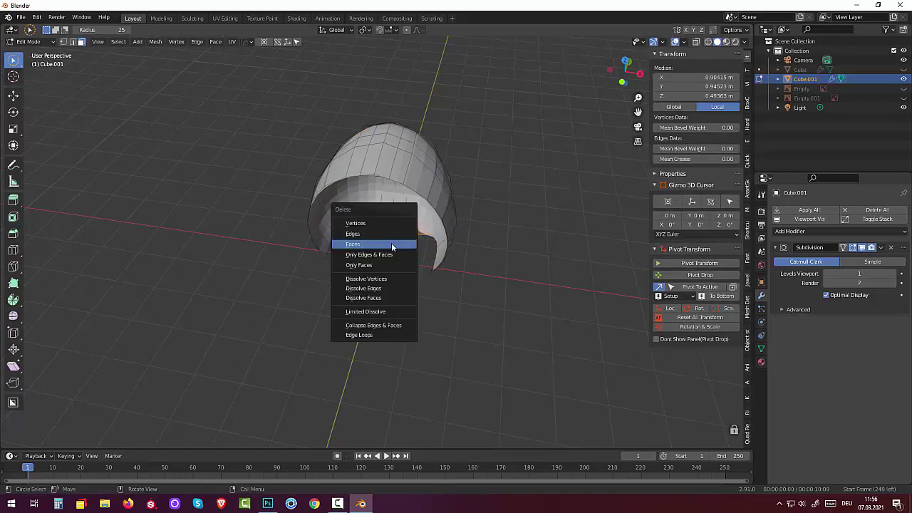
pyautogui.click(392, 247)
pyautogui.moveTo(594, 301)
pyautogui.mouseDown(button='middle')
pyautogui.moveTo(560, 275)
pyautogui.moveTo(550, 245)
pyautogui.moveTo(587, 252)
pyautogui.moveTo(523, 252)
pyautogui.mouseUp(button='middle')
pyautogui.scroll(2, 521, 250)
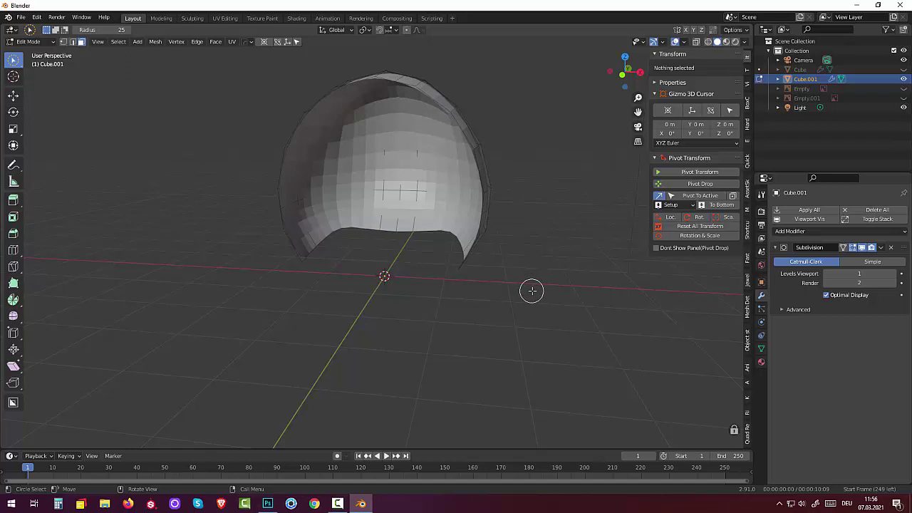
pyautogui.click(33, 43)
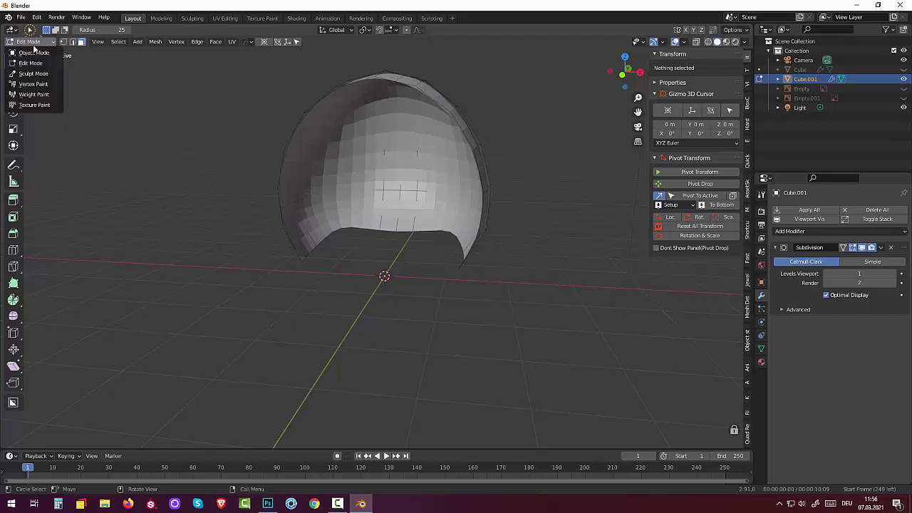
pyautogui.click(34, 53)
pyautogui.moveTo(430, 200); pyautogui.dragTo(427, 203, button='middle')
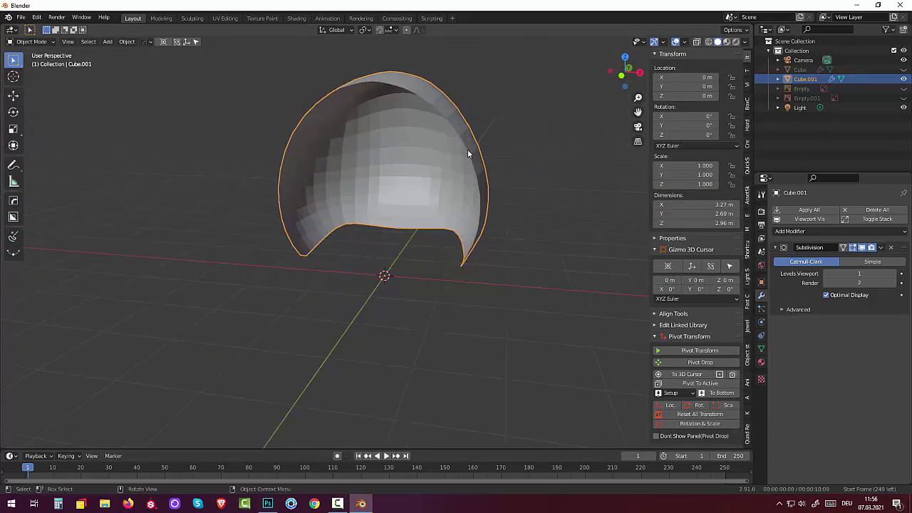
# - Rename Cube.001 to 'haare' in the Outliner and select it
pyautogui.doubleClick(805, 79)
pyautogui.write('haare')
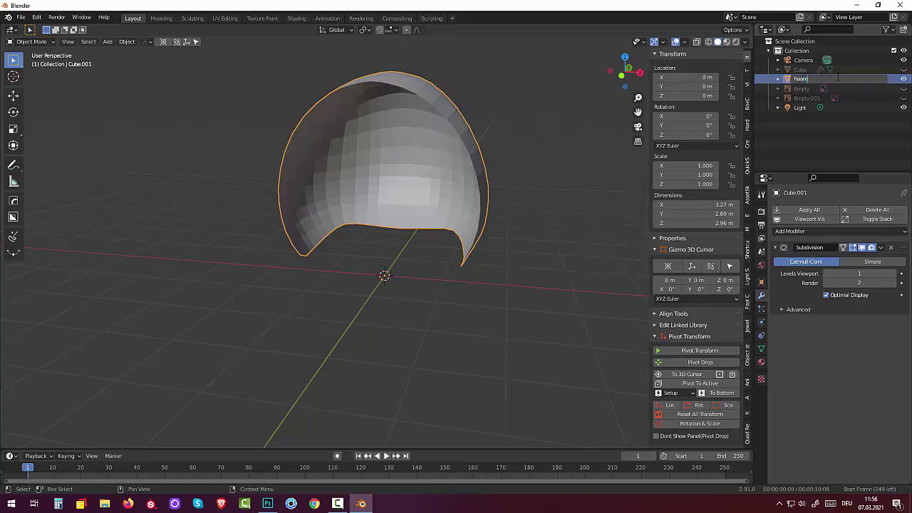
pyautogui.press('Return')
pyautogui.click(795, 79)
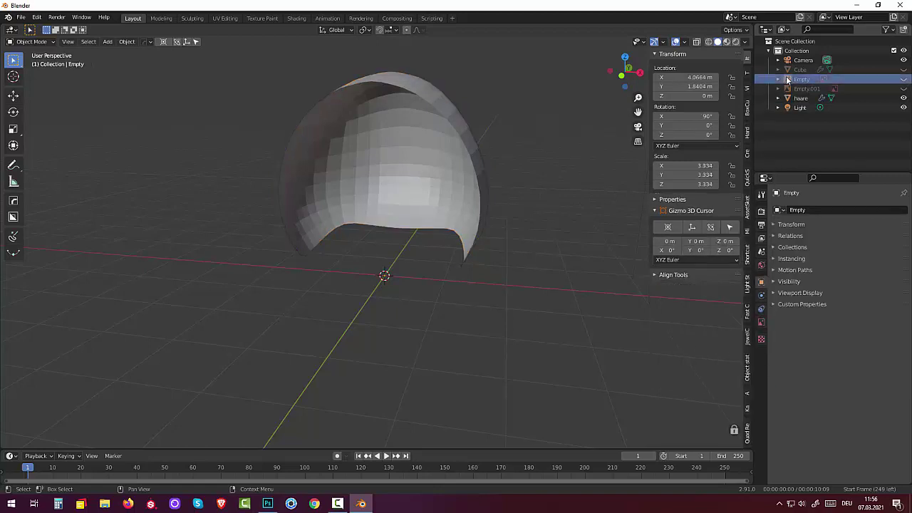
pyautogui.click(790, 99)
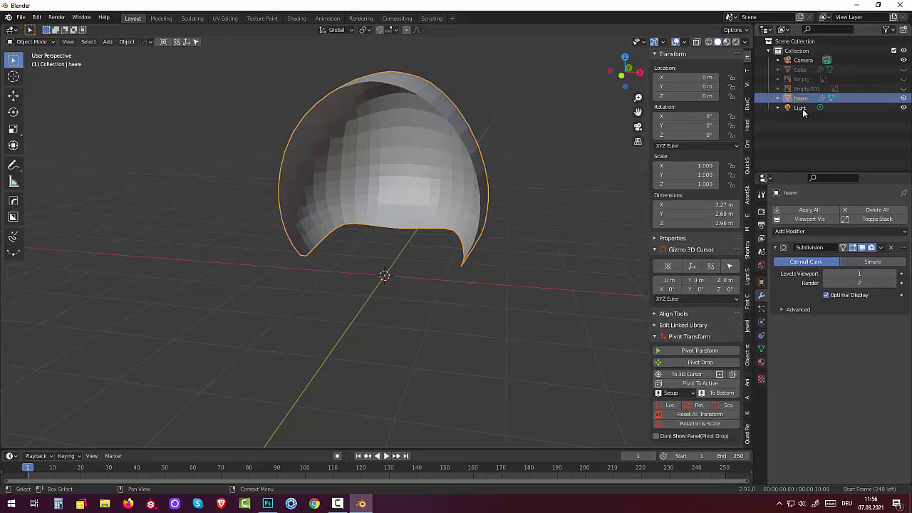
# - Add a Solidify modifier to haare with offset 0 and about 0.3 m thickness
pyautogui.click(788, 231)
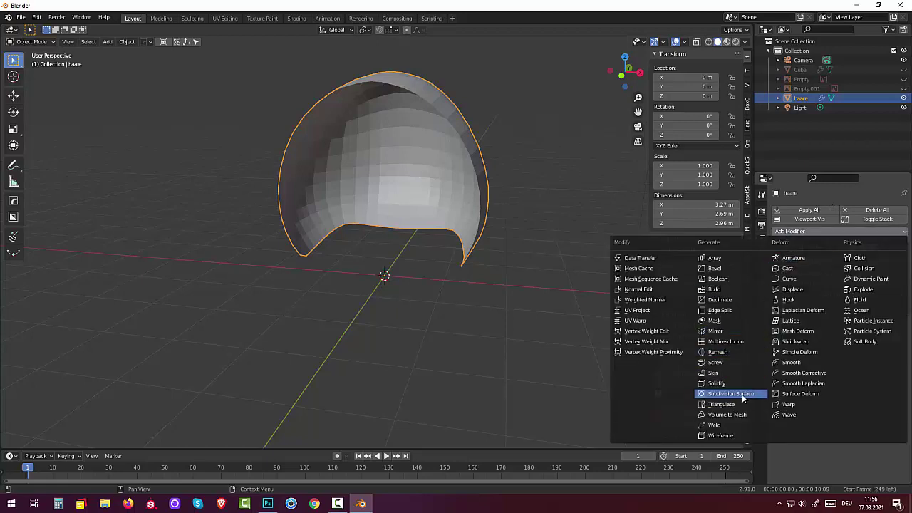
pyautogui.click(726, 385)
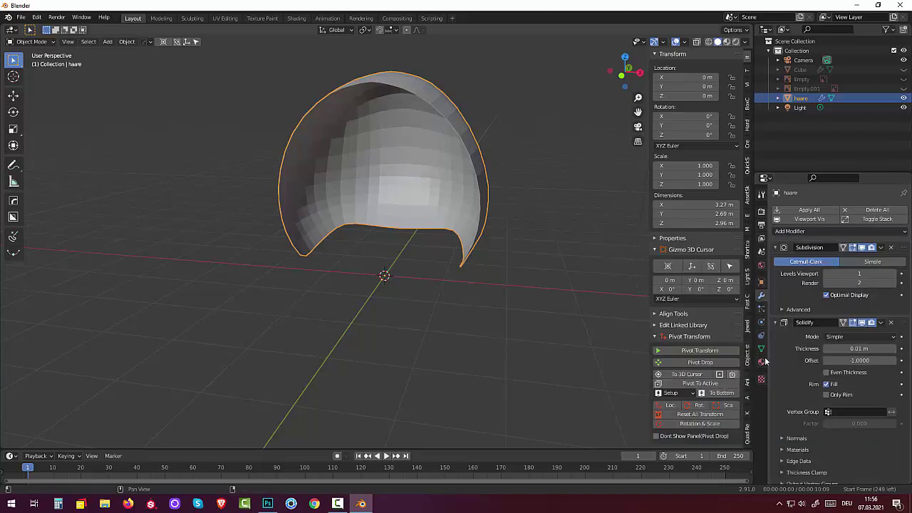
pyautogui.click(857, 362)
pyautogui.write('0')
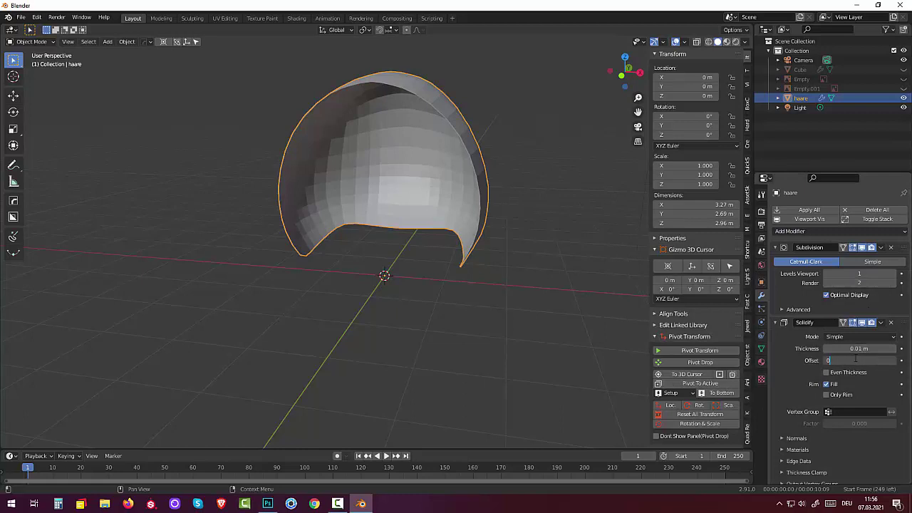
pyautogui.press('Return')
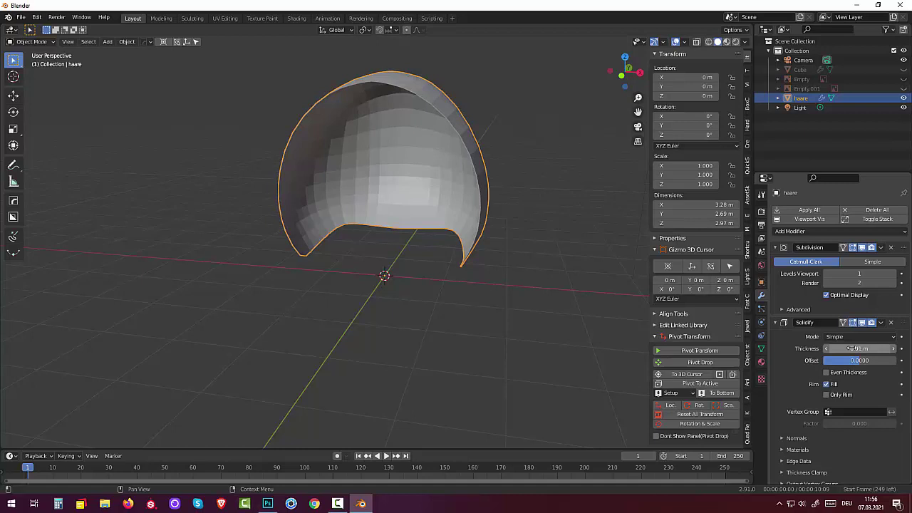
pyautogui.moveTo(852, 348)
pyautogui.mouseDown()
pyautogui.moveTo(891, 349)
pyautogui.moveTo(851, 348)
pyautogui.mouseUp()
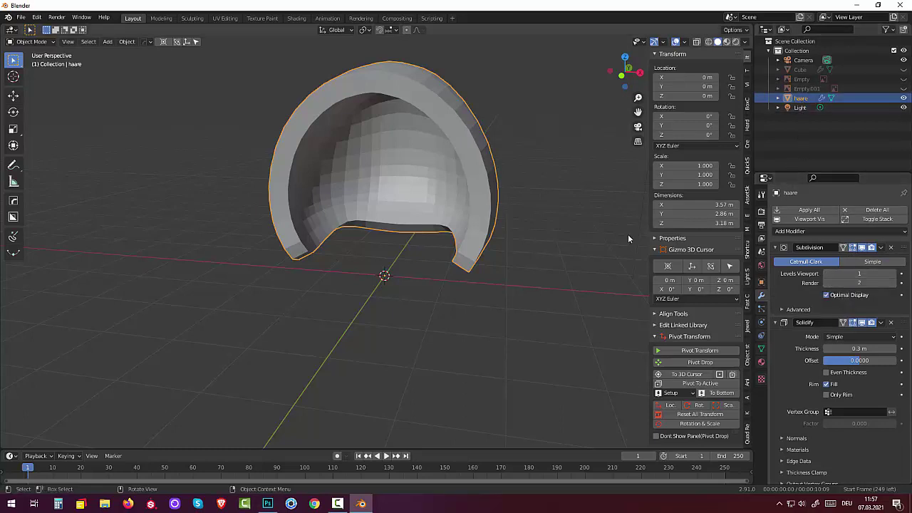
# - Toggle the head's visibility to compare the fit, then delete the Solidify modifier
pyautogui.click(904, 70)
pyautogui.moveTo(540, 223)
pyautogui.mouseDown(button='middle')
pyautogui.moveTo(503, 240)
pyautogui.moveTo(494, 179)
pyautogui.moveTo(560, 149)
pyautogui.moveTo(563, 209)
pyautogui.mouseUp(button='middle')
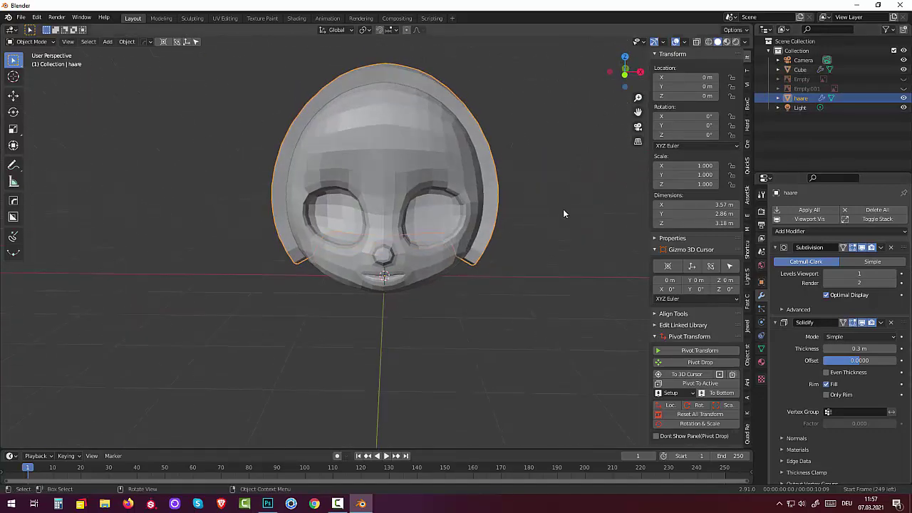
pyautogui.click(904, 70)
pyautogui.click(903, 69)
pyautogui.click(904, 70)
pyautogui.click(904, 70)
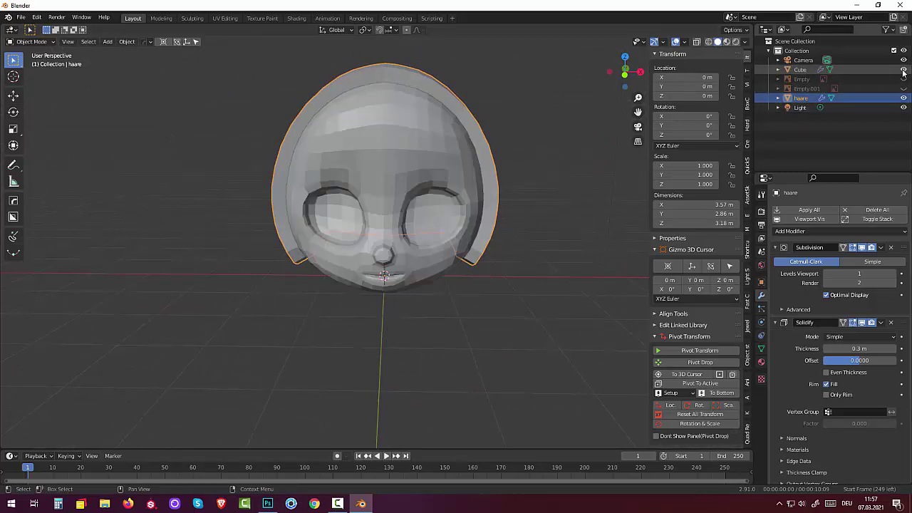
pyautogui.click(904, 70)
pyautogui.click(904, 70)
pyautogui.click(903, 70)
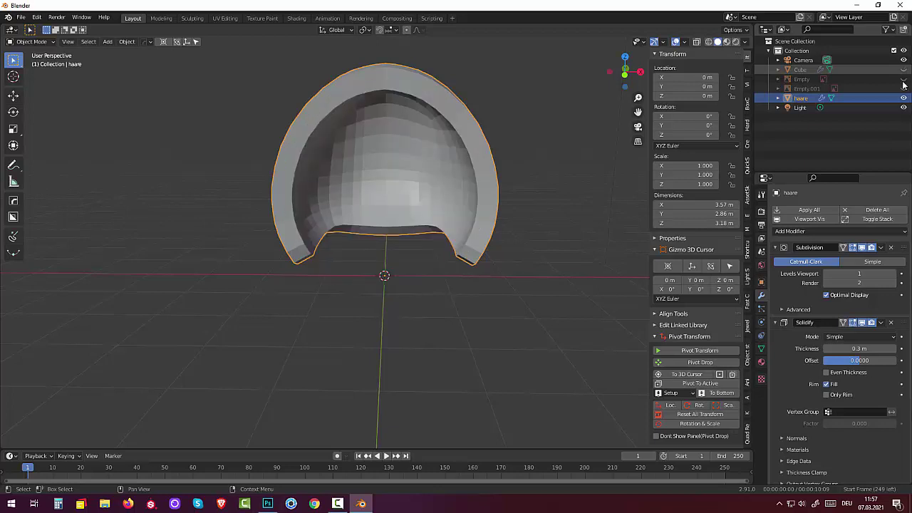
pyautogui.click(890, 323)
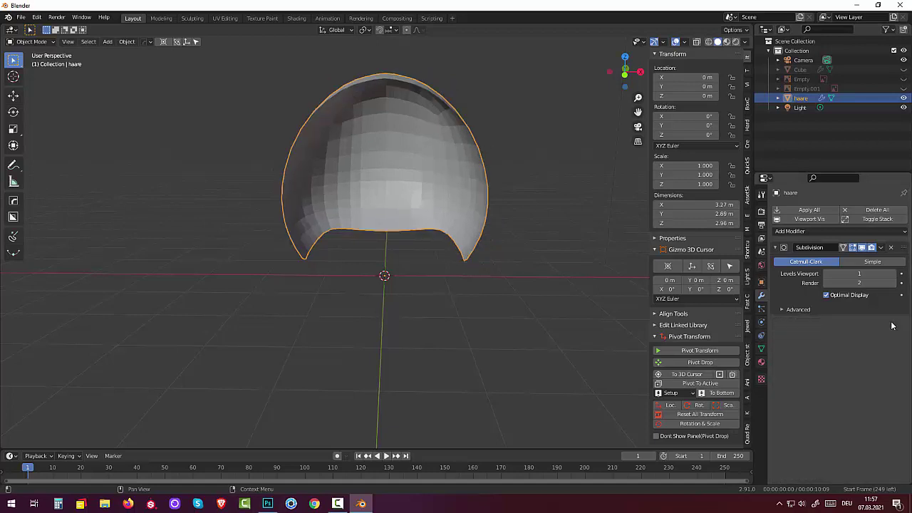
# - Show the head and give haare a new Solidify modifier about 0.37 m thick
pyautogui.click(904, 71)
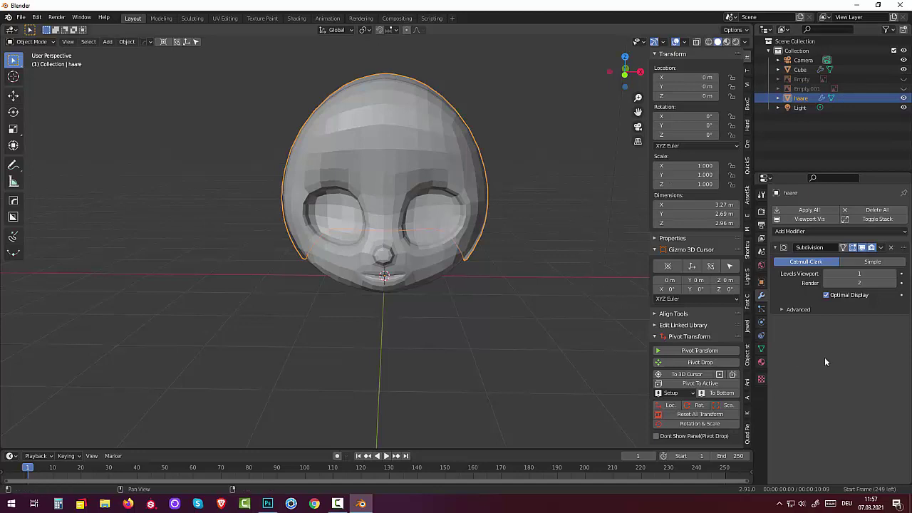
pyautogui.click(786, 232)
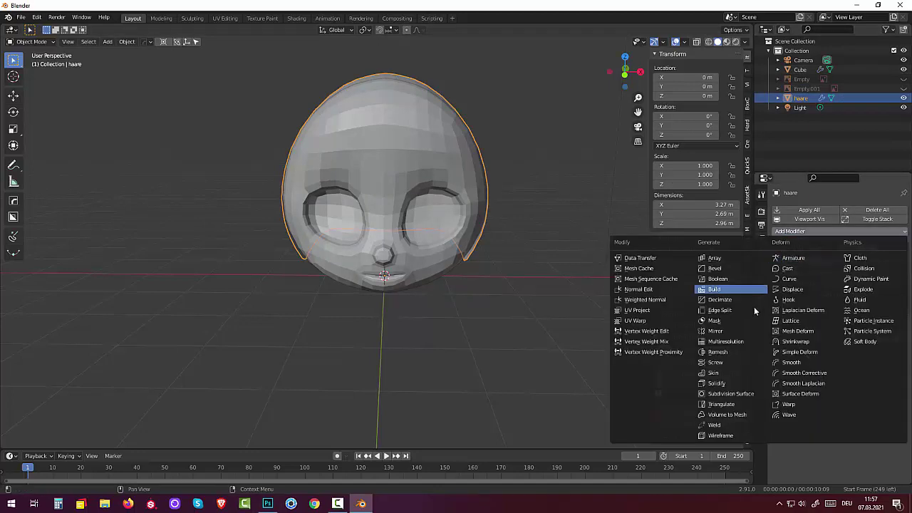
pyautogui.click(719, 385)
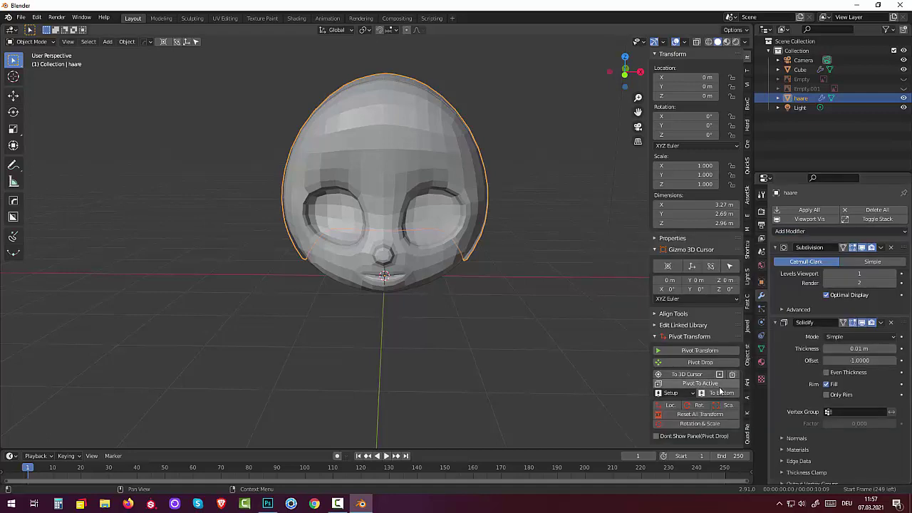
pyautogui.moveTo(856, 349); pyautogui.dragTo(891, 349)
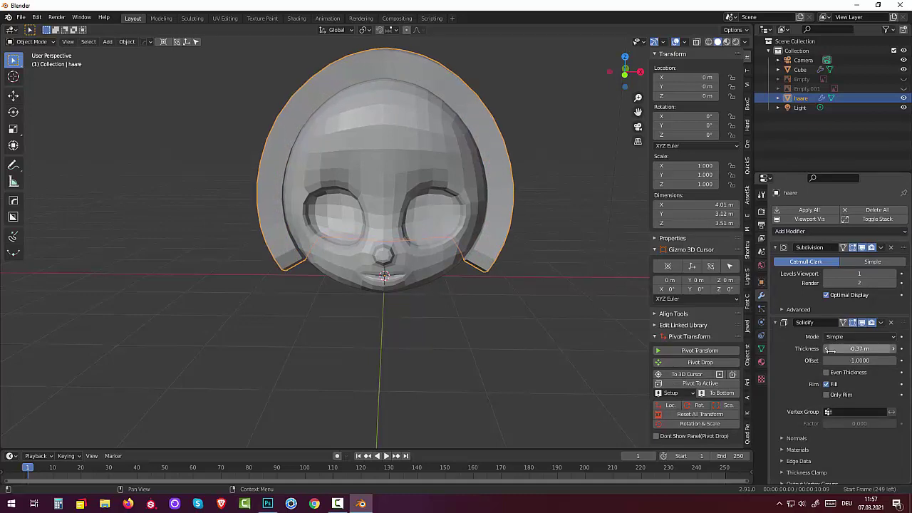
pyautogui.click(543, 394)
pyautogui.moveTo(549, 385)
pyautogui.mouseDown(button='middle')
pyautogui.moveTo(479, 376)
pyautogui.moveTo(547, 353)
pyautogui.moveTo(537, 370)
pyautogui.moveTo(522, 369)
pyautogui.mouseUp(button='middle')
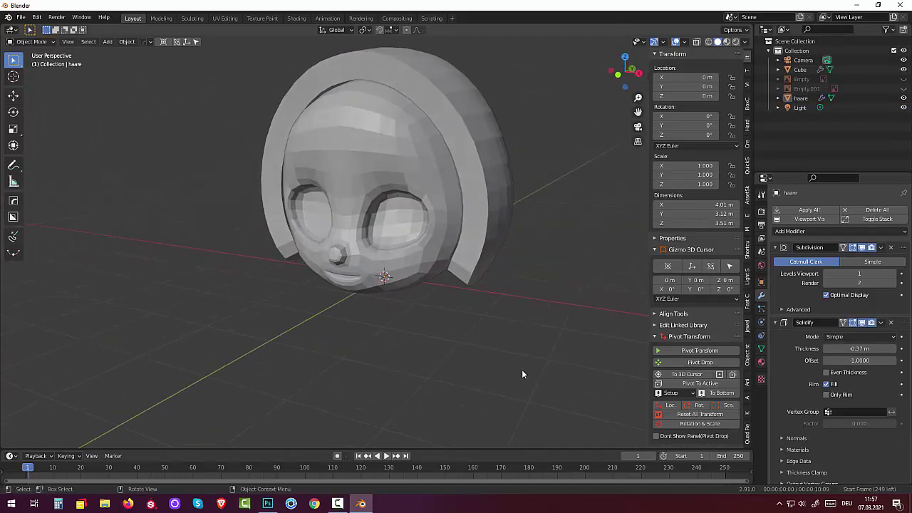
# - Show the Empty.001 character reference image and reselect the haare hair shell
pyautogui.click(338, 503)
pyautogui.click(337, 504)
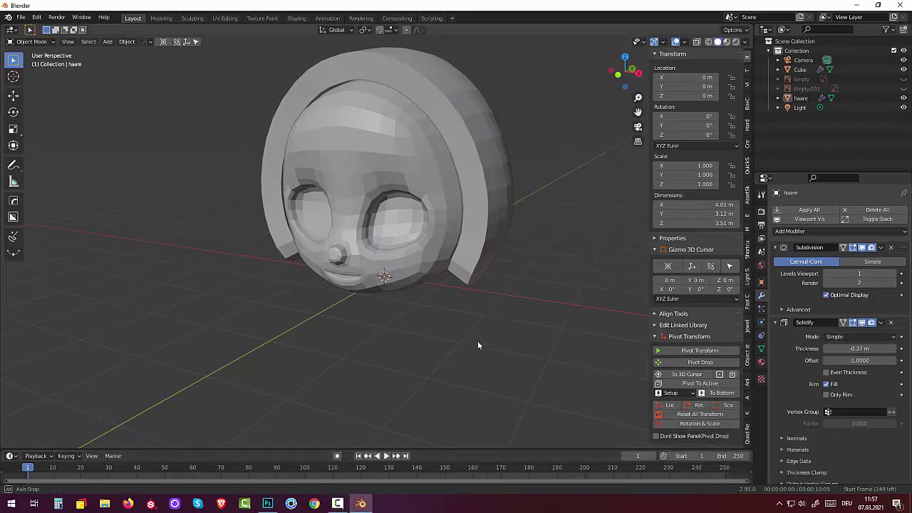
pyautogui.moveTo(477, 340)
pyautogui.mouseDown(button='middle')
pyautogui.moveTo(435, 339)
pyautogui.moveTo(406, 319)
pyautogui.moveTo(402, 336)
pyautogui.mouseUp(button='middle')
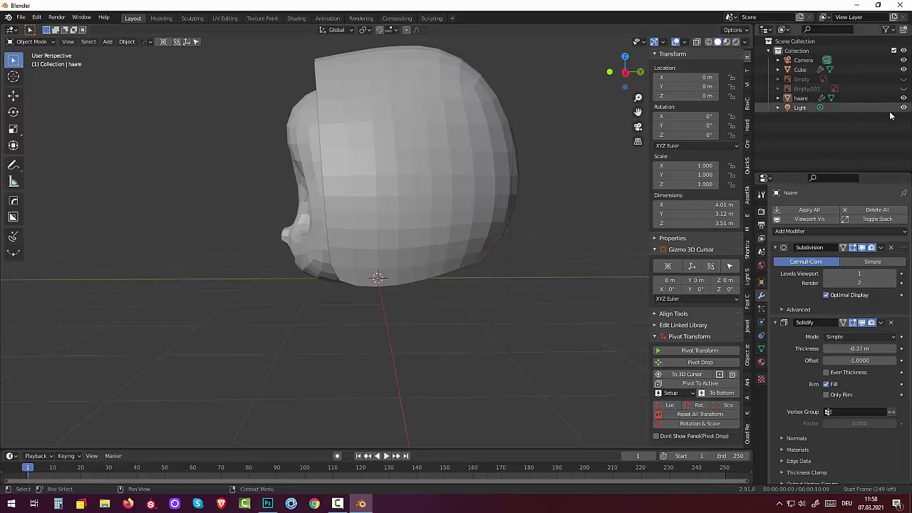
pyautogui.click(903, 89)
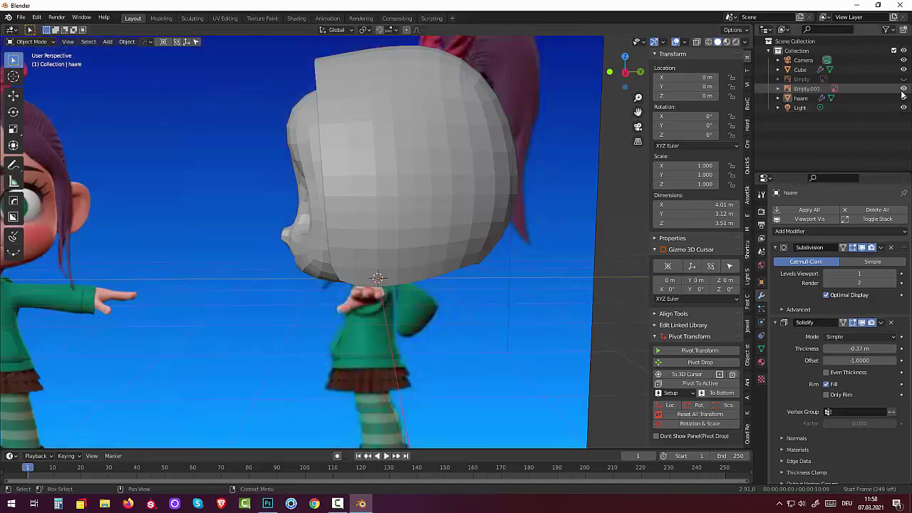
pyautogui.scroll(-3, 627, 251)
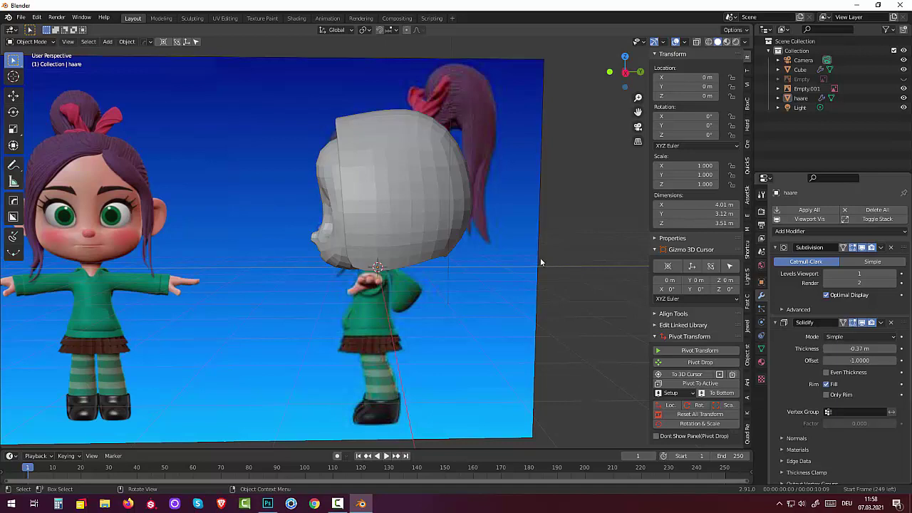
pyautogui.click(391, 184)
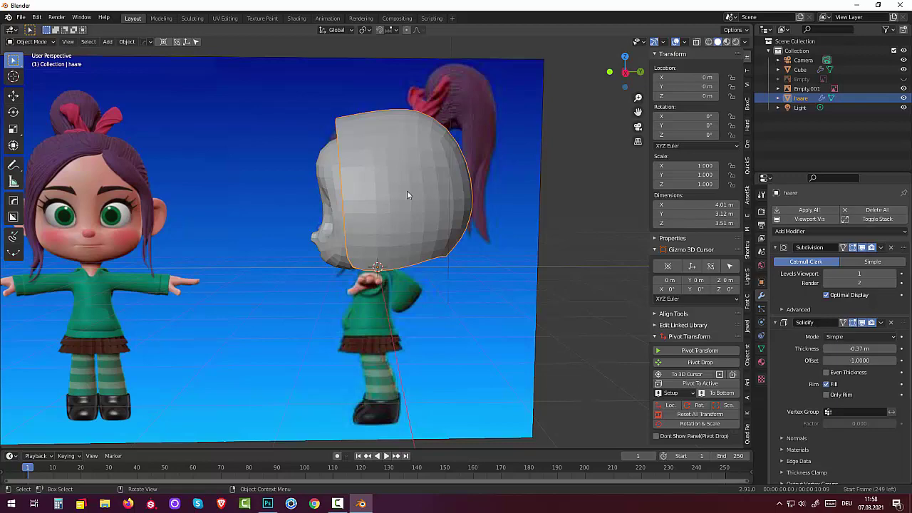
pyautogui.moveTo(406, 195)
pyautogui.mouseDown(button='middle')
pyautogui.moveTo(451, 190)
pyautogui.moveTo(422, 182)
pyautogui.mouseUp(button='middle')
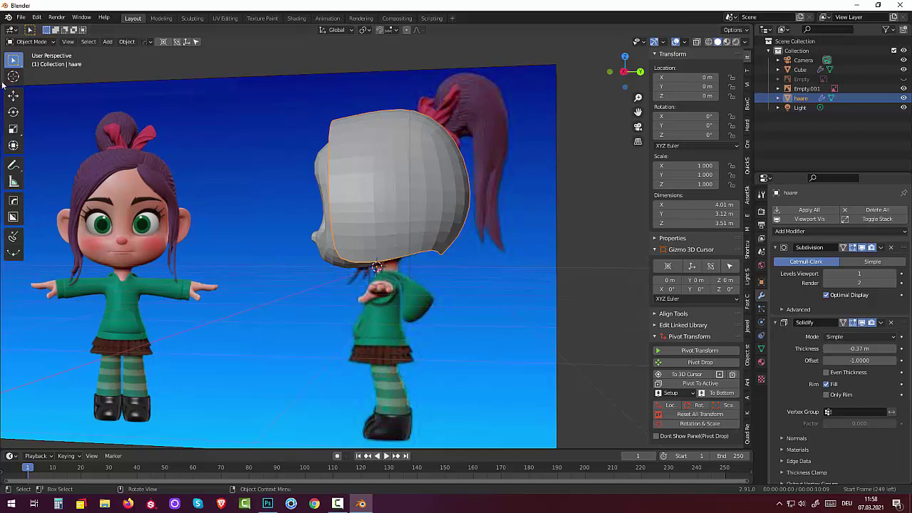
# - Hide the Cube head and put the haare shell into Sculpt Mode
pyautogui.click(39, 43)
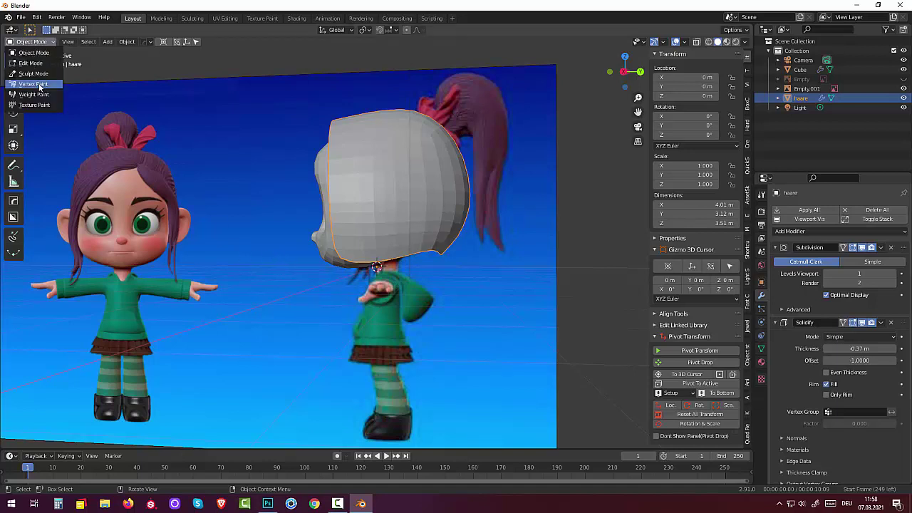
pyautogui.click(34, 74)
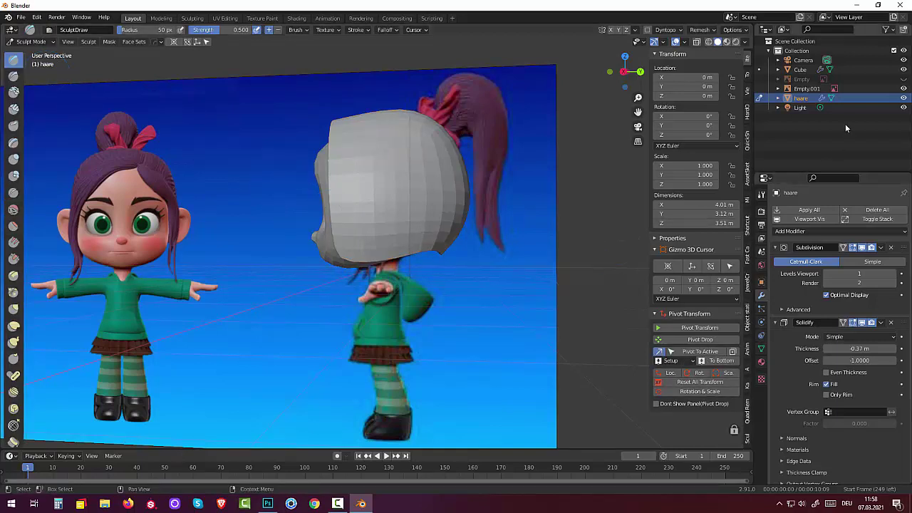
pyautogui.click(904, 70)
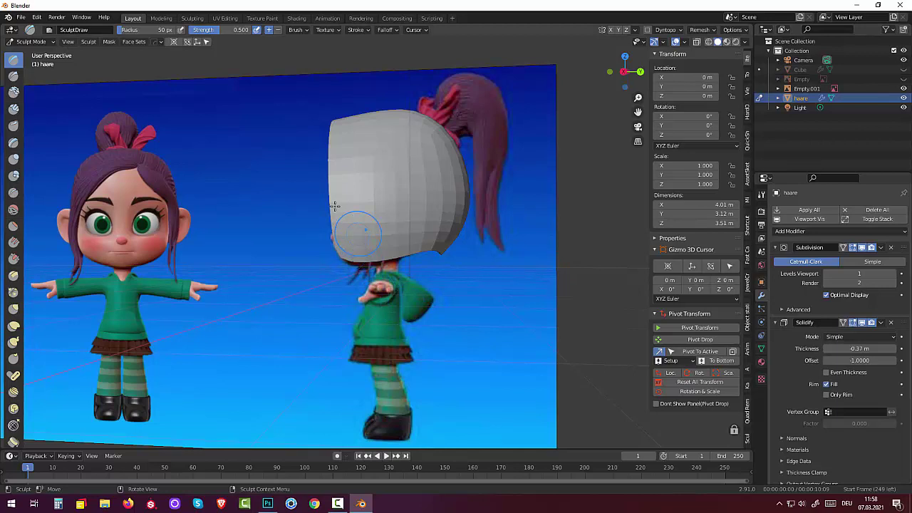
pyautogui.click(22, 46)
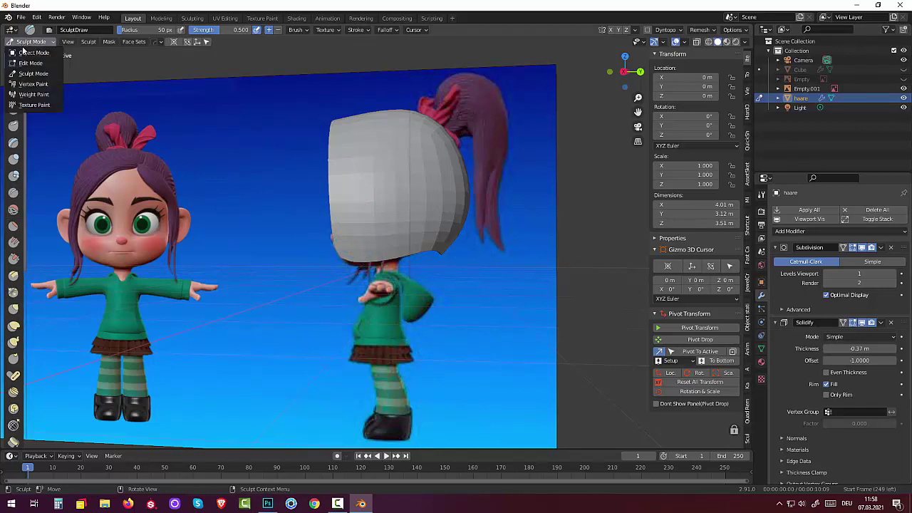
pyautogui.click(29, 54)
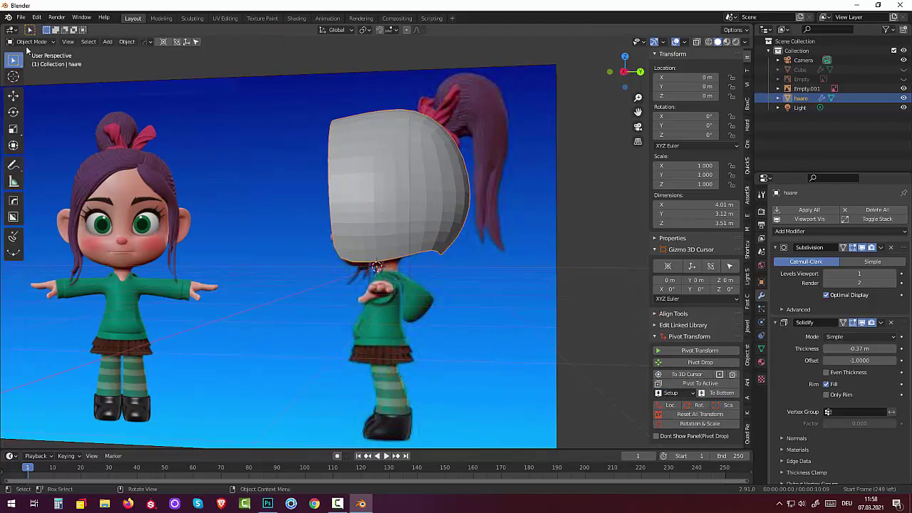
pyautogui.click(28, 43)
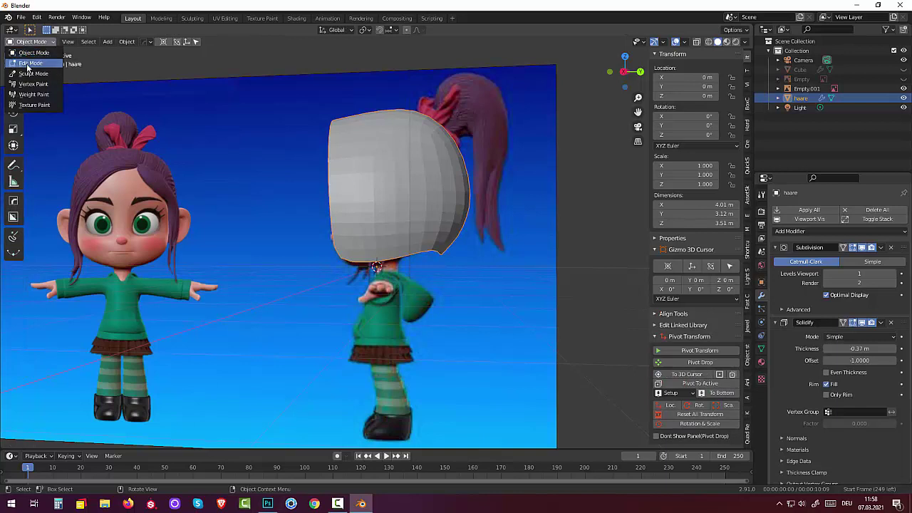
pyautogui.click(29, 73)
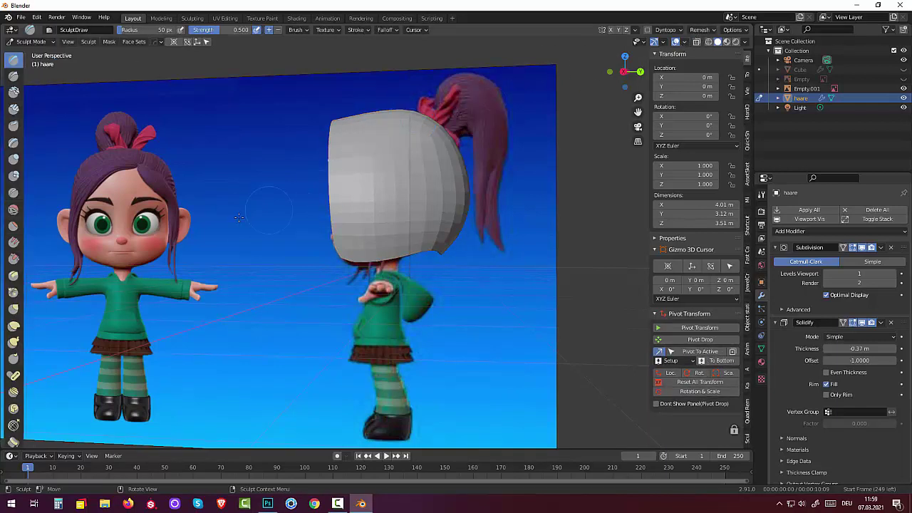
# - Try a voxel remesh on the hair shell, then undo it
pyautogui.press('r')
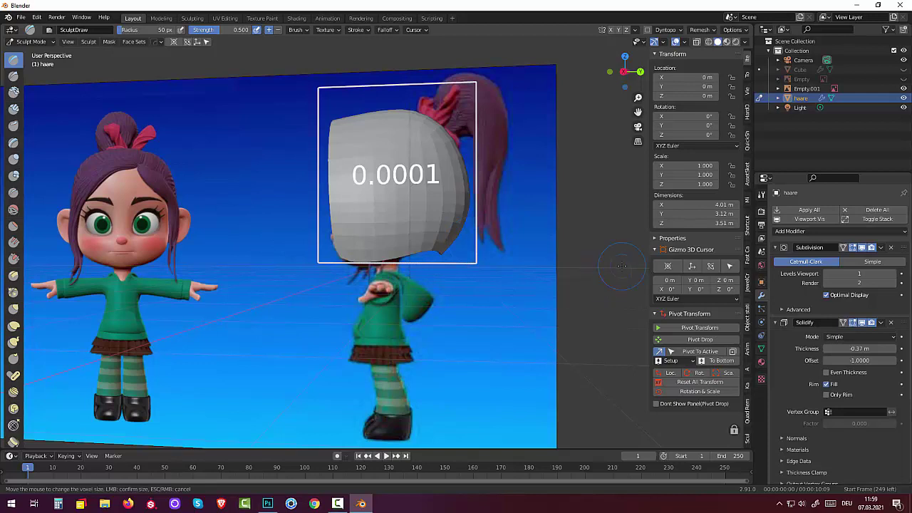
pyautogui.press('Escape')
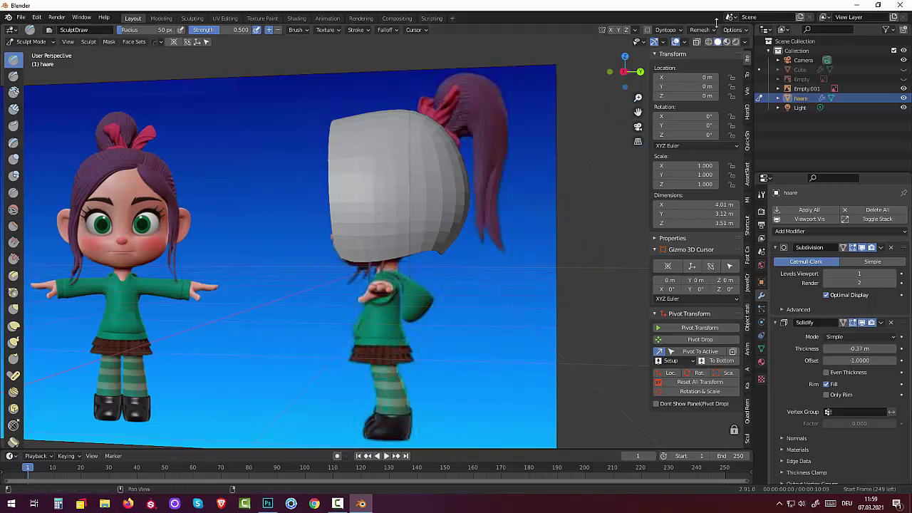
pyautogui.click(699, 29)
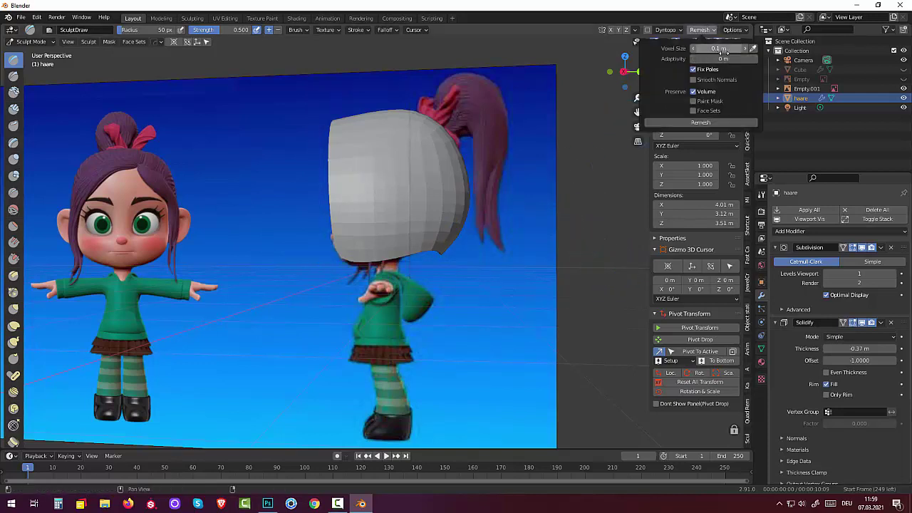
pyautogui.click(698, 123)
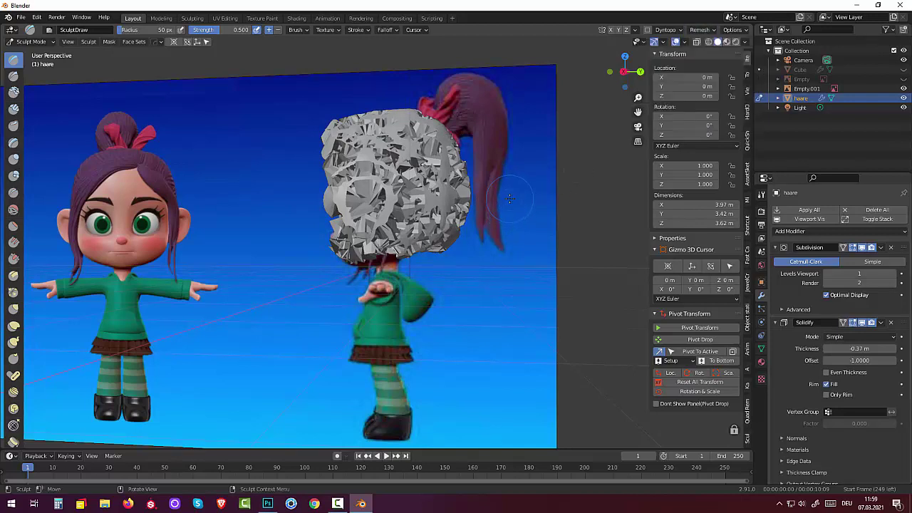
pyautogui.press('ctrl')
pyautogui.hotkey('ctrl', 'r')
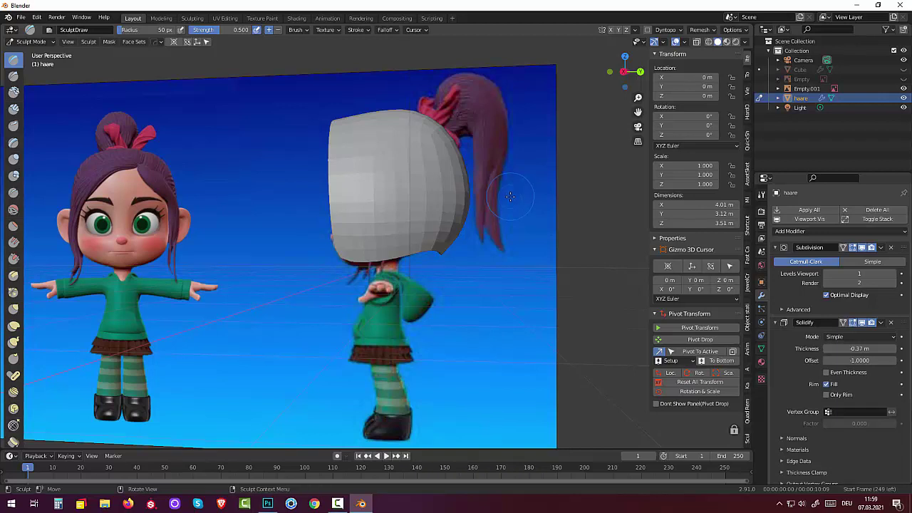
# - Apply the Solidify modifier on haare to make its thickness permanent
pyautogui.click(881, 323)
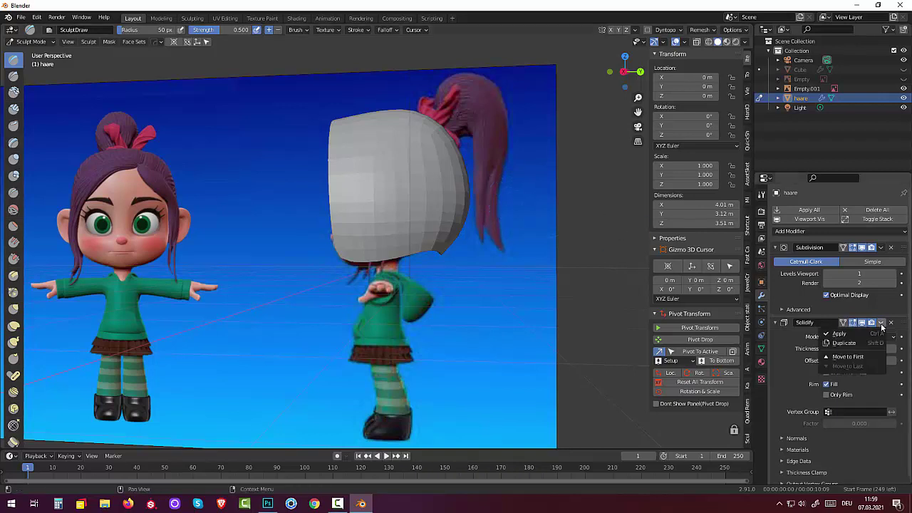
pyautogui.click(841, 335)
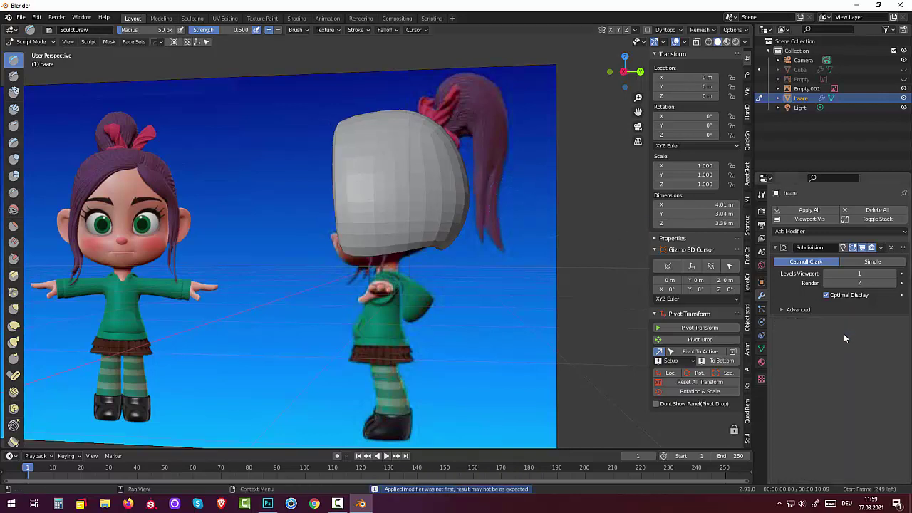
pyautogui.moveTo(492, 256)
pyautogui.mouseDown(button='middle')
pyautogui.moveTo(532, 254)
pyautogui.moveTo(477, 248)
pyautogui.moveTo(492, 249)
pyautogui.mouseUp(button='middle')
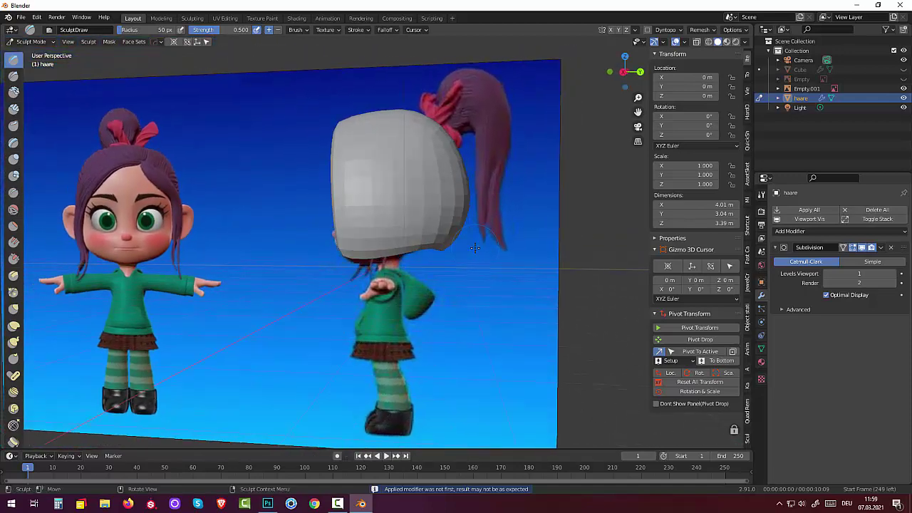
# - Voxel-remesh the thickened hair shell at 0.1 m
pyautogui.click(699, 30)
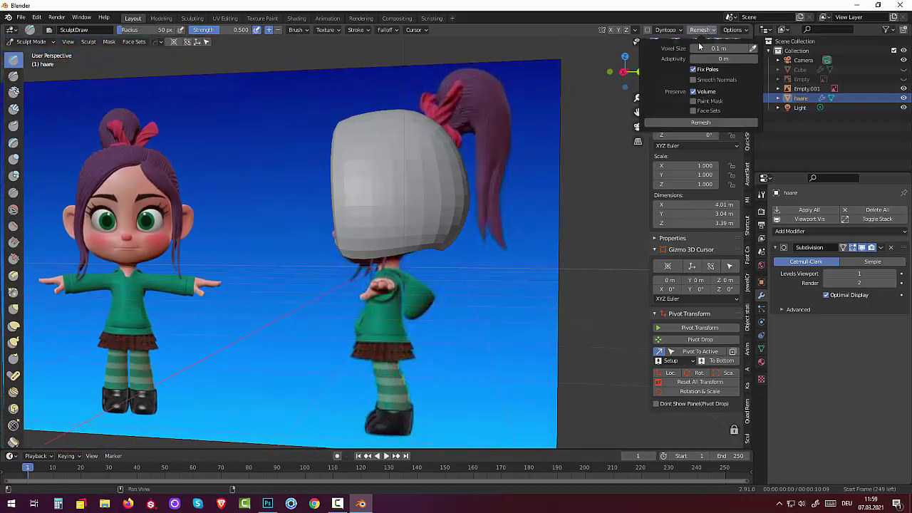
pyautogui.click(698, 122)
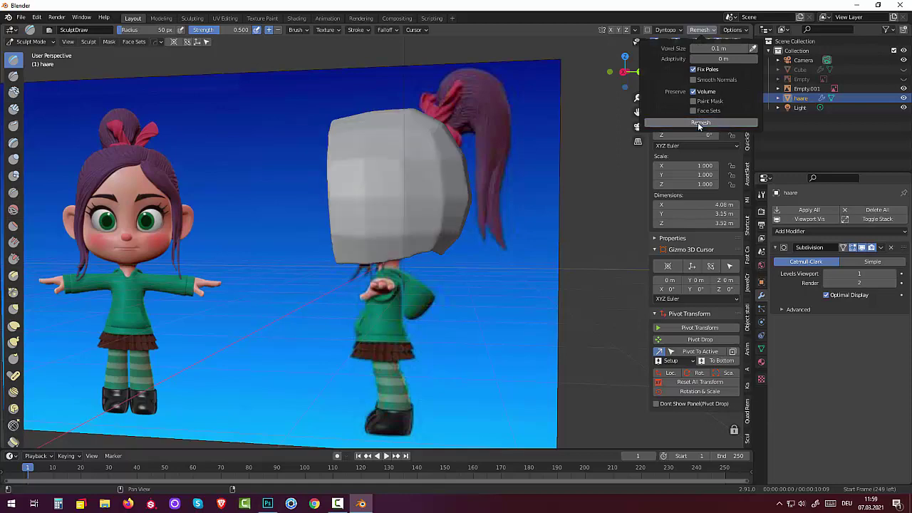
pyautogui.moveTo(456, 178)
pyautogui.mouseDown(button='middle')
pyautogui.moveTo(485, 176)
pyautogui.moveTo(463, 178)
pyautogui.mouseUp(button='middle')
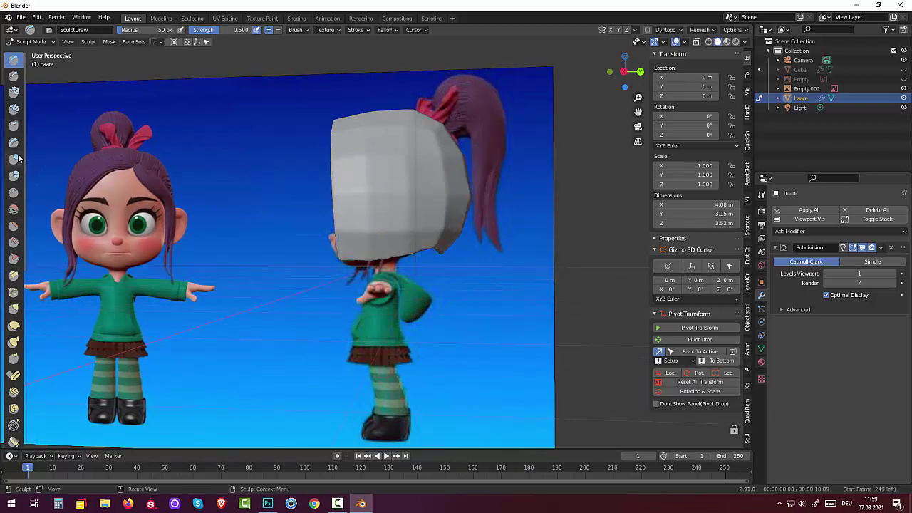
# - Switch to the Grab brush with a 124 px radius
pyautogui.click(12, 327)
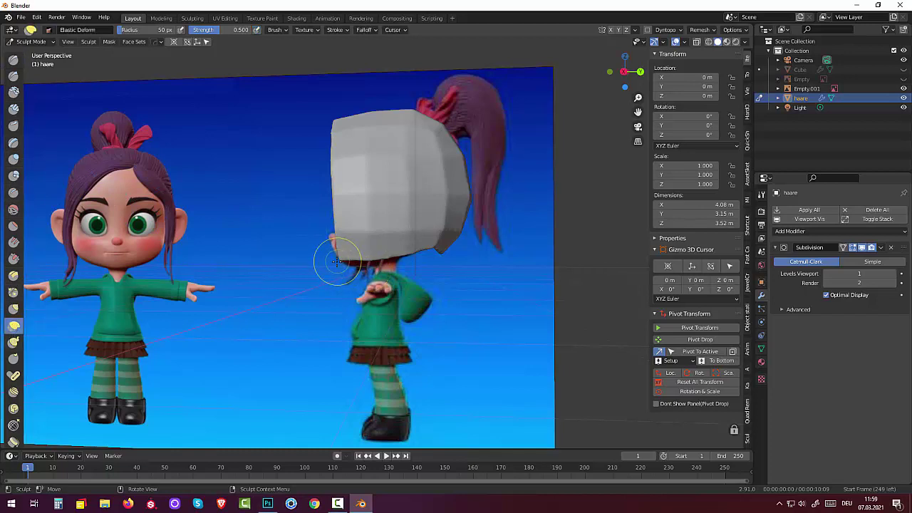
pyautogui.press('g')
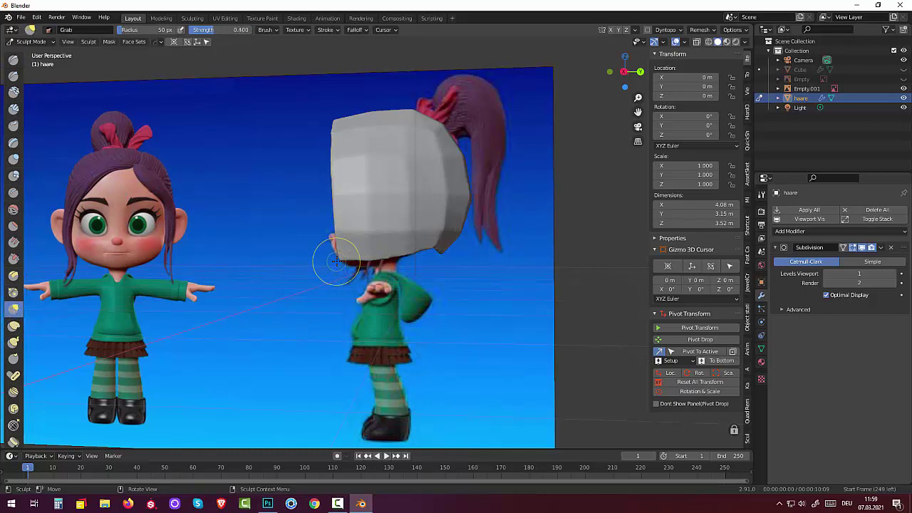
pyautogui.press('f')
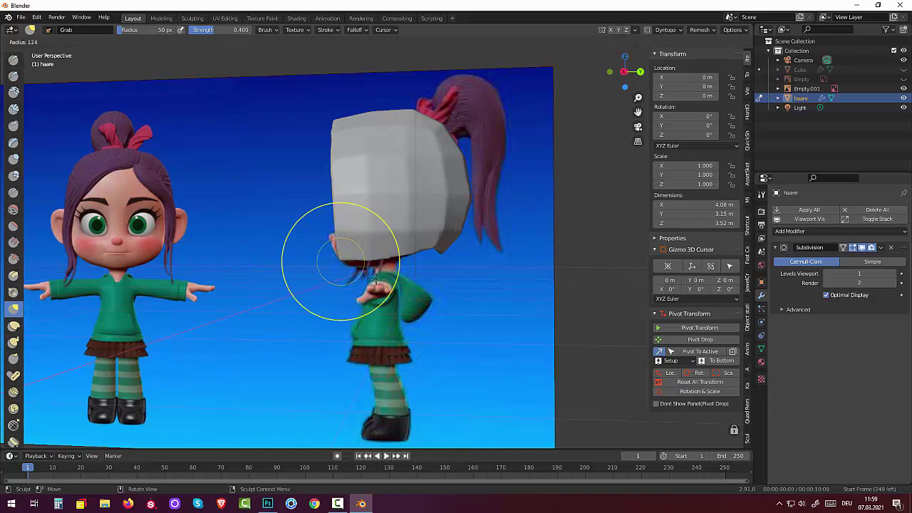
pyautogui.click(396, 264)
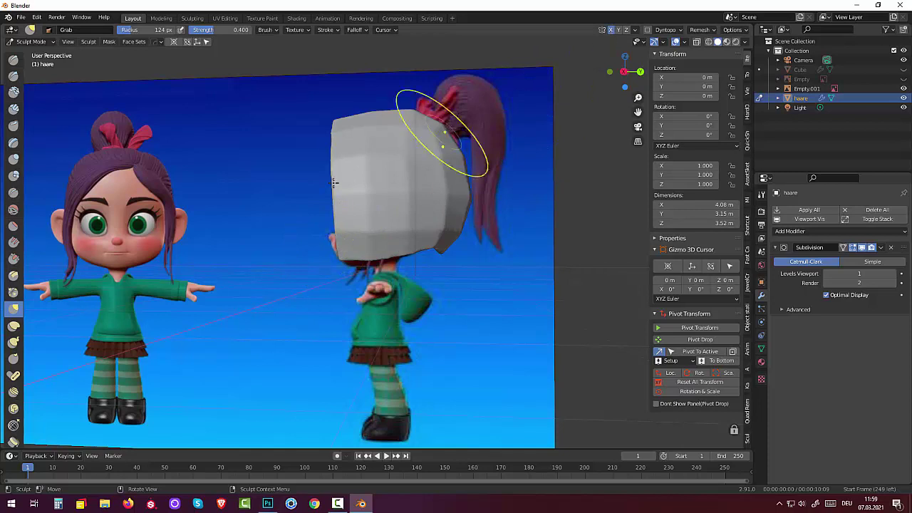
# - Pull the cap's front edge down toward the face and its back edge outward
pyautogui.moveTo(353, 240)
pyautogui.mouseDown()
pyautogui.moveTo(343, 252)
pyautogui.moveTo(391, 199)
pyautogui.moveTo(382, 240)
pyautogui.mouseUp()
pyautogui.moveTo(382, 241)
pyautogui.mouseDown(button='middle')
pyautogui.moveTo(529, 231)
pyautogui.moveTo(464, 204)
pyautogui.mouseUp(button='middle')
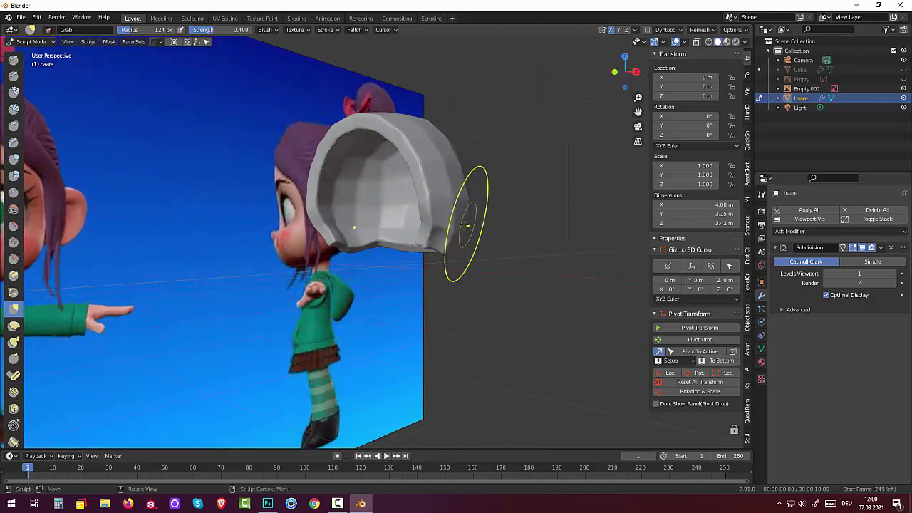
pyautogui.moveTo(428, 224); pyautogui.dragTo(454, 190)
pyautogui.moveTo(428, 219); pyautogui.dragTo(450, 232)
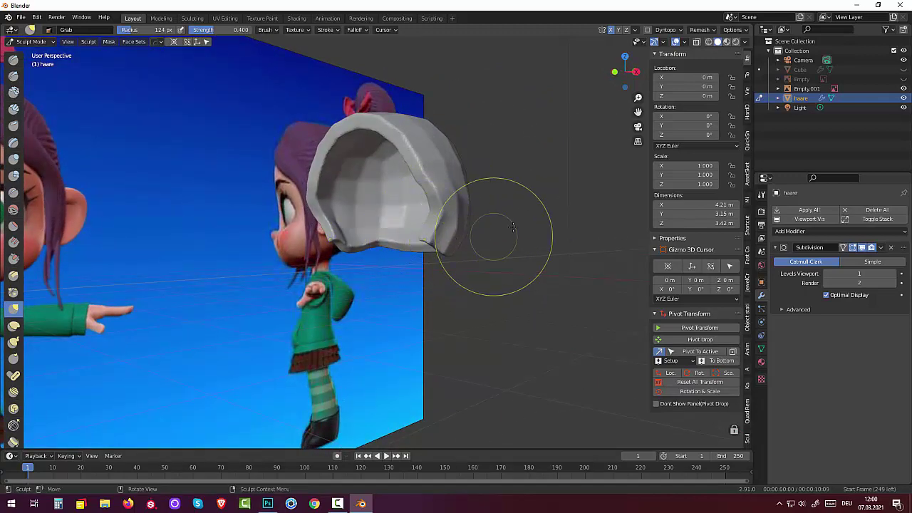
# - In X-ray, pull the cap onto the head, extend its top toward the ponytail, and shape edges near ear and face
pyautogui.click(697, 41)
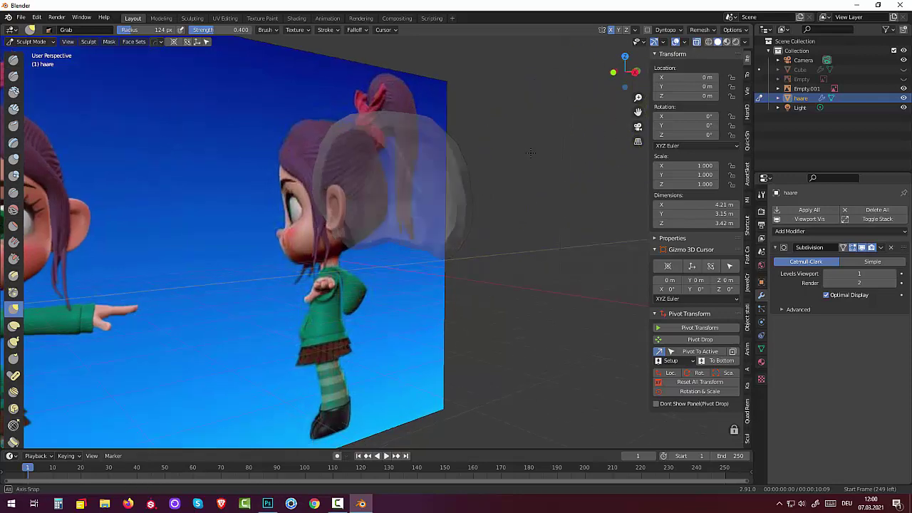
pyautogui.moveTo(427, 156)
pyautogui.mouseDown(button='middle')
pyautogui.moveTo(478, 147)
pyautogui.moveTo(484, 136)
pyautogui.mouseUp(button='middle')
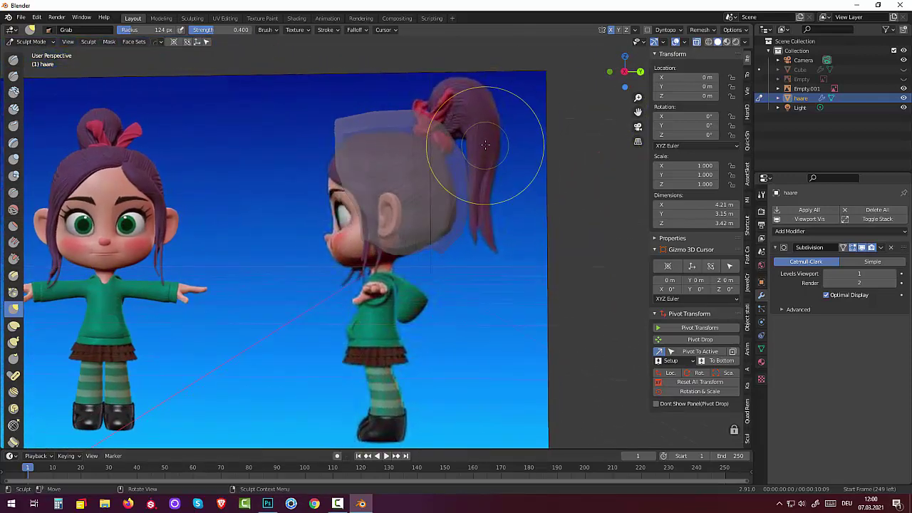
pyautogui.scroll(2, 485, 136)
pyautogui.moveTo(419, 231); pyautogui.dragTo(387, 227)
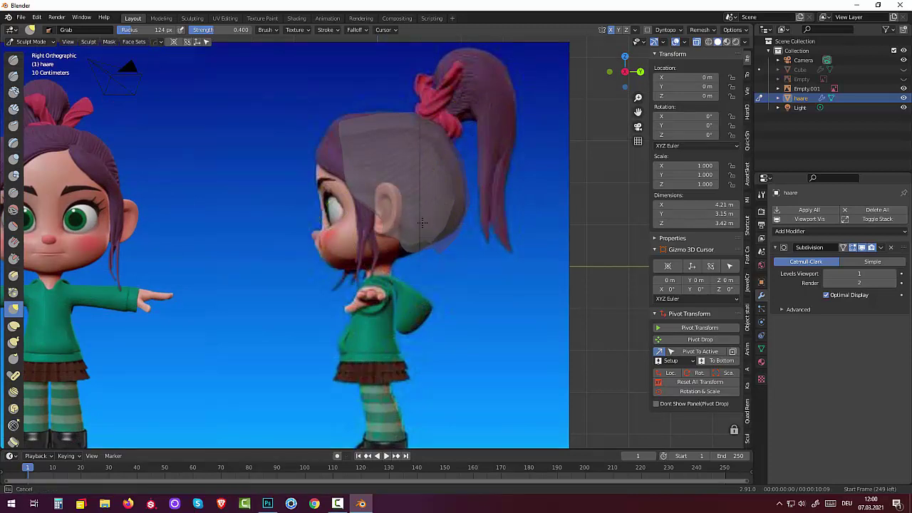
pyautogui.moveTo(421, 223); pyautogui.dragTo(358, 127)
pyautogui.moveTo(310, 125)
pyautogui.mouseDown()
pyautogui.moveTo(387, 133)
pyautogui.moveTo(387, 112)
pyautogui.mouseUp()
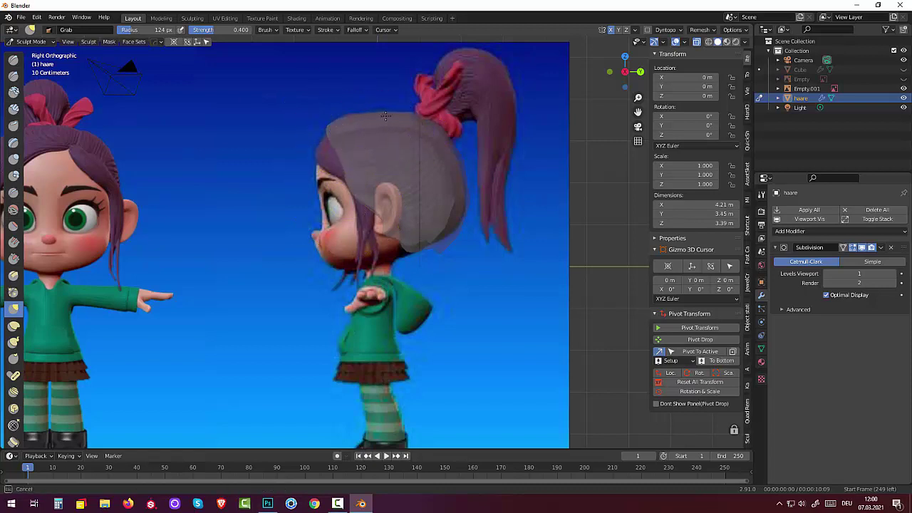
pyautogui.moveTo(433, 203)
pyautogui.mouseDown()
pyautogui.moveTo(455, 214)
pyautogui.moveTo(449, 239)
pyautogui.moveTo(407, 229)
pyautogui.mouseUp()
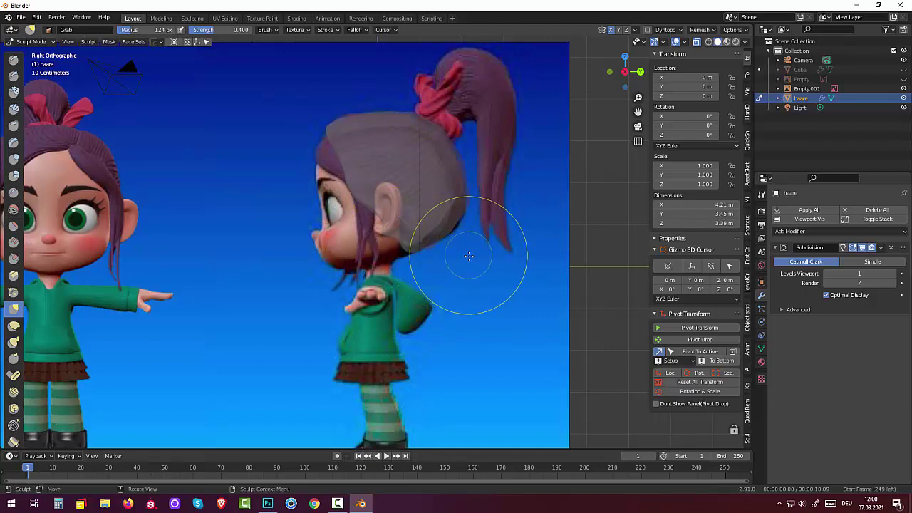
pyautogui.moveTo(377, 178); pyautogui.dragTo(385, 194)
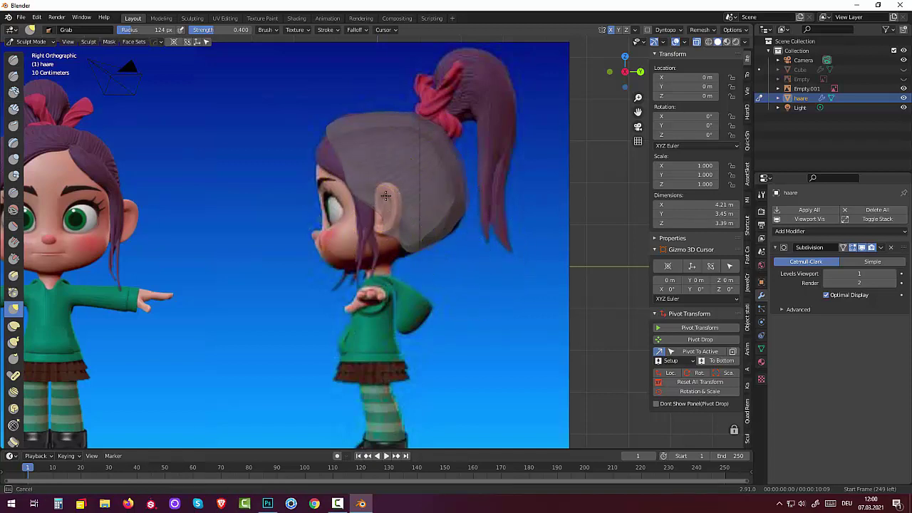
pyautogui.moveTo(426, 155)
pyautogui.mouseDown()
pyautogui.moveTo(360, 177)
pyautogui.moveTo(387, 174)
pyautogui.mouseUp()
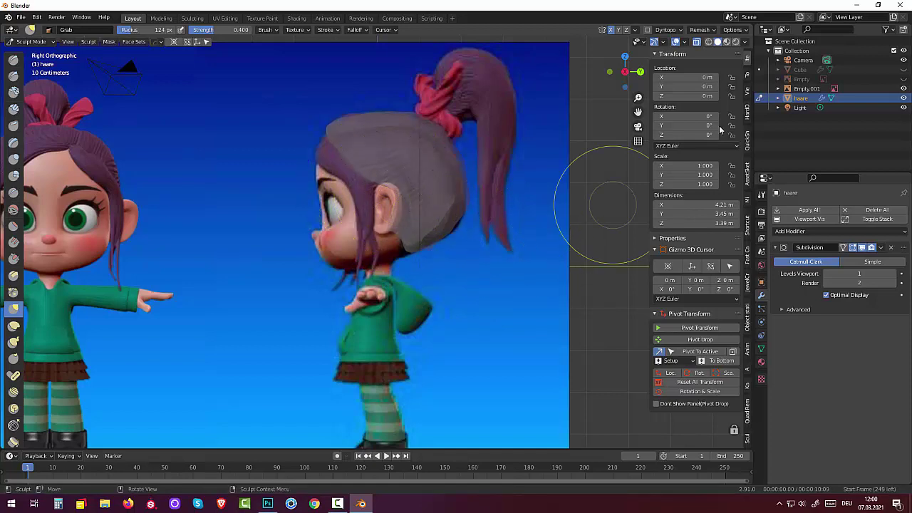
# - Toggle X-ray off, on and off again to check the cap's fit
pyautogui.click(697, 43)
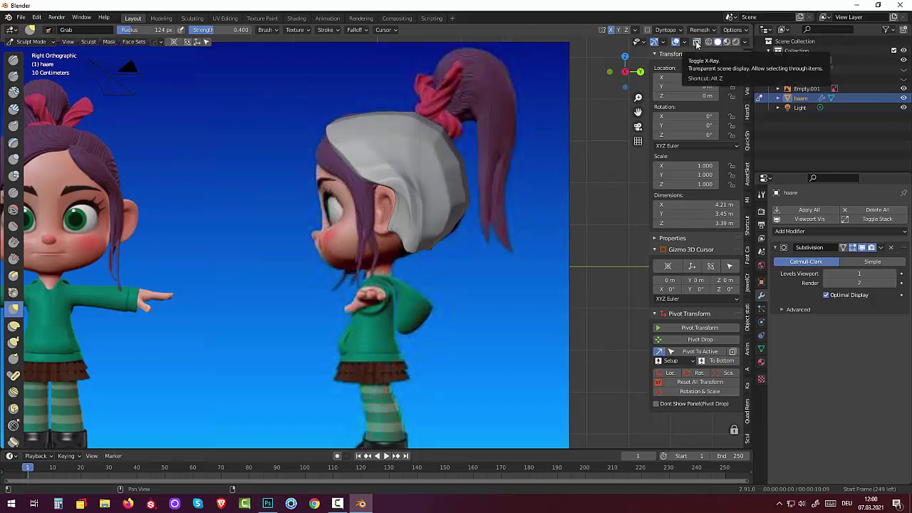
pyautogui.click(697, 43)
pyautogui.click(697, 43)
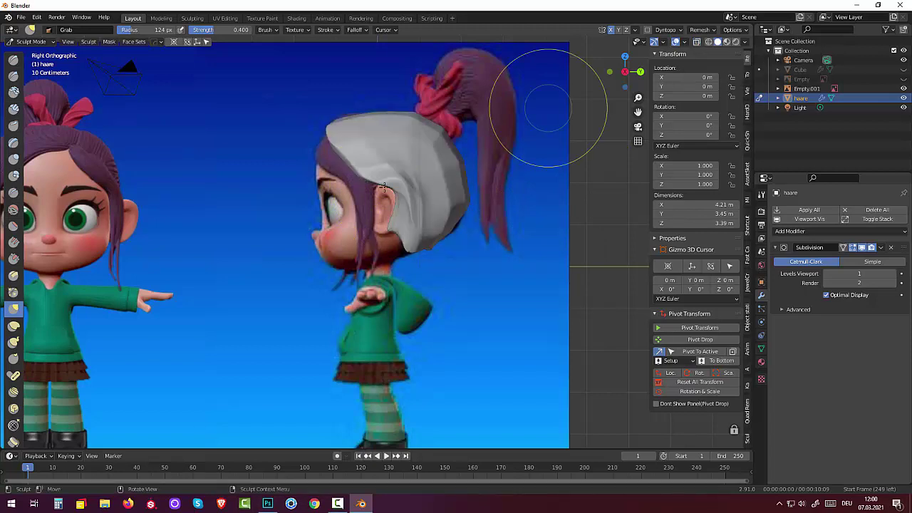
pyautogui.moveTo(371, 203)
pyautogui.mouseDown(button='middle')
pyautogui.moveTo(454, 188)
pyautogui.moveTo(343, 208)
pyautogui.moveTo(361, 208)
pyautogui.mouseUp(button='middle')
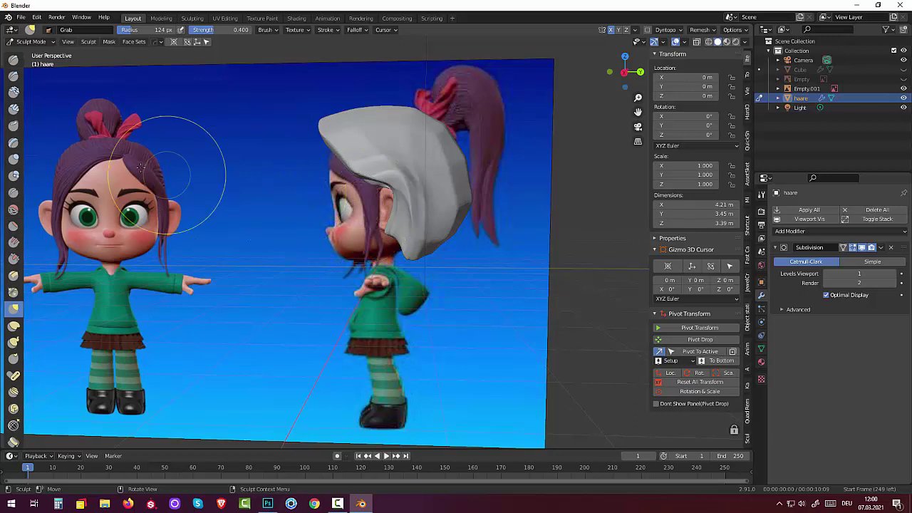
# - Smooth the cap's lower edge near the ear, its upper surface and its pointed front tip
pyautogui.click(13, 210)
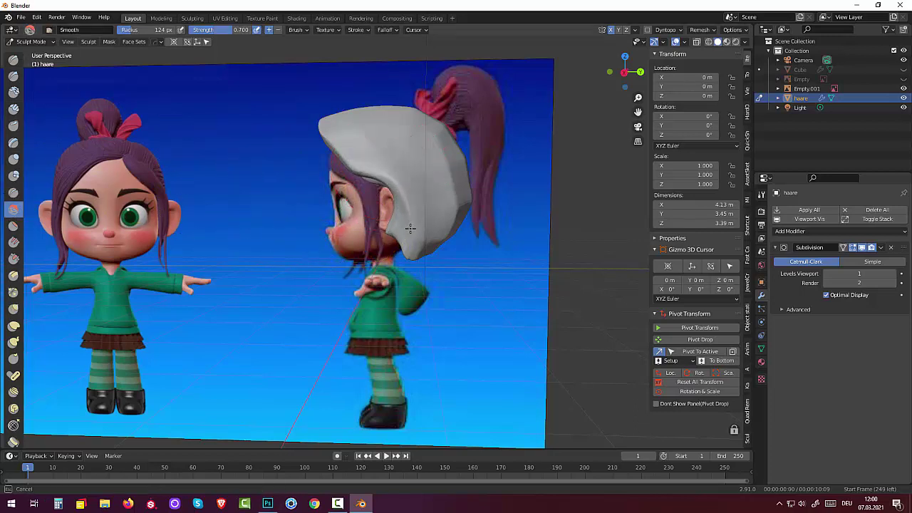
pyautogui.moveTo(410, 228)
pyautogui.mouseDown()
pyautogui.moveTo(418, 183)
pyautogui.moveTo(411, 251)
pyautogui.mouseUp()
pyautogui.moveTo(441, 225)
pyautogui.mouseDown()
pyautogui.moveTo(427, 193)
pyautogui.moveTo(425, 129)
pyautogui.mouseUp()
pyautogui.moveTo(334, 120)
pyautogui.mouseDown()
pyautogui.moveTo(326, 124)
pyautogui.moveTo(366, 152)
pyautogui.moveTo(391, 191)
pyautogui.mouseUp()
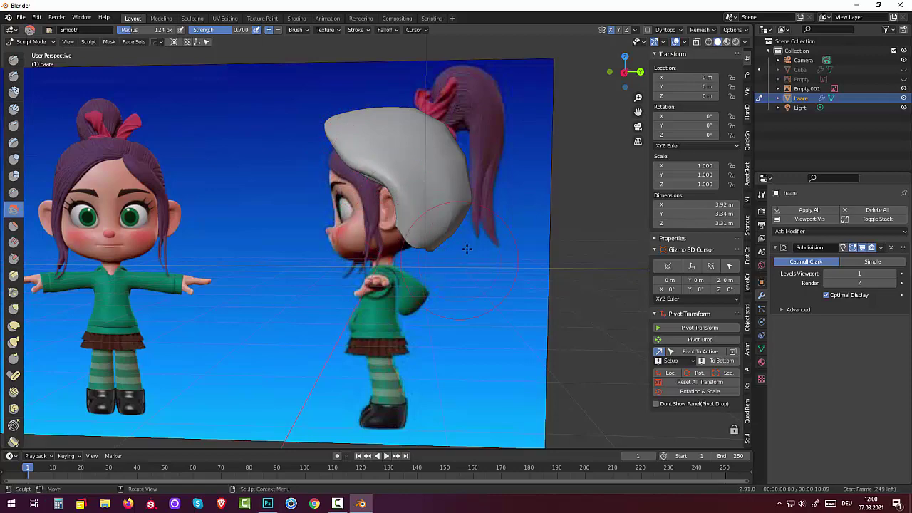
# - Smooth the cap from a near-frontal angle and along its back, shrinking it slightly
pyautogui.moveTo(447, 224); pyautogui.dragTo(328, 206, button='middle')
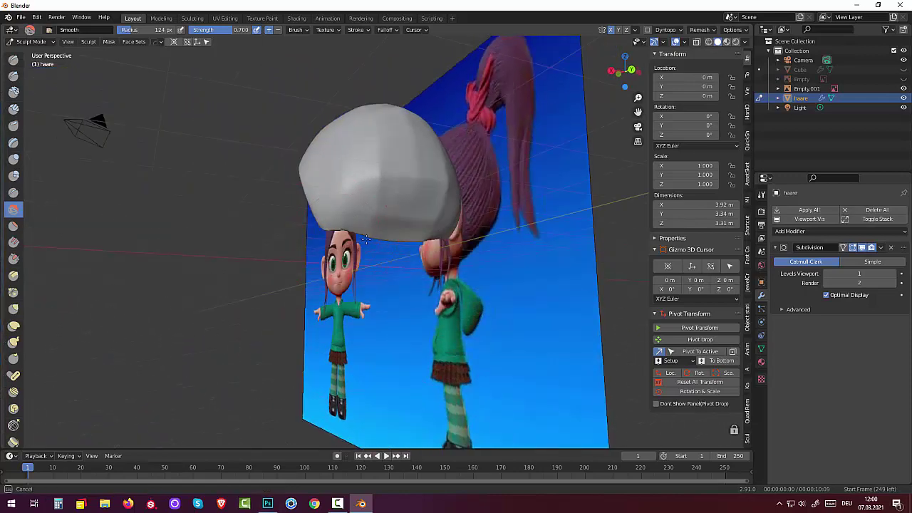
pyautogui.moveTo(327, 207)
pyautogui.mouseDown()
pyautogui.moveTo(379, 233)
pyautogui.moveTo(426, 235)
pyautogui.mouseUp()
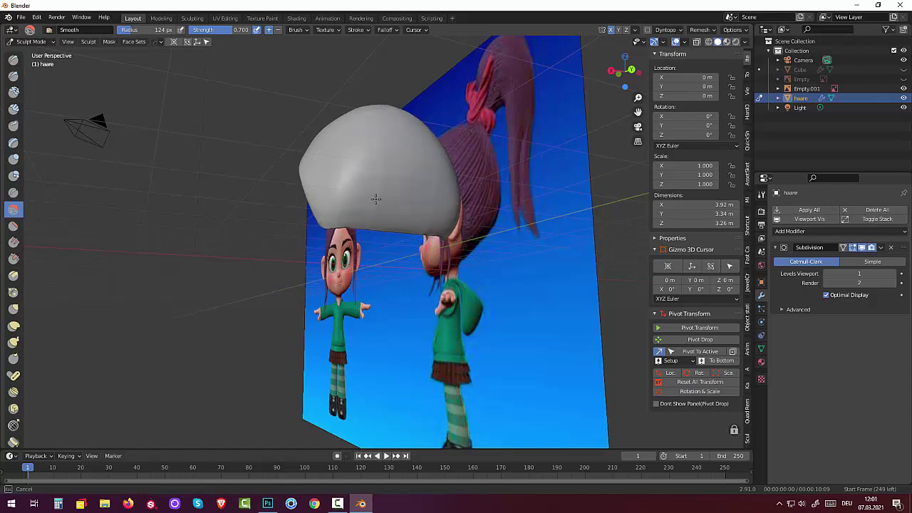
pyautogui.moveTo(376, 198); pyautogui.dragTo(417, 152, button='middle')
pyautogui.moveTo(417, 153); pyautogui.dragTo(434, 164)
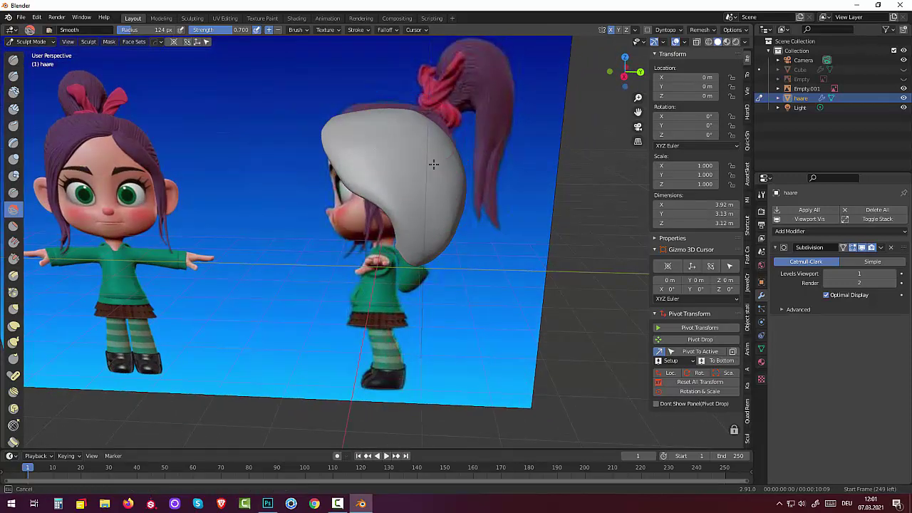
pyautogui.moveTo(454, 217); pyautogui.dragTo(456, 219)
pyautogui.moveTo(456, 219); pyautogui.dragTo(461, 226, button='middle')
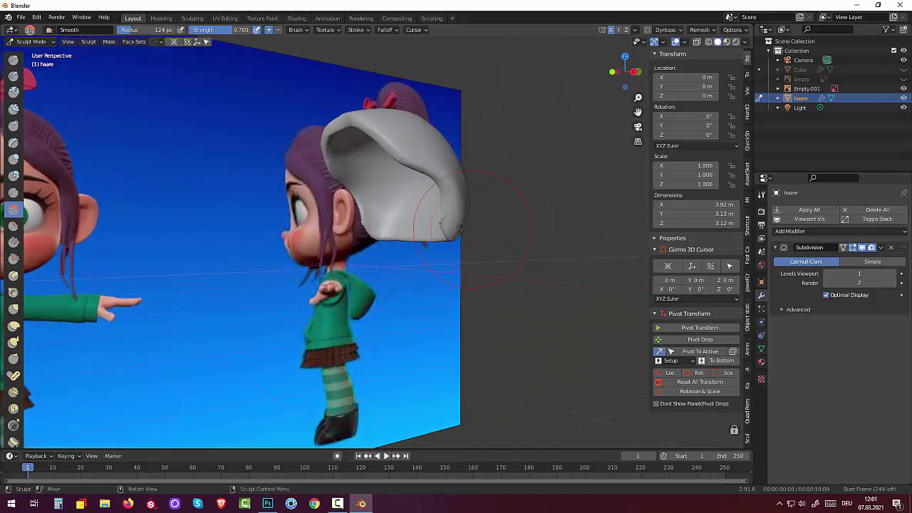
pyautogui.moveTo(427, 213)
pyautogui.mouseDown()
pyautogui.moveTo(400, 213)
pyautogui.moveTo(444, 223)
pyautogui.moveTo(427, 171)
pyautogui.moveTo(442, 182)
pyautogui.mouseUp()
# - Smooth the cap's lower right side, then view Front Orthographic with the front reference image shown
pyautogui.moveTo(442, 182)
pyautogui.mouseDown(button='middle')
pyautogui.moveTo(366, 201)
pyautogui.moveTo(338, 228)
pyautogui.moveTo(302, 216)
pyautogui.moveTo(405, 224)
pyautogui.moveTo(487, 207)
pyautogui.moveTo(475, 199)
pyautogui.mouseUp(button='middle')
pyautogui.moveTo(474, 200); pyautogui.dragTo(474, 199)
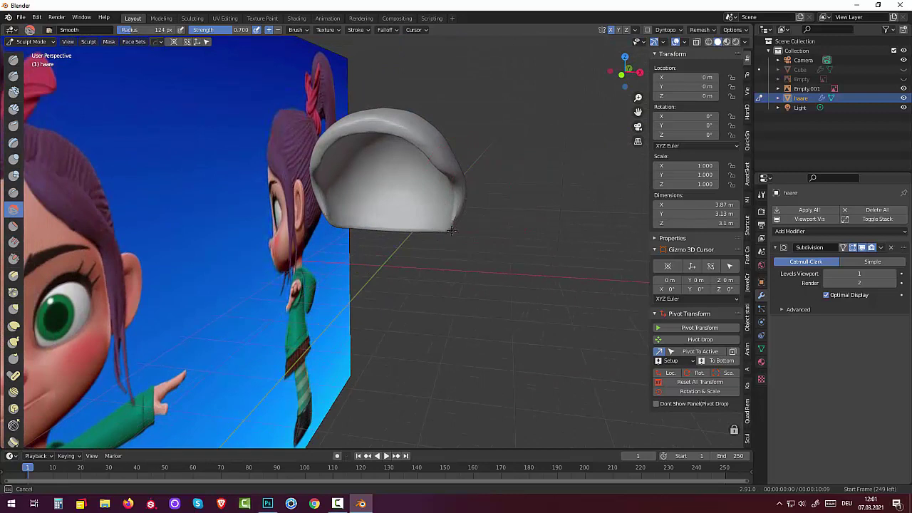
pyautogui.moveTo(451, 230)
pyautogui.mouseDown()
pyautogui.moveTo(437, 179)
pyautogui.moveTo(443, 244)
pyautogui.moveTo(511, 234)
pyautogui.mouseUp()
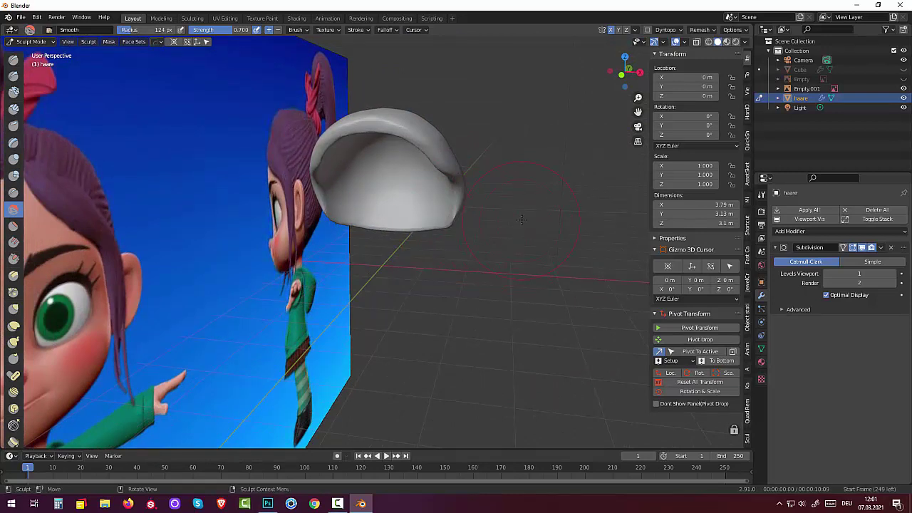
pyautogui.press('KP_1')
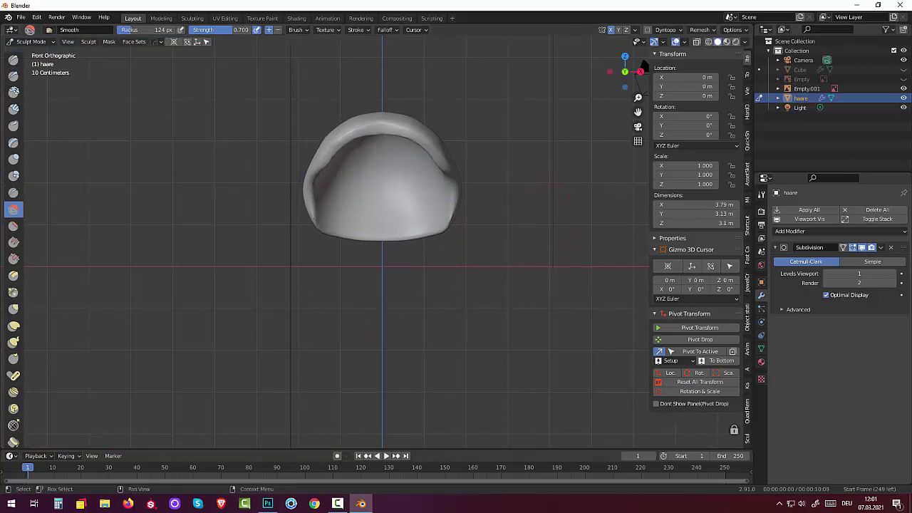
pyautogui.click(904, 79)
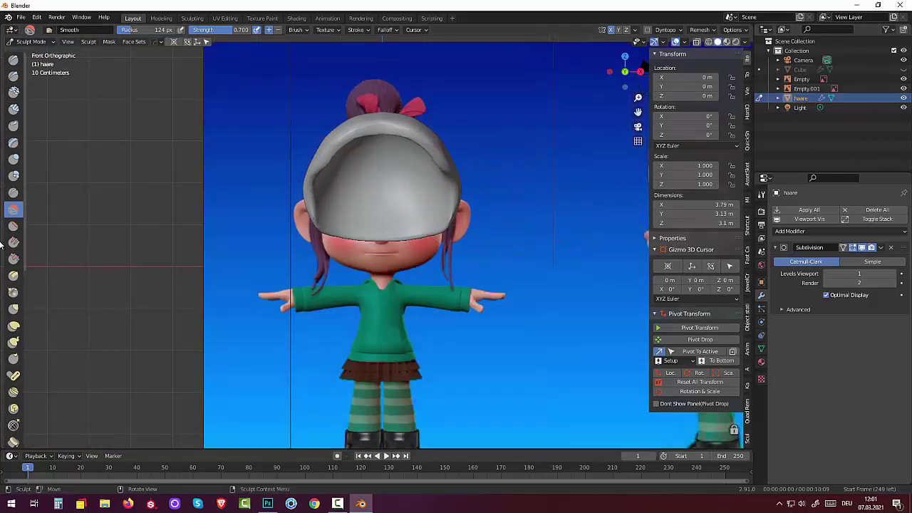
# - Push the cap's right side inward with Elastic Deform, then zoom in on the side-view head
pyautogui.click(13, 326)
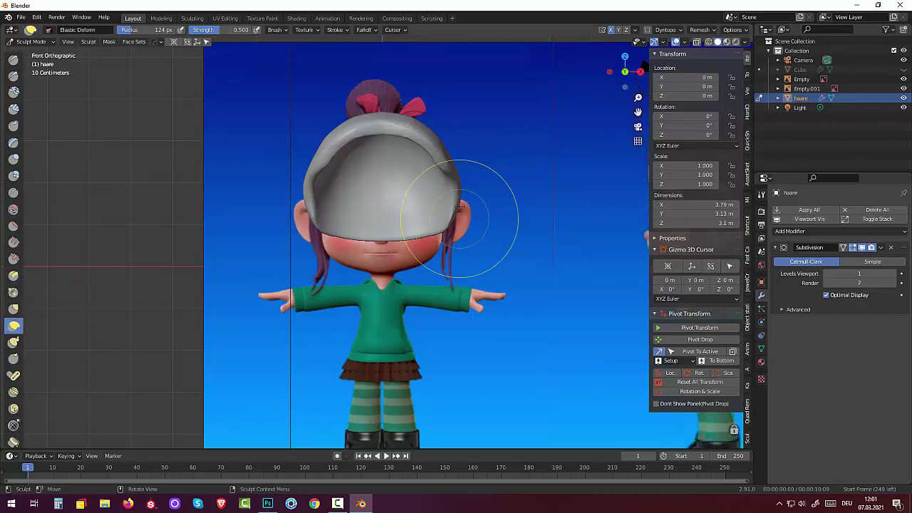
pyautogui.moveTo(456, 184); pyautogui.dragTo(439, 186)
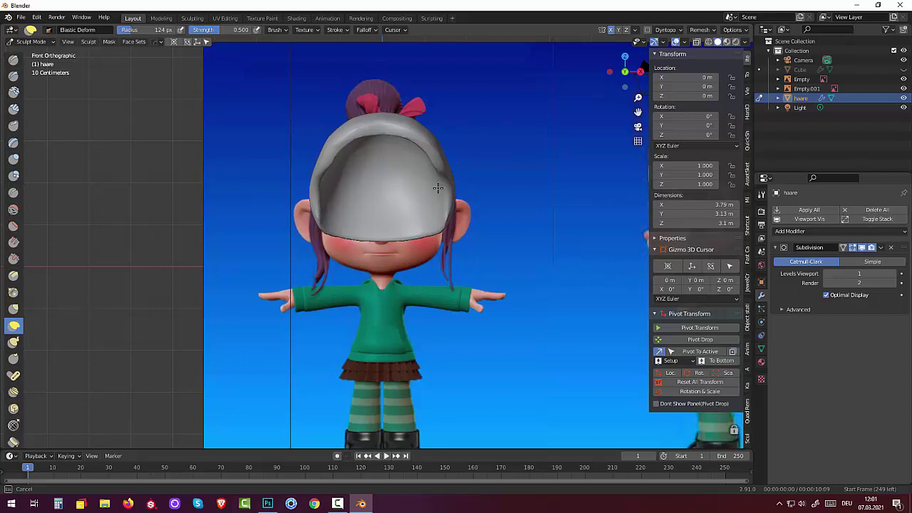
pyautogui.moveTo(438, 188); pyautogui.dragTo(438, 185)
pyautogui.moveTo(438, 185)
pyautogui.mouseDown(button='middle')
pyautogui.moveTo(393, 205)
pyautogui.moveTo(387, 192)
pyautogui.moveTo(420, 201)
pyautogui.moveTo(387, 193)
pyautogui.mouseUp(button='middle')
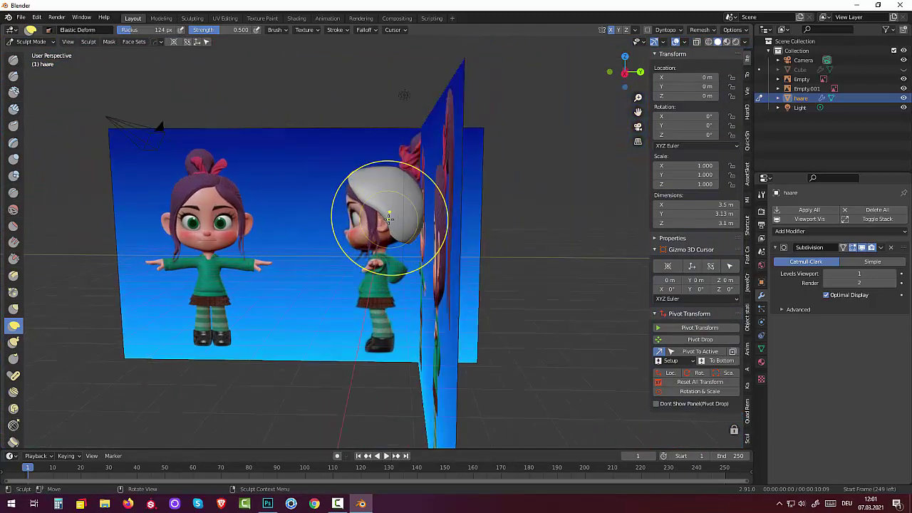
pyautogui.scroll(3, 388, 219)
pyautogui.scroll(3, 388, 219)
pyautogui.moveTo(427, 193)
pyautogui.mouseDown(button='middle')
pyautogui.moveTo(482, 197)
pyautogui.moveTo(452, 220)
pyautogui.mouseUp(button='middle')
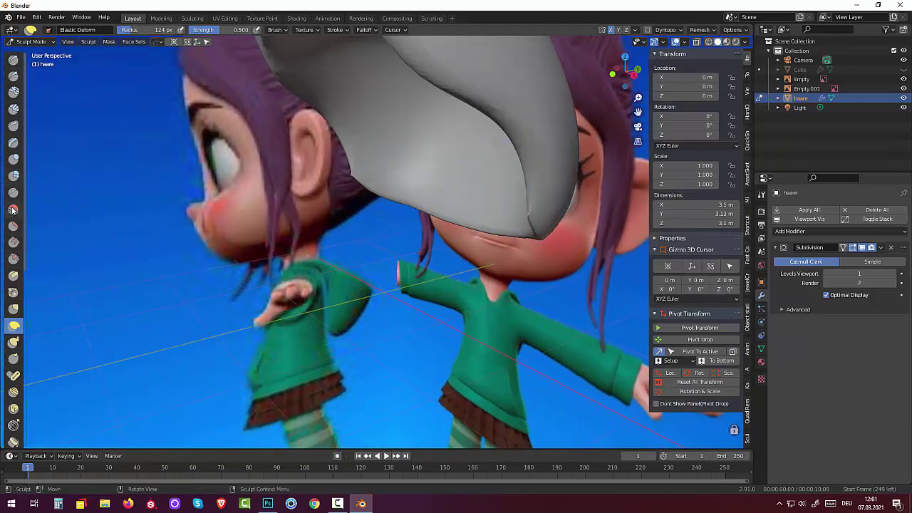
# - Flatten the cap's lower side edges near the cheeks and ears with the mirrored Scrape/Peaks brush
pyautogui.click(14, 258)
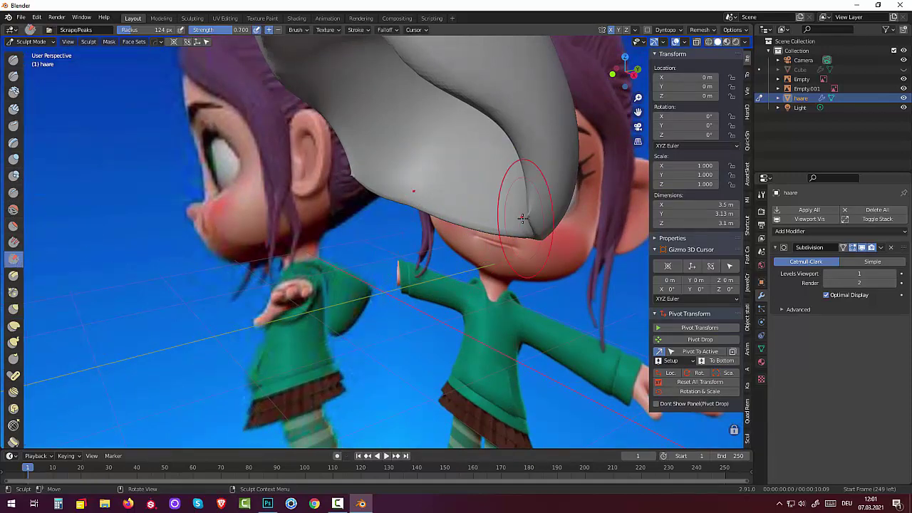
pyautogui.moveTo(522, 218); pyautogui.dragTo(531, 232)
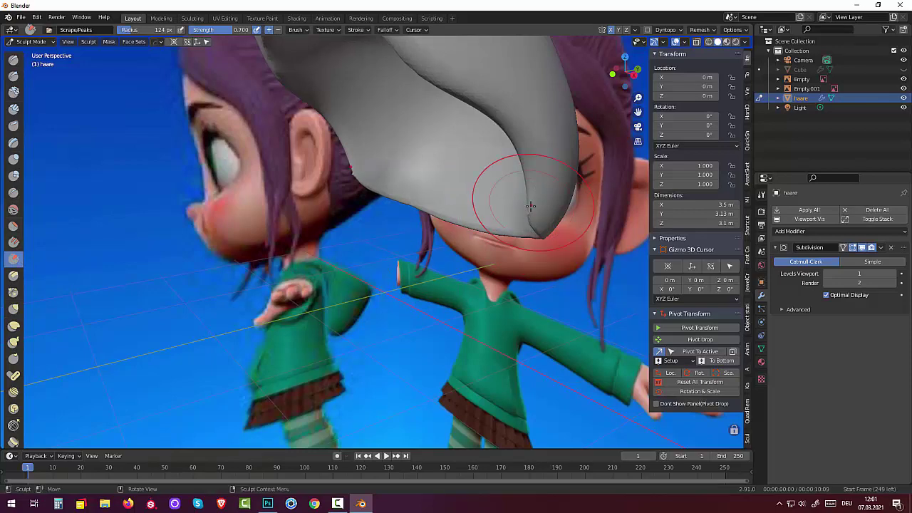
pyautogui.moveTo(531, 225)
pyautogui.mouseDown(button='middle')
pyautogui.moveTo(501, 217)
pyautogui.moveTo(486, 199)
pyautogui.mouseUp(button='middle')
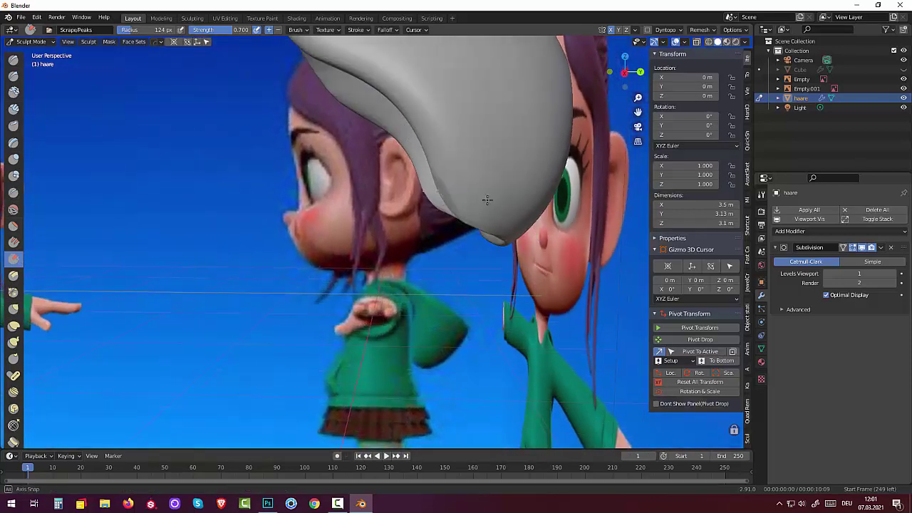
pyautogui.moveTo(452, 193); pyautogui.dragTo(440, 195)
pyautogui.moveTo(441, 197); pyautogui.dragTo(540, 179, button='middle')
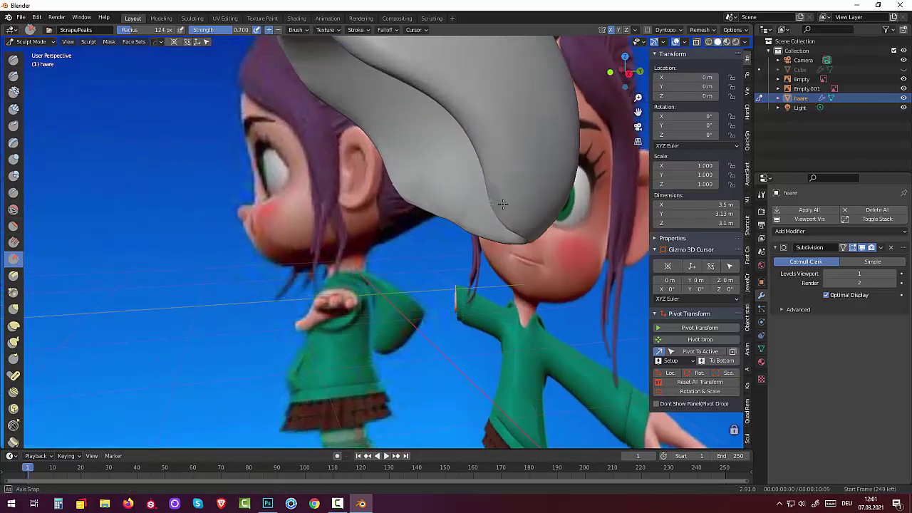
pyautogui.moveTo(506, 196); pyautogui.dragTo(509, 194)
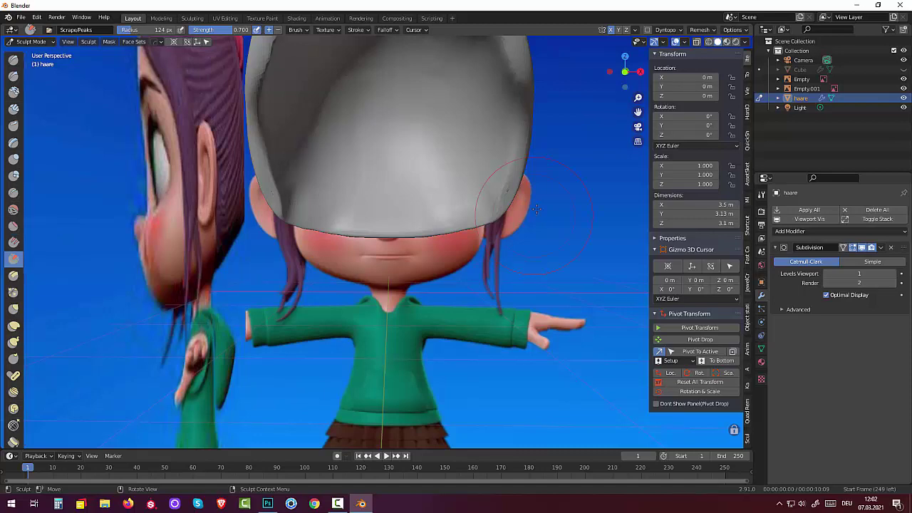
pyautogui.moveTo(503, 200); pyautogui.dragTo(510, 191)
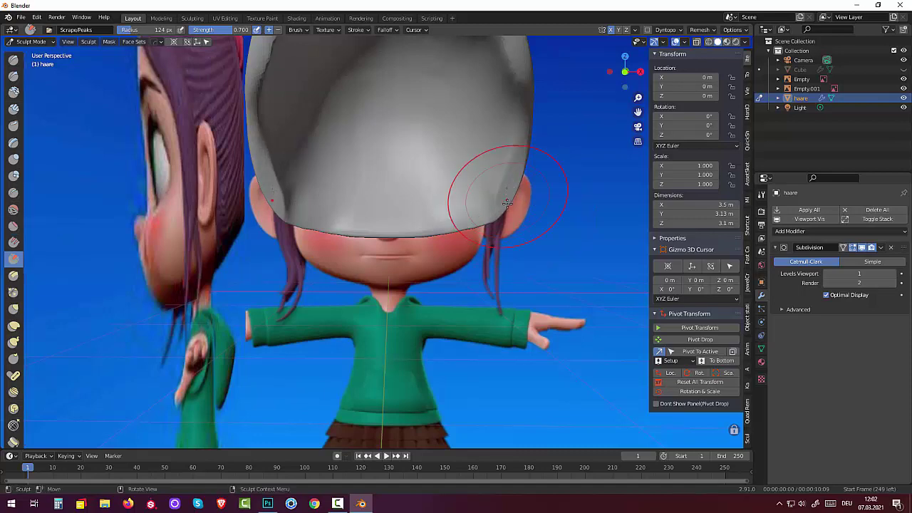
pyautogui.moveTo(489, 183)
pyautogui.mouseDown(button='middle')
pyautogui.moveTo(419, 230)
pyautogui.moveTo(299, 242)
pyautogui.mouseUp(button='middle')
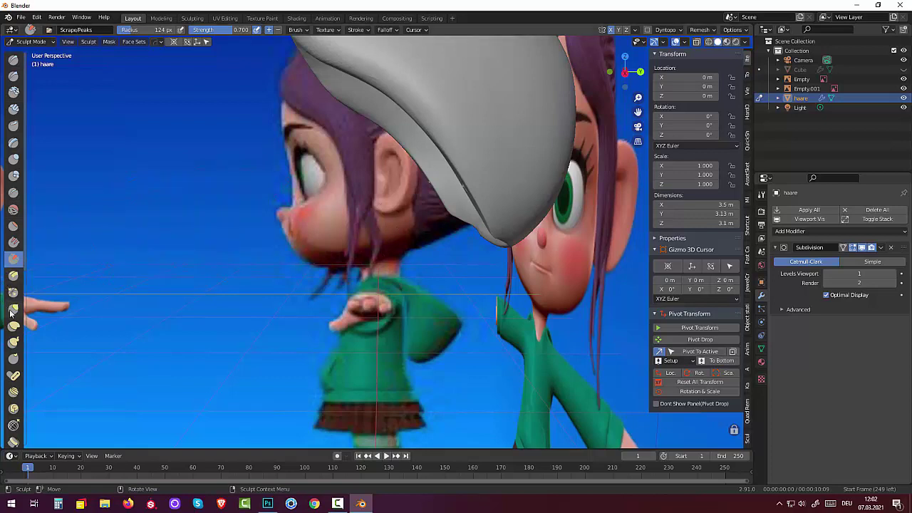
# - Add a Draw brush stroke on the cap's right side
pyautogui.click(17, 60)
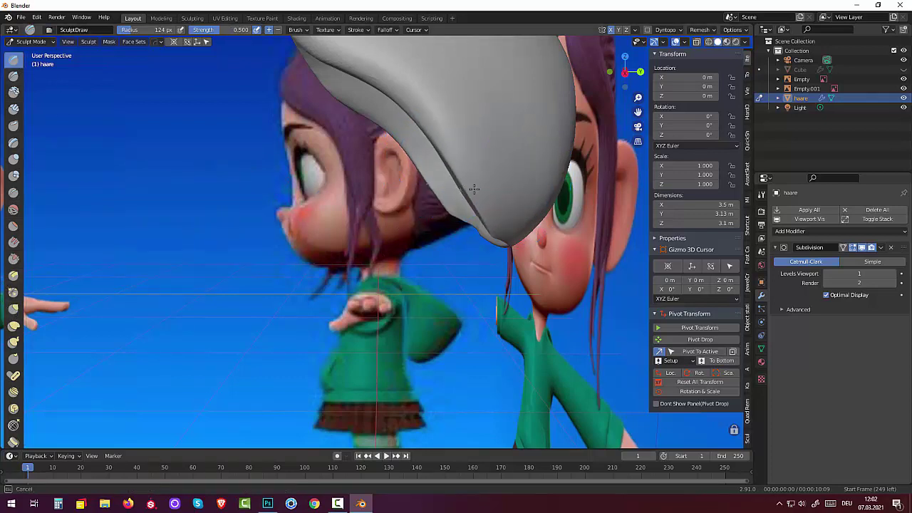
pyautogui.moveTo(489, 183); pyautogui.dragTo(582, 220, button='middle')
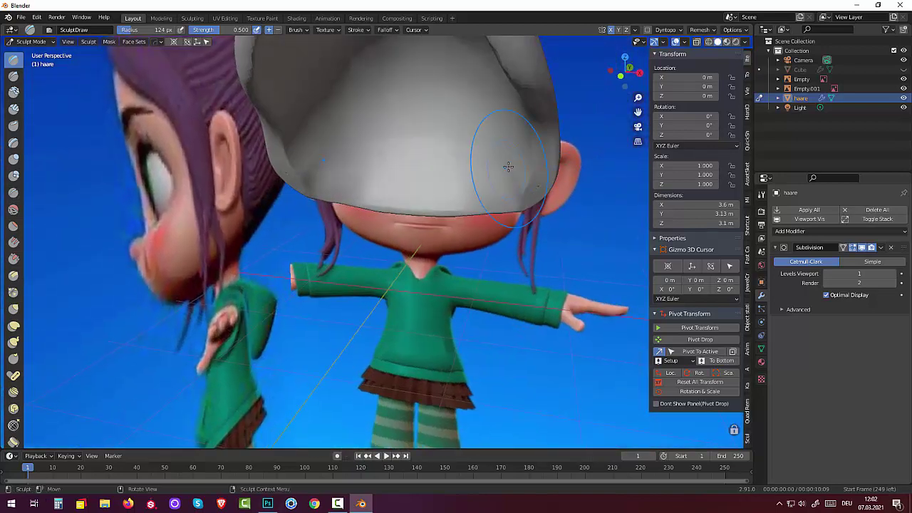
pyautogui.moveTo(489, 142); pyautogui.dragTo(492, 203)
pyautogui.moveTo(543, 198); pyautogui.dragTo(428, 191, button='middle')
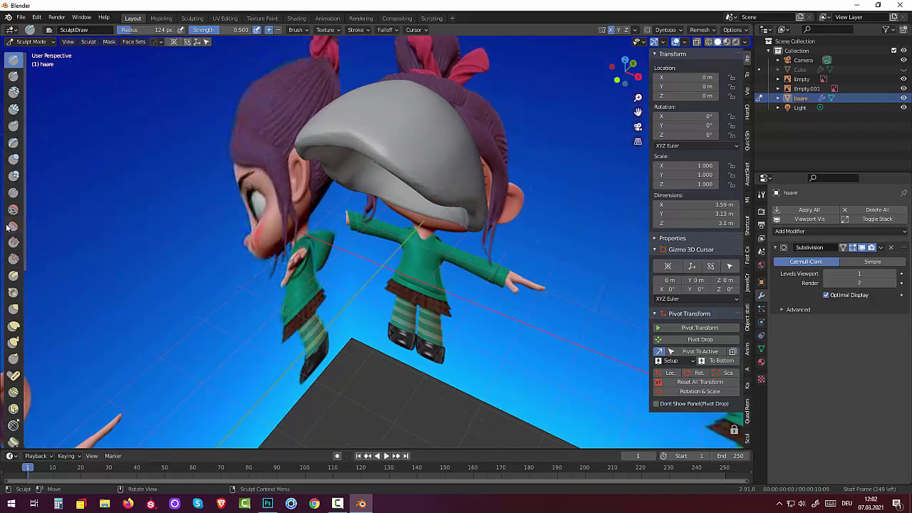
# - Smooth the cap's right side, then its top in Right Orthographic view
pyautogui.click(12, 210)
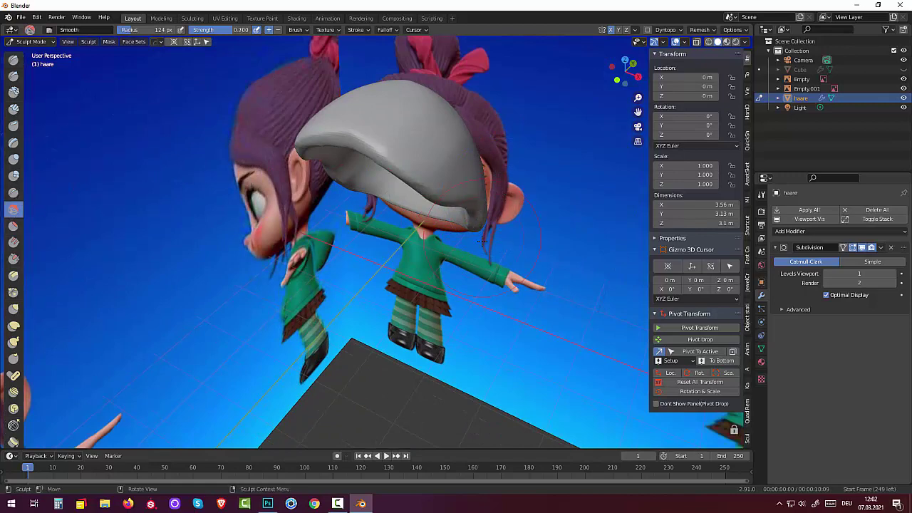
pyautogui.moveTo(479, 225); pyautogui.dragTo(475, 190, button='middle')
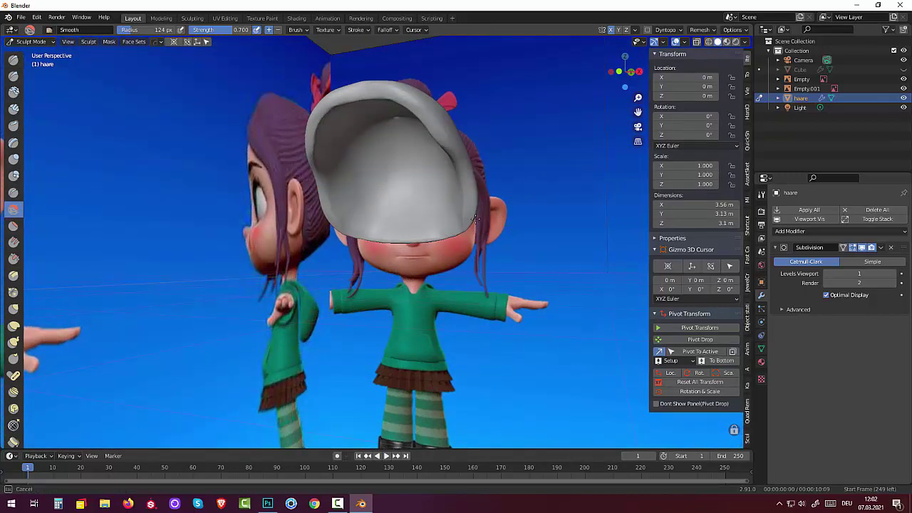
pyautogui.moveTo(476, 219); pyautogui.dragTo(360, 94)
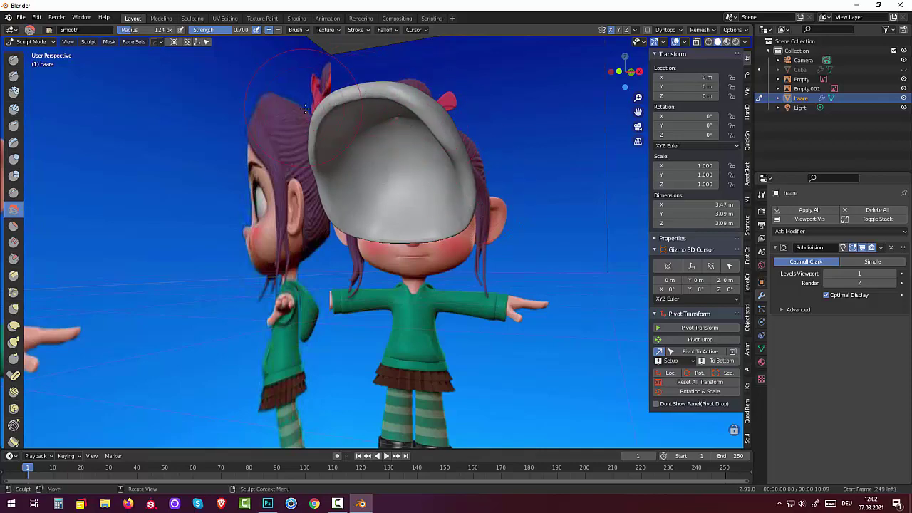
pyautogui.moveTo(499, 118)
pyautogui.mouseDown(button='middle')
pyautogui.moveTo(420, 136)
pyautogui.moveTo(432, 134)
pyautogui.mouseUp(button='middle')
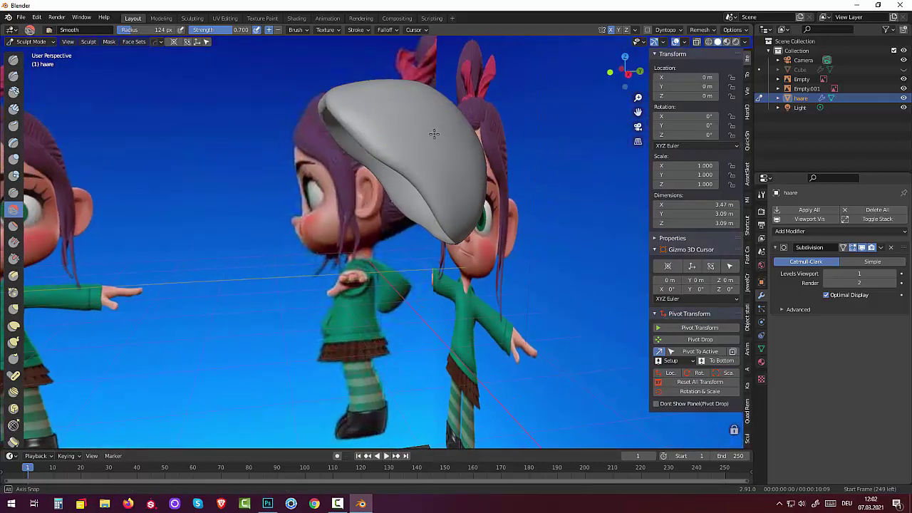
pyautogui.press('KP_3')
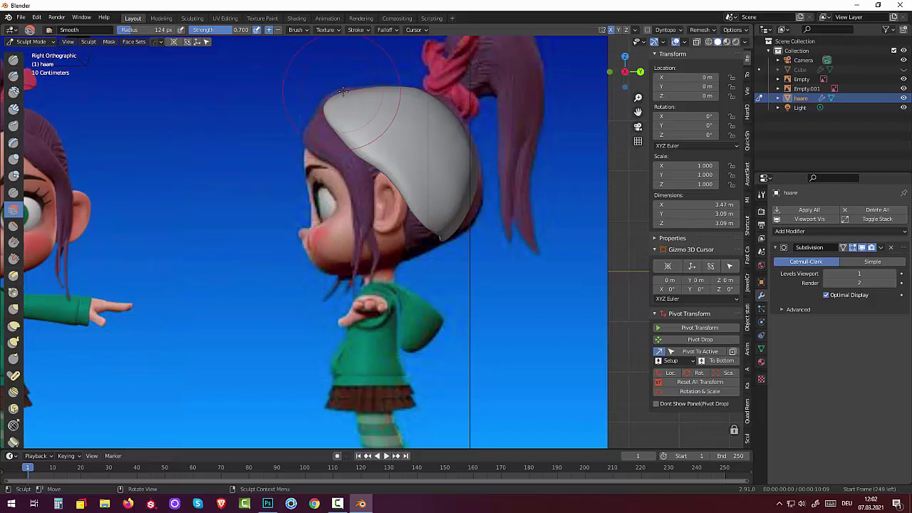
pyautogui.moveTo(343, 91); pyautogui.dragTo(331, 107)
# - Elastic Deform the cap's upper front edge, top outline and back into a rounder curve toward the neck
pyautogui.click(14, 325)
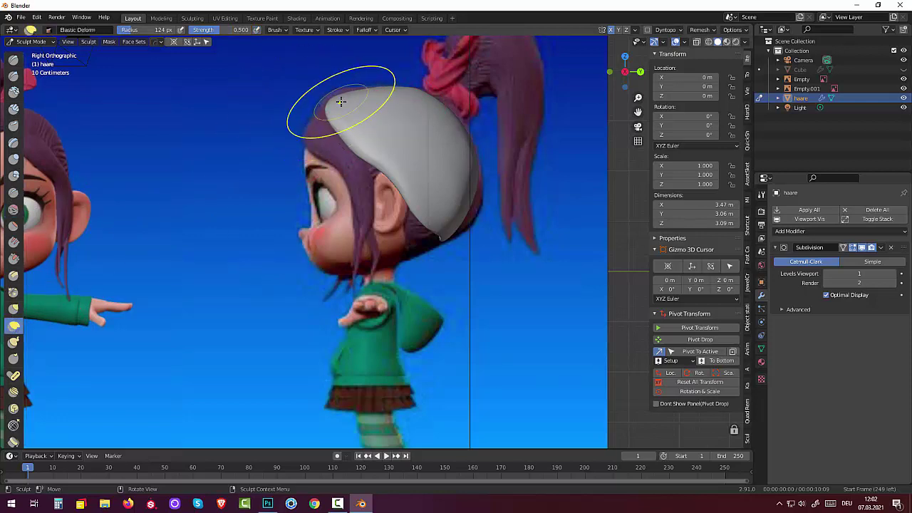
pyautogui.moveTo(340, 102)
pyautogui.mouseDown()
pyautogui.moveTo(332, 97)
pyautogui.moveTo(353, 94)
pyautogui.mouseUp()
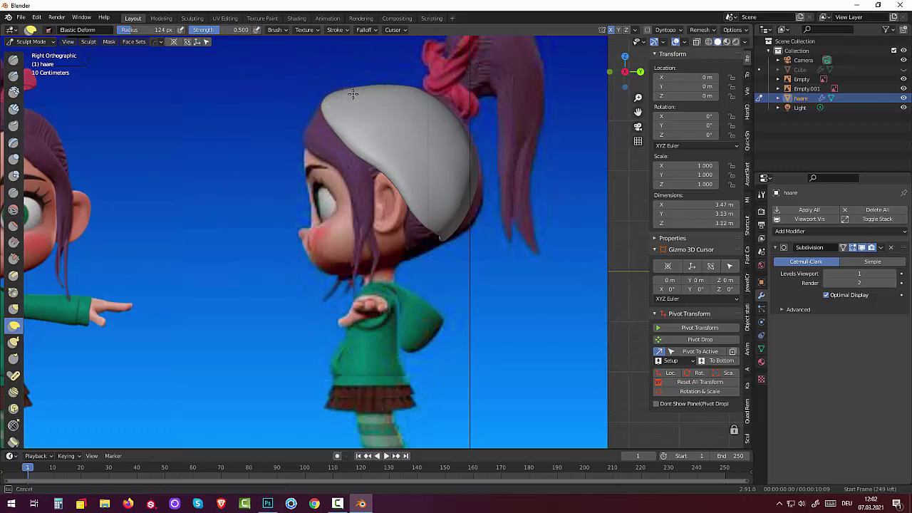
pyautogui.moveTo(452, 167)
pyautogui.mouseDown()
pyautogui.moveTo(477, 214)
pyautogui.moveTo(458, 263)
pyautogui.moveTo(455, 234)
pyautogui.moveTo(403, 249)
pyautogui.moveTo(428, 189)
pyautogui.moveTo(417, 237)
pyautogui.moveTo(452, 224)
pyautogui.mouseUp()
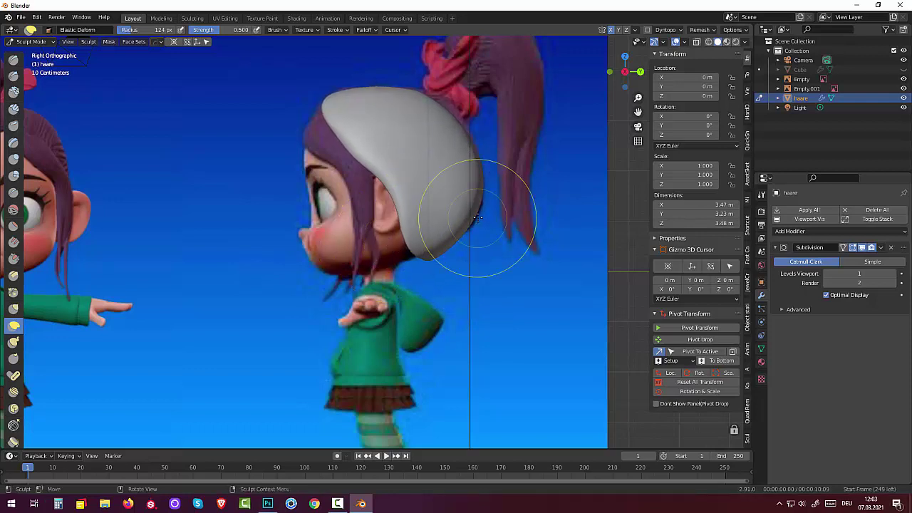
pyautogui.moveTo(470, 153); pyautogui.dragTo(468, 143)
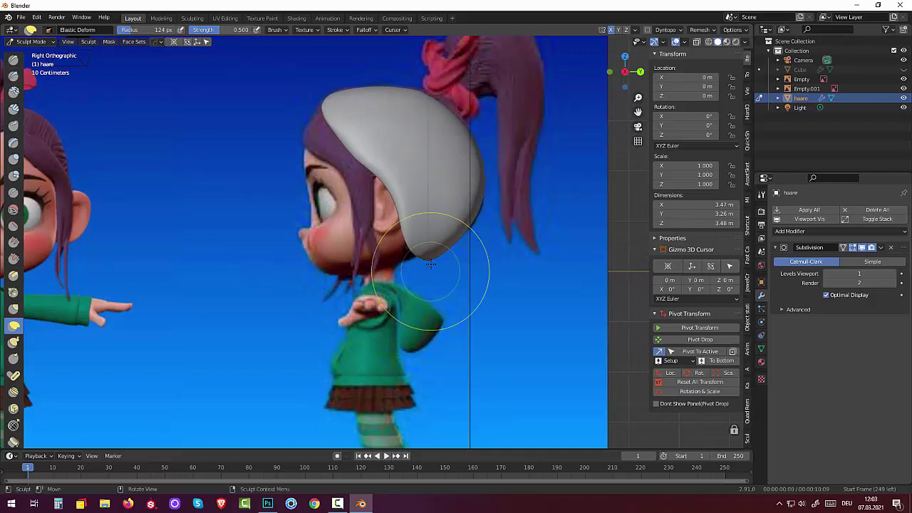
pyautogui.moveTo(444, 265)
pyautogui.mouseDown()
pyautogui.moveTo(424, 255)
pyautogui.moveTo(434, 250)
pyautogui.moveTo(428, 255)
pyautogui.moveTo(414, 231)
pyautogui.moveTo(442, 221)
pyautogui.mouseUp()
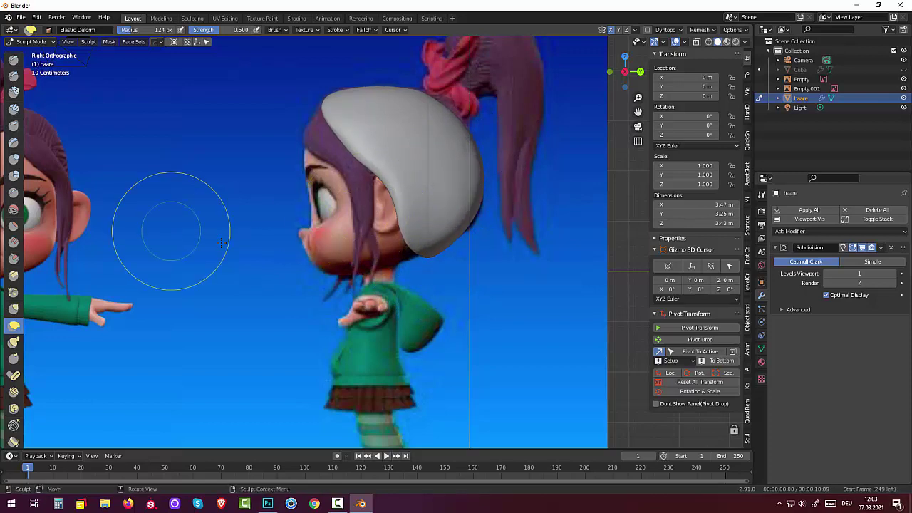
# - At a 47 px radius, lift the cap's lower edge to uncover the ear
pyautogui.press('f')
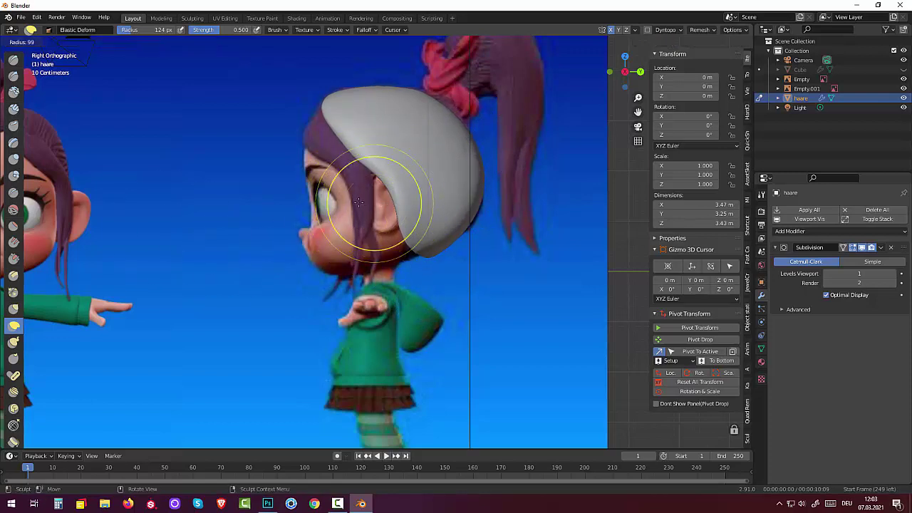
pyautogui.click(338, 207)
pyautogui.moveTo(392, 195)
pyautogui.mouseDown()
pyautogui.moveTo(411, 192)
pyautogui.moveTo(389, 178)
pyautogui.mouseUp()
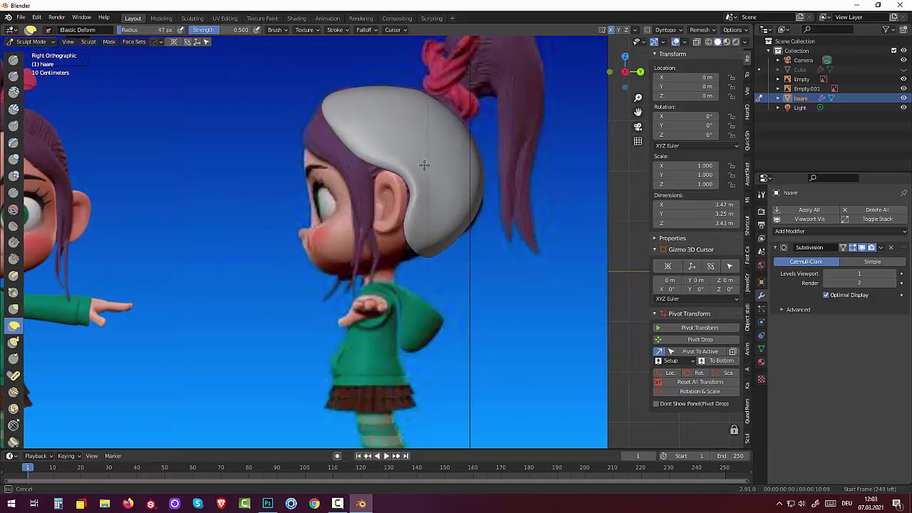
pyautogui.moveTo(424, 166)
pyautogui.mouseDown()
pyautogui.moveTo(370, 171)
pyautogui.moveTo(406, 169)
pyautogui.mouseUp()
pyautogui.moveTo(393, 168); pyautogui.dragTo(393, 163)
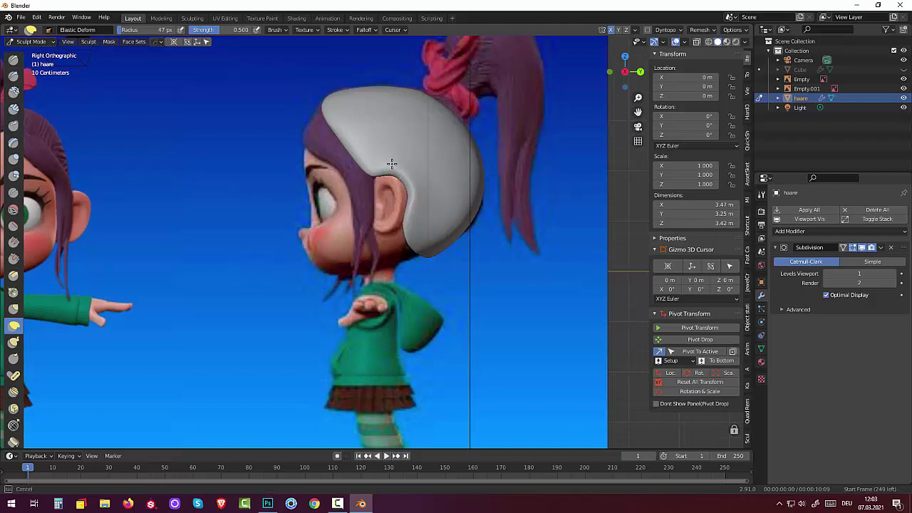
pyautogui.moveTo(404, 225)
pyautogui.mouseDown()
pyautogui.moveTo(425, 234)
pyautogui.moveTo(403, 234)
pyautogui.mouseUp()
# - Refine the cap's top front, upper back and lower back edges near the ponytail
pyautogui.moveTo(335, 98); pyautogui.dragTo(364, 95)
pyautogui.moveTo(430, 102)
pyautogui.mouseDown()
pyautogui.moveTo(466, 105)
pyautogui.moveTo(460, 114)
pyautogui.mouseUp()
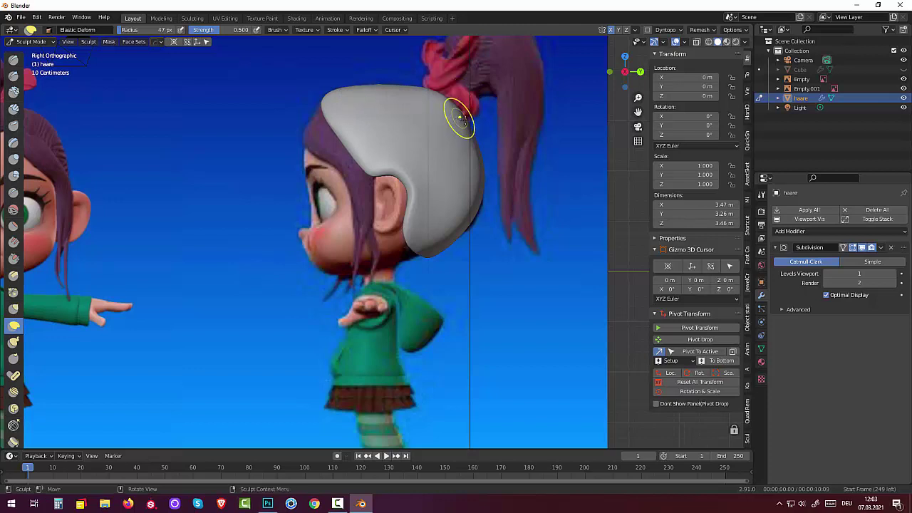
pyautogui.moveTo(475, 205); pyautogui.dragTo(472, 210)
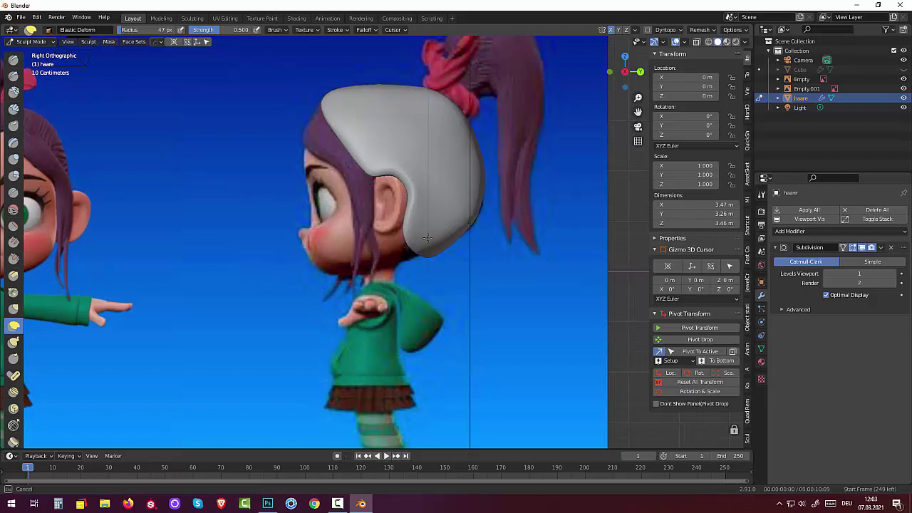
pyautogui.moveTo(427, 237)
pyautogui.mouseDown()
pyautogui.moveTo(407, 261)
pyautogui.moveTo(440, 265)
pyautogui.moveTo(423, 255)
pyautogui.moveTo(446, 246)
pyautogui.mouseUp()
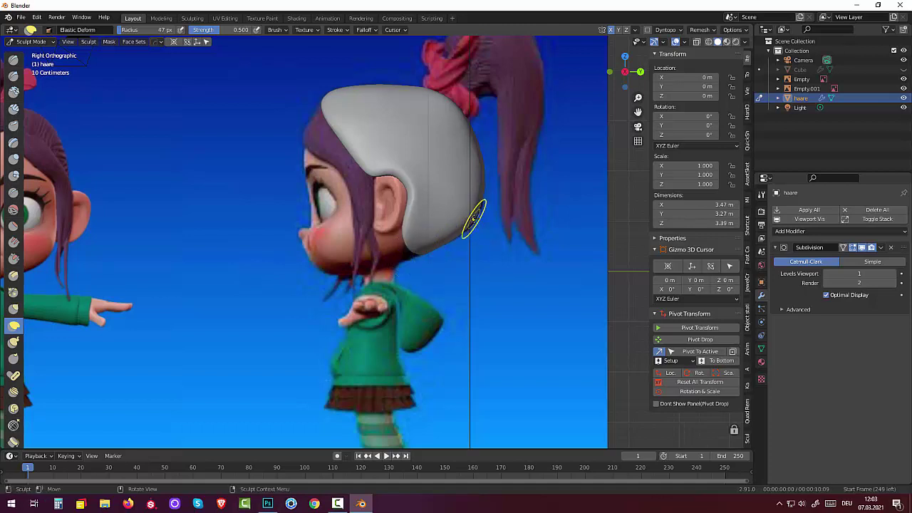
pyautogui.moveTo(473, 220); pyautogui.dragTo(477, 203)
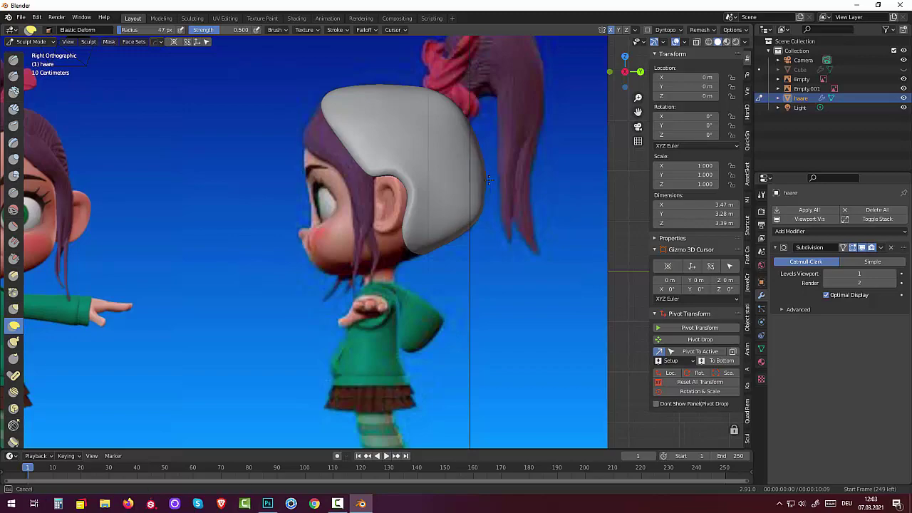
pyautogui.moveTo(473, 200)
pyautogui.mouseDown(button='middle')
pyautogui.moveTo(575, 224)
pyautogui.moveTo(150, 235)
pyautogui.mouseUp(button='middle')
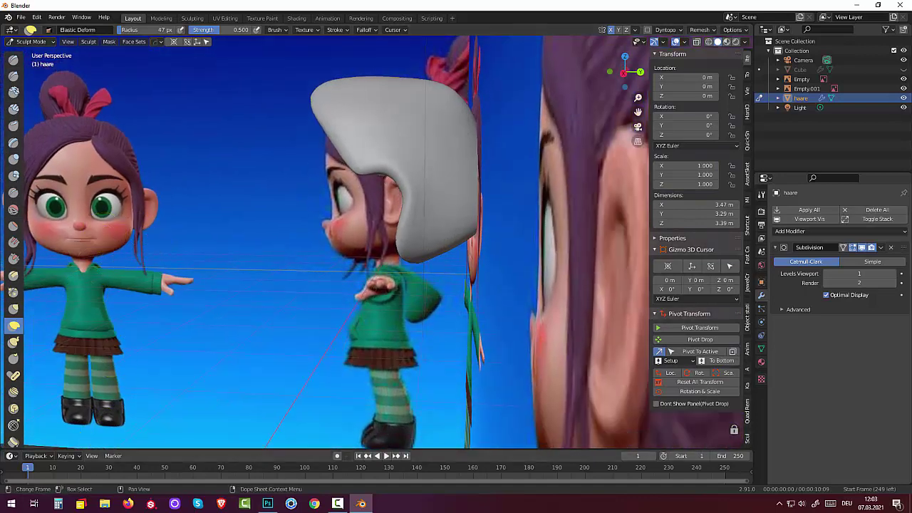
pyautogui.click(337, 503)
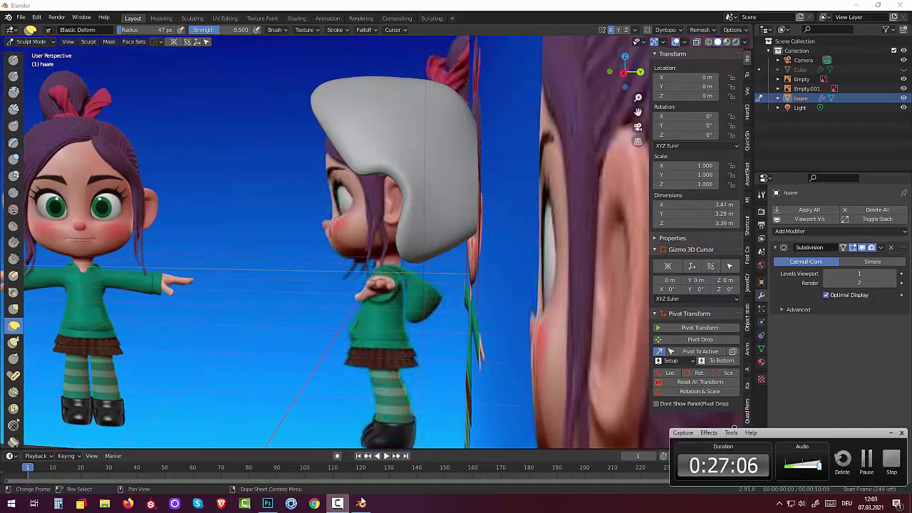